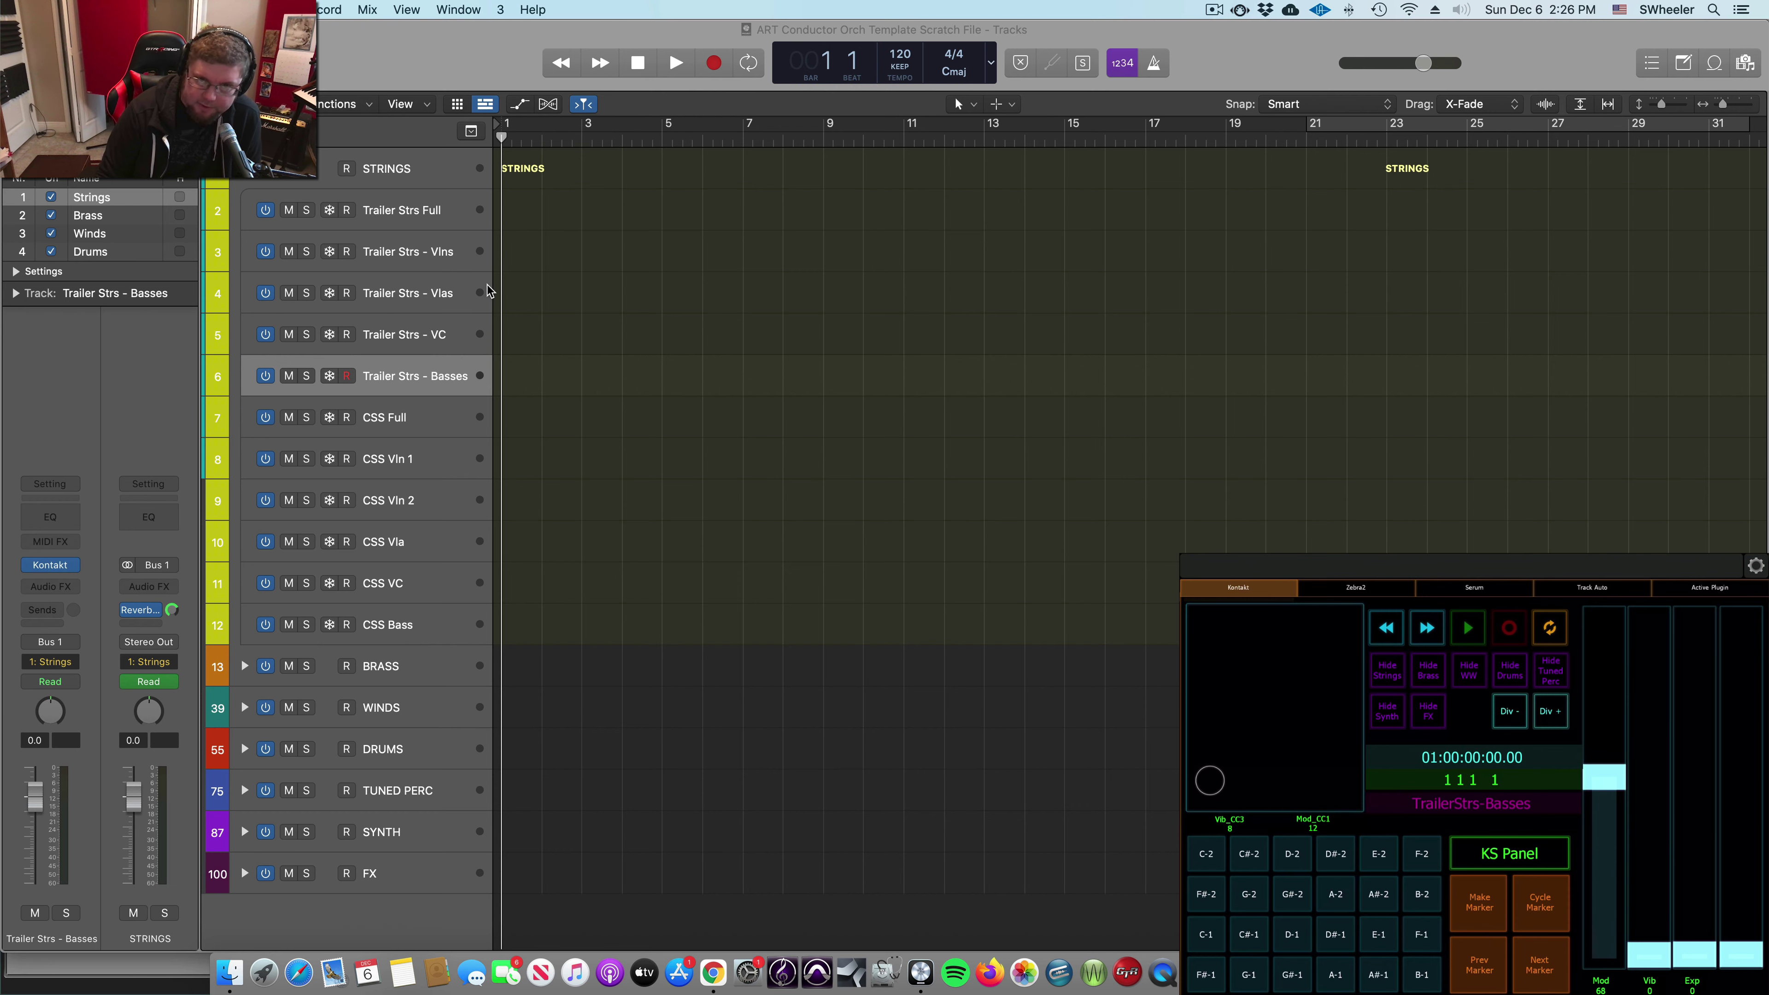
# Step: Switch the transport LCD to the Custom layout with timecode, bars, tempo and In/Out readouts
pyautogui.click(990, 64)
pyautogui.click(1001, 158)
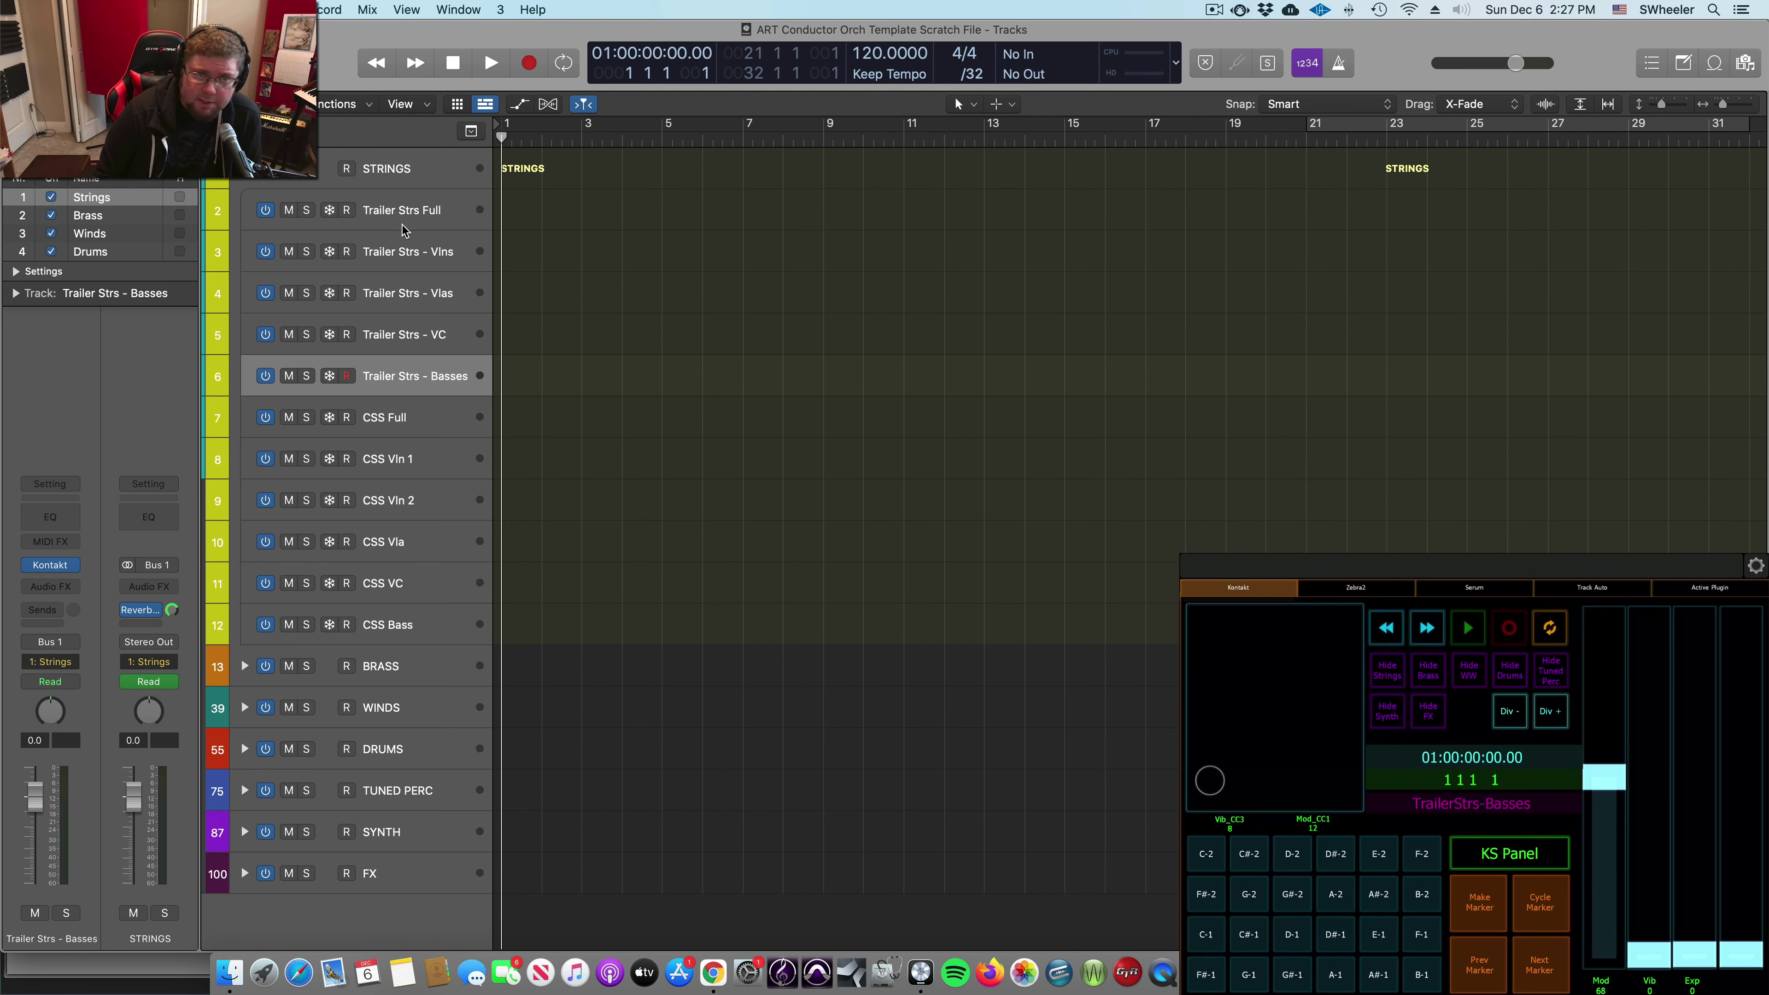
# Step: Select Trailer Strs Full, expand its track inspector and check its MSTS articulation set, leaving it unchanged
pyautogui.click(416, 216)
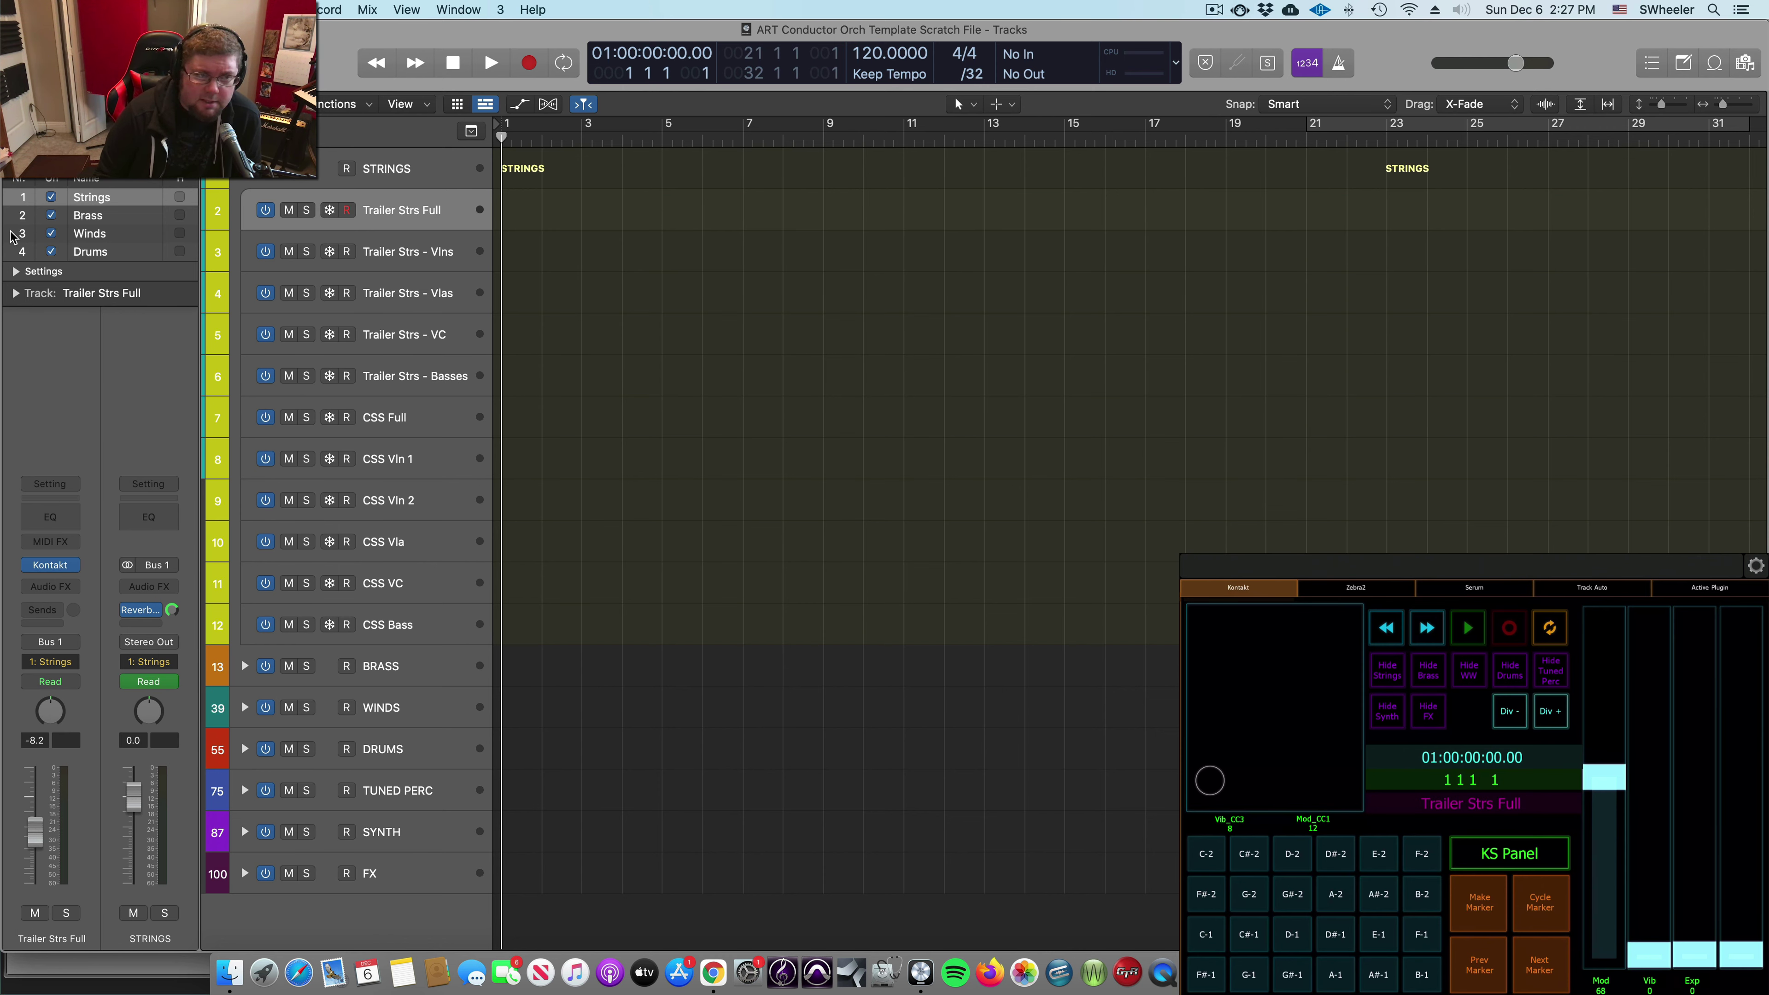
pyautogui.click(15, 292)
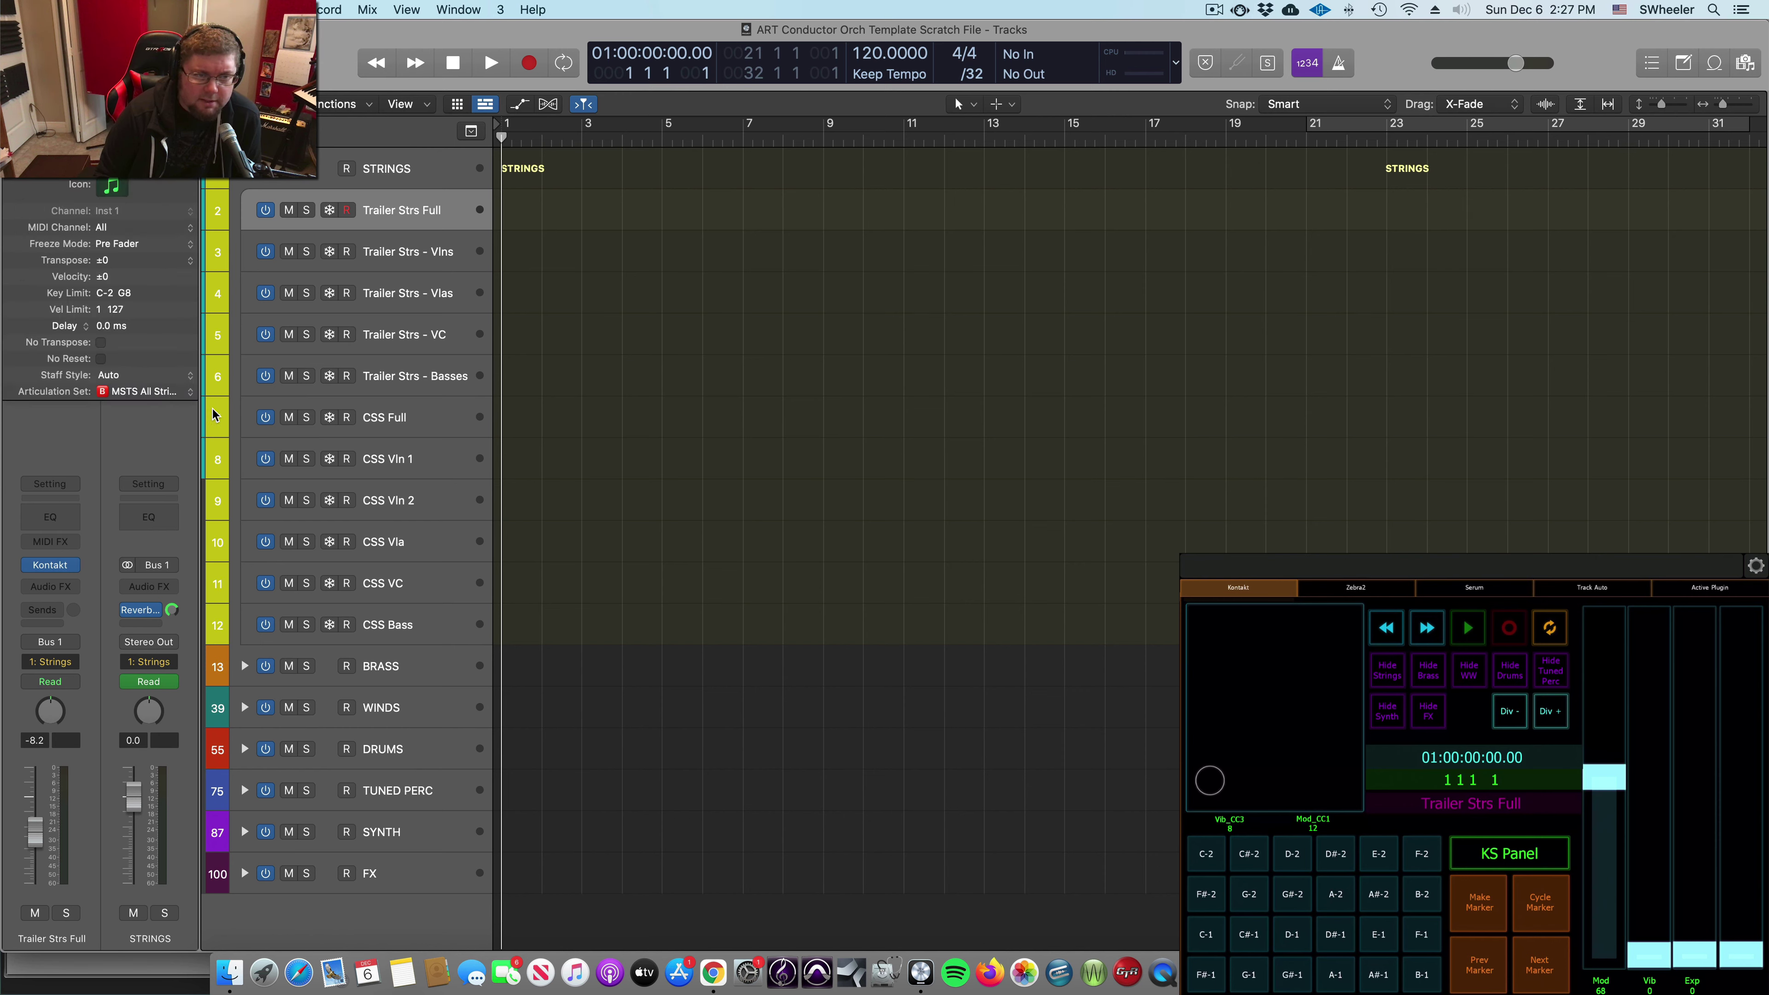
pyautogui.click(191, 393)
pyautogui.moveTo(219, 491)
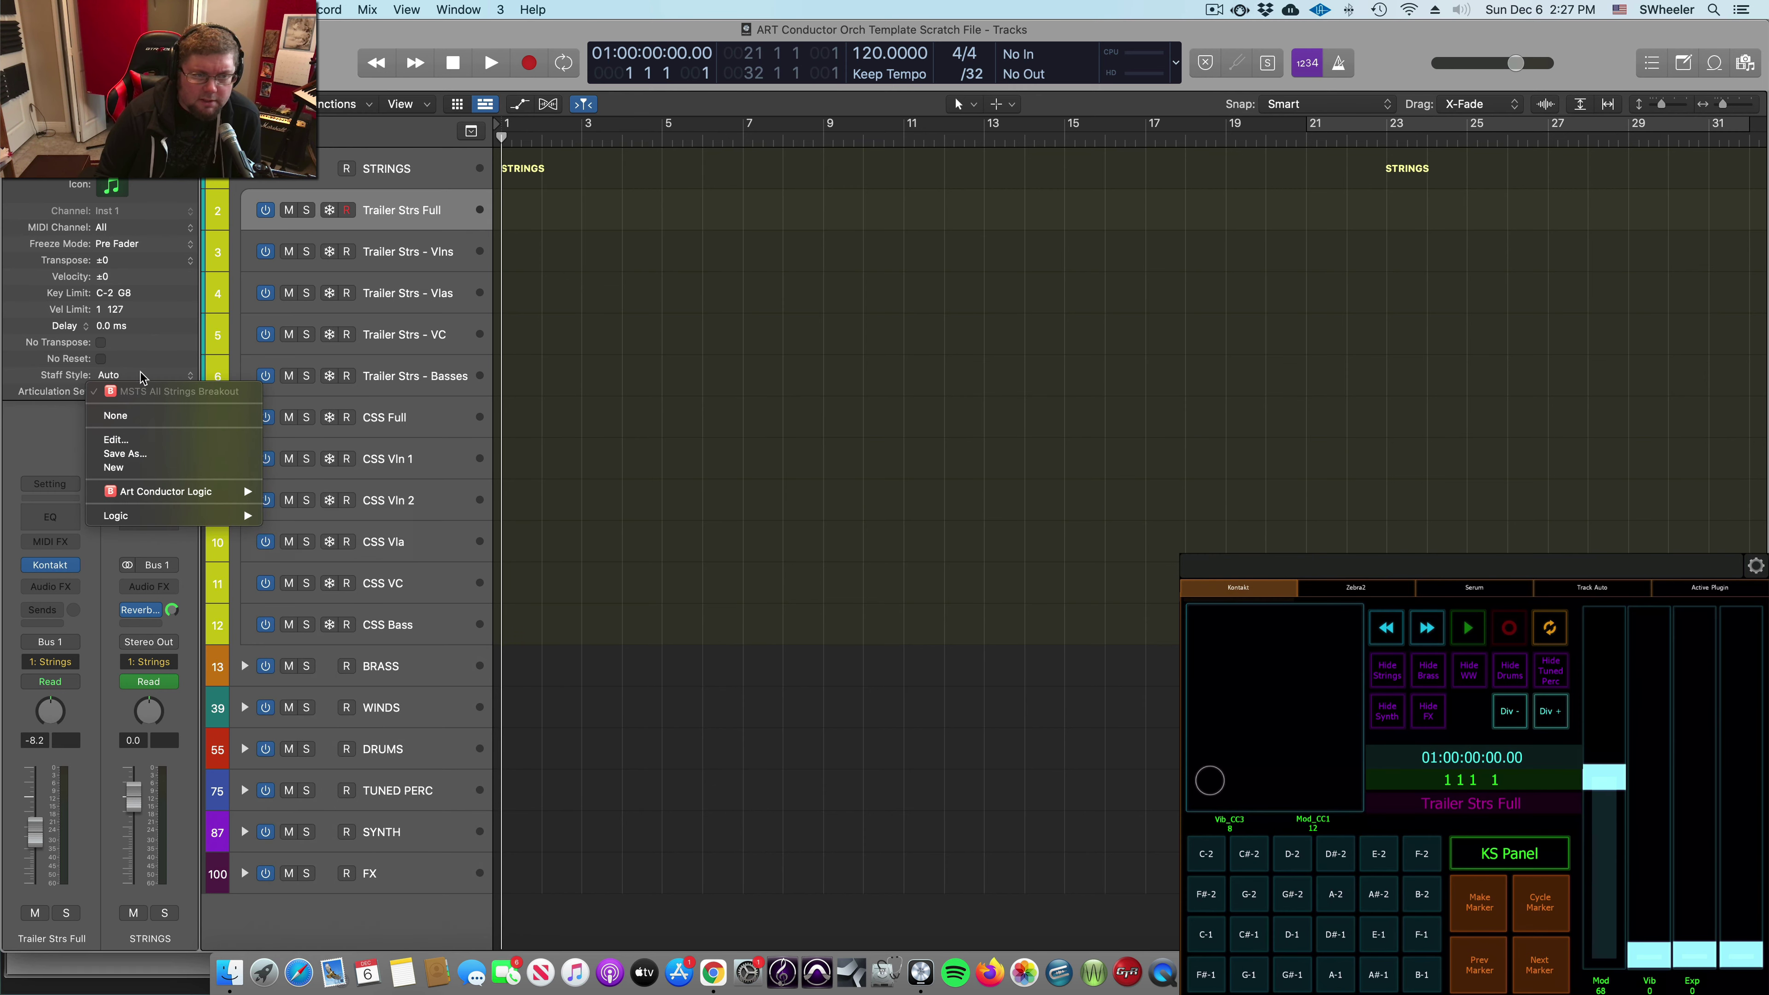
pyautogui.click(423, 294)
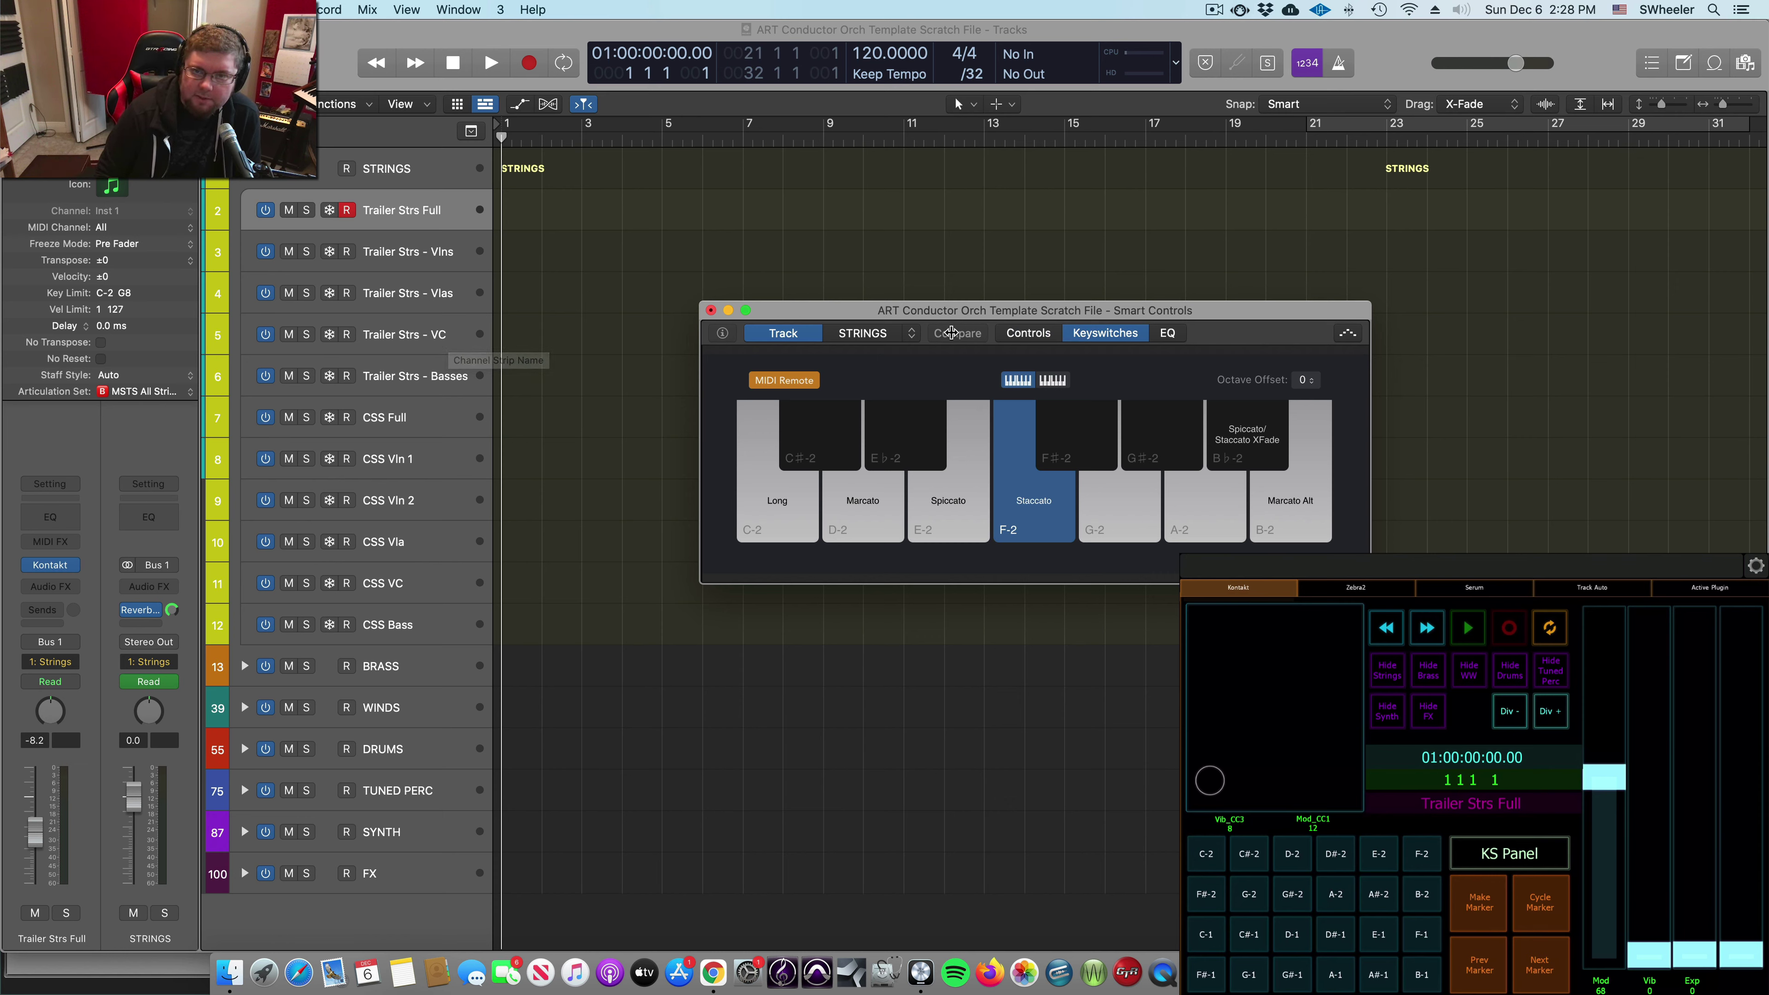
# Step: Select Trailer Strs - Vlns, then reposition and enlarge the keyswitch Smart Controls window
pyautogui.moveTo(953, 311); pyautogui.dragTo(1237, 183)
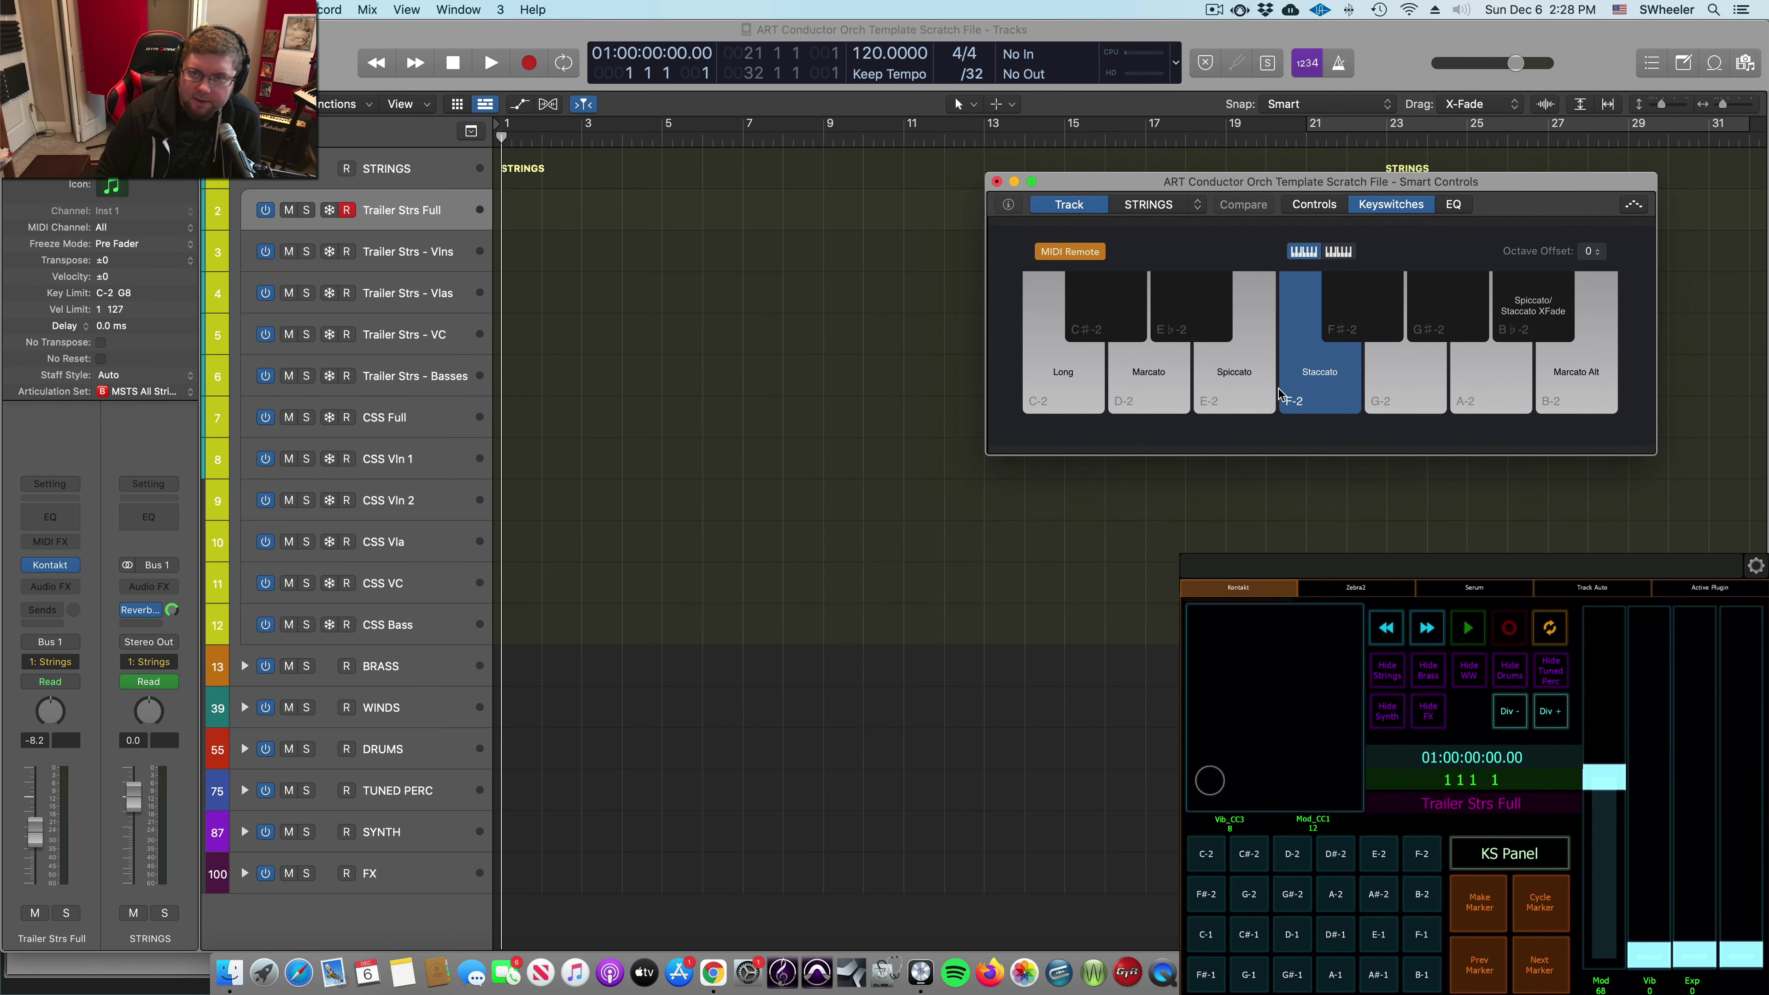
pyautogui.click(414, 262)
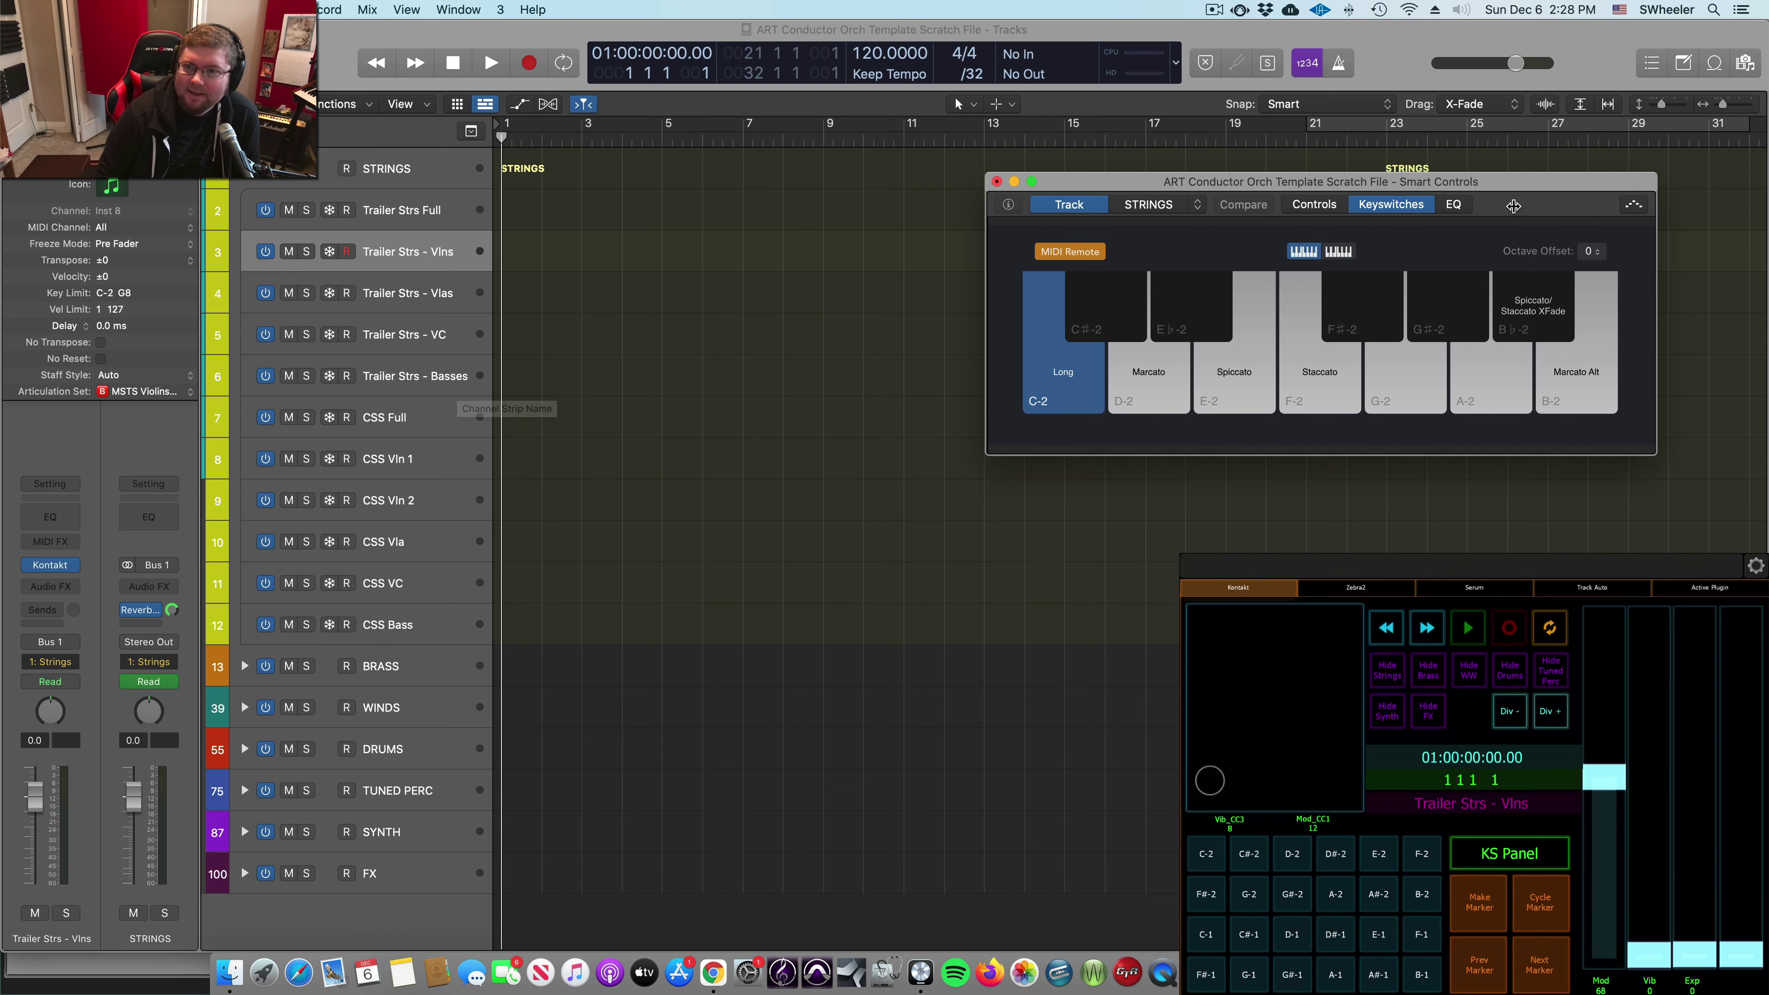
pyautogui.moveTo(1538, 177); pyautogui.dragTo(1124, 121)
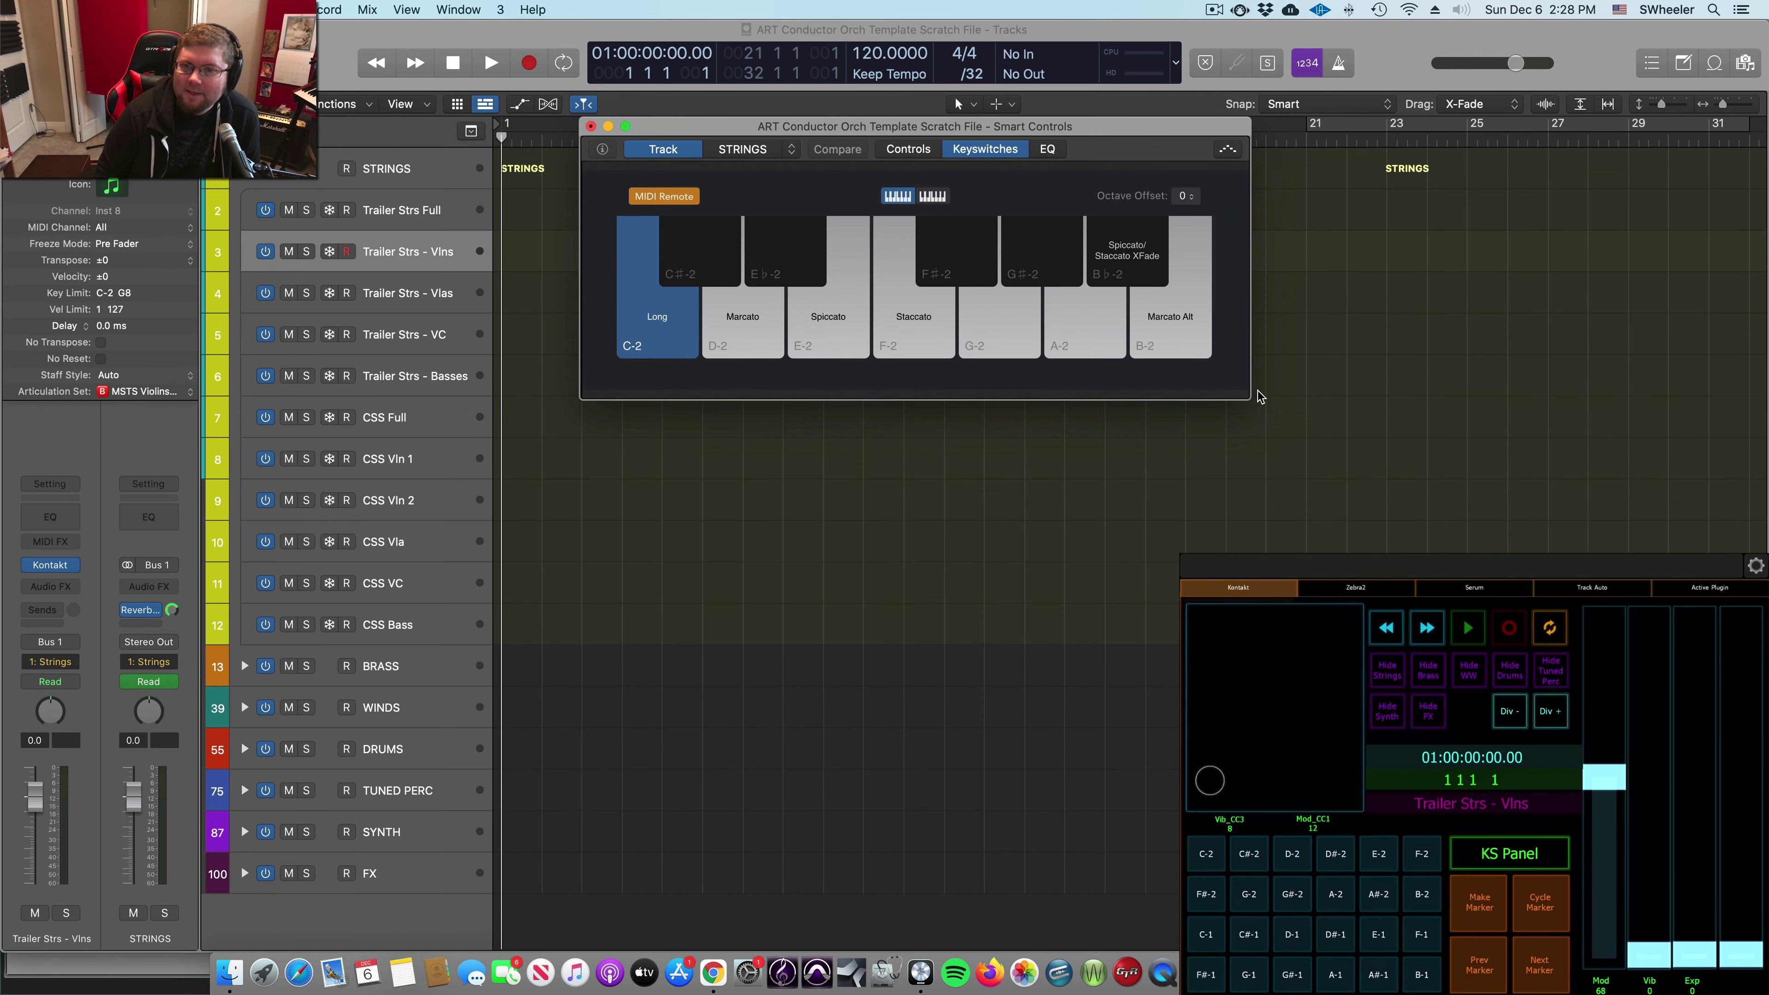
pyautogui.moveTo(1253, 396); pyautogui.dragTo(1376, 452)
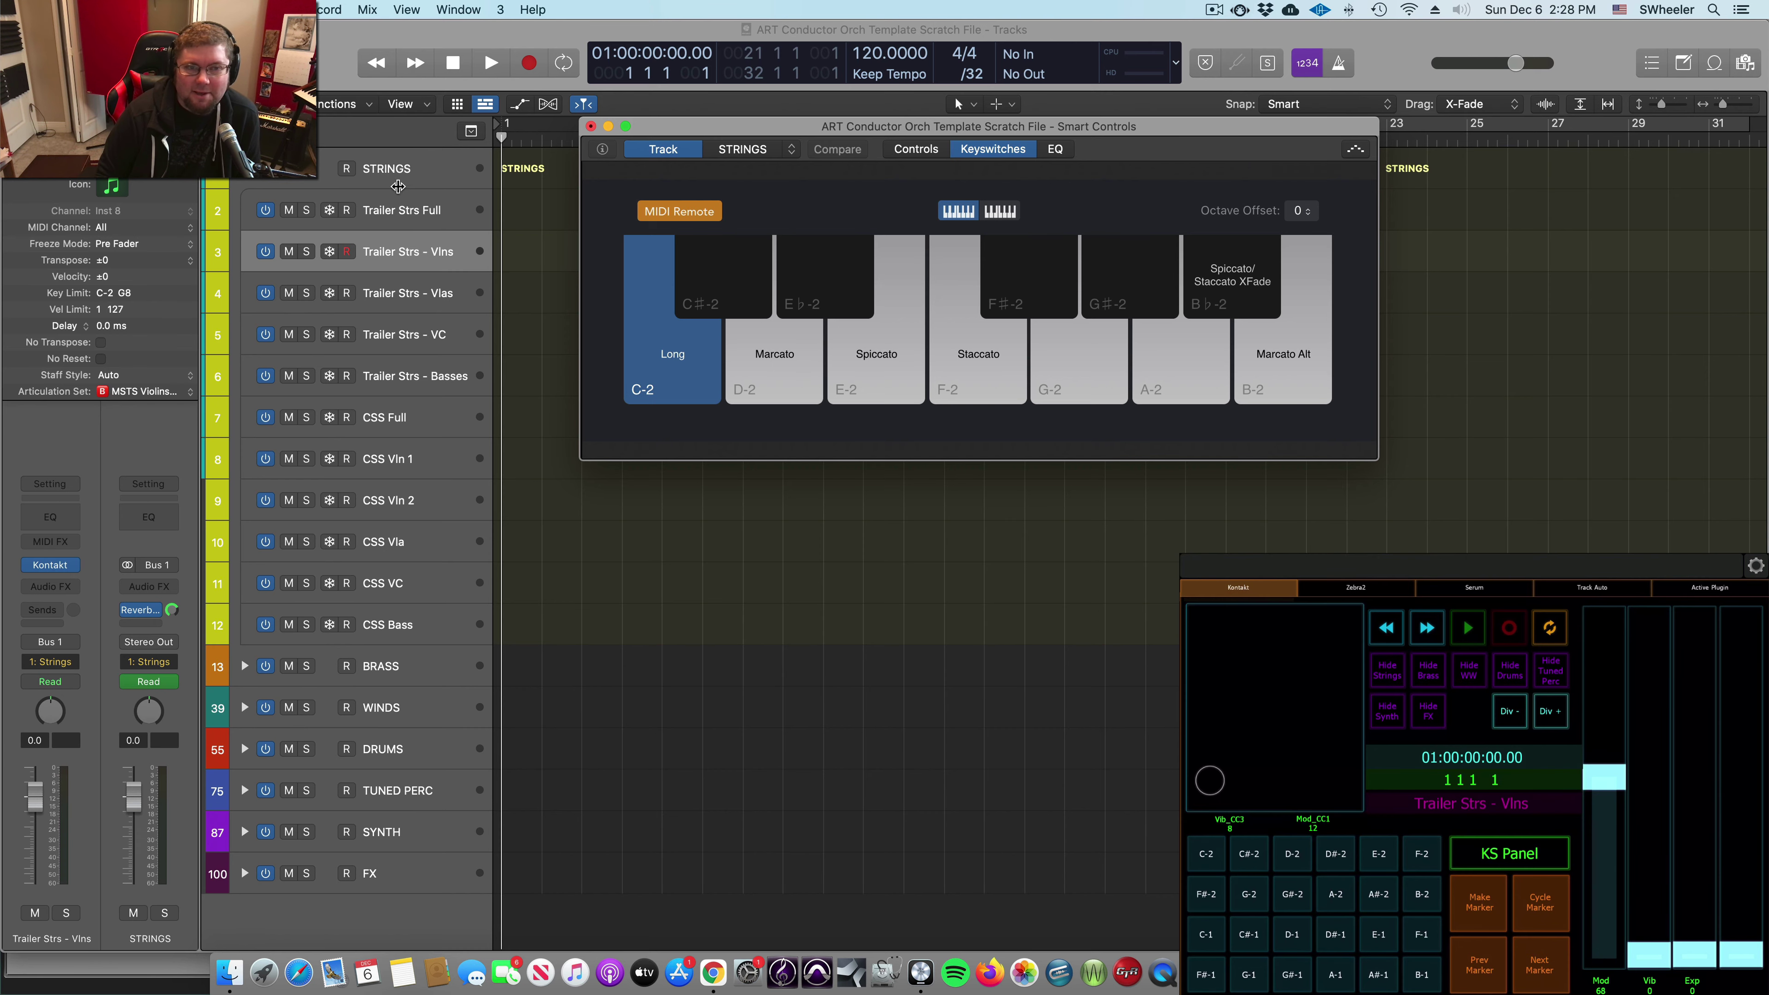
# Step: Open Kontakt for Trailer Strs Full and compare the Vlns, CSS Full and CSS Vln 2 instruments
pyautogui.click(410, 218)
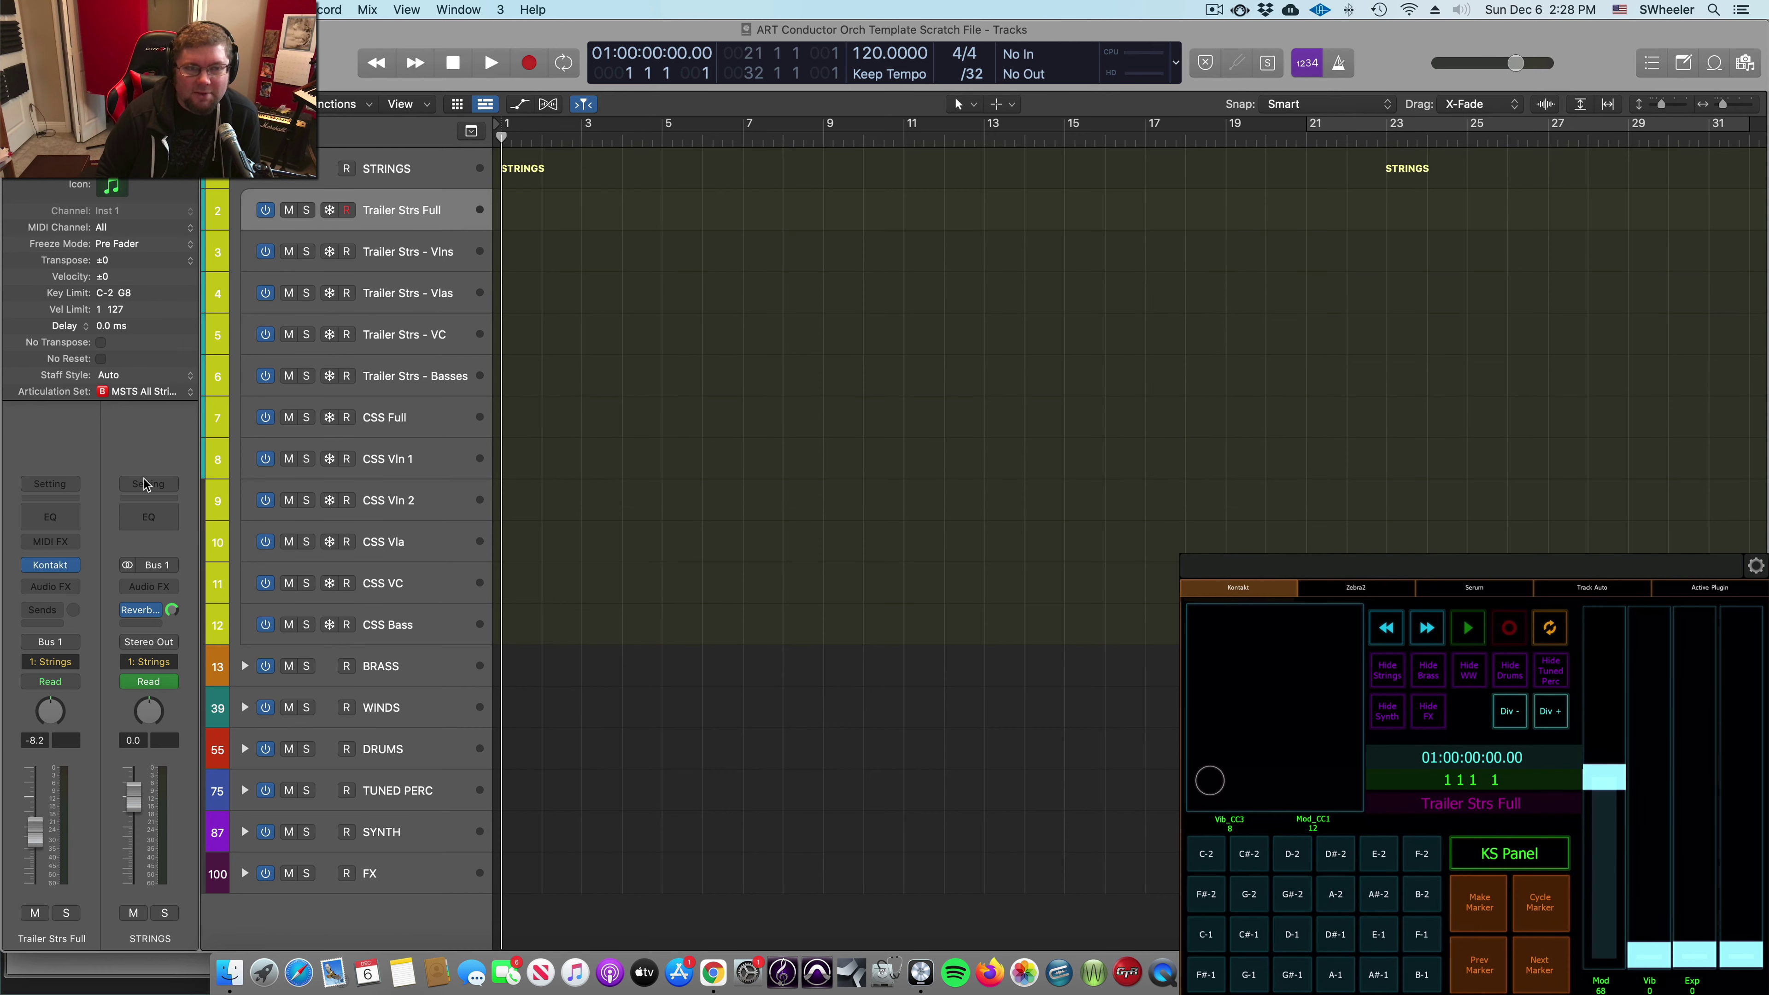
pyautogui.click(52, 566)
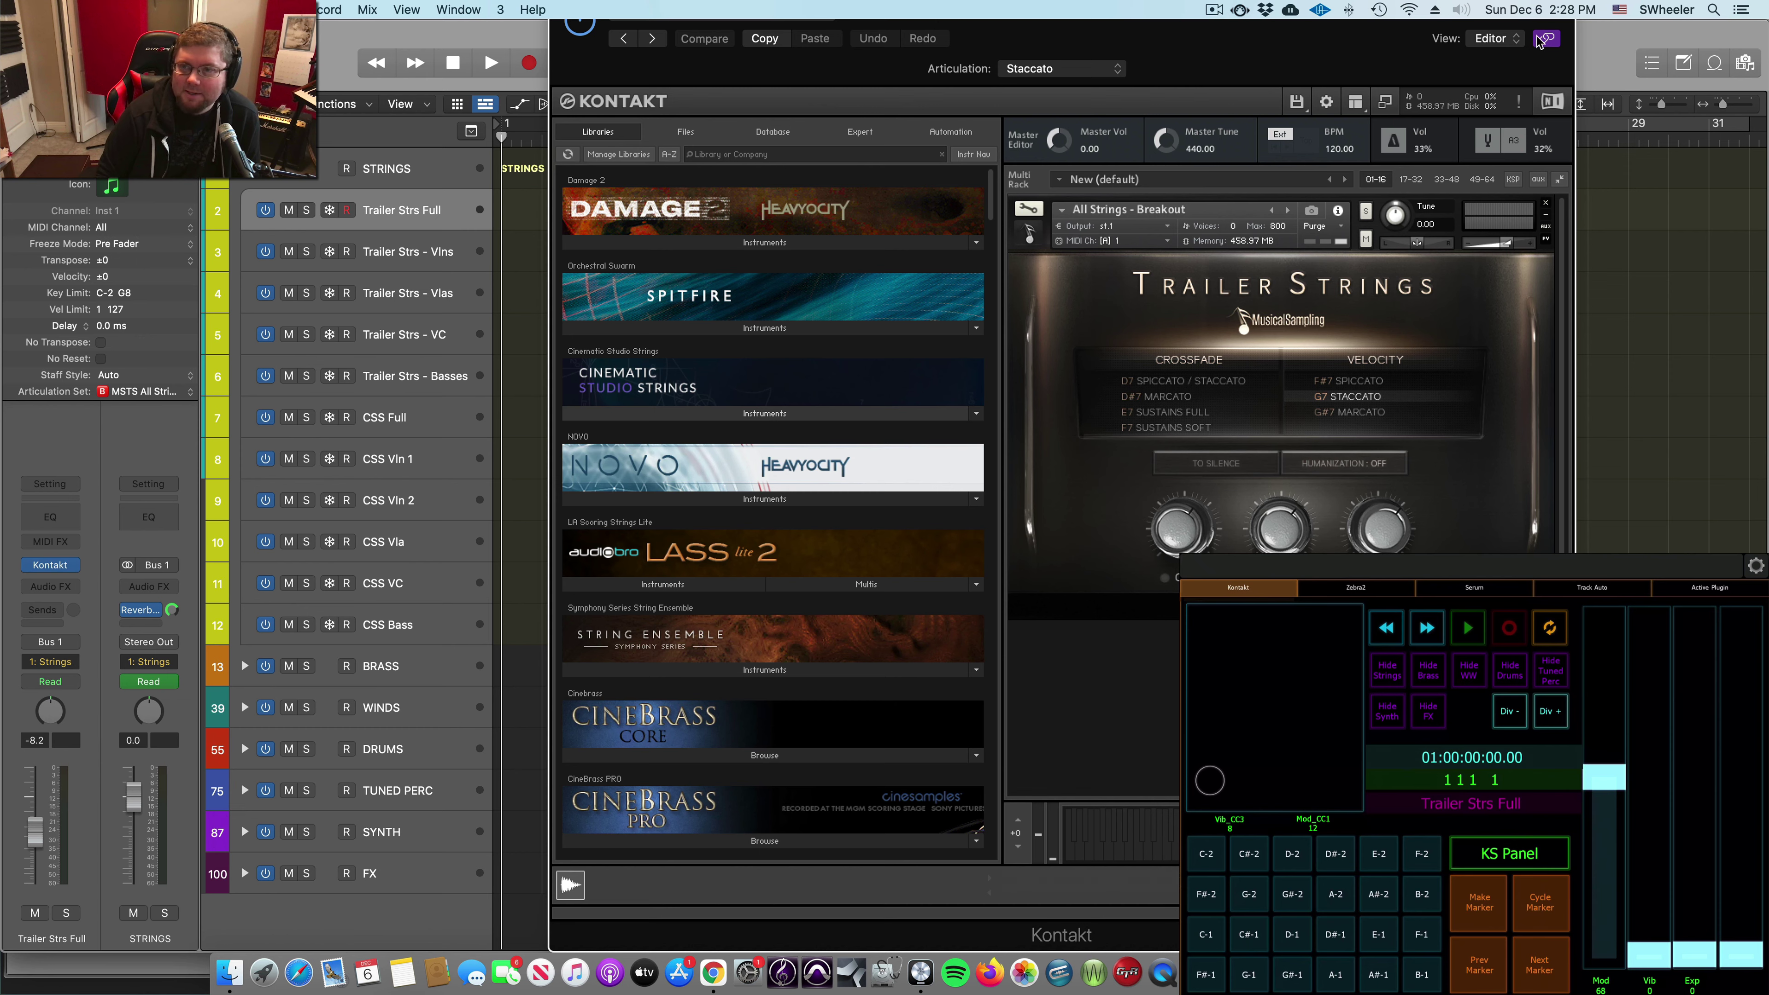
pyautogui.click(389, 258)
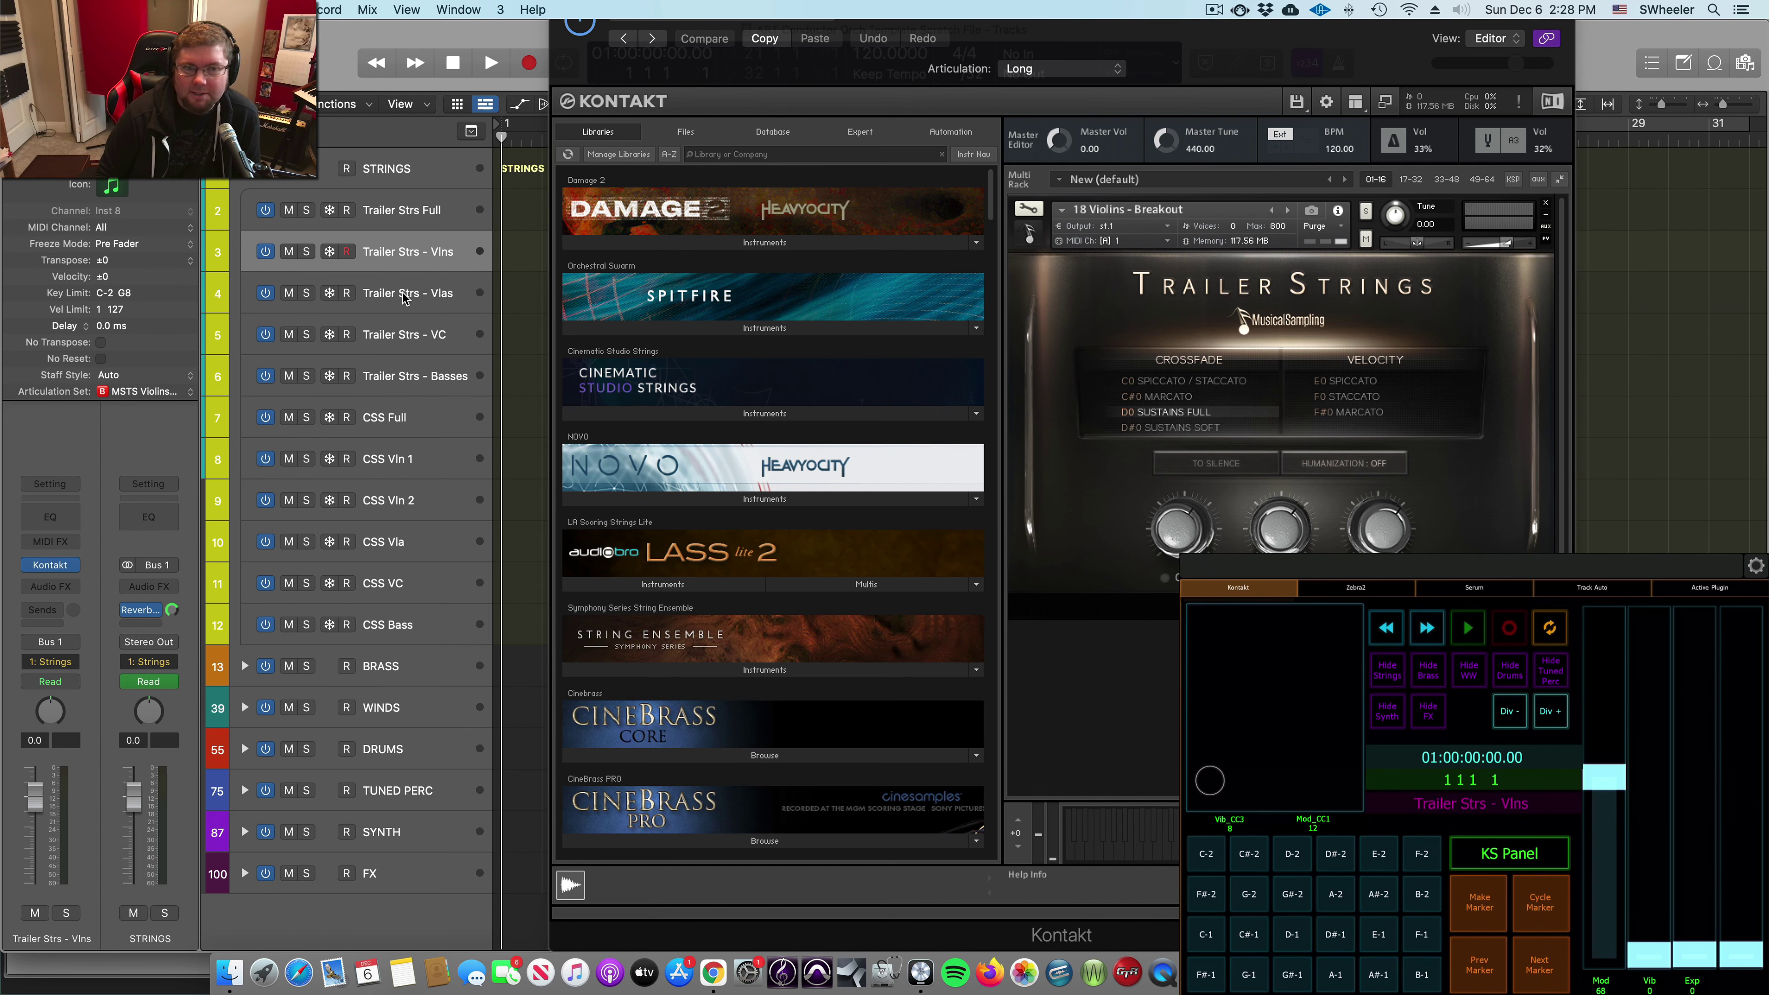
pyautogui.press('Down')
pyautogui.press('Down')
pyautogui.press('Down')
pyautogui.press('Down')
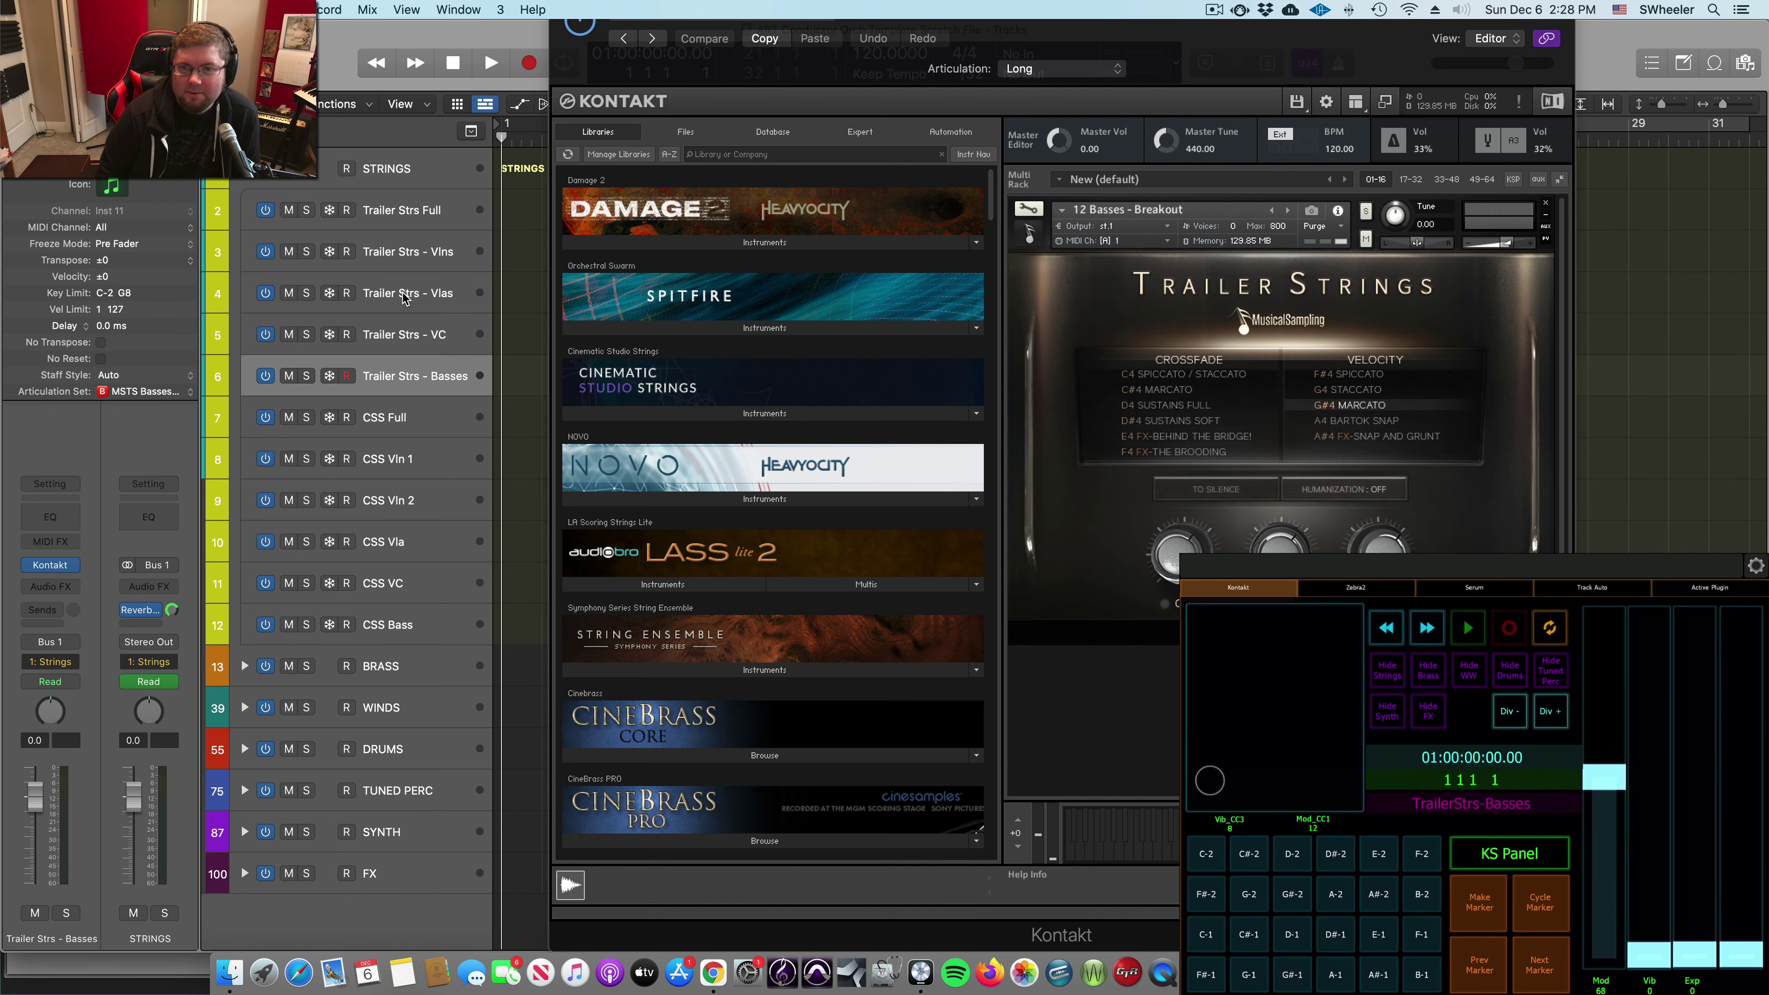
pyautogui.press('Down')
pyautogui.press('Down')
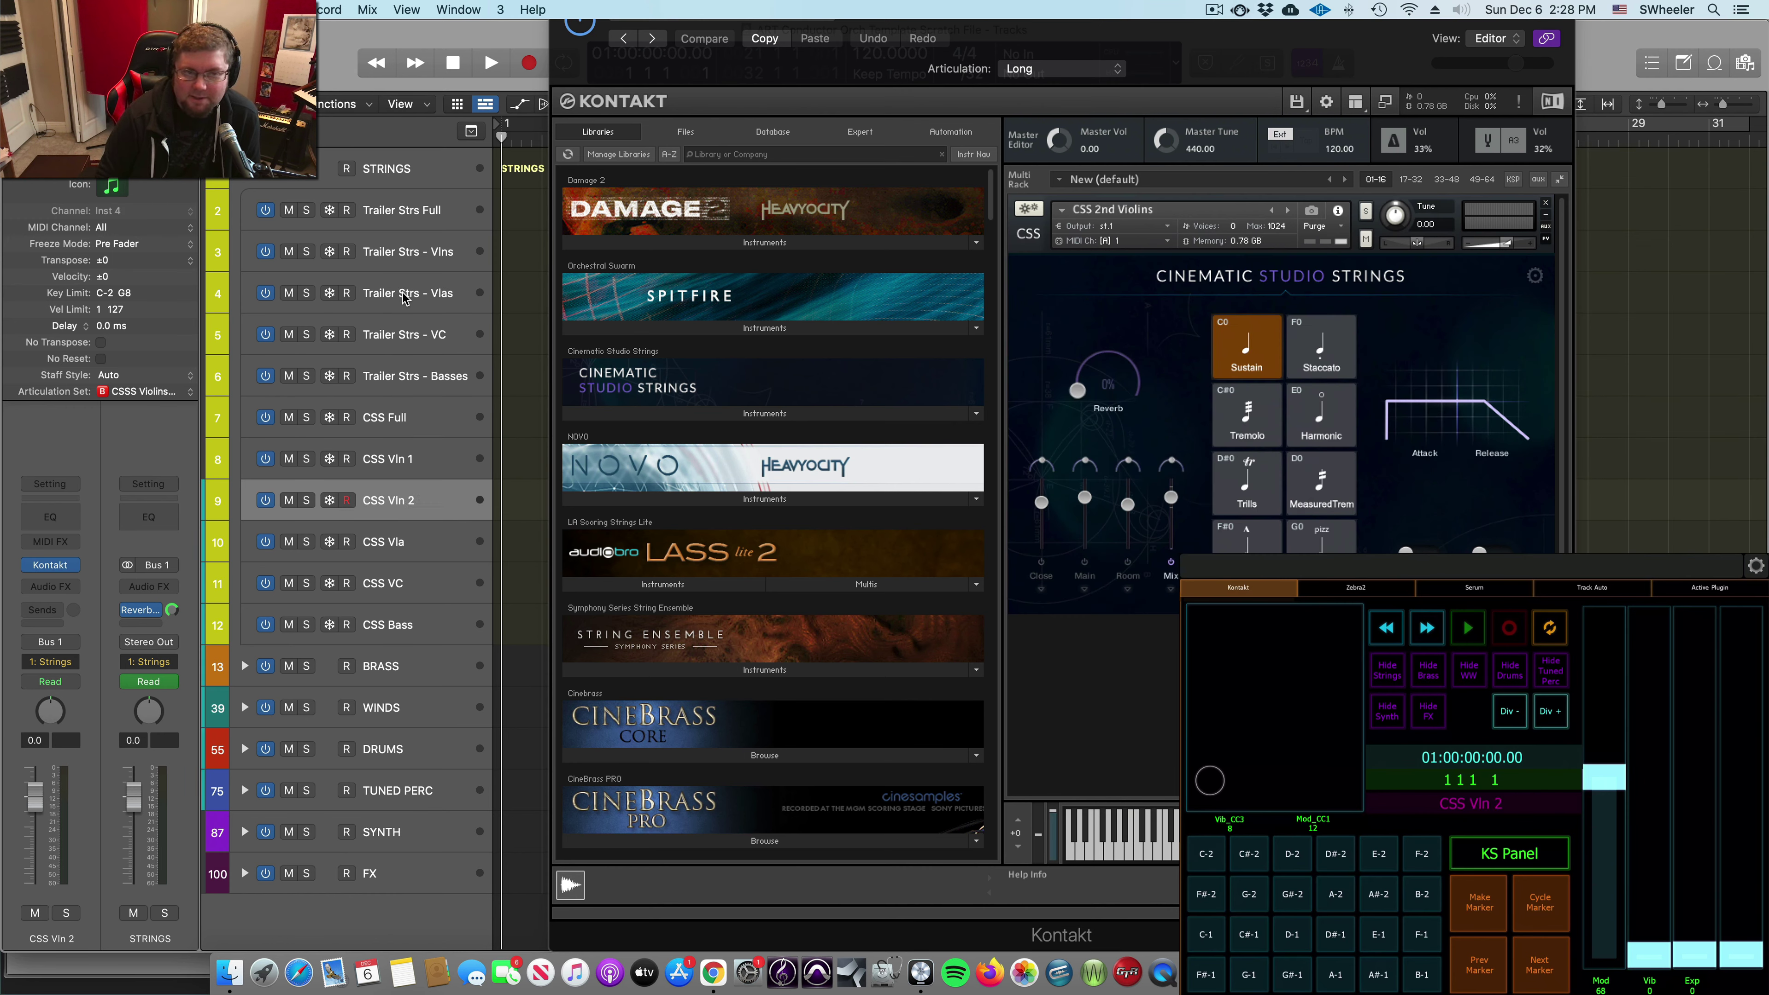
# Step: Return to Trailer Strs Full and close the Kontakt window
pyautogui.click(407, 216)
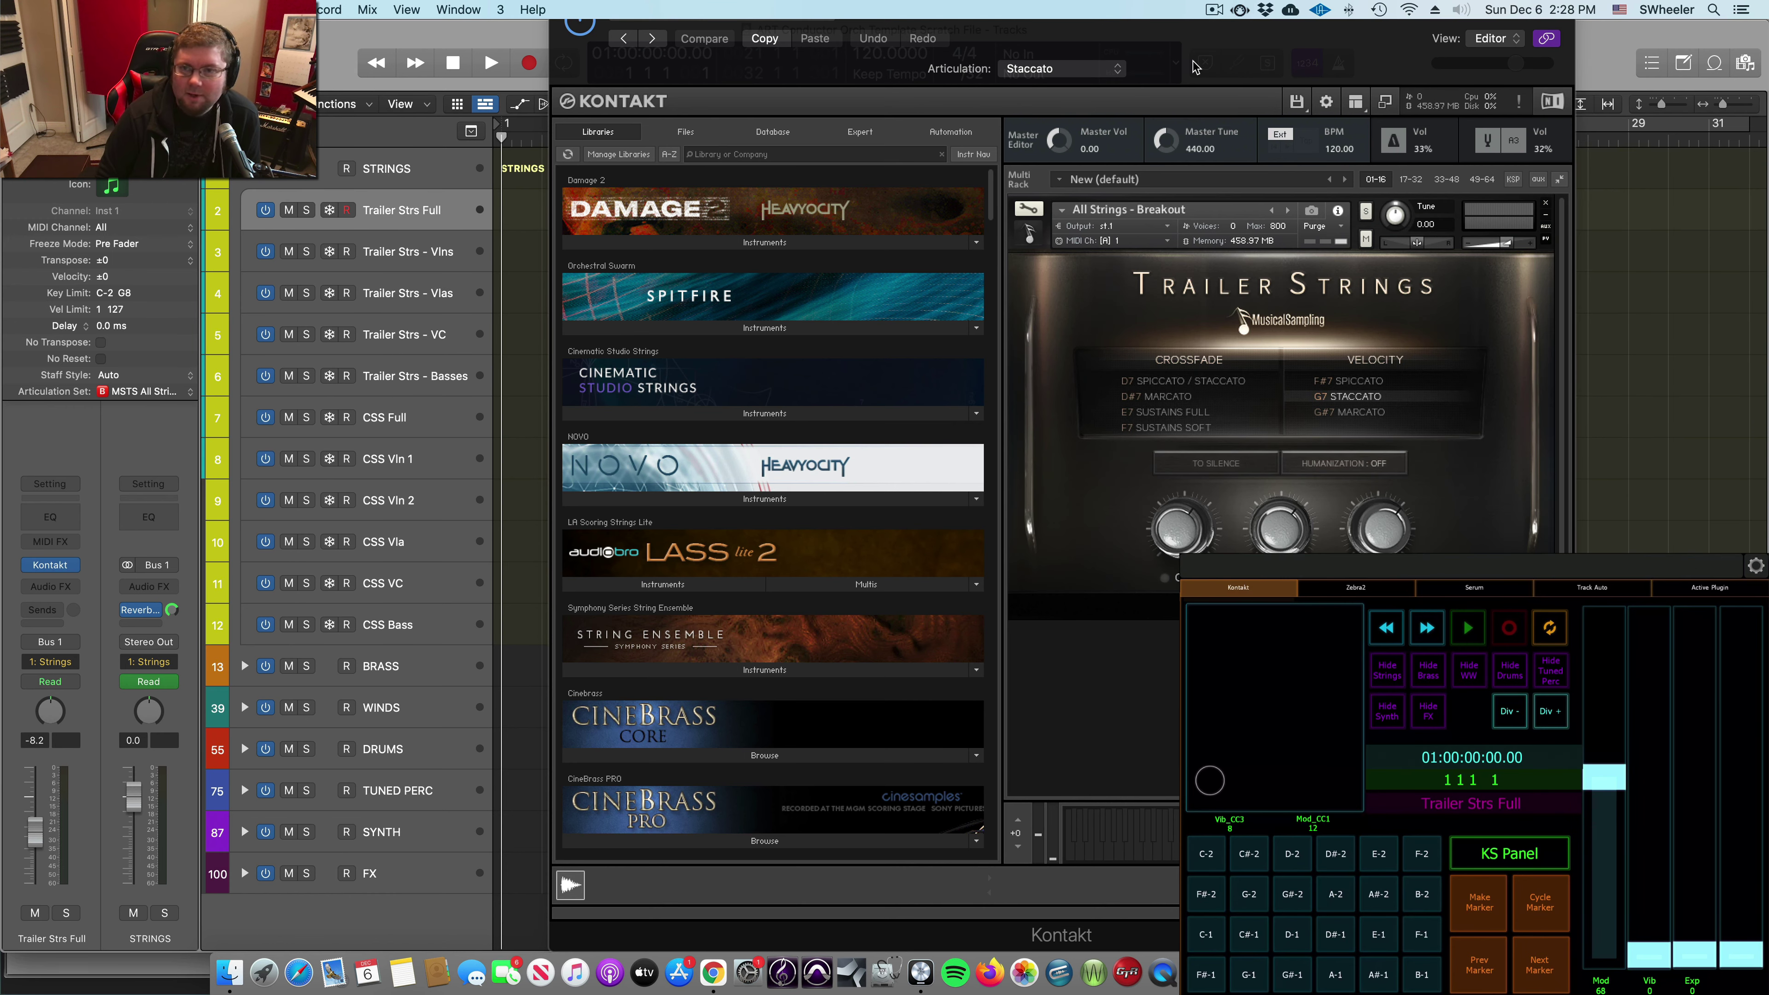
pyautogui.moveTo(1192, 67); pyautogui.dragTo(1169, 196)
pyautogui.press('super+w')
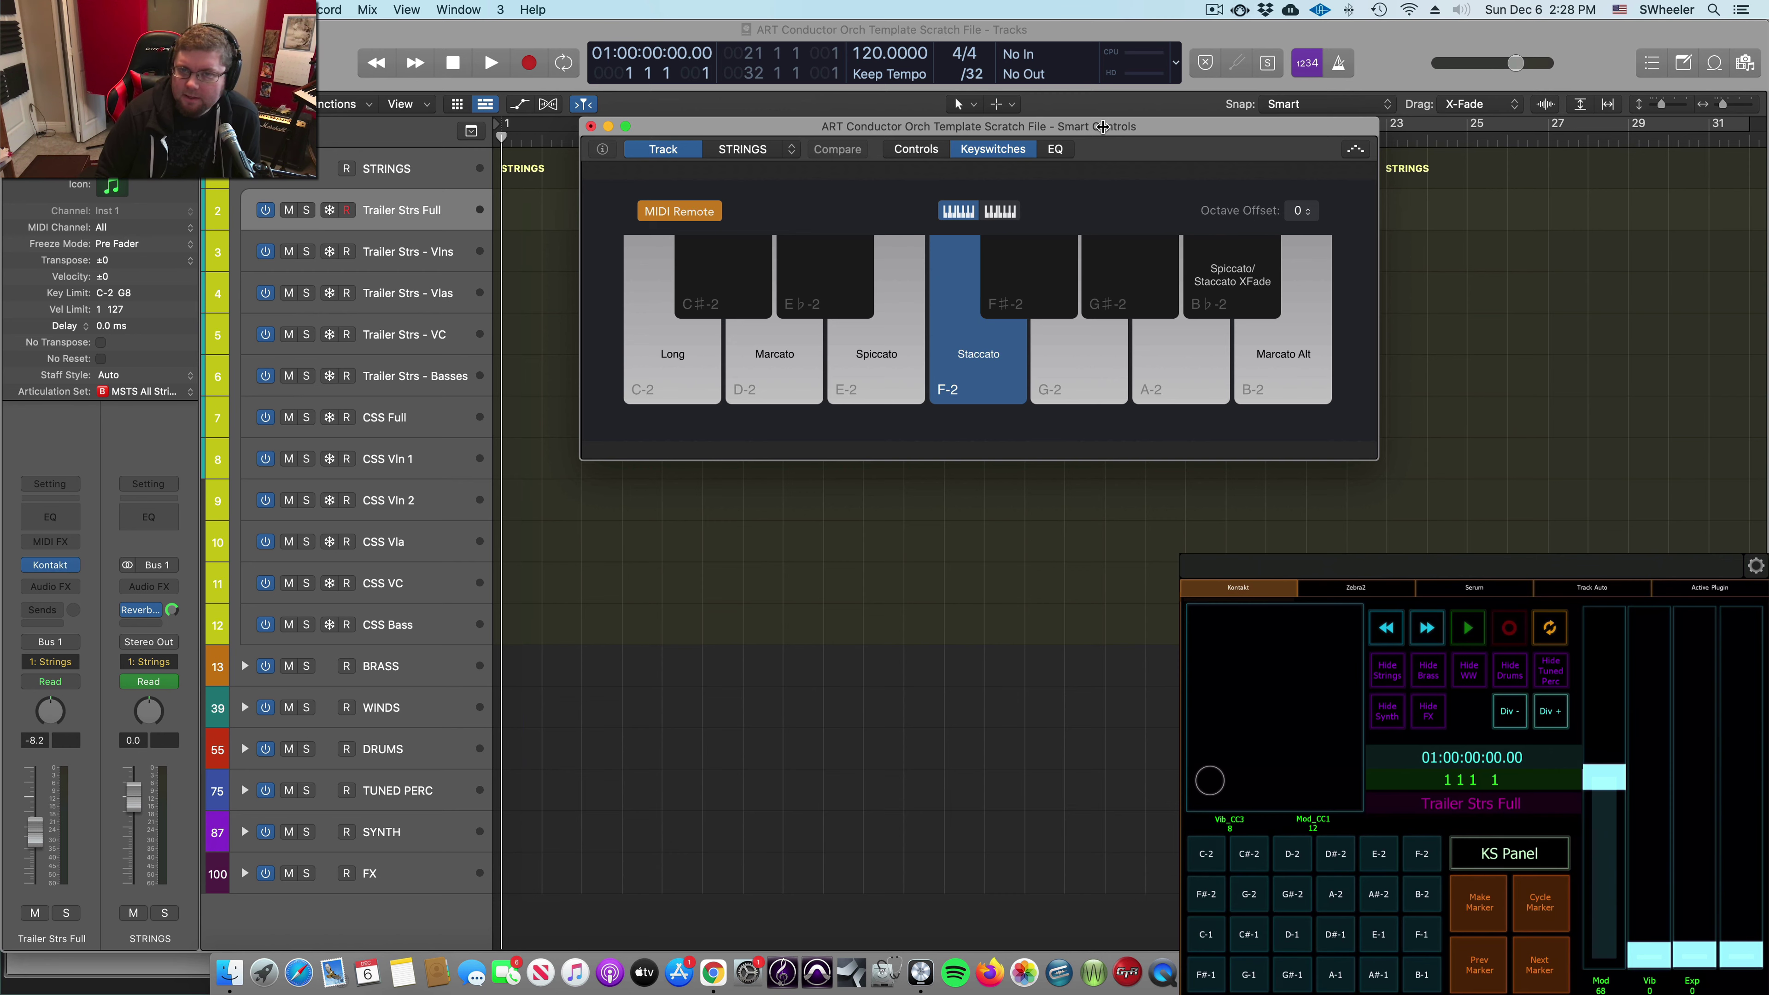
pyautogui.moveTo(1099, 132); pyautogui.dragTo(1085, 221)
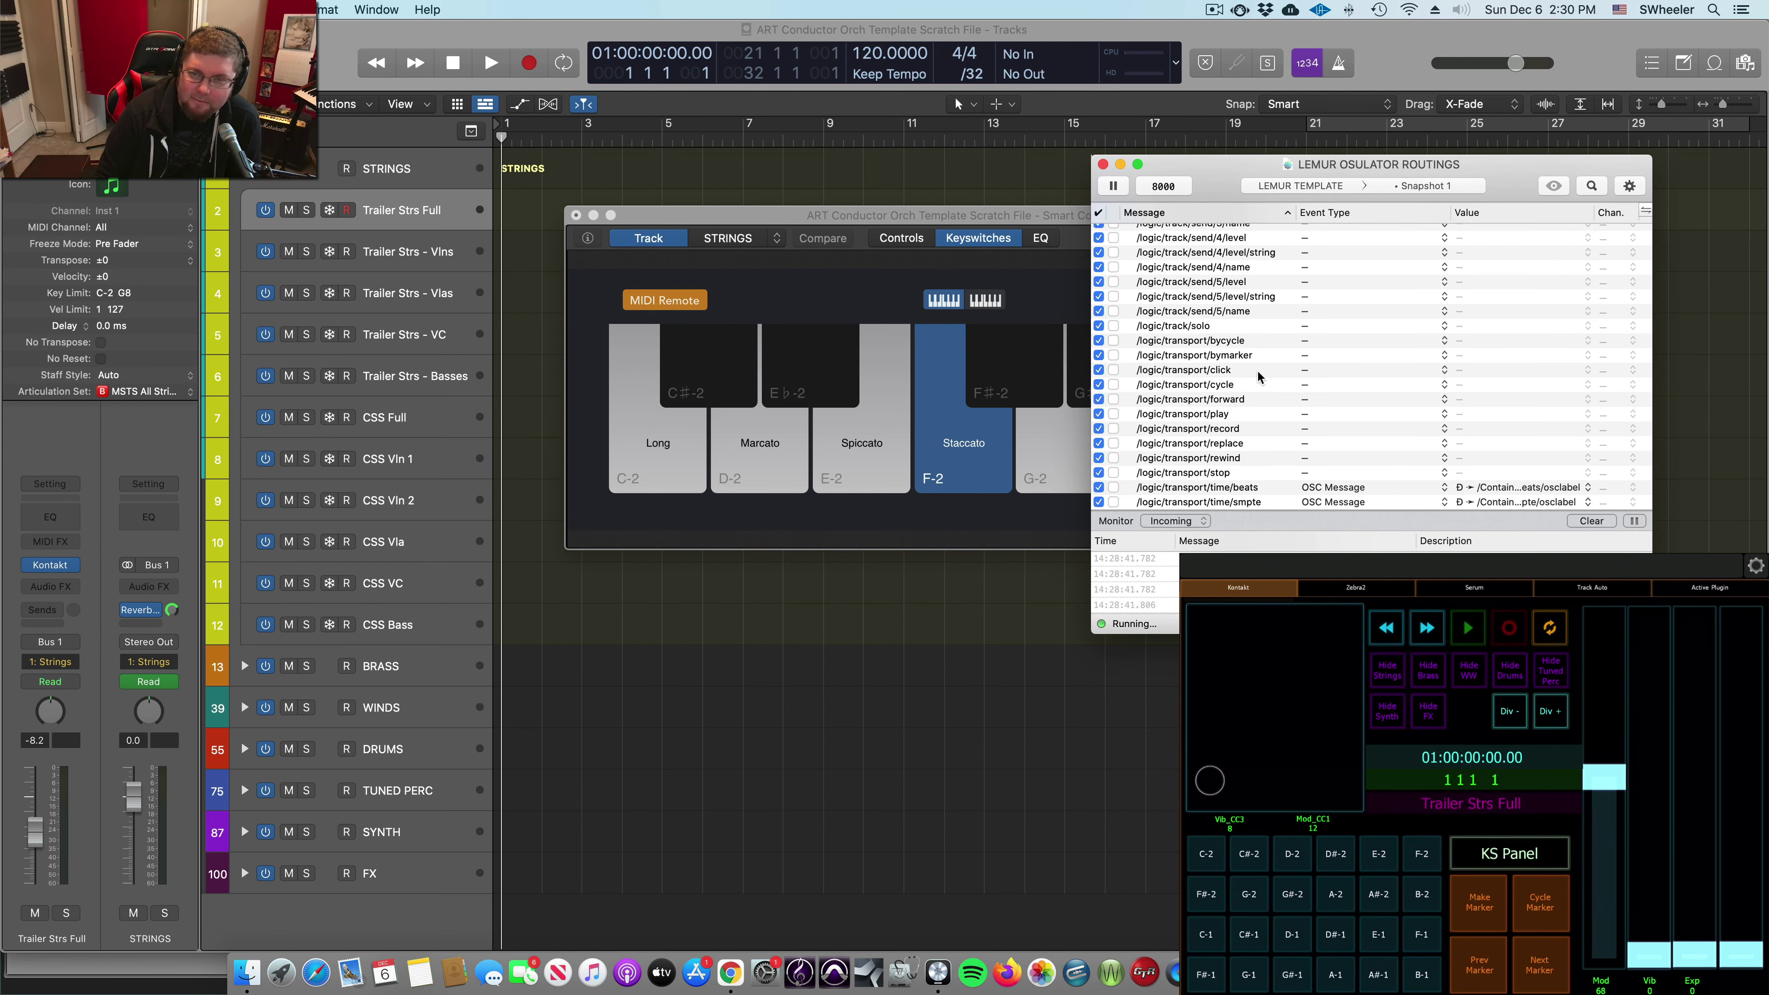
# Step: Return from OSCulator to Logic and start project playback
pyautogui.click(851, 296)
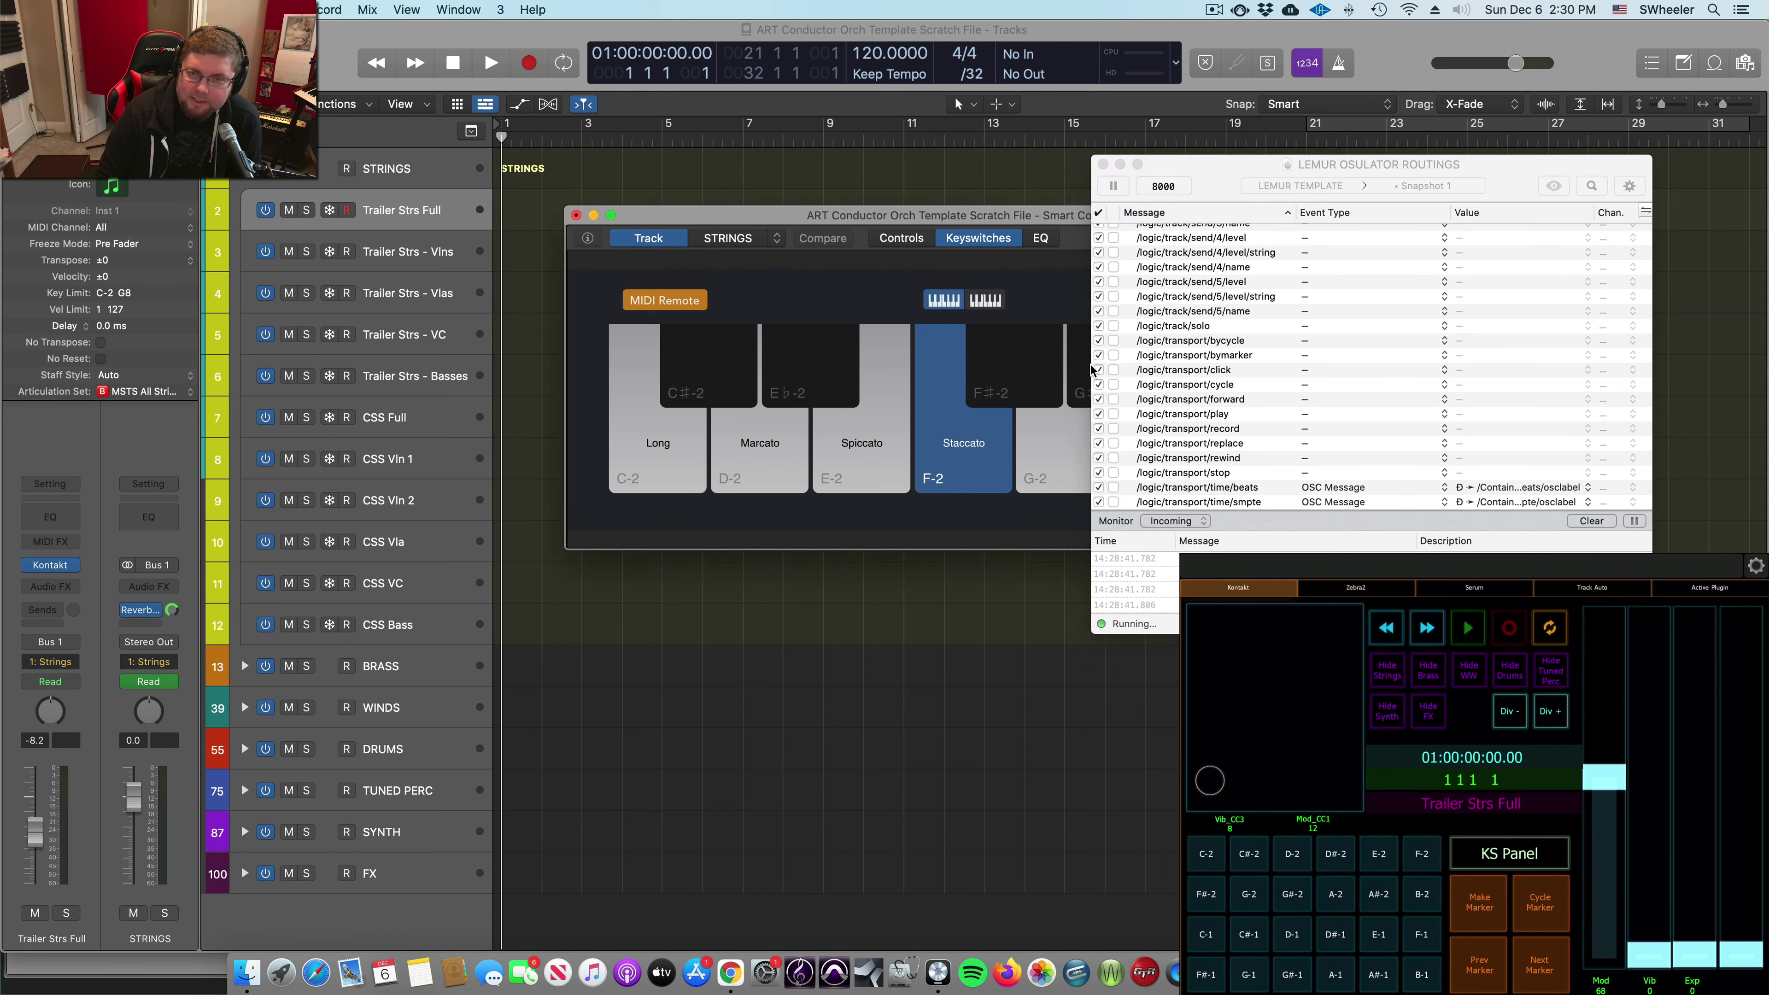
pyautogui.press('space')
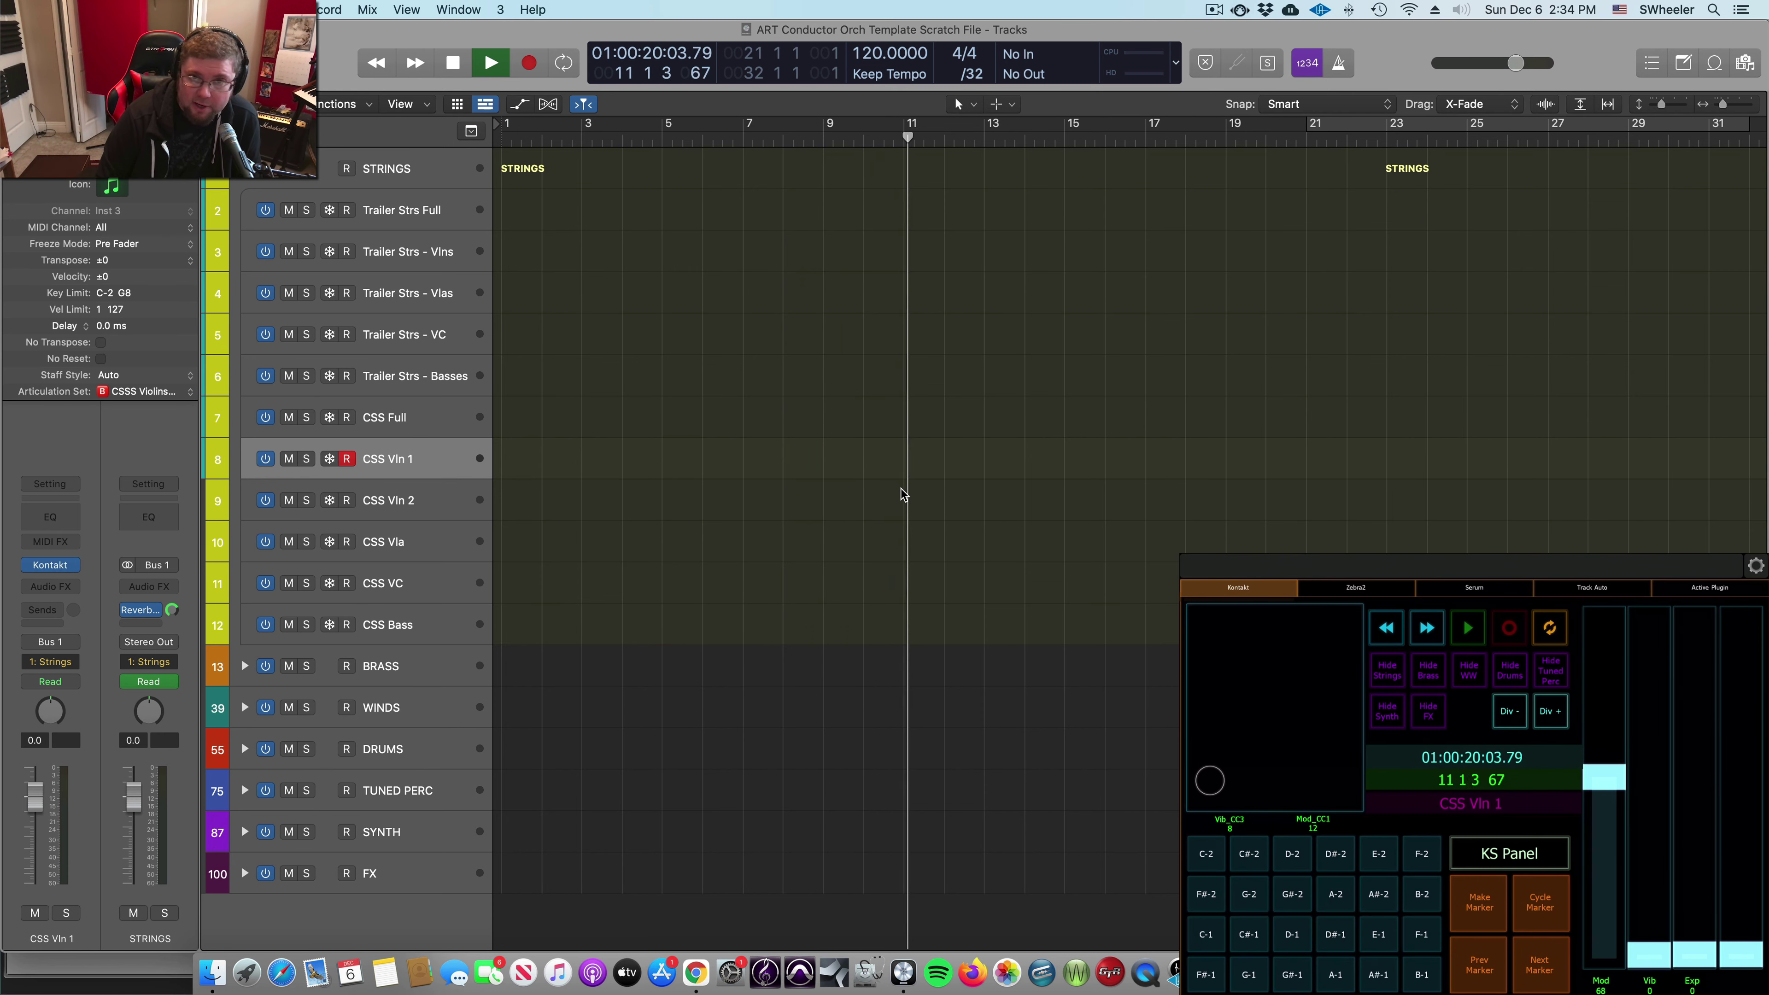
# Step: Stop playback just past bar 11 and minimize the OSCulator routings window
pyautogui.press('space')
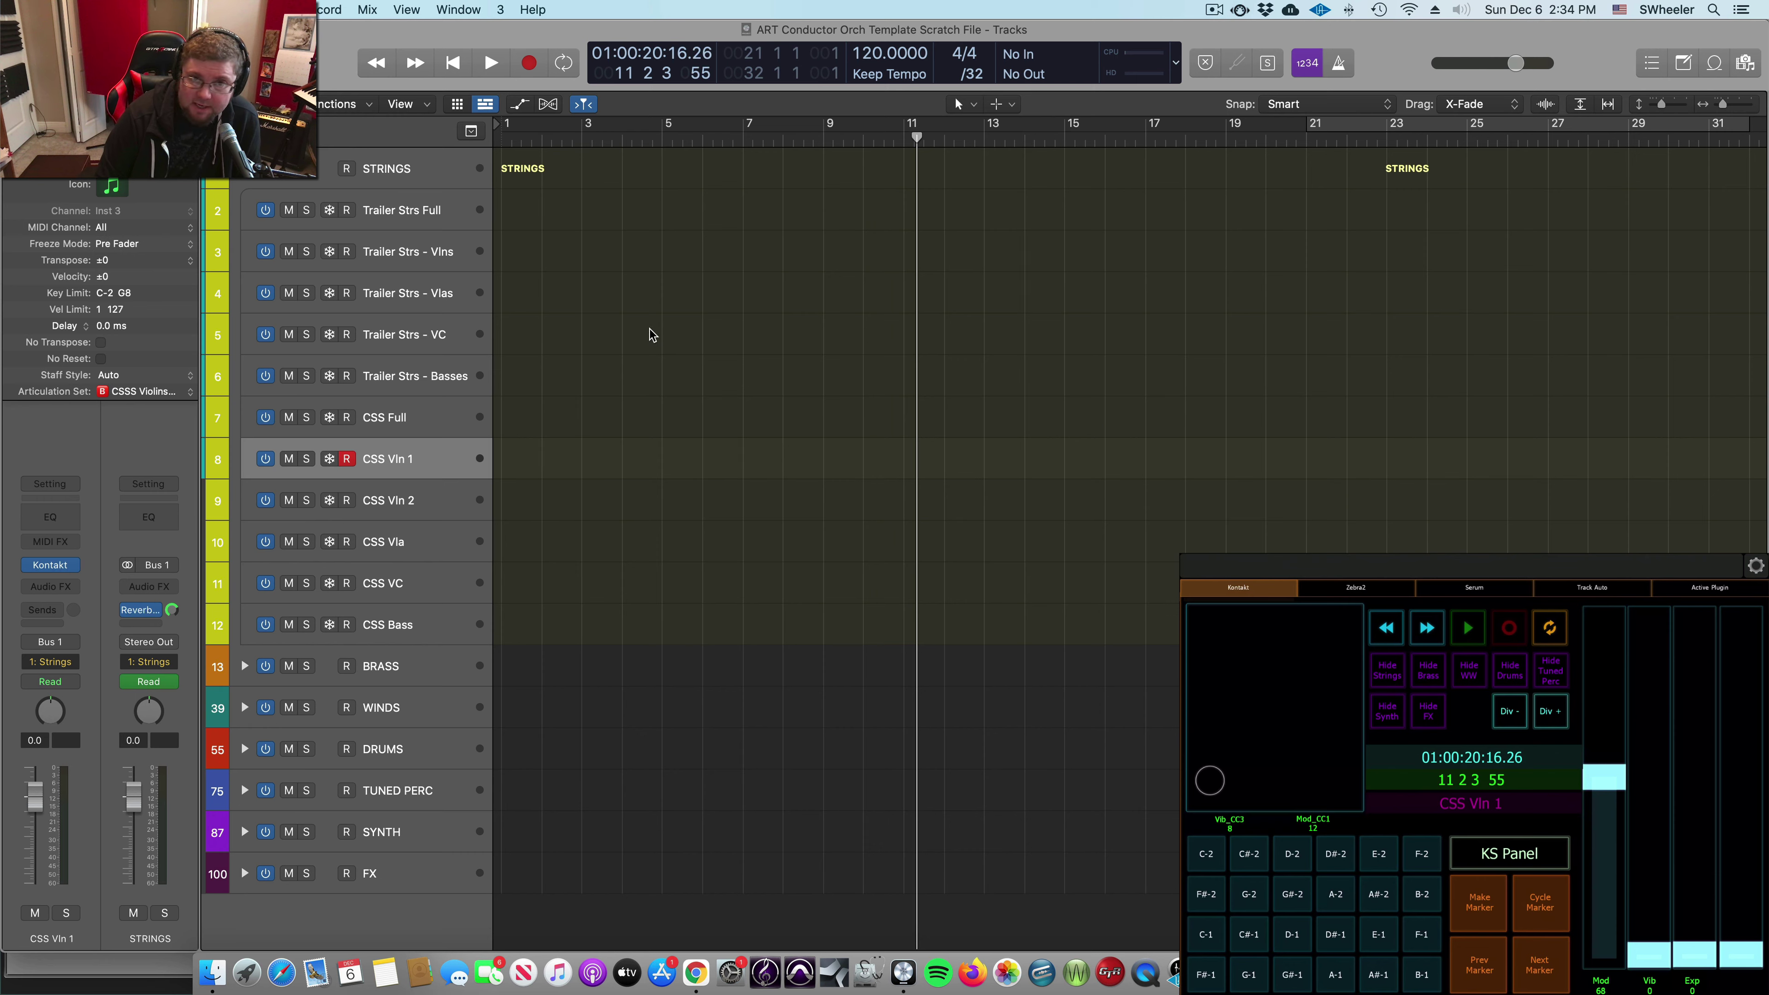
pyautogui.press('super+Tab')
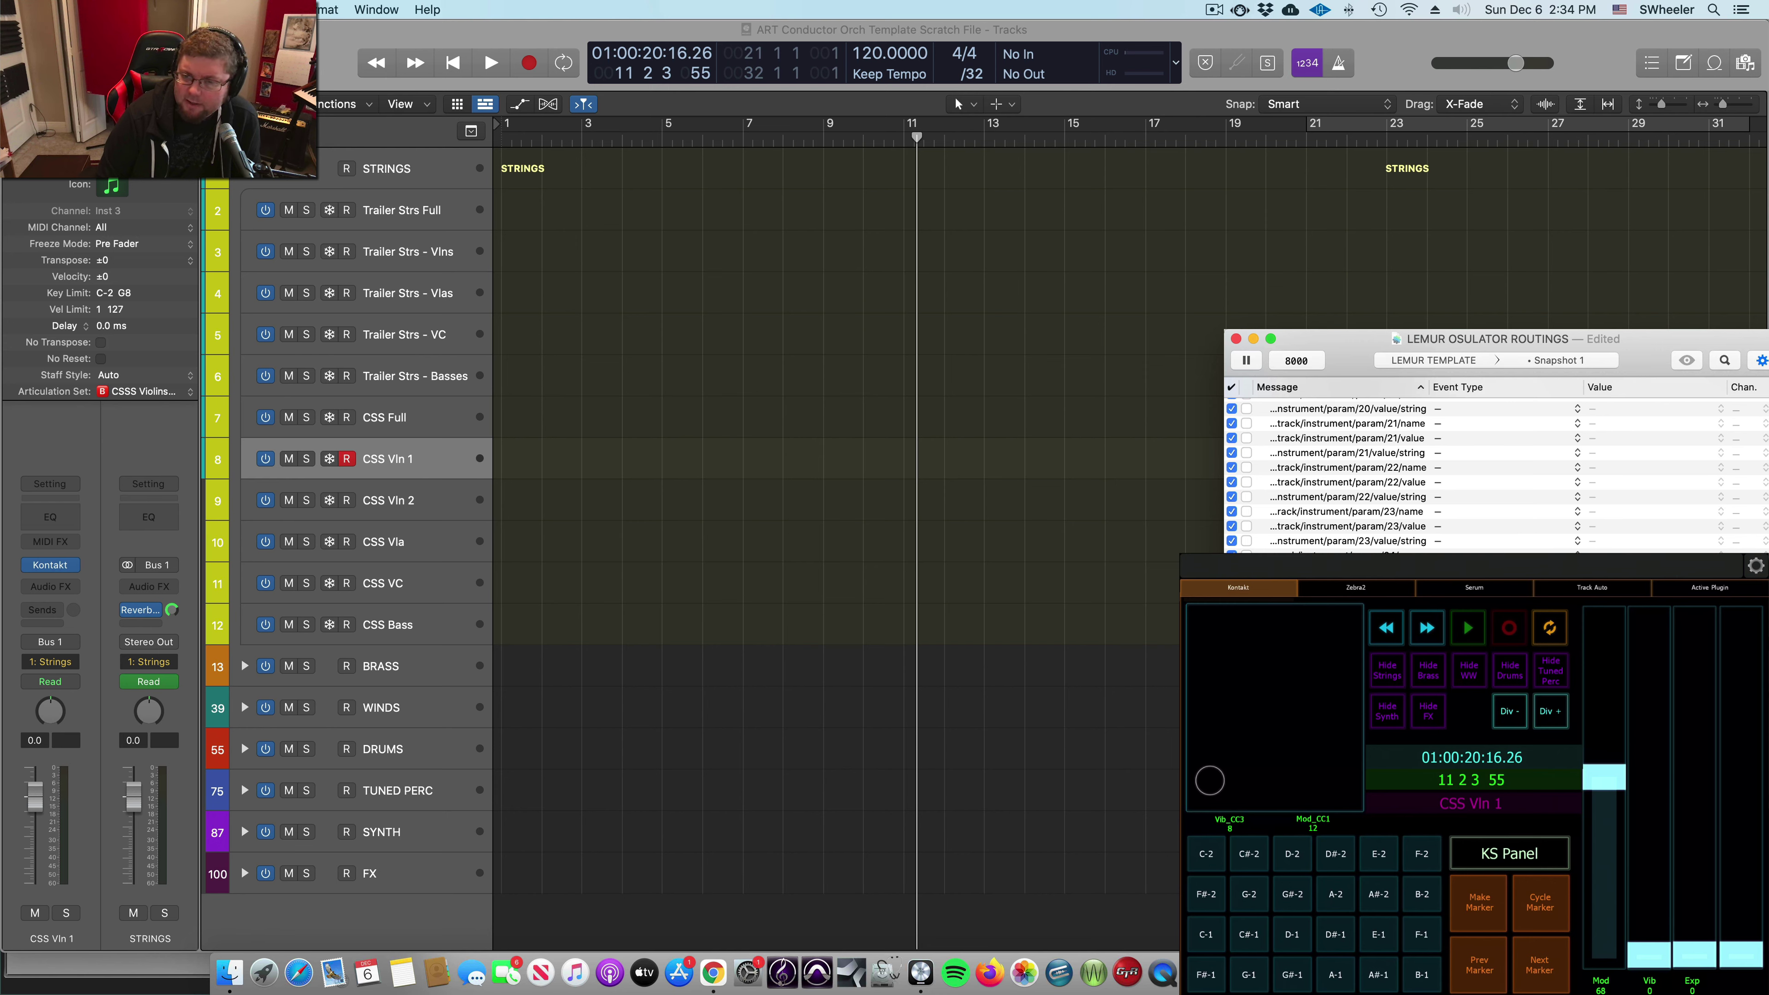
pyautogui.click(1253, 339)
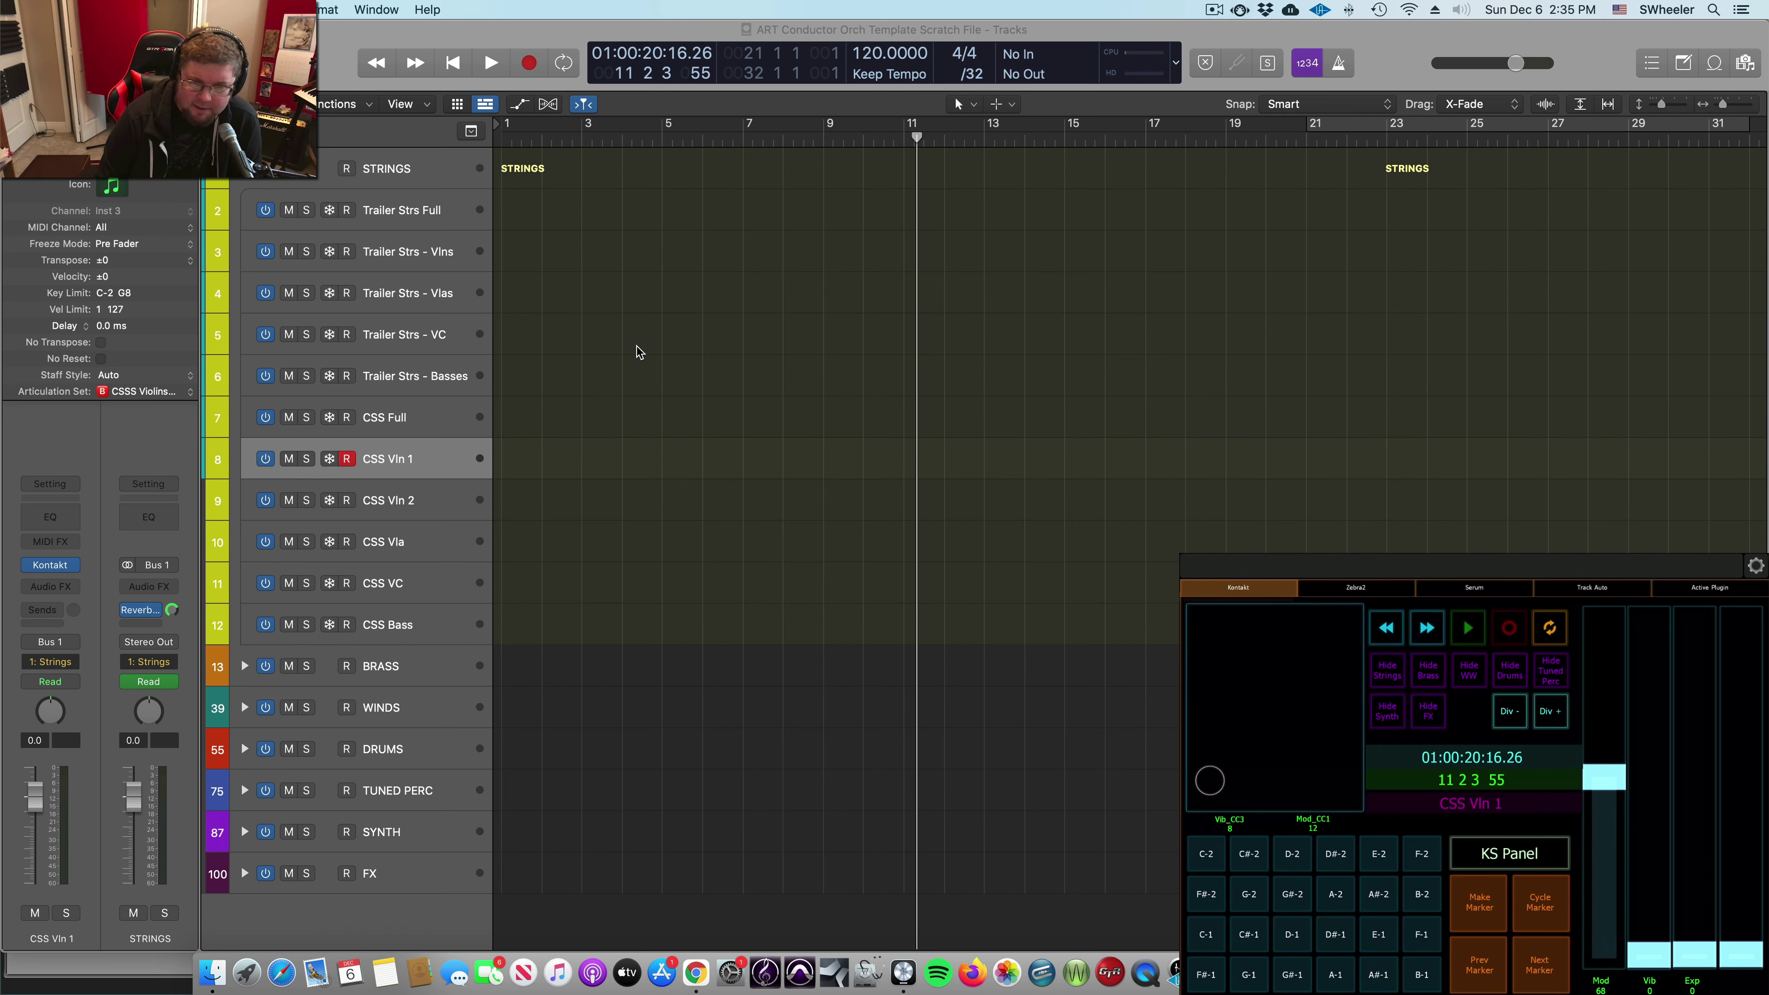
# Step: Make the SYNTH track stack the active, record-armed track in place of CSS Vln 1
pyautogui.hscroll(-1, 748, 344)
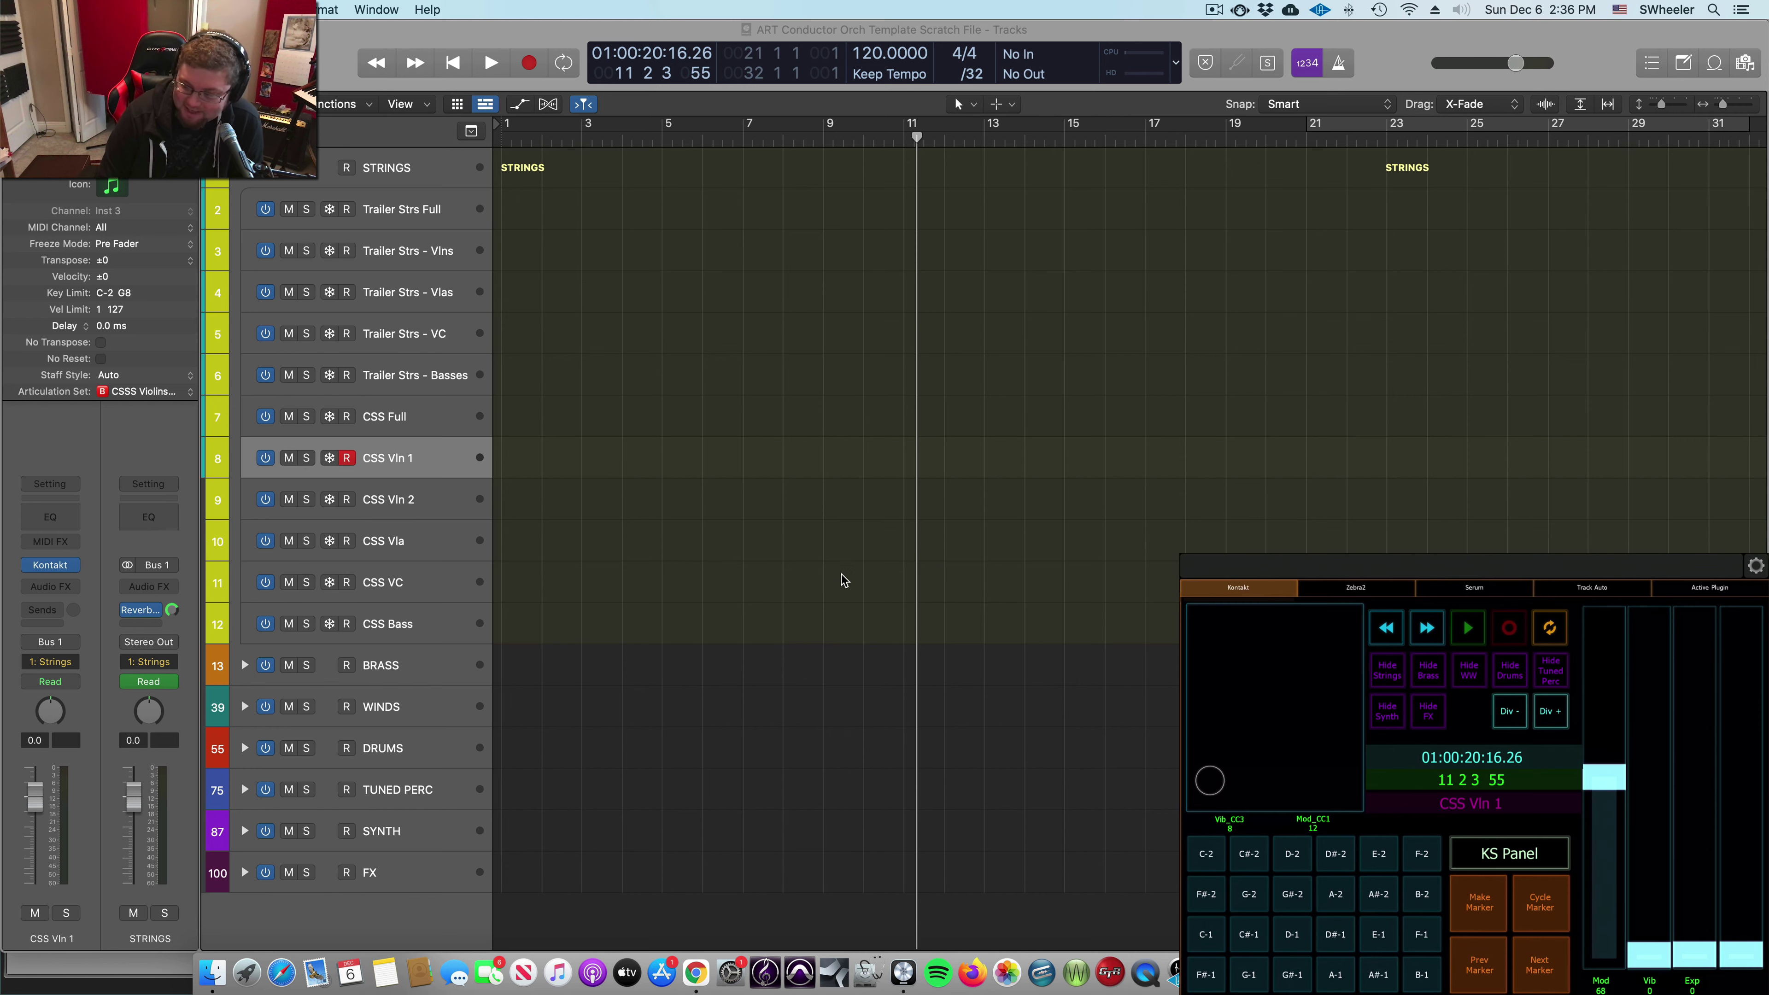
pyautogui.scroll(1, 592, 591)
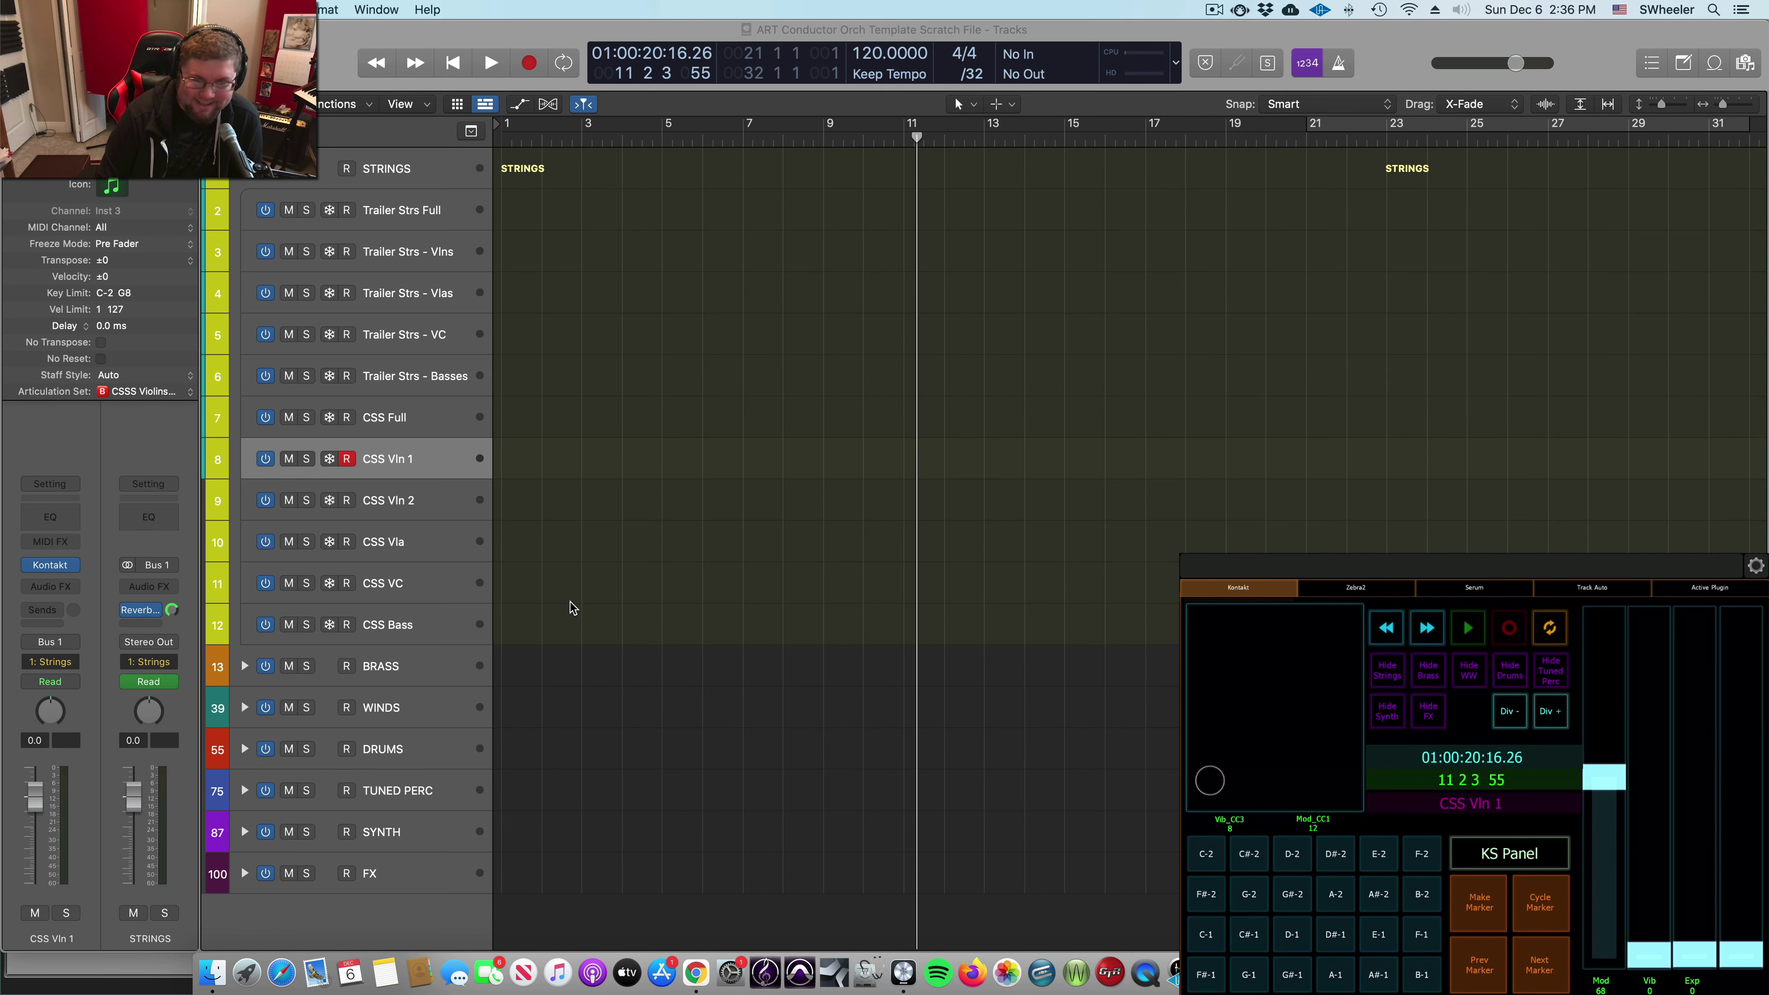
pyautogui.click(432, 821)
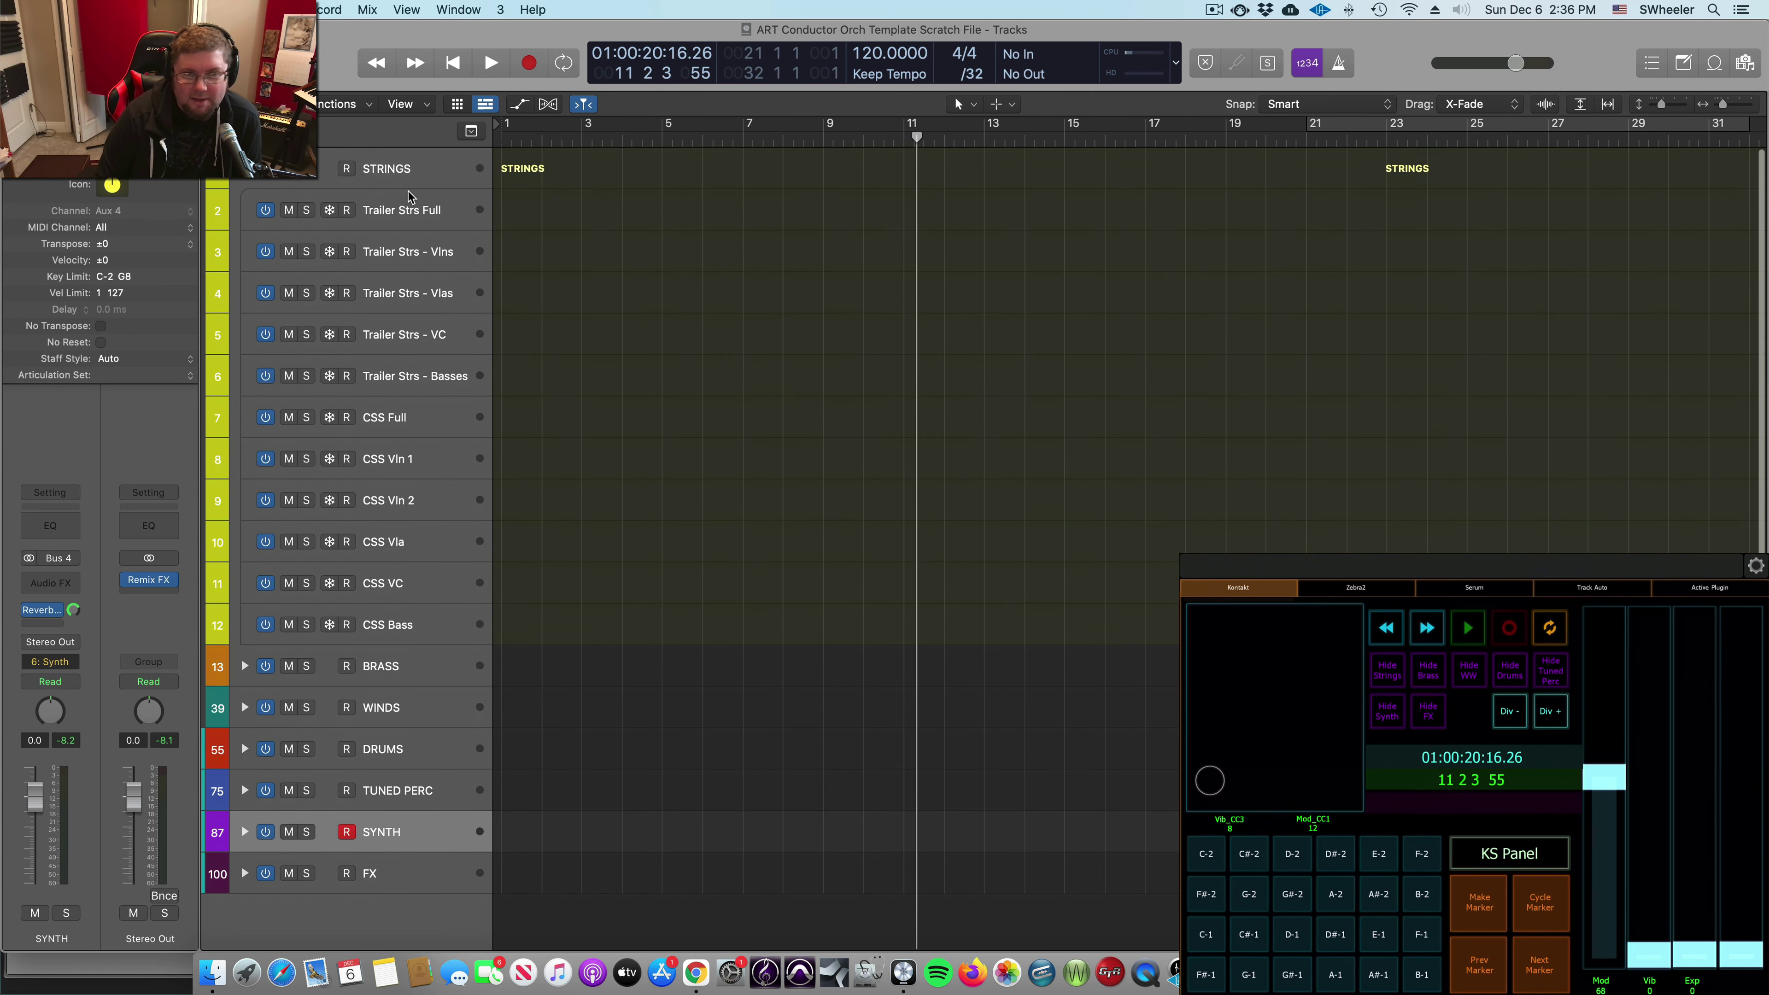
pyautogui.click(416, 220)
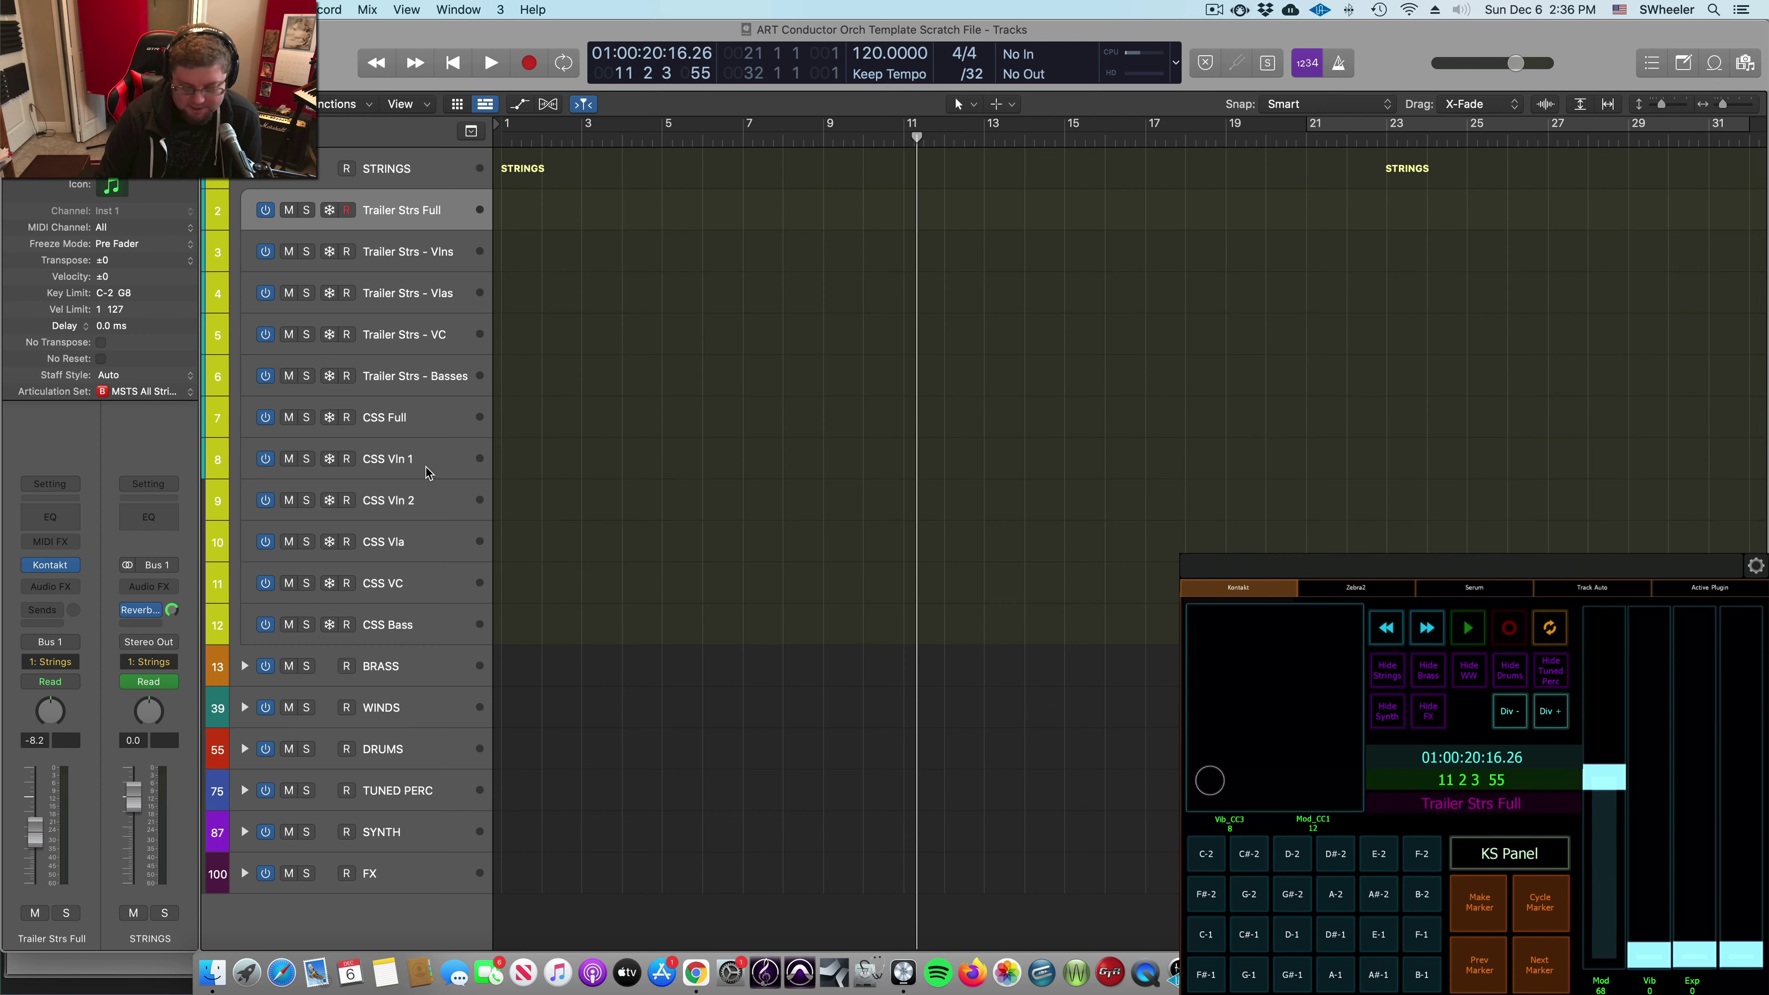
pyautogui.press('b')
pyautogui.press('b')
pyautogui.press('b')
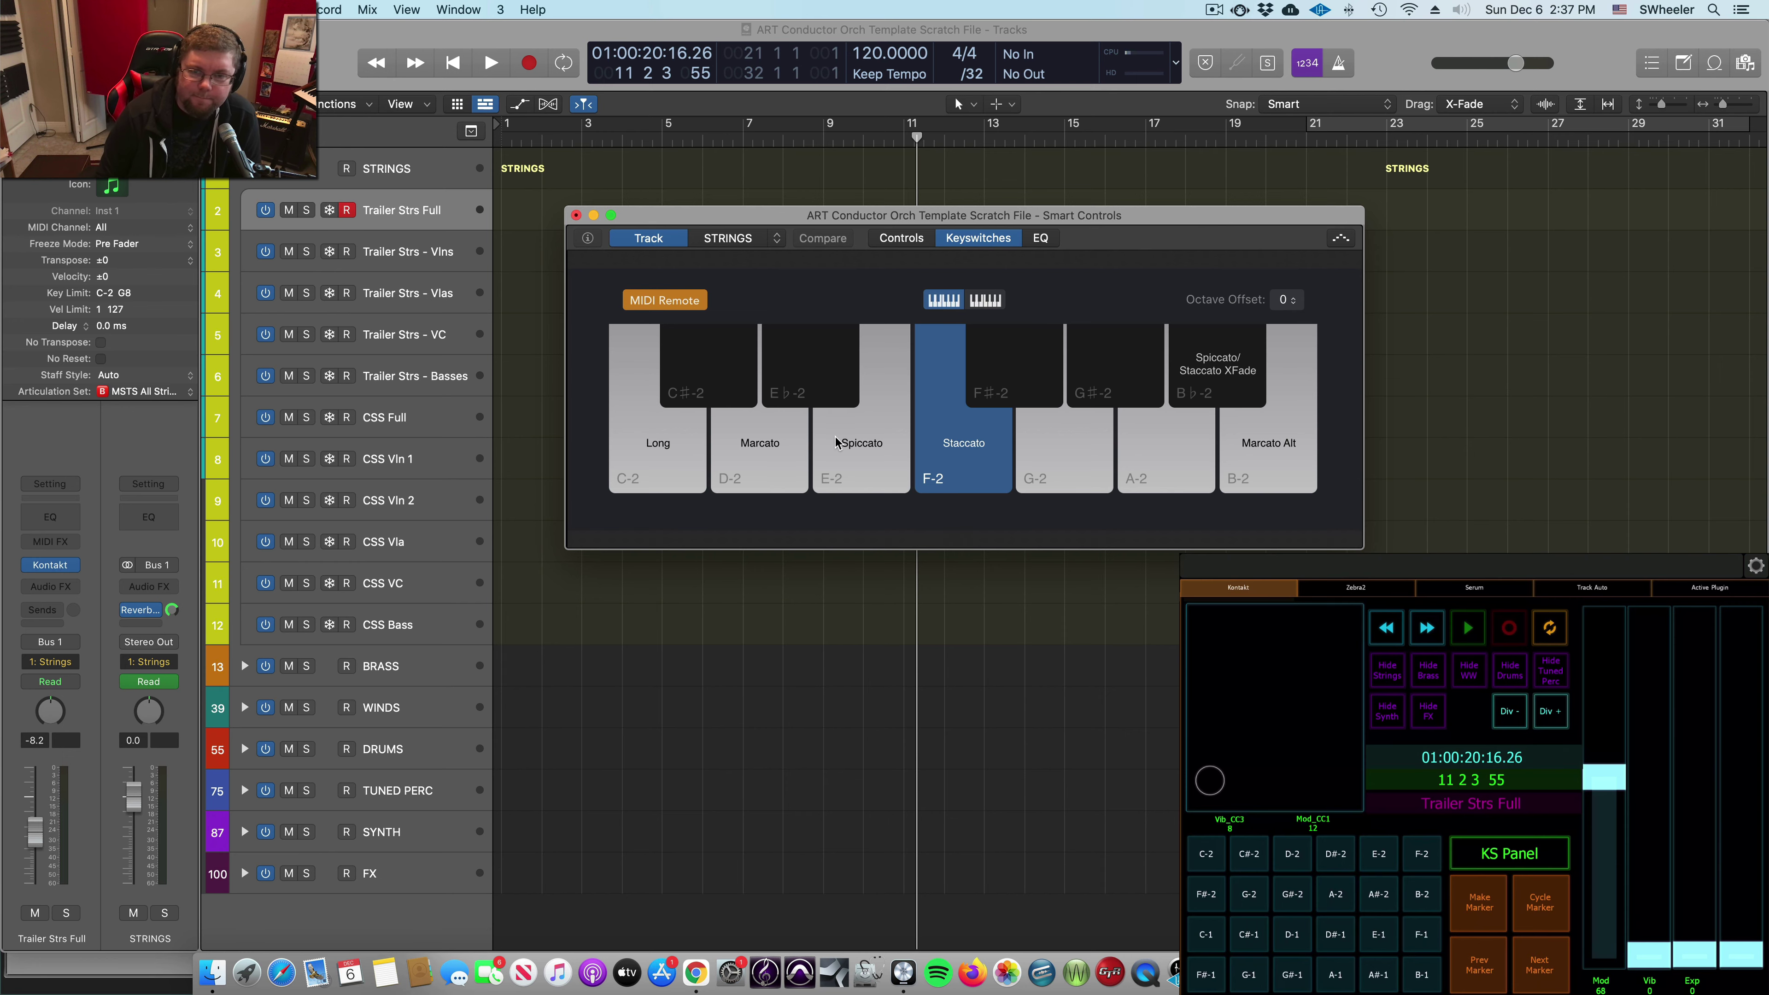
pyautogui.click(576, 216)
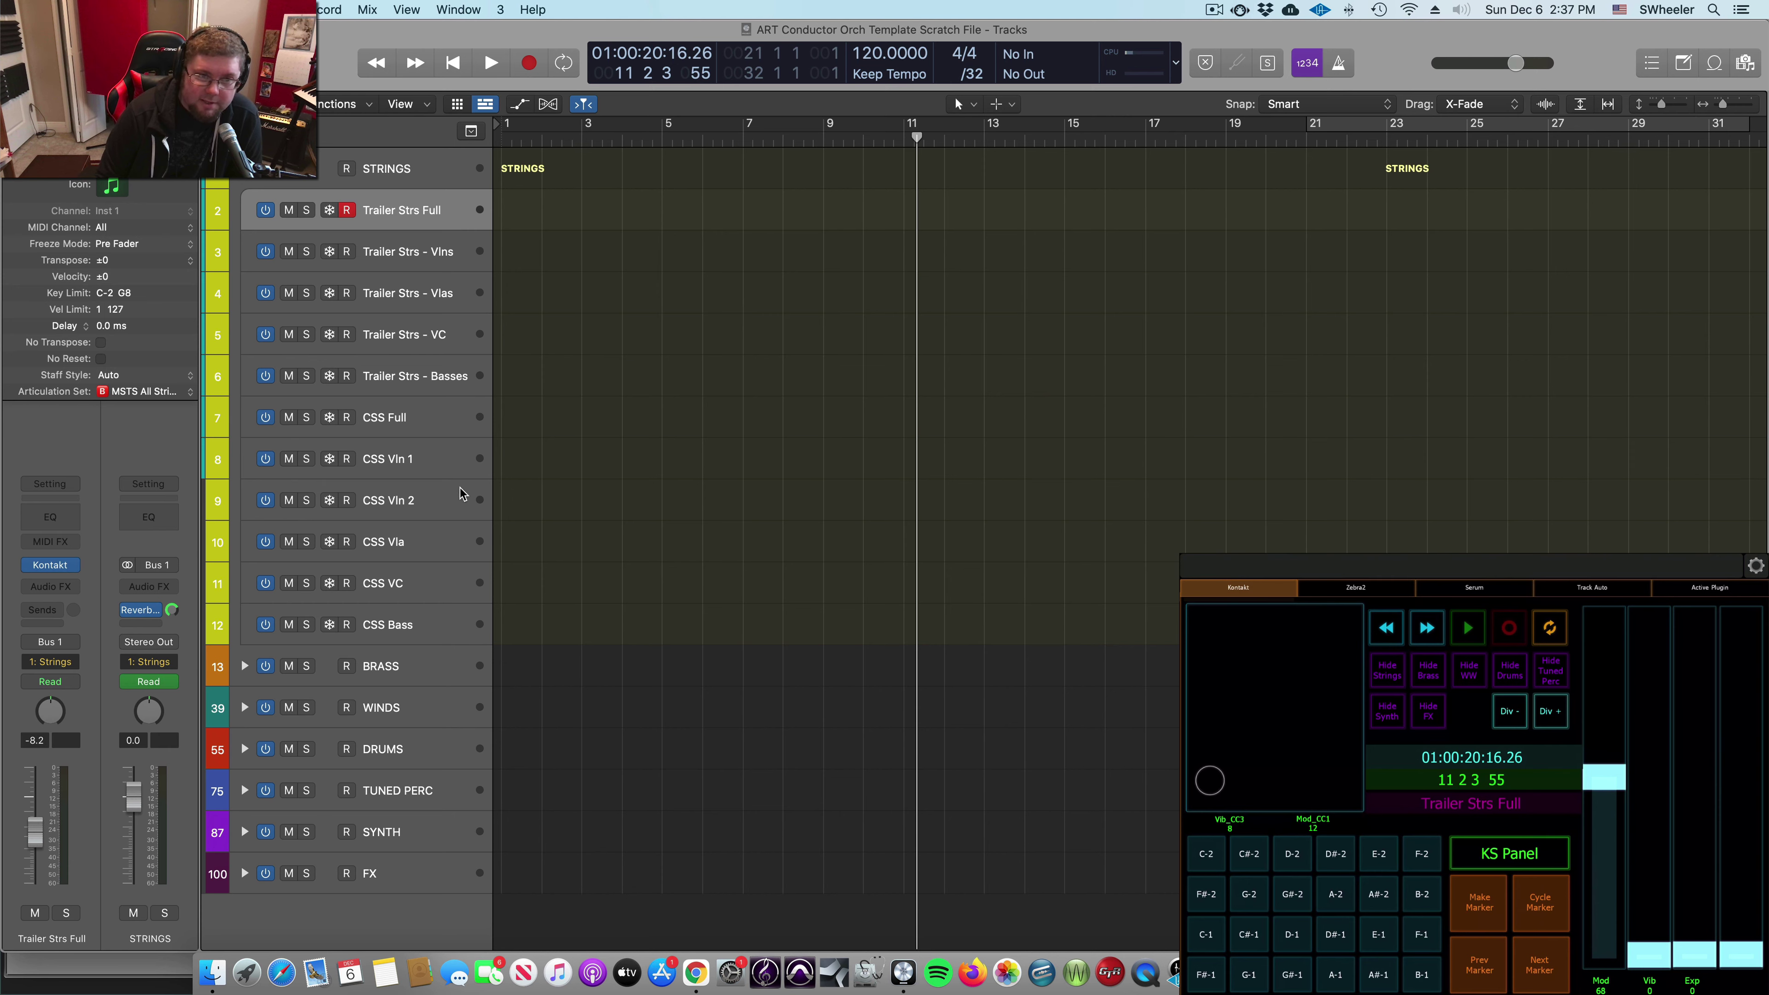
# Step: Select CSS Vln 1 so it is record-armed and the control surface reads CSS Vln 1
pyautogui.click(461, 473)
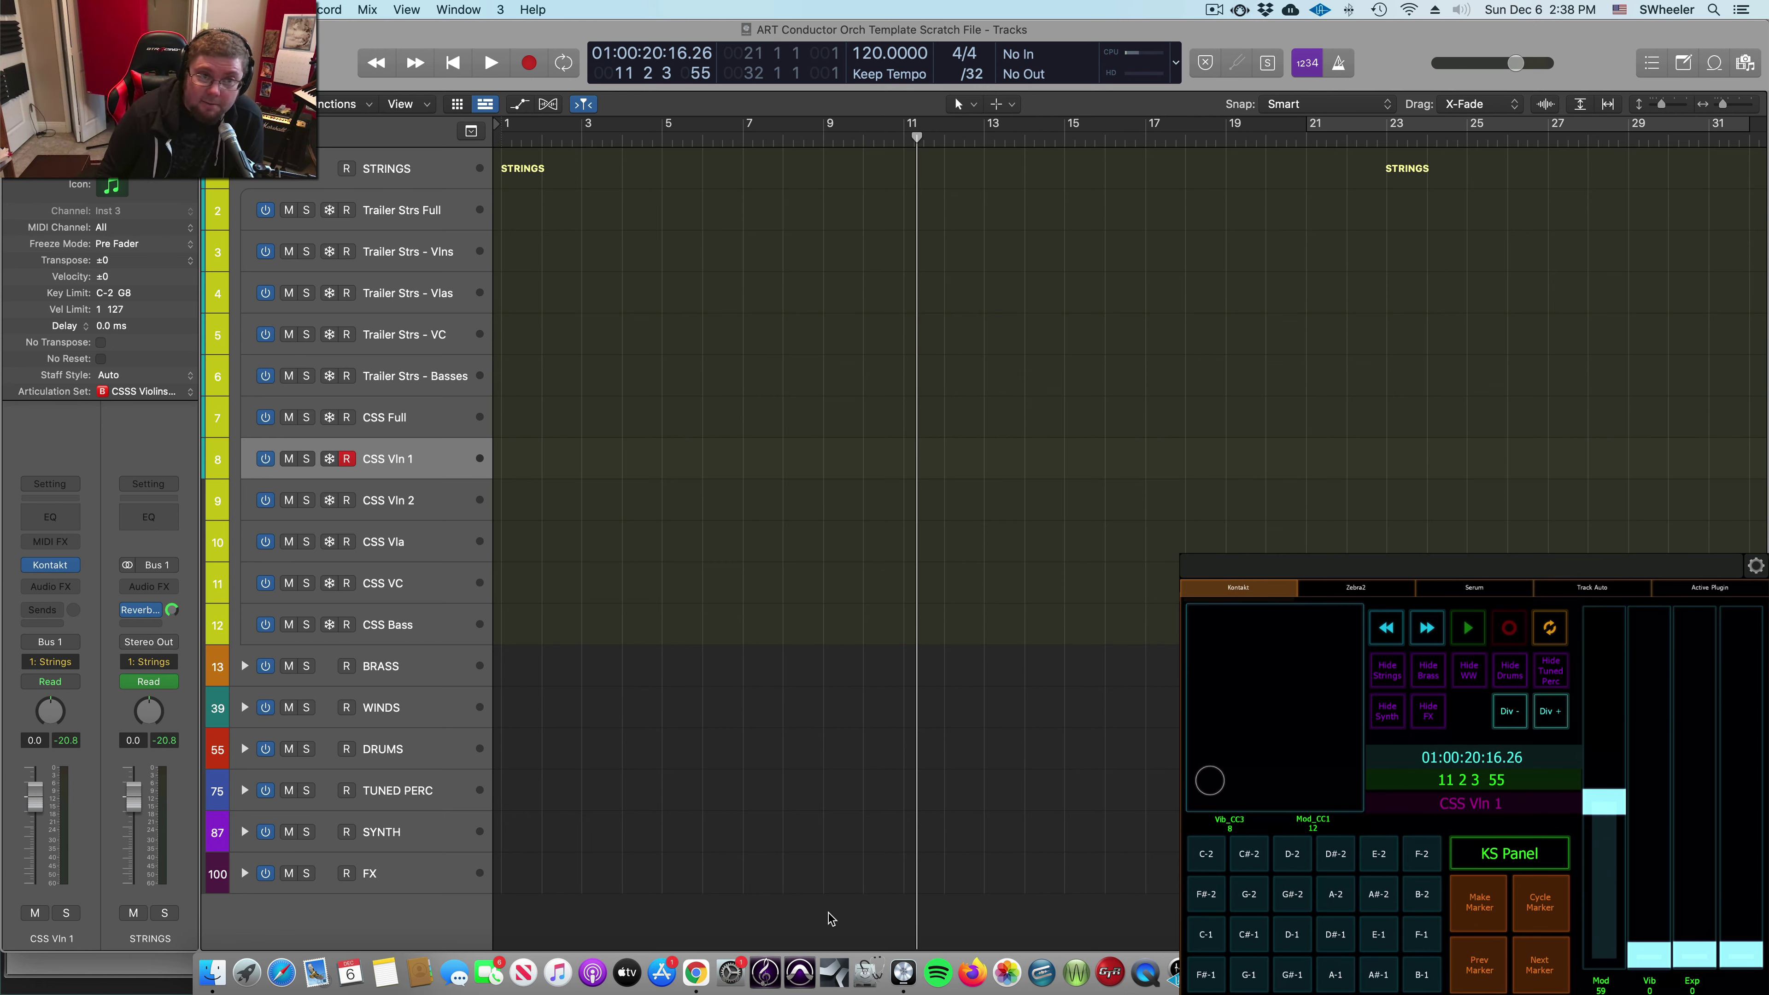
# Step: Select the STRINGS track stack so it is record-armed and the control surface reads STRINGS
pyautogui.click(433, 174)
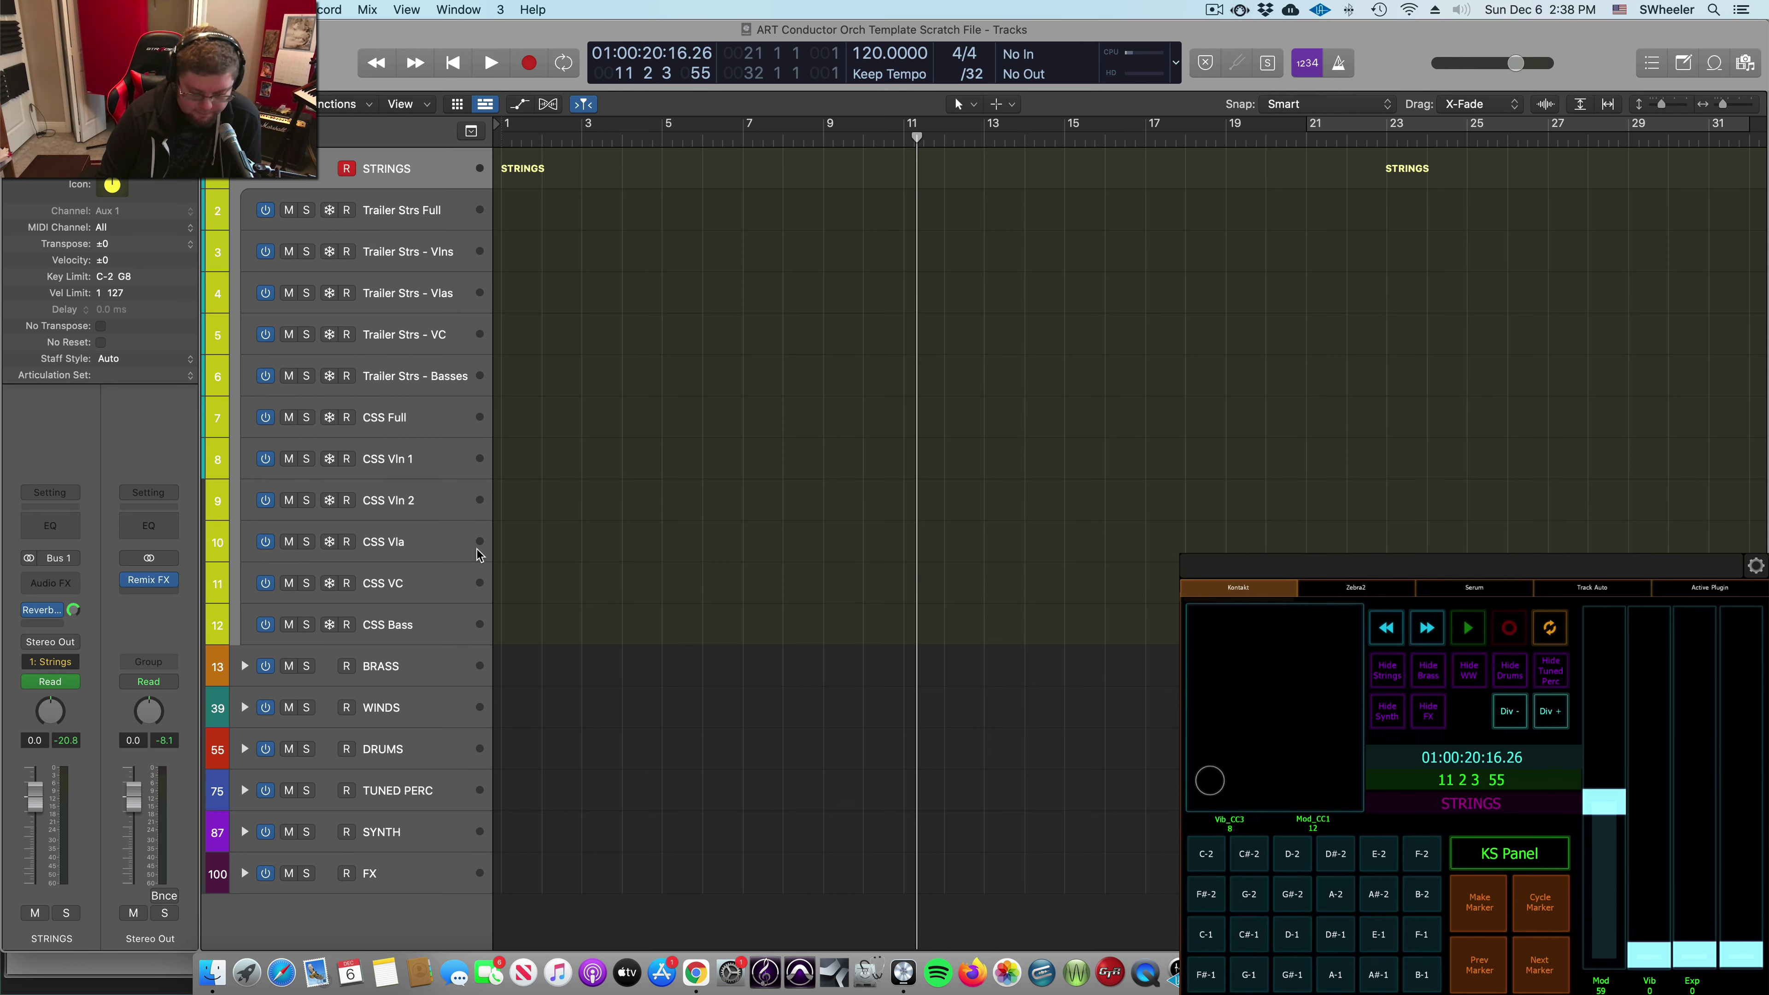
# Step: Open the Mixer and expand the BRASS stack to reveal its brass channel strips
pyautogui.press('super+2')
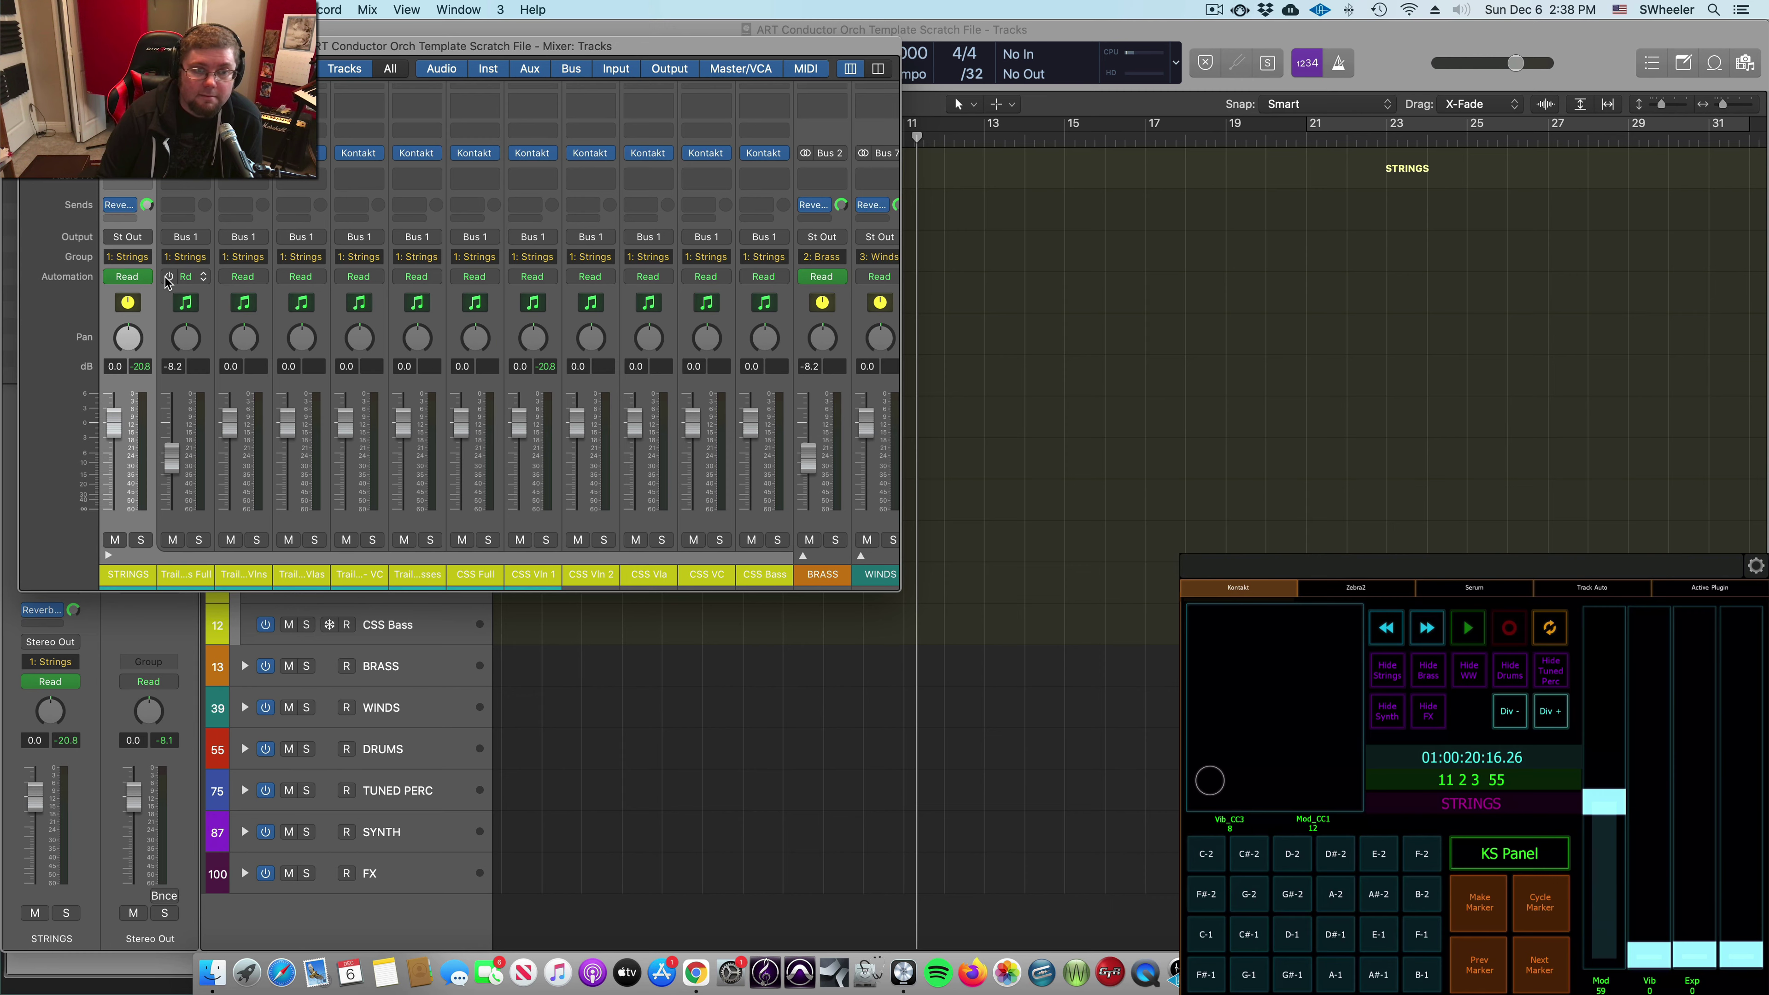
pyautogui.hscroll(1, 592, 432)
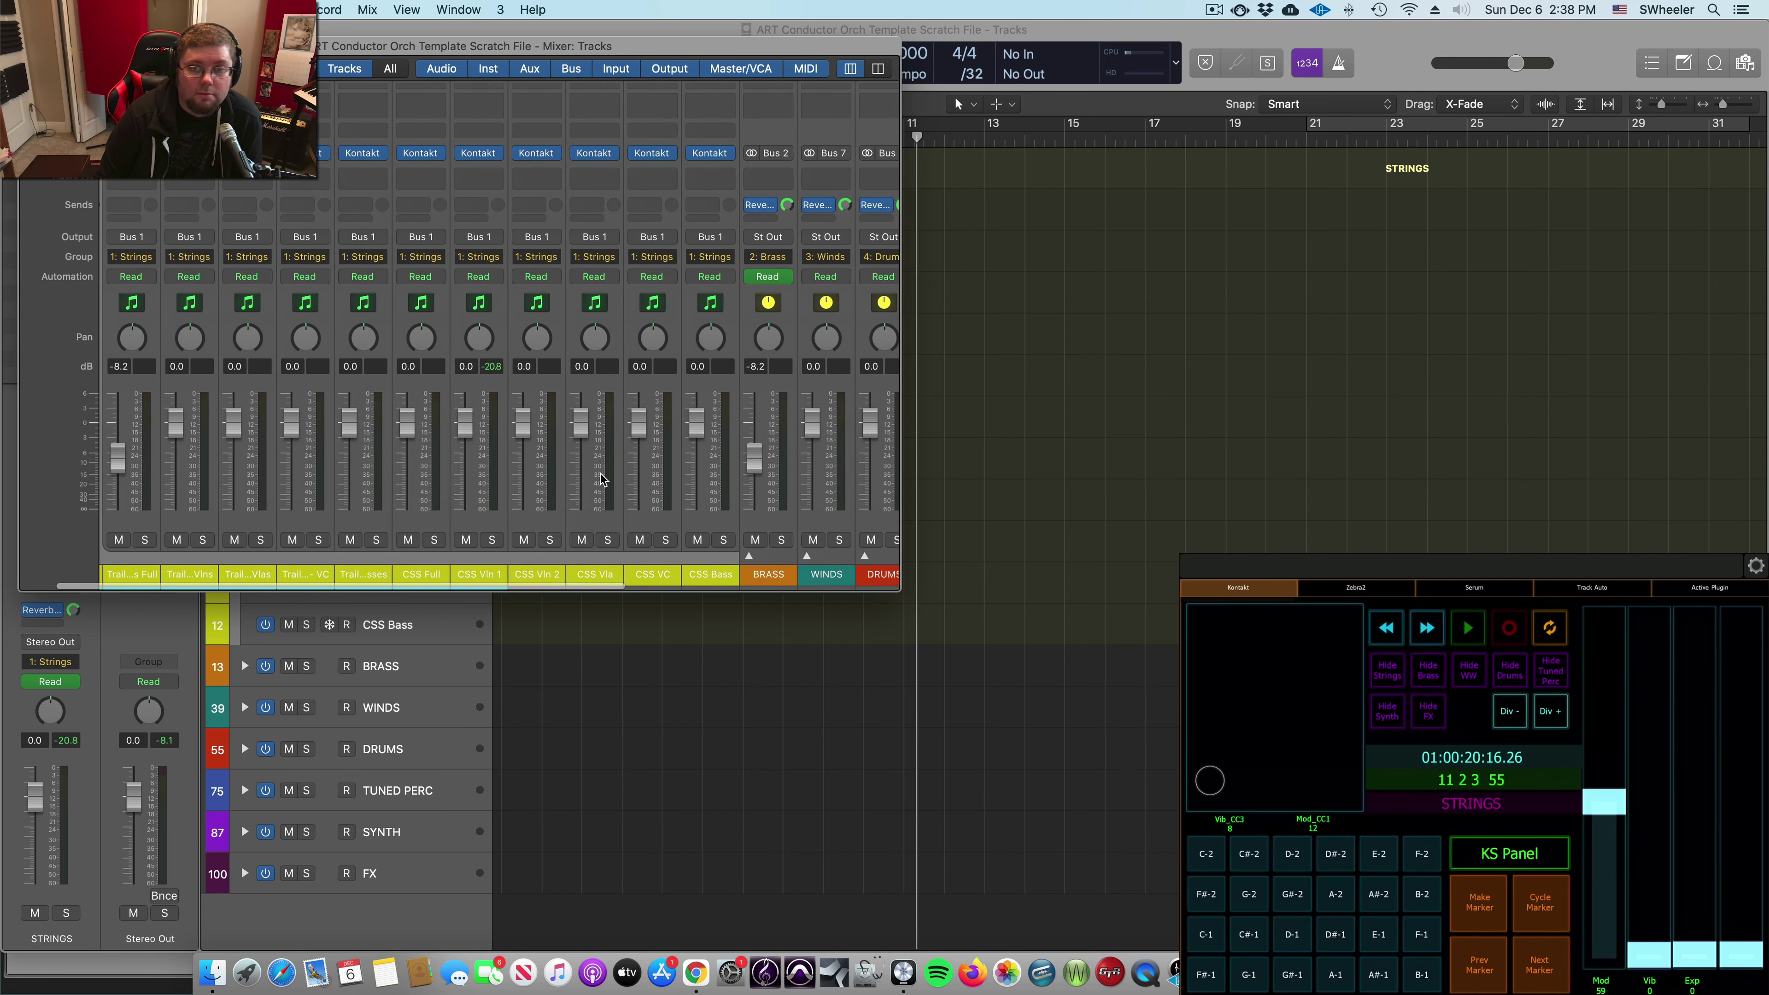
pyautogui.click(750, 554)
pyautogui.hscroll(10, 739, 543)
pyautogui.hscroll(-15, 726, 544)
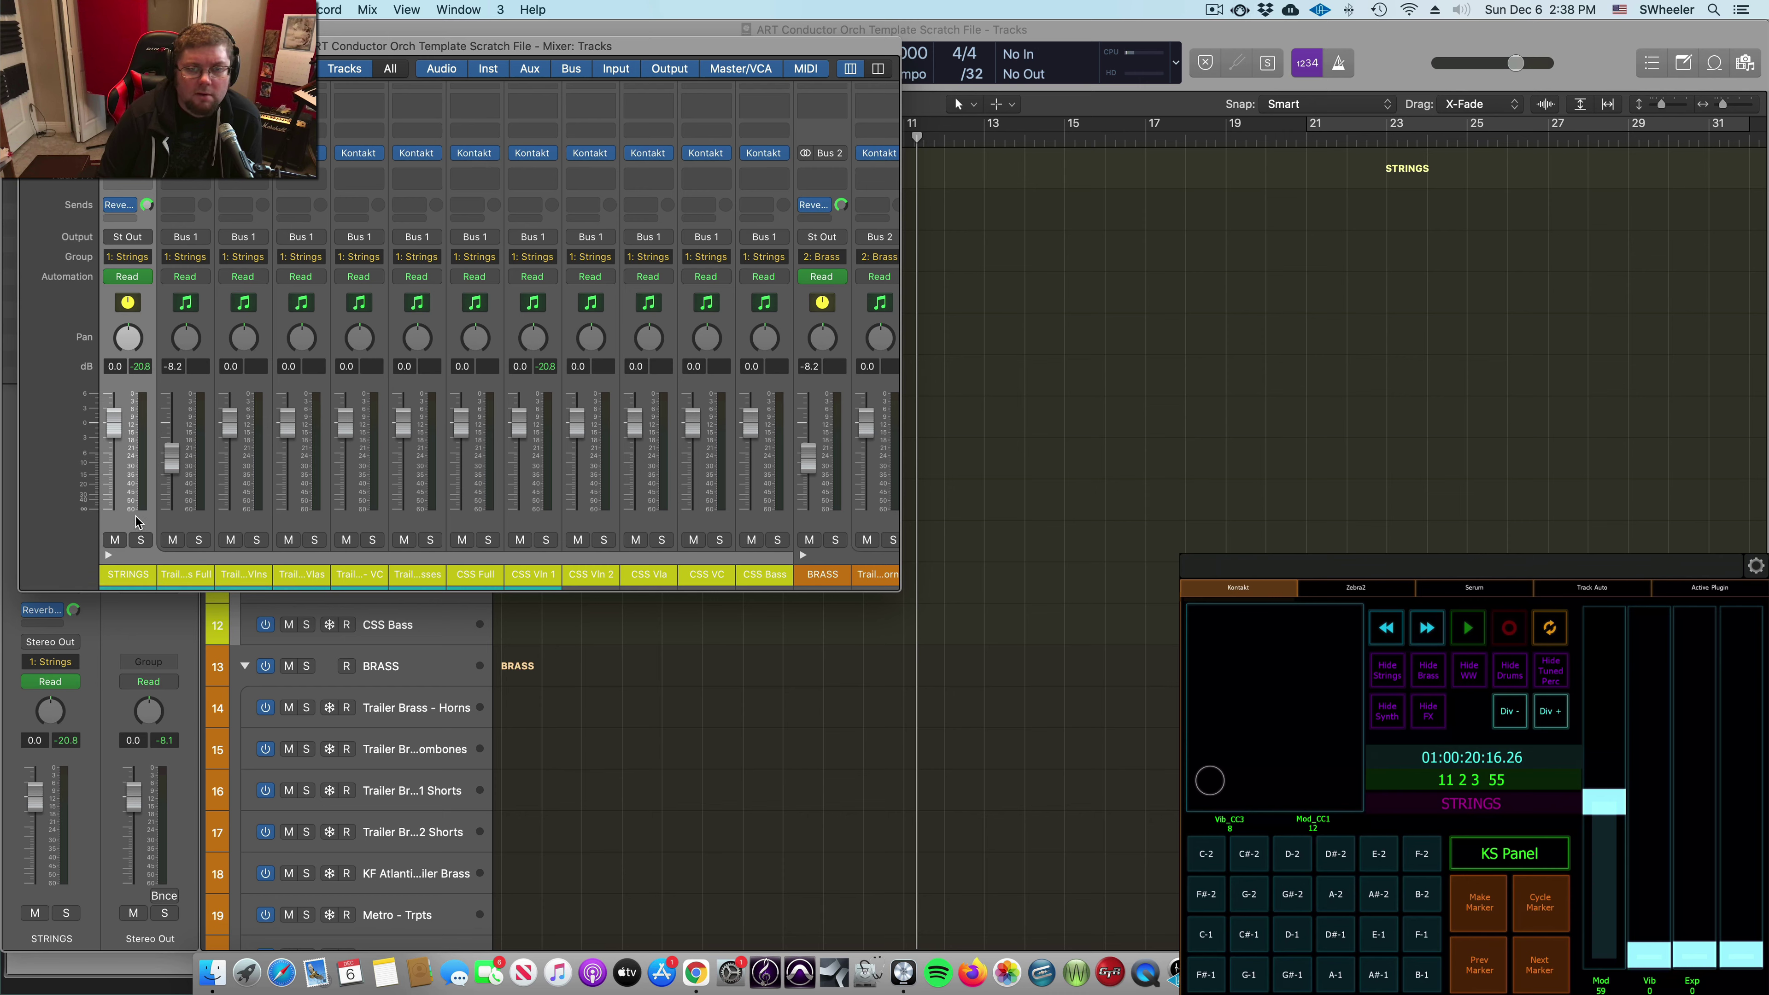
# Step: Open Group Settings from a channel strip's Group slot to list the seven groups, Strings through FX
pyautogui.click(188, 260)
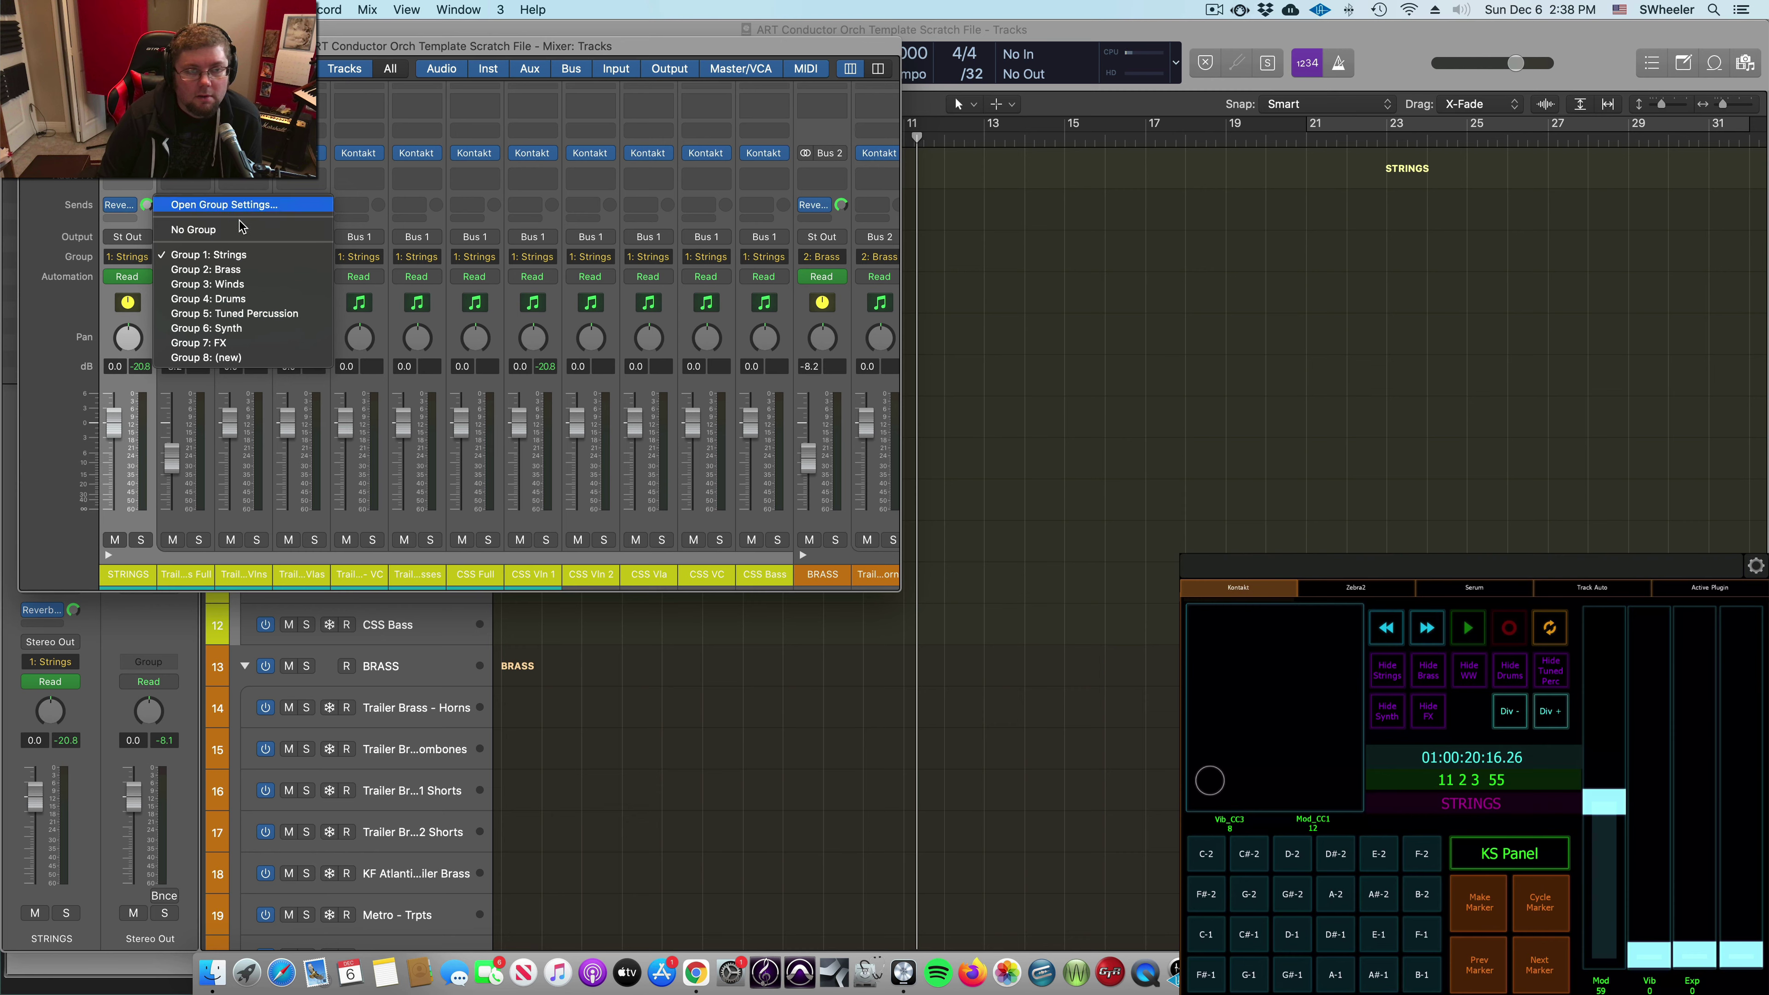
pyautogui.click(225, 204)
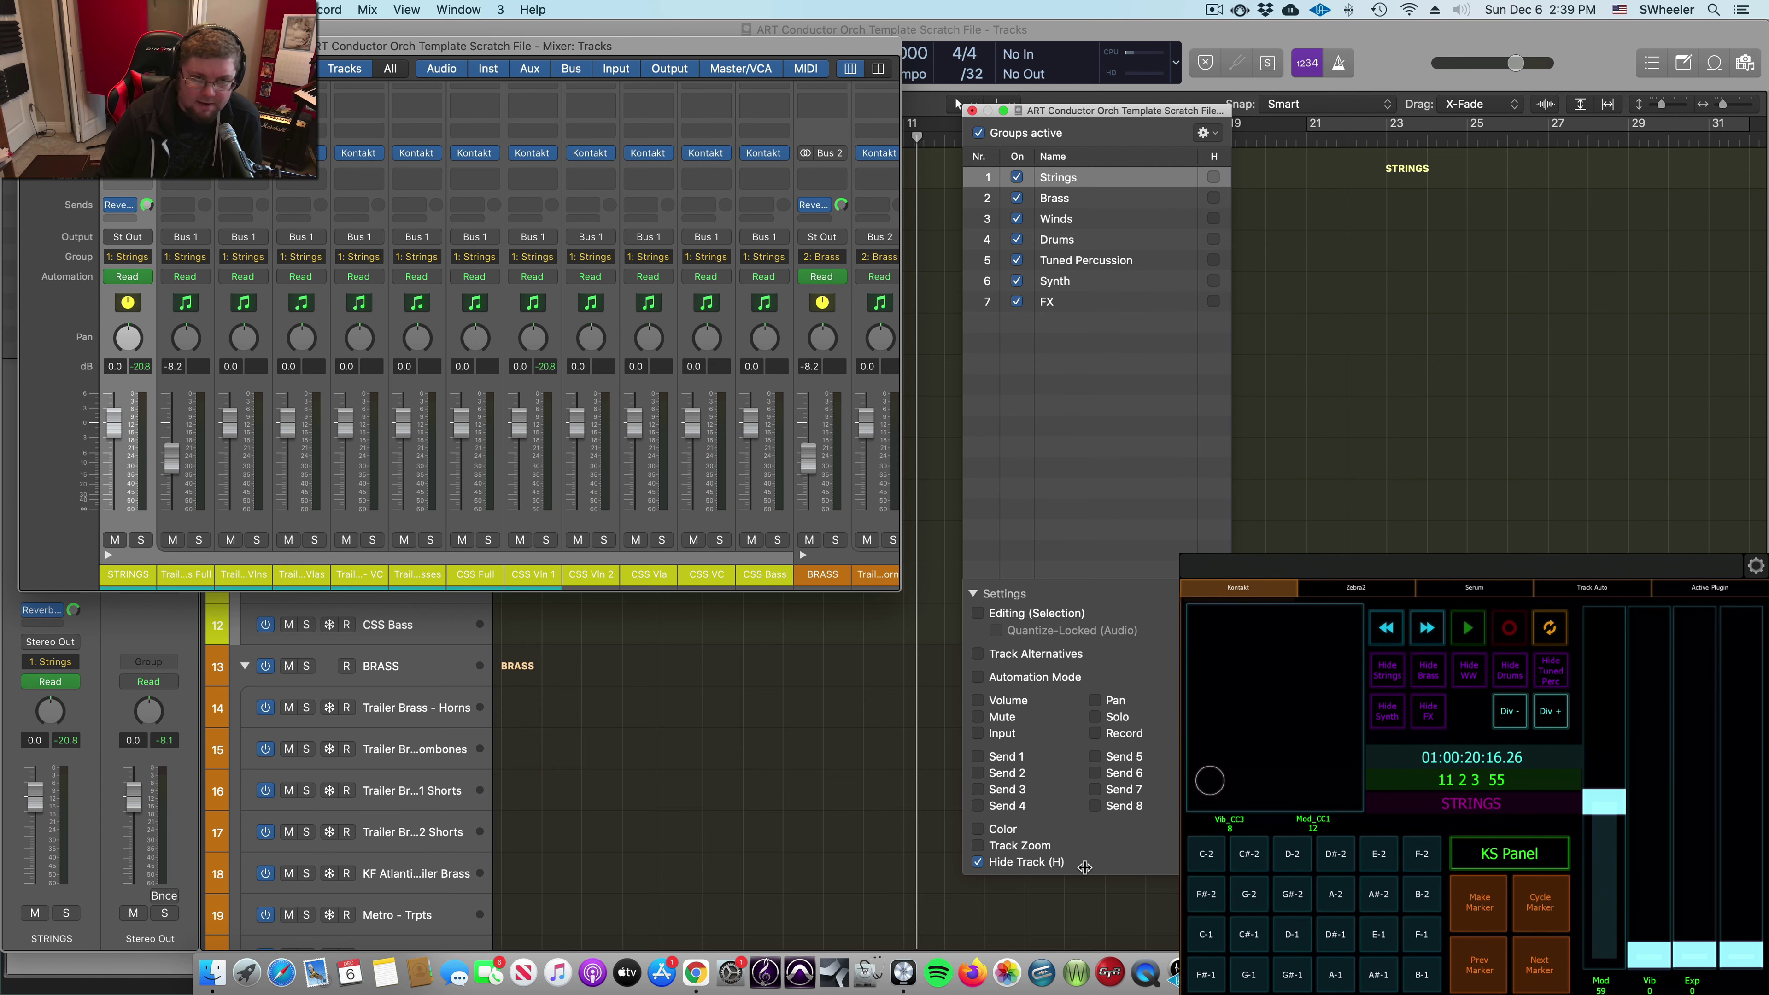
# Step: Close Group Settings, scroll across all Mixer strips, and collapse then re-expand the STRINGS stack
pyautogui.click(972, 110)
pyautogui.hscroll(6, 710, 272)
pyautogui.hscroll(8, 710, 271)
pyautogui.hscroll(12, 677, 304)
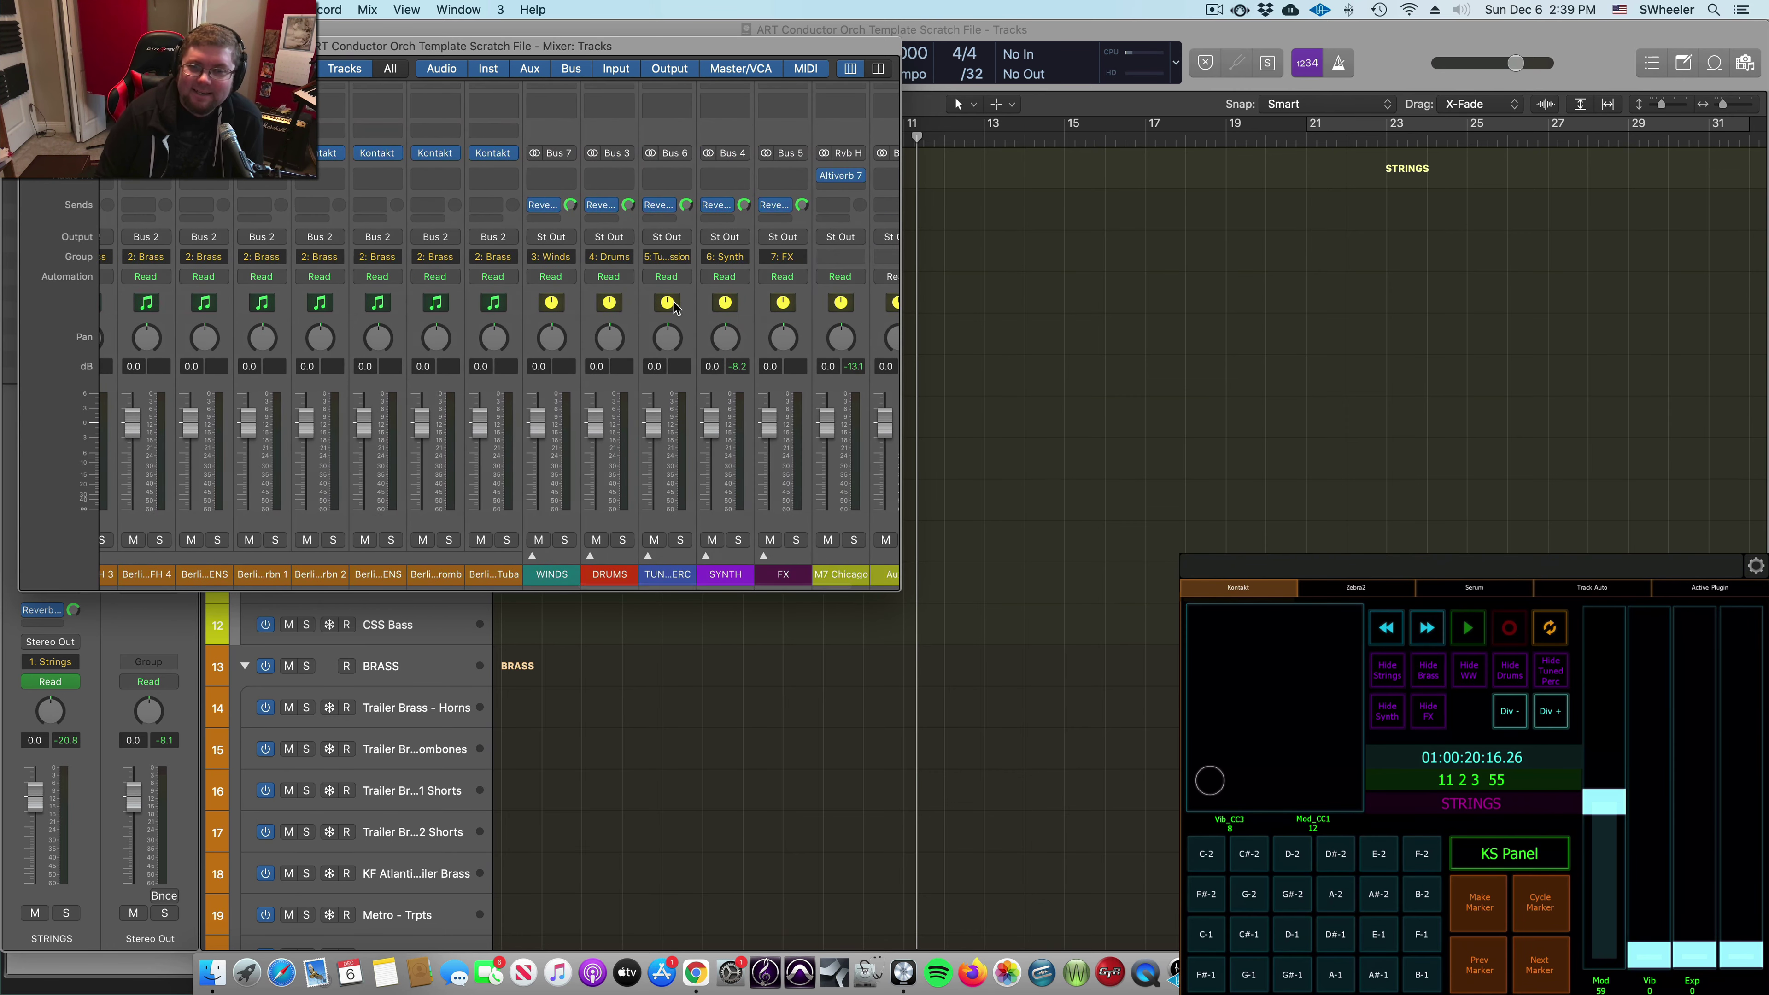
pyautogui.hscroll(-10, 651, 328)
pyautogui.hscroll(-12, 645, 334)
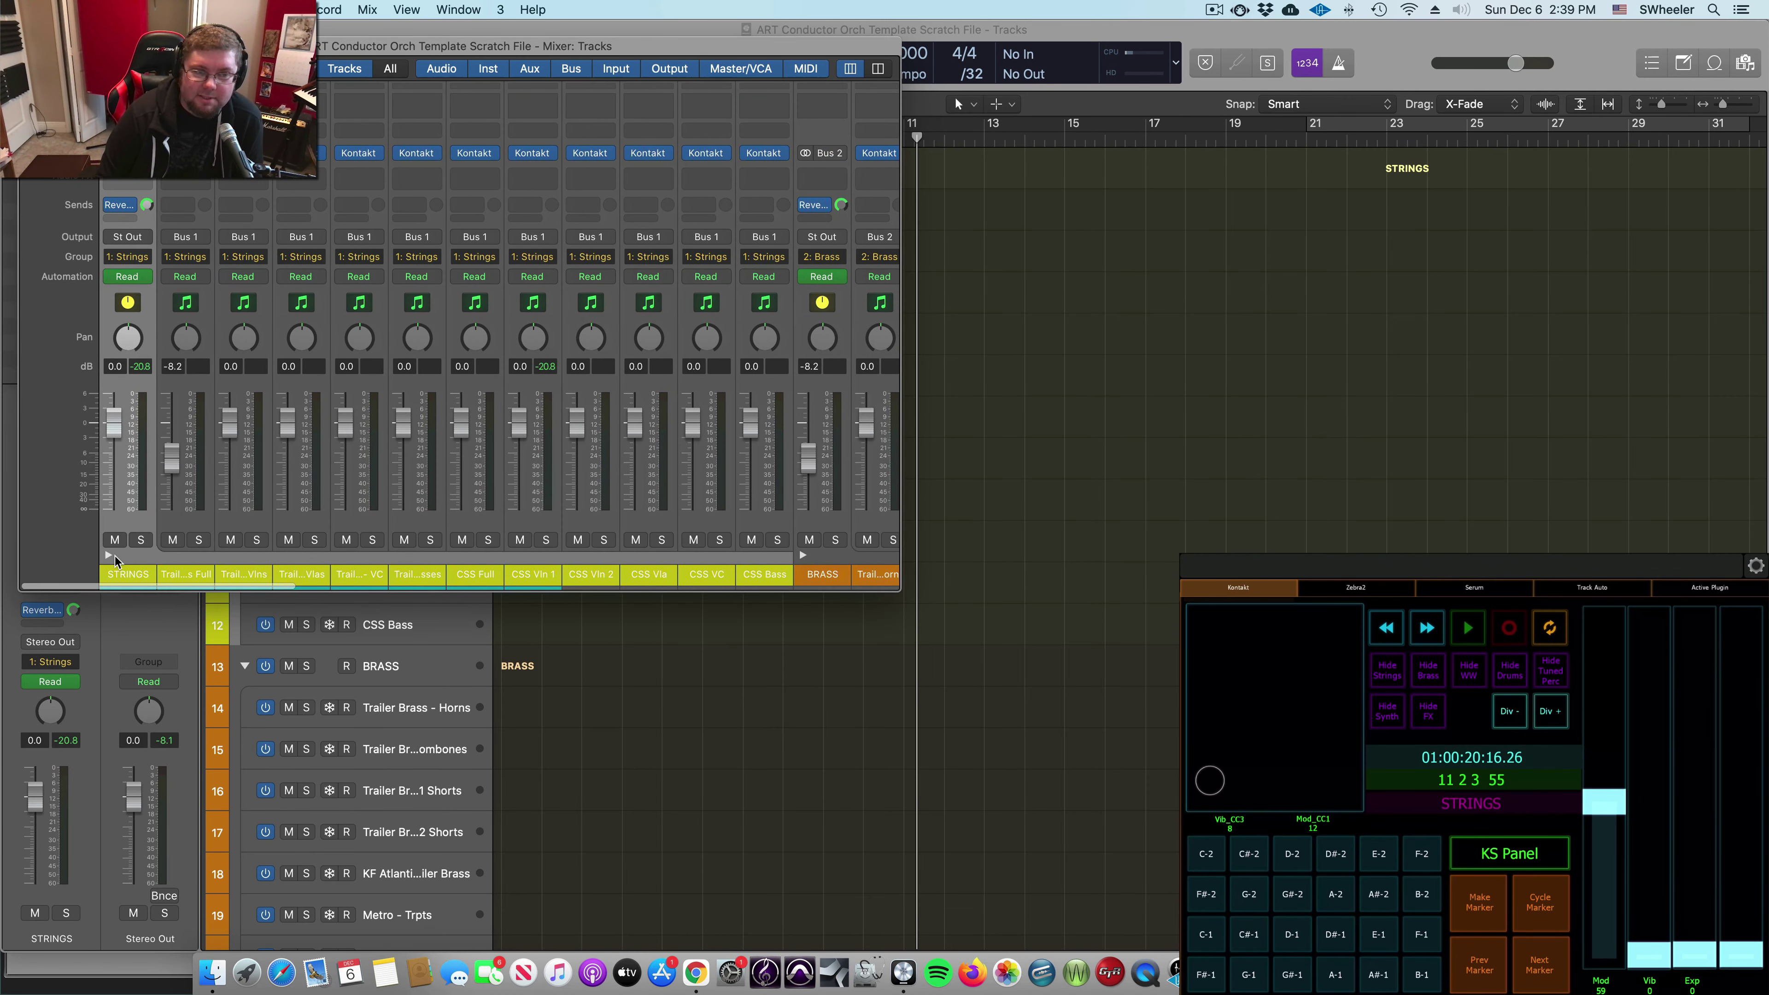
pyautogui.click(114, 556)
pyautogui.click(108, 556)
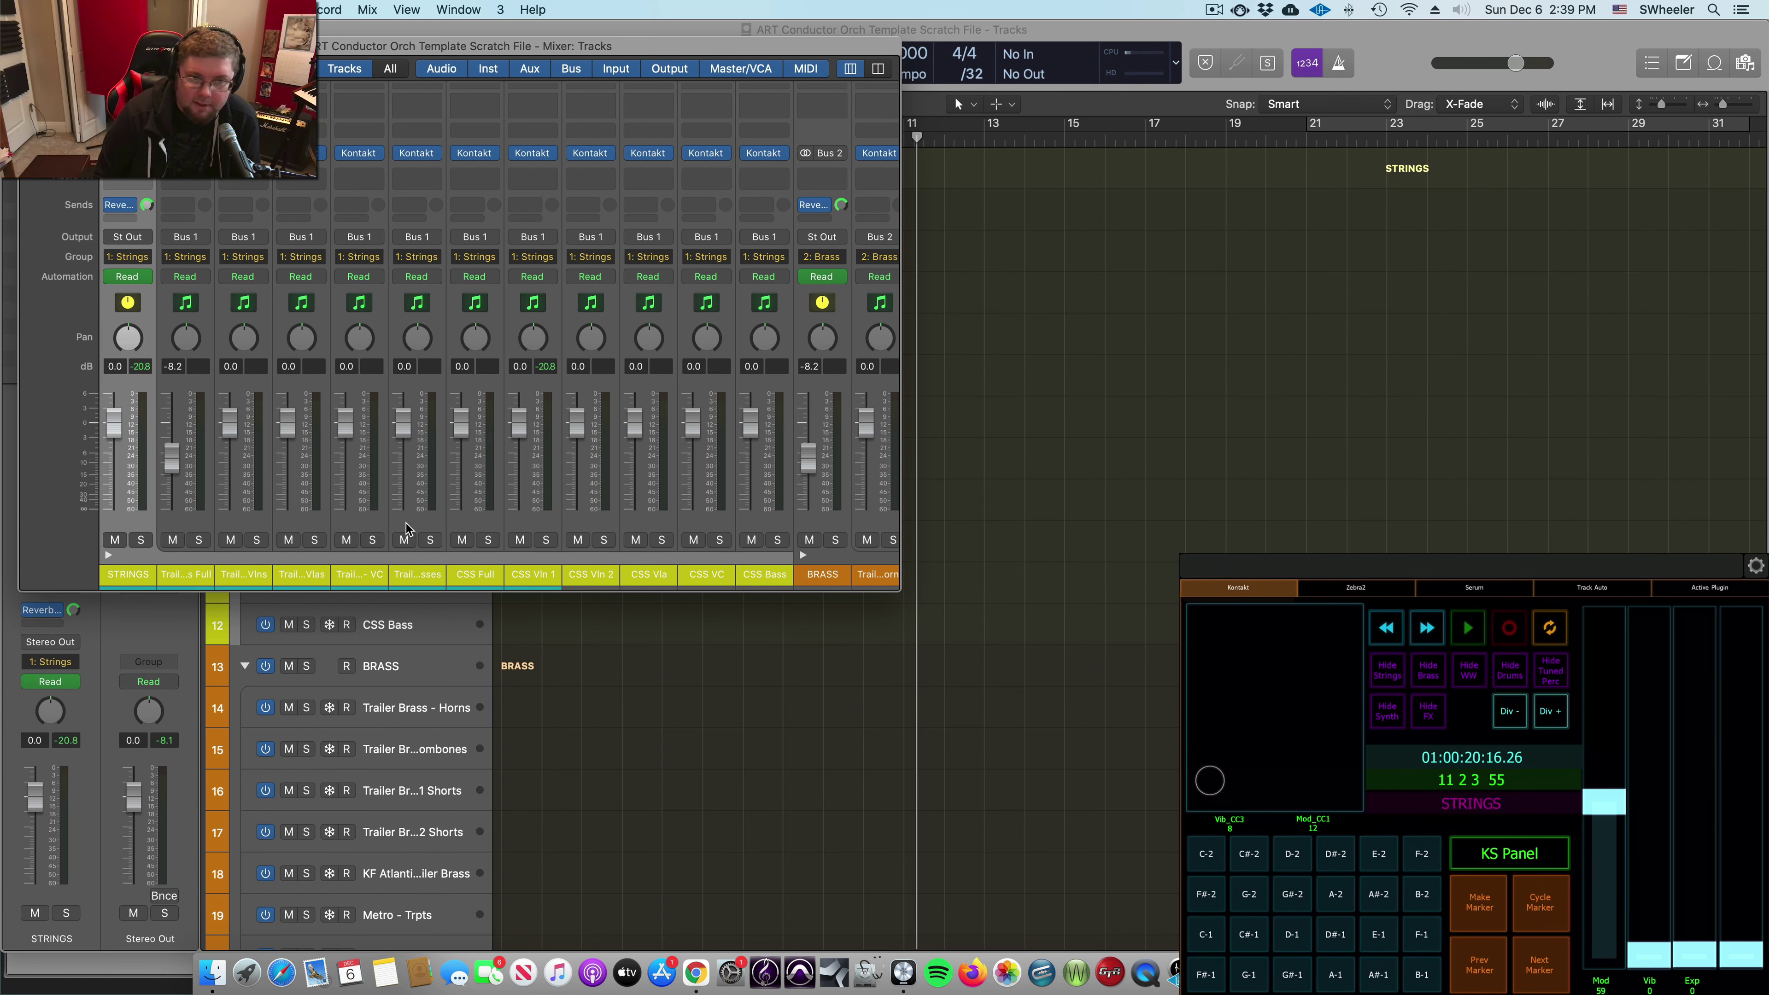
# Step: Make CSS Full, then CSS Vln 1, the active channel, and stop playback at the project start
pyautogui.click(464, 524)
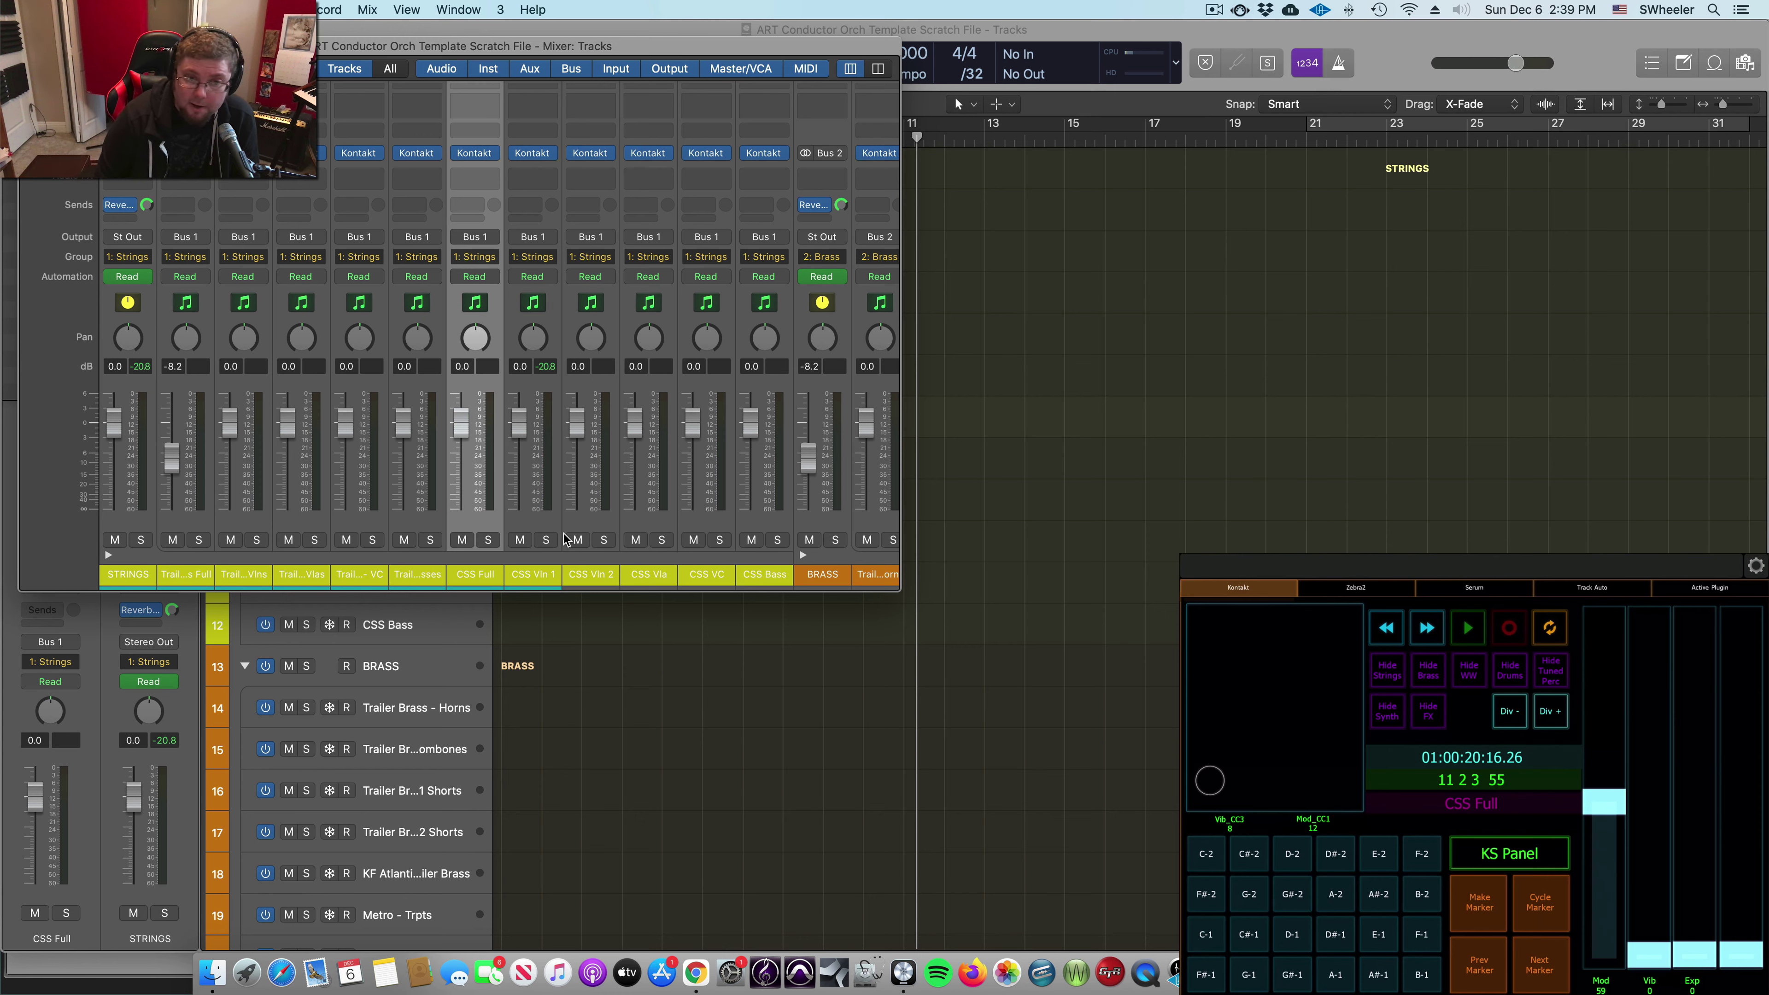
pyautogui.click(540, 526)
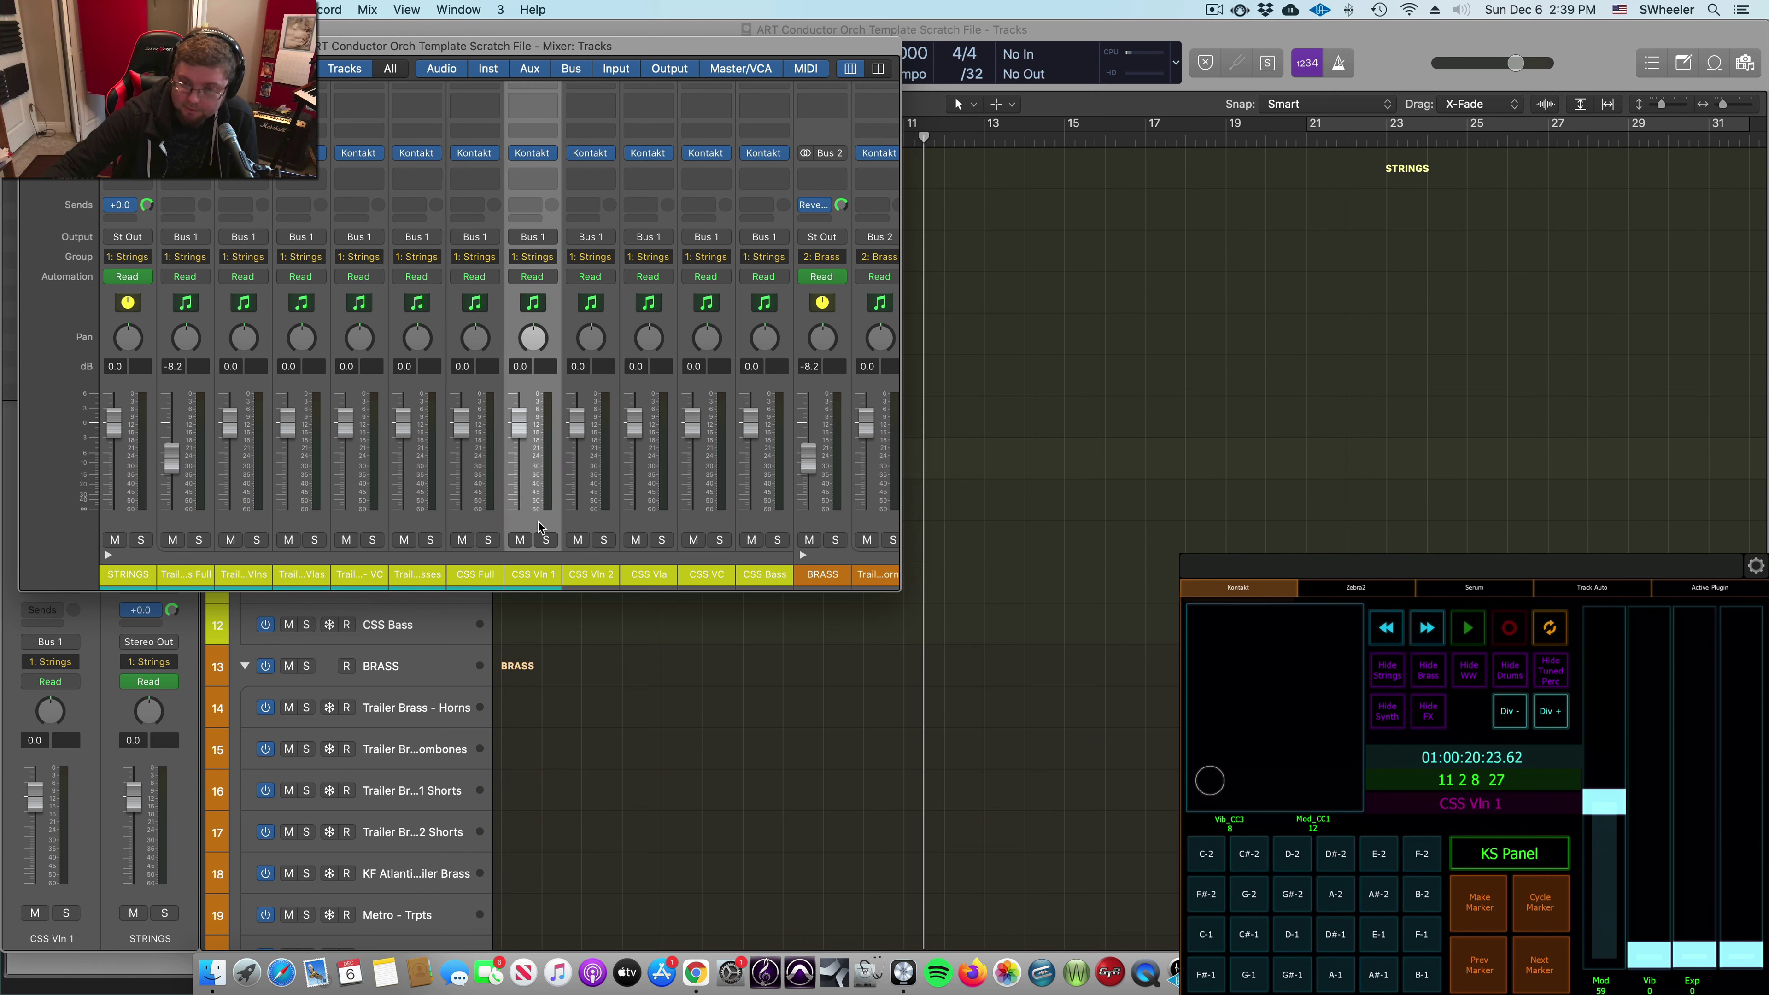
pyautogui.press('space')
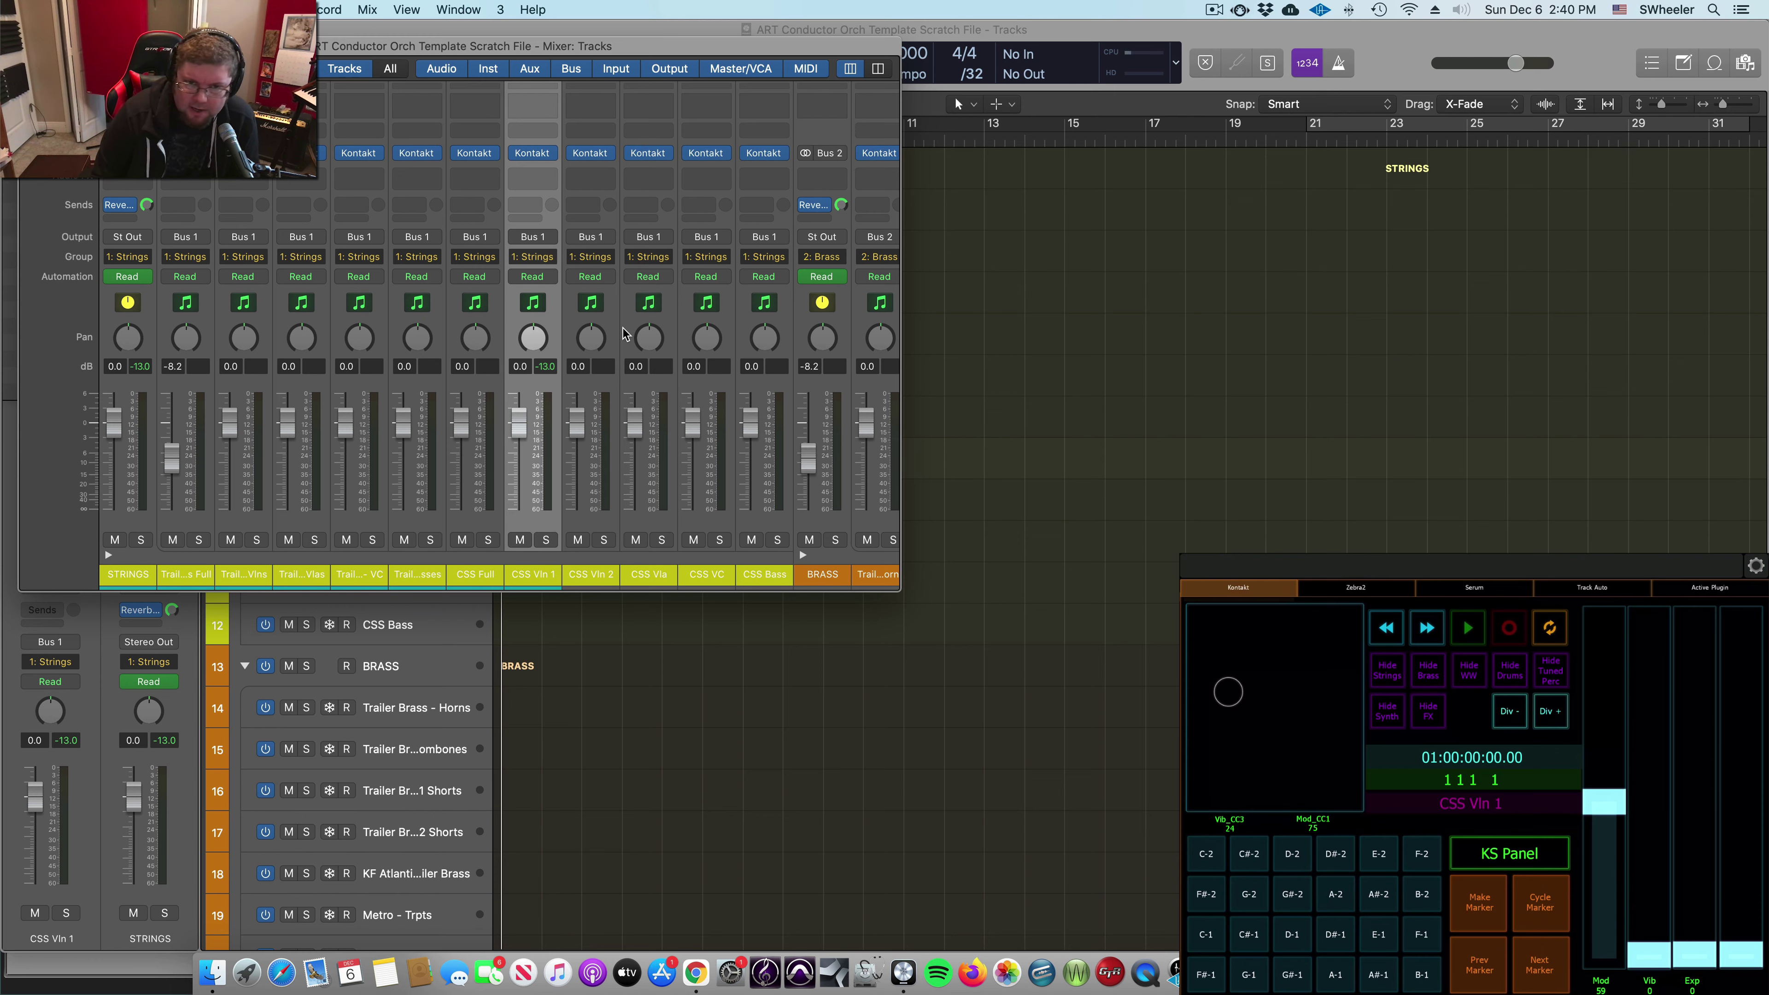
# Step: Close the Mixer and start playback from bar 7
pyautogui.press('x')
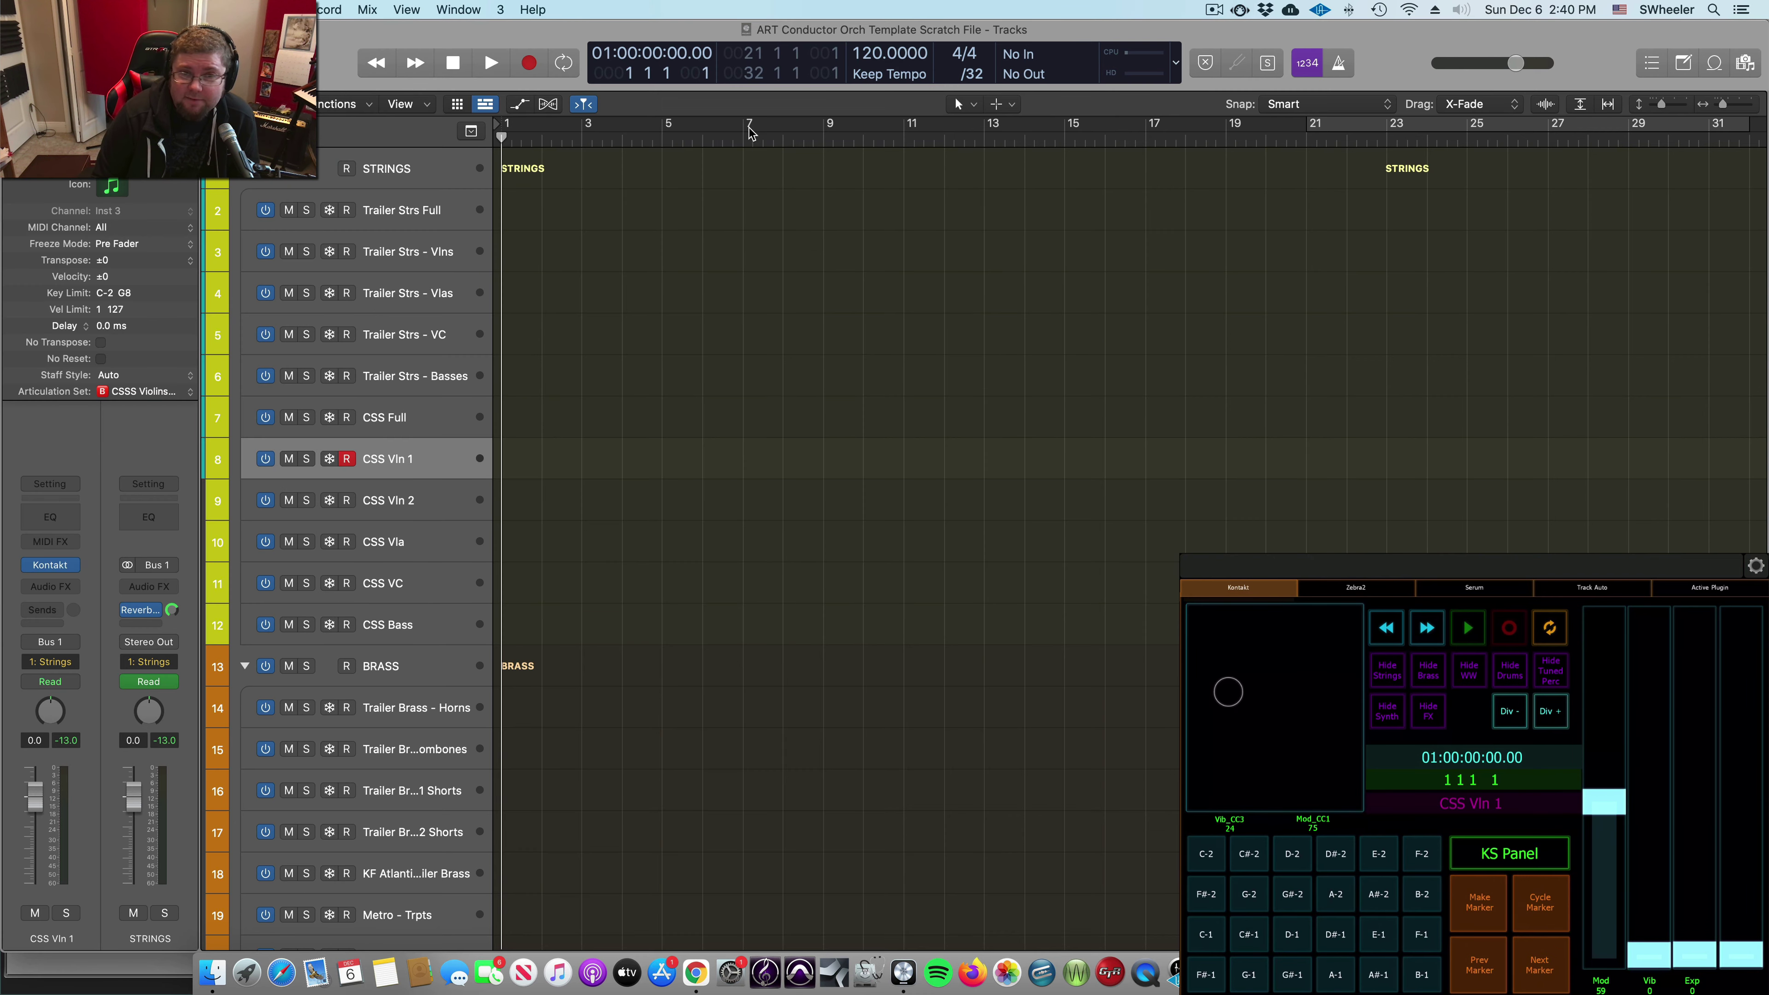
pyautogui.click(742, 138)
pyautogui.press('space')
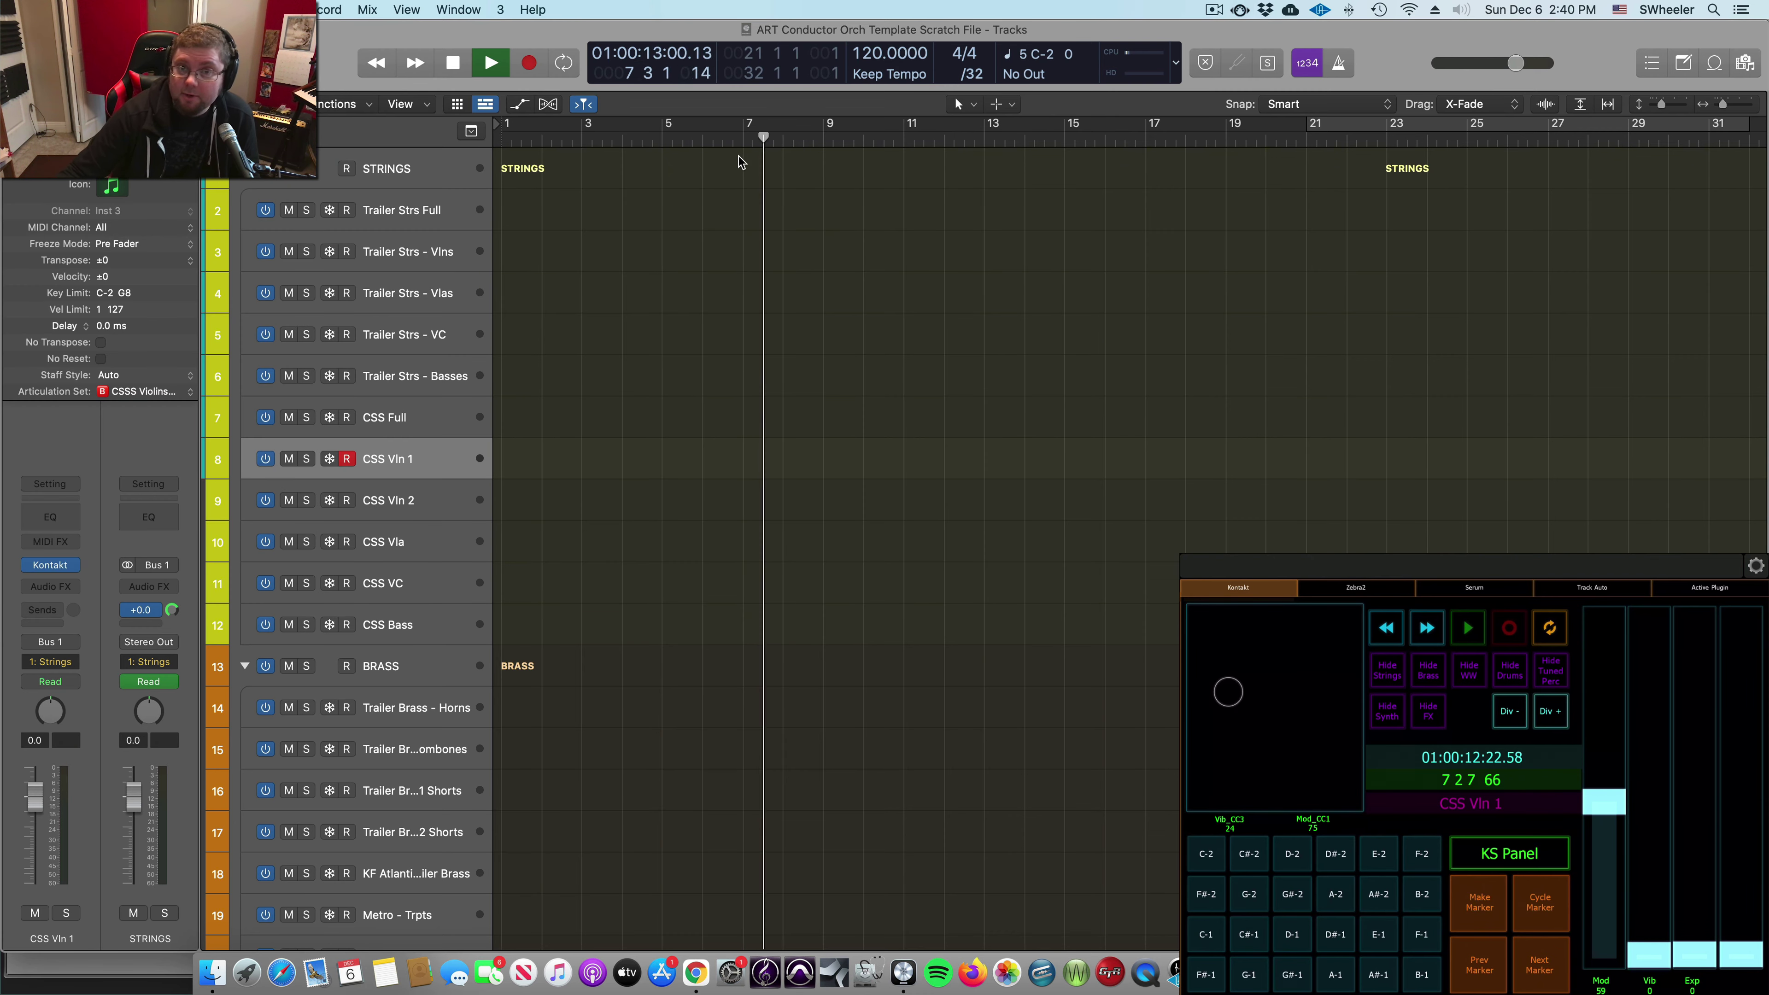
# Step: Show the Marker, Signature and Tempo global tracks, try a marker jump, and stop playback
pyautogui.press('g')
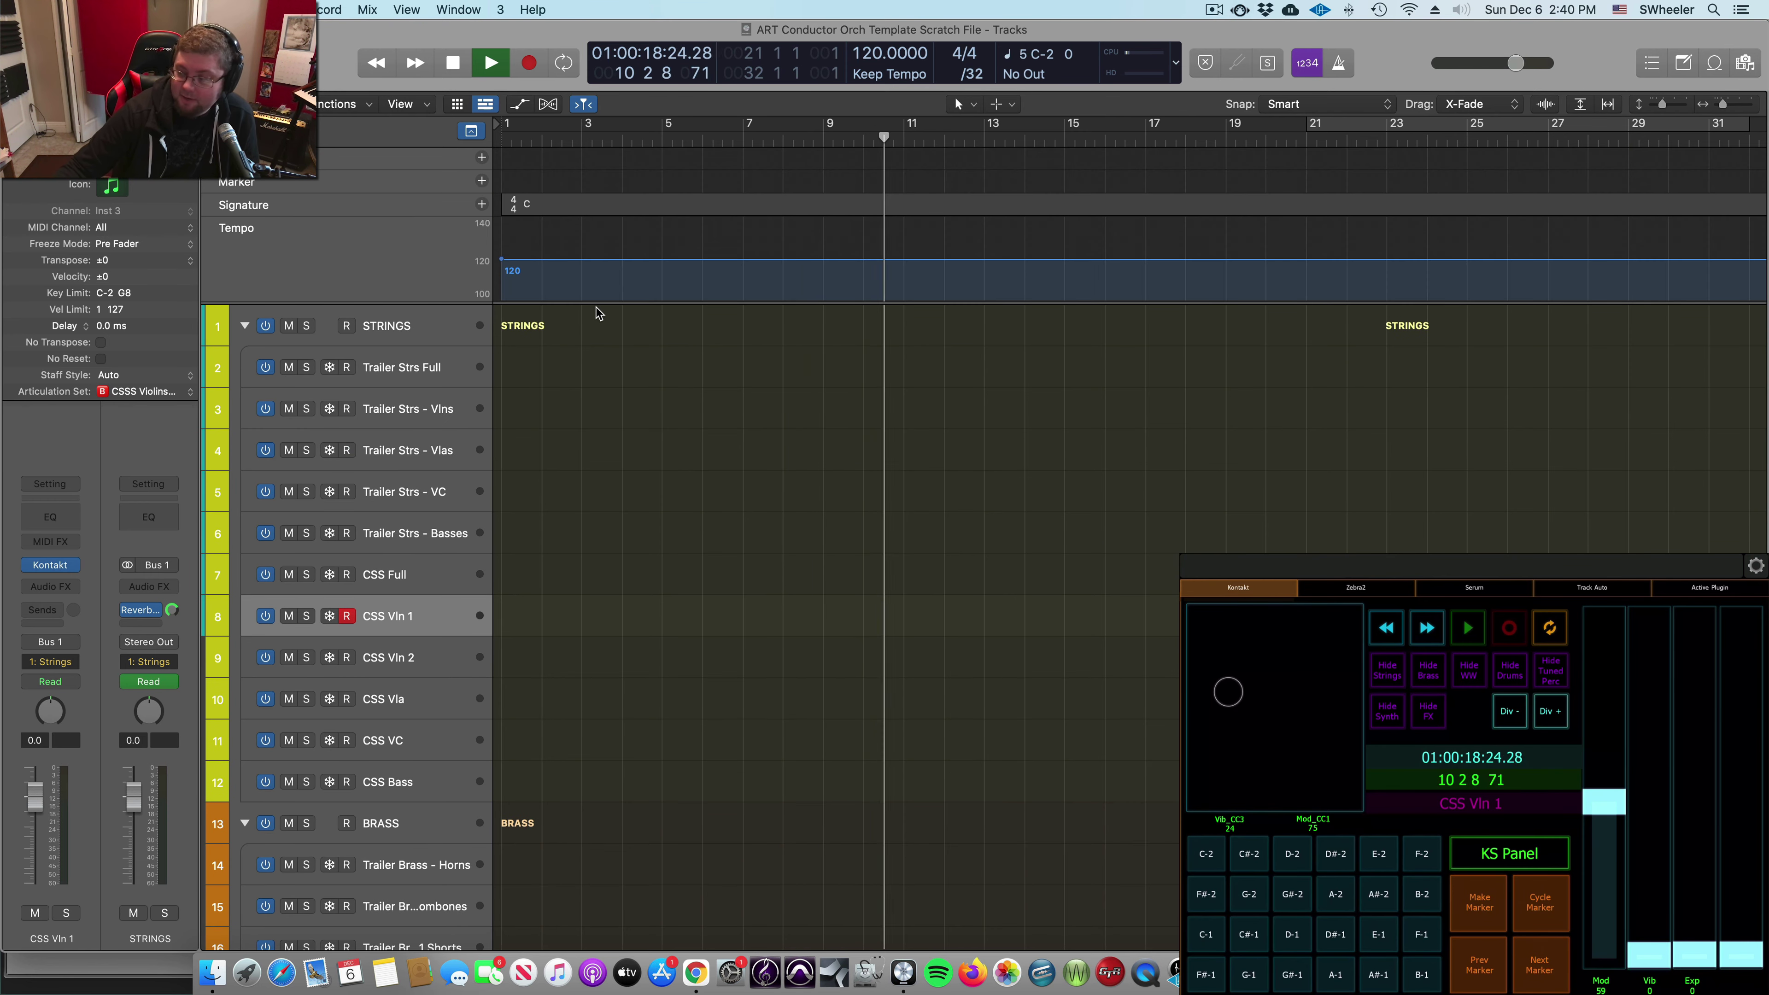
pyautogui.hotkey('alt', '.')
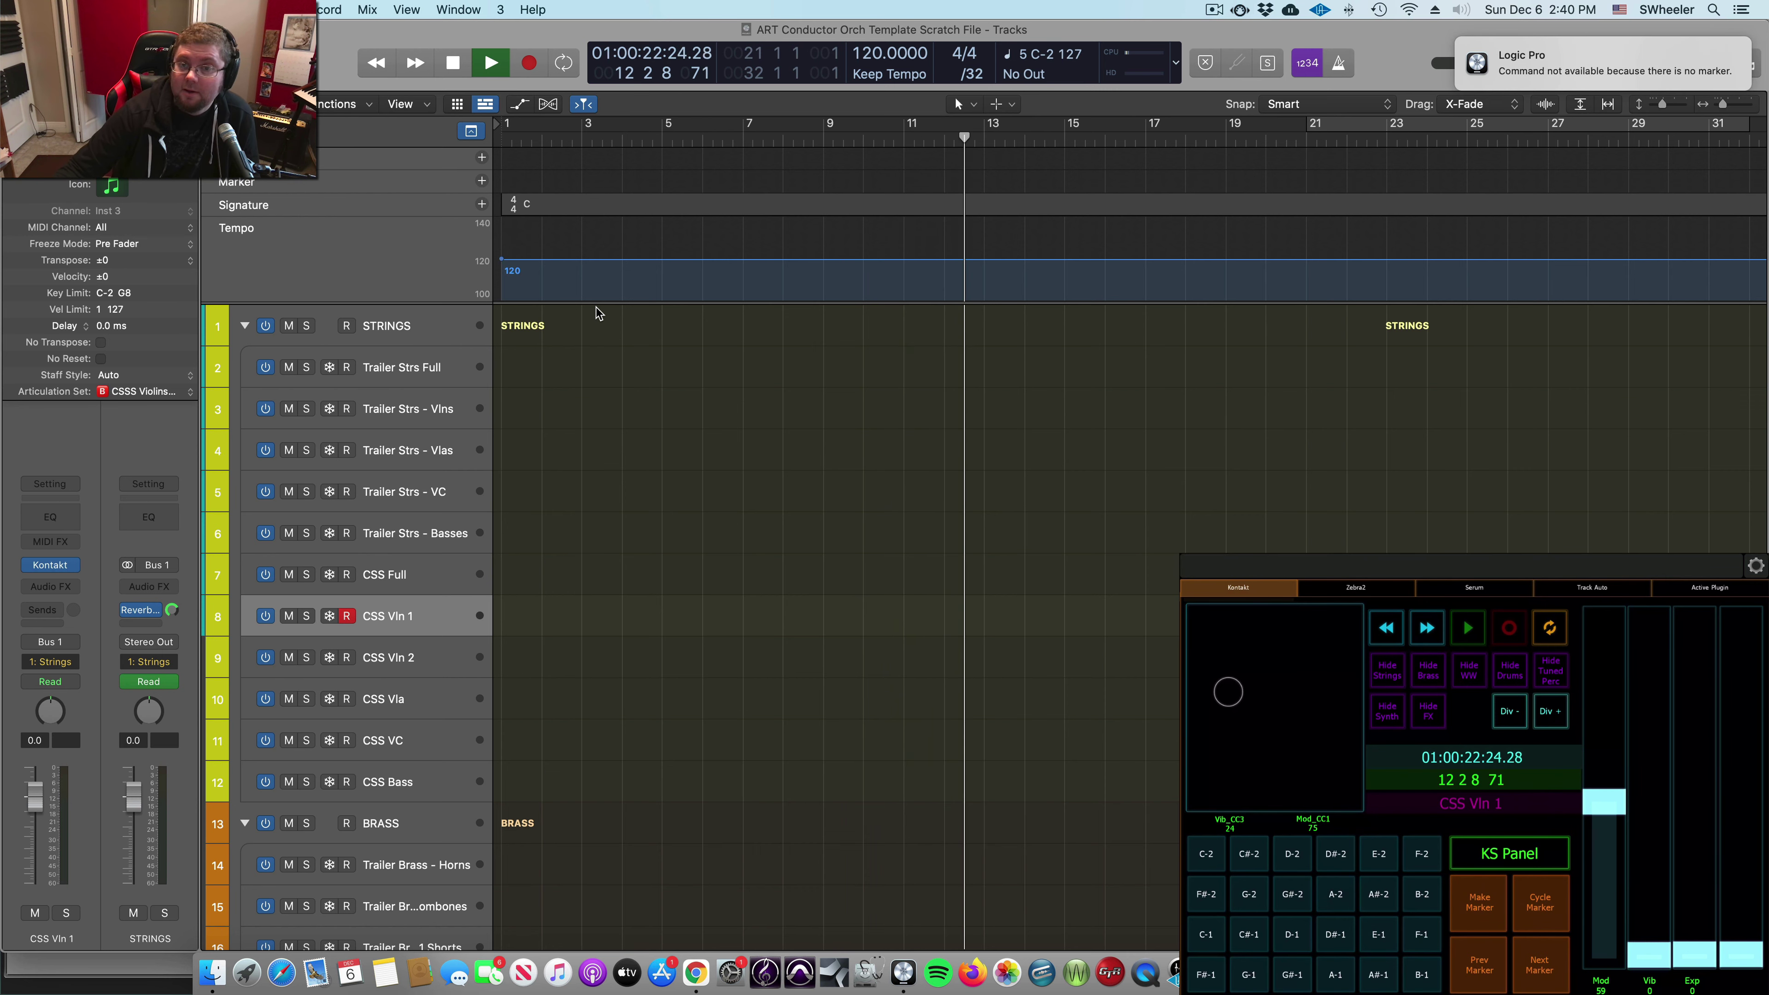
pyautogui.press('space')
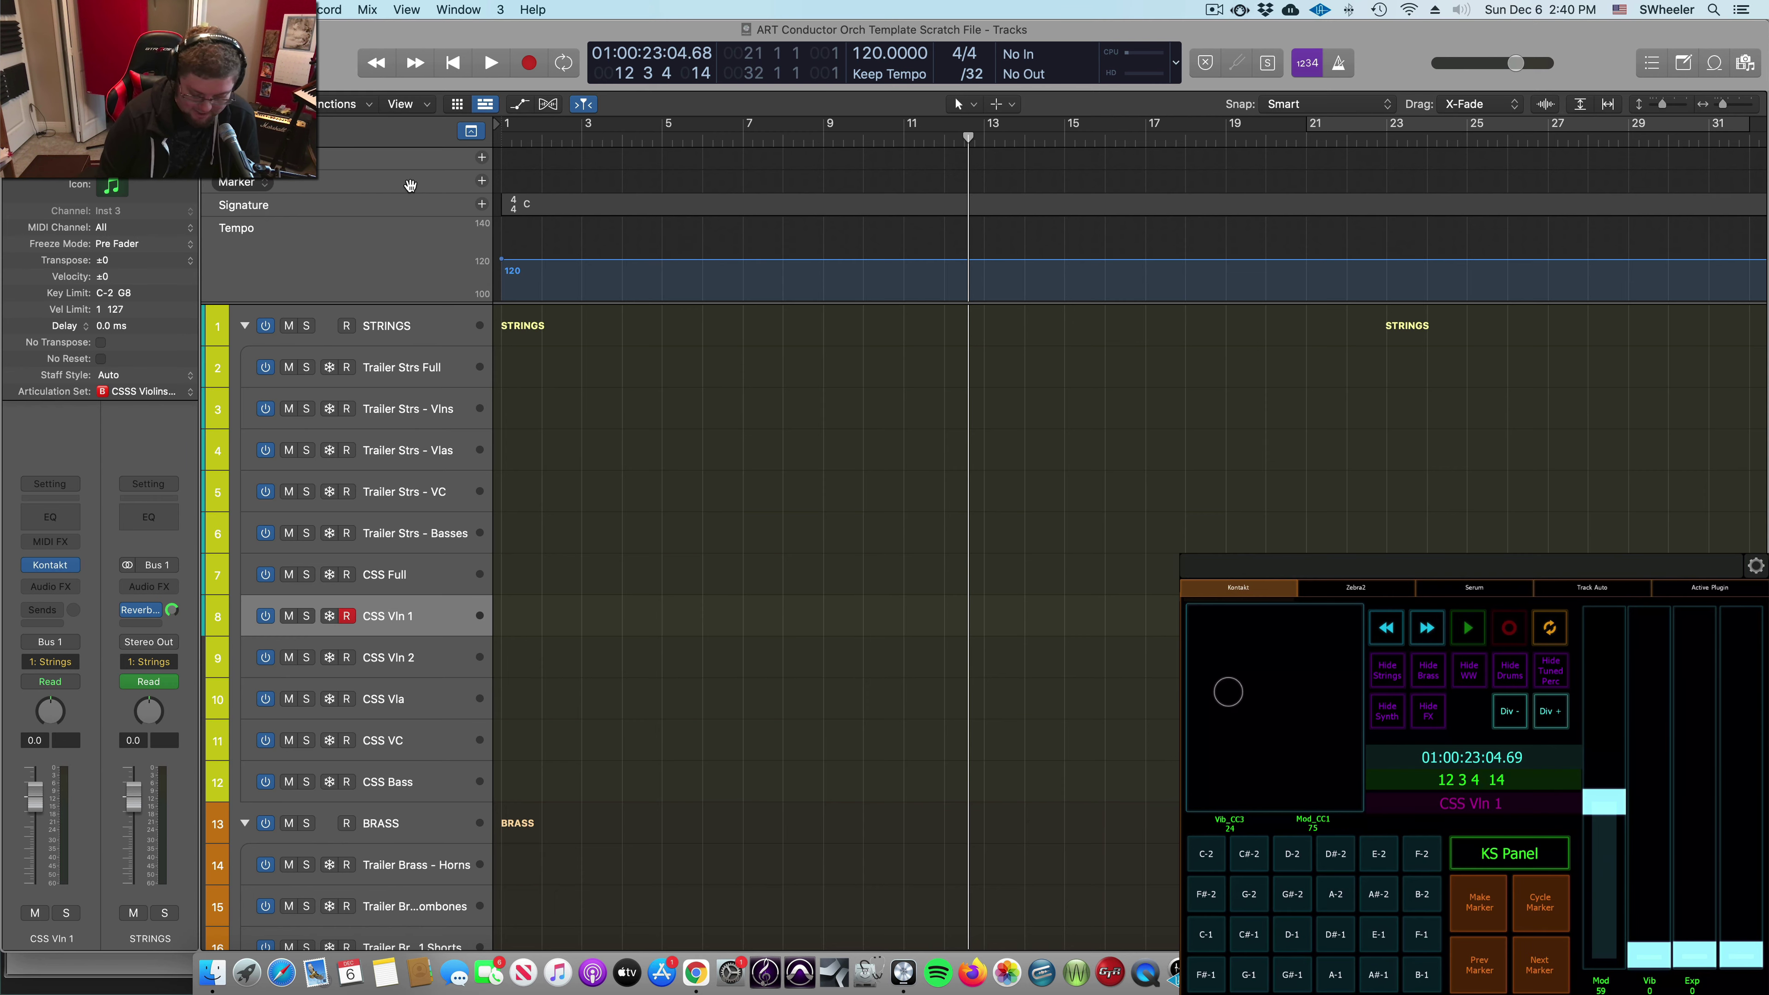
# Step: Filter Key Commands for 'markcreate' and learn a controller assignment for a Create Marker command
pyautogui.hotkey('alt', 'k')
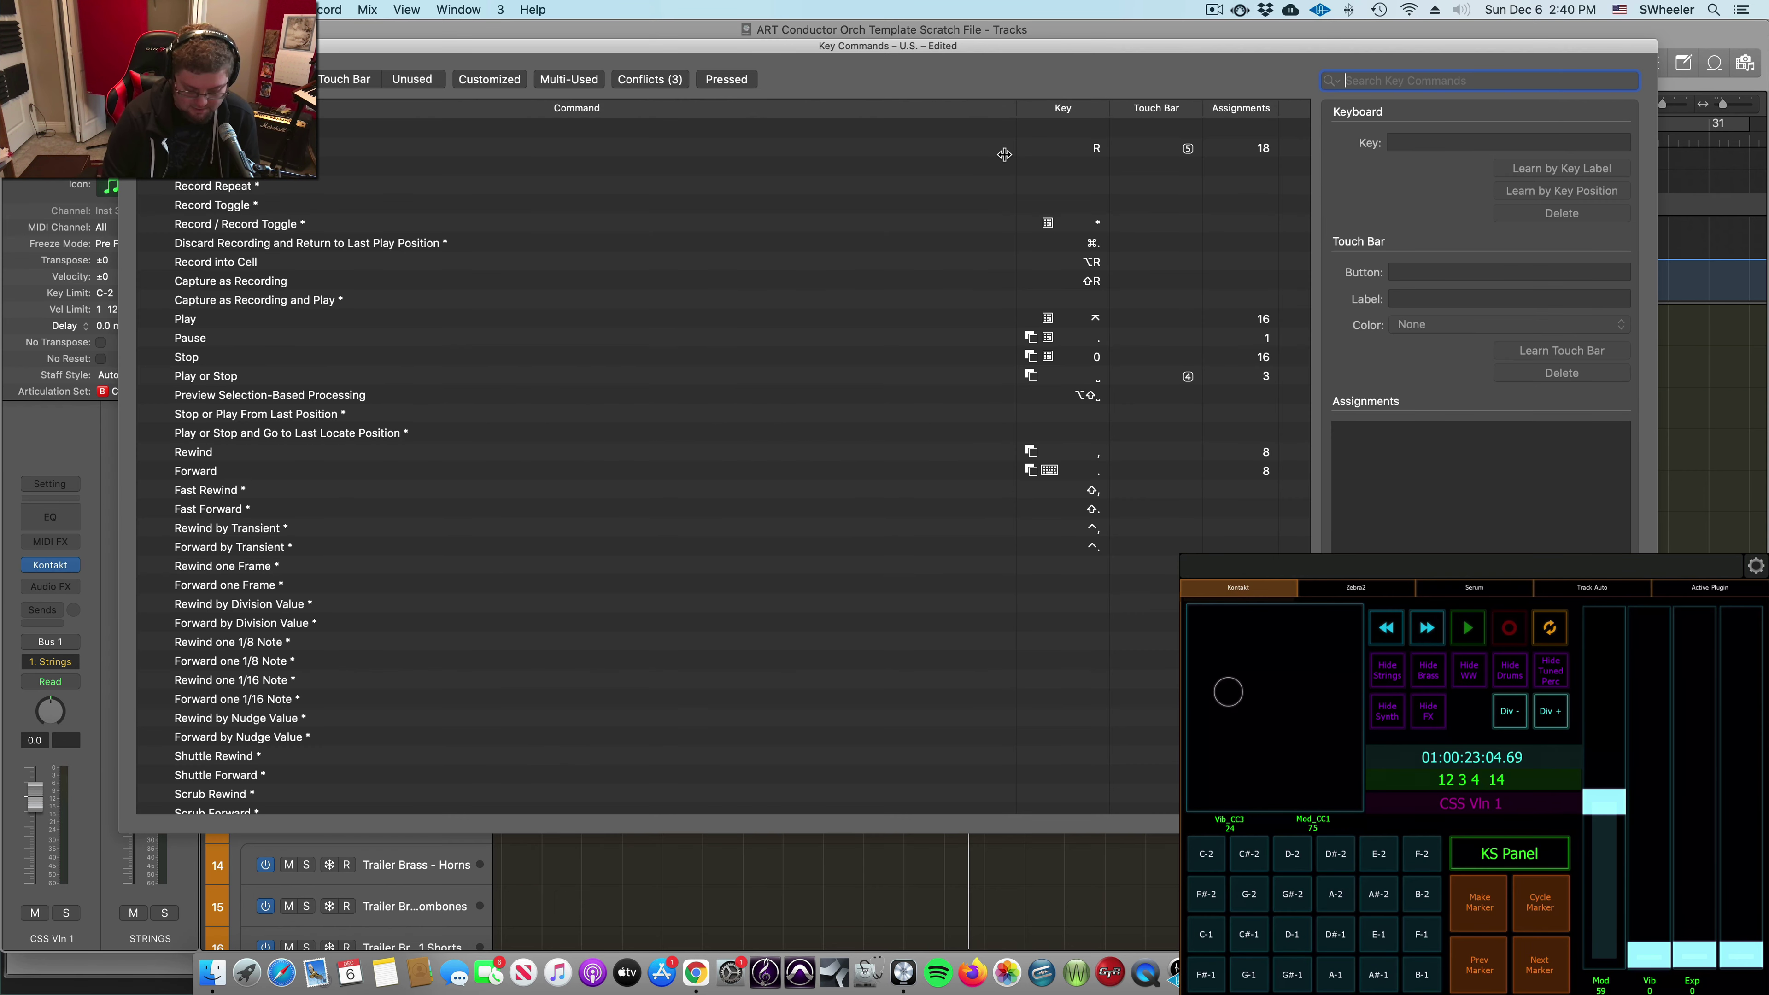
pyautogui.write('marker')
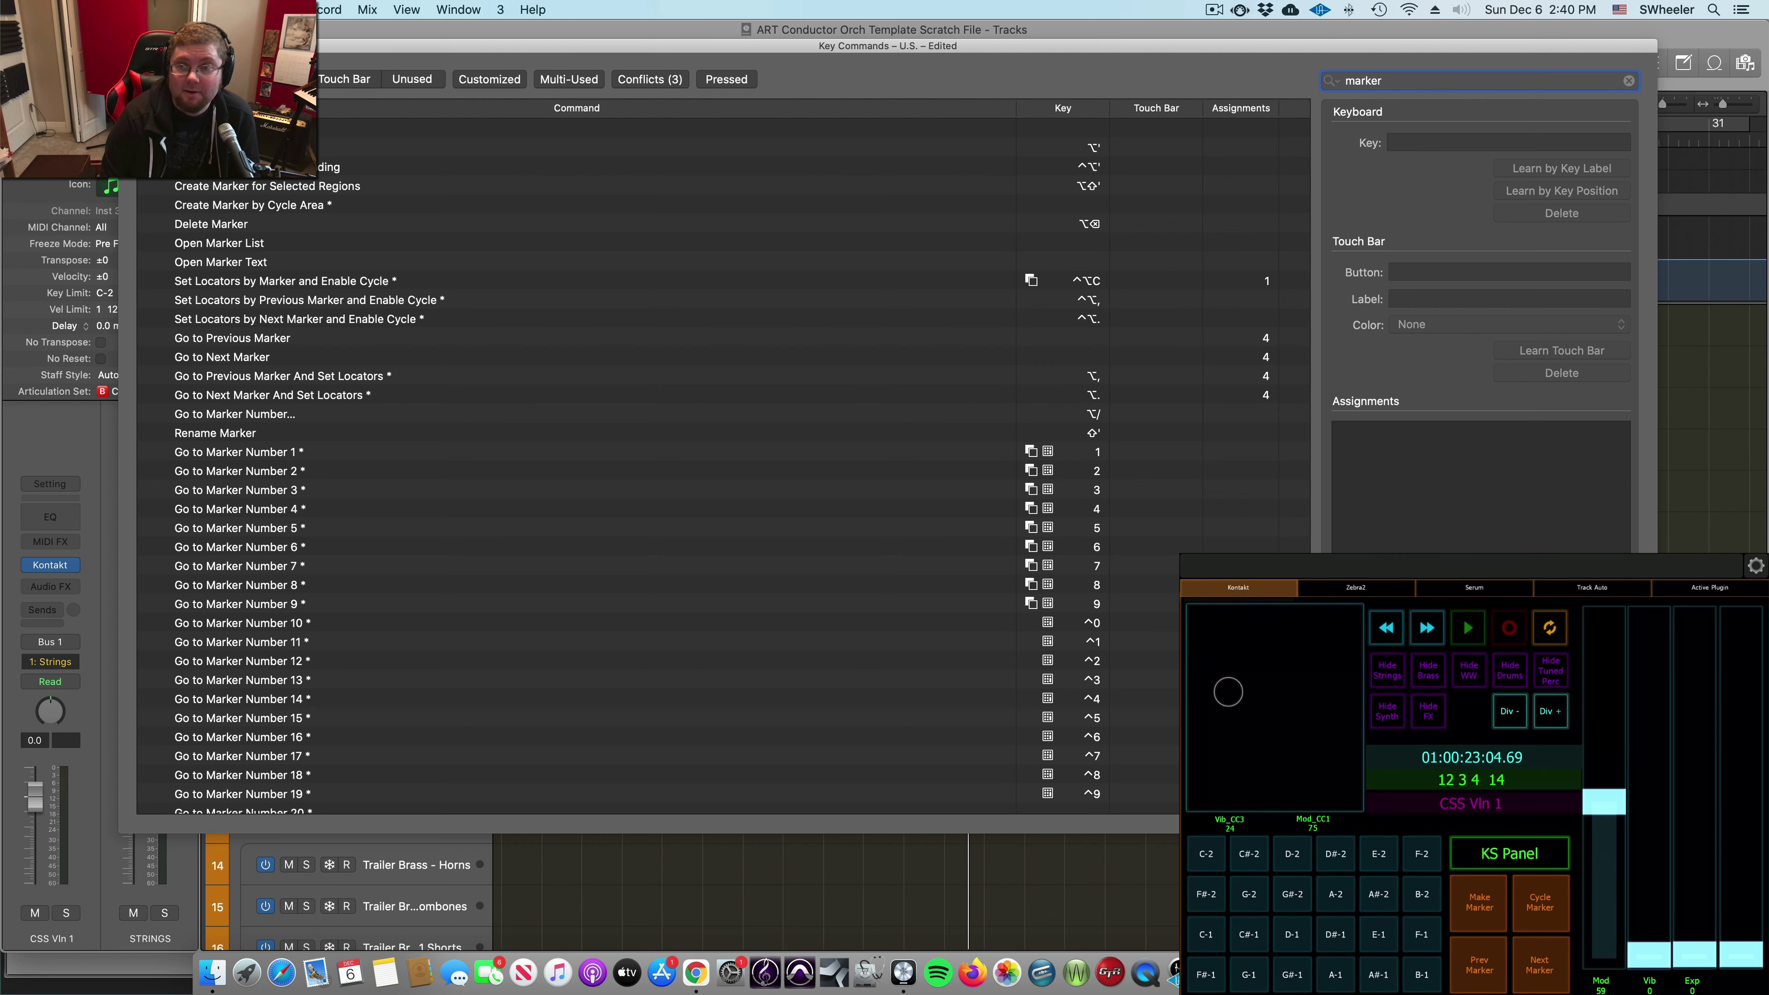
pyautogui.write('create')
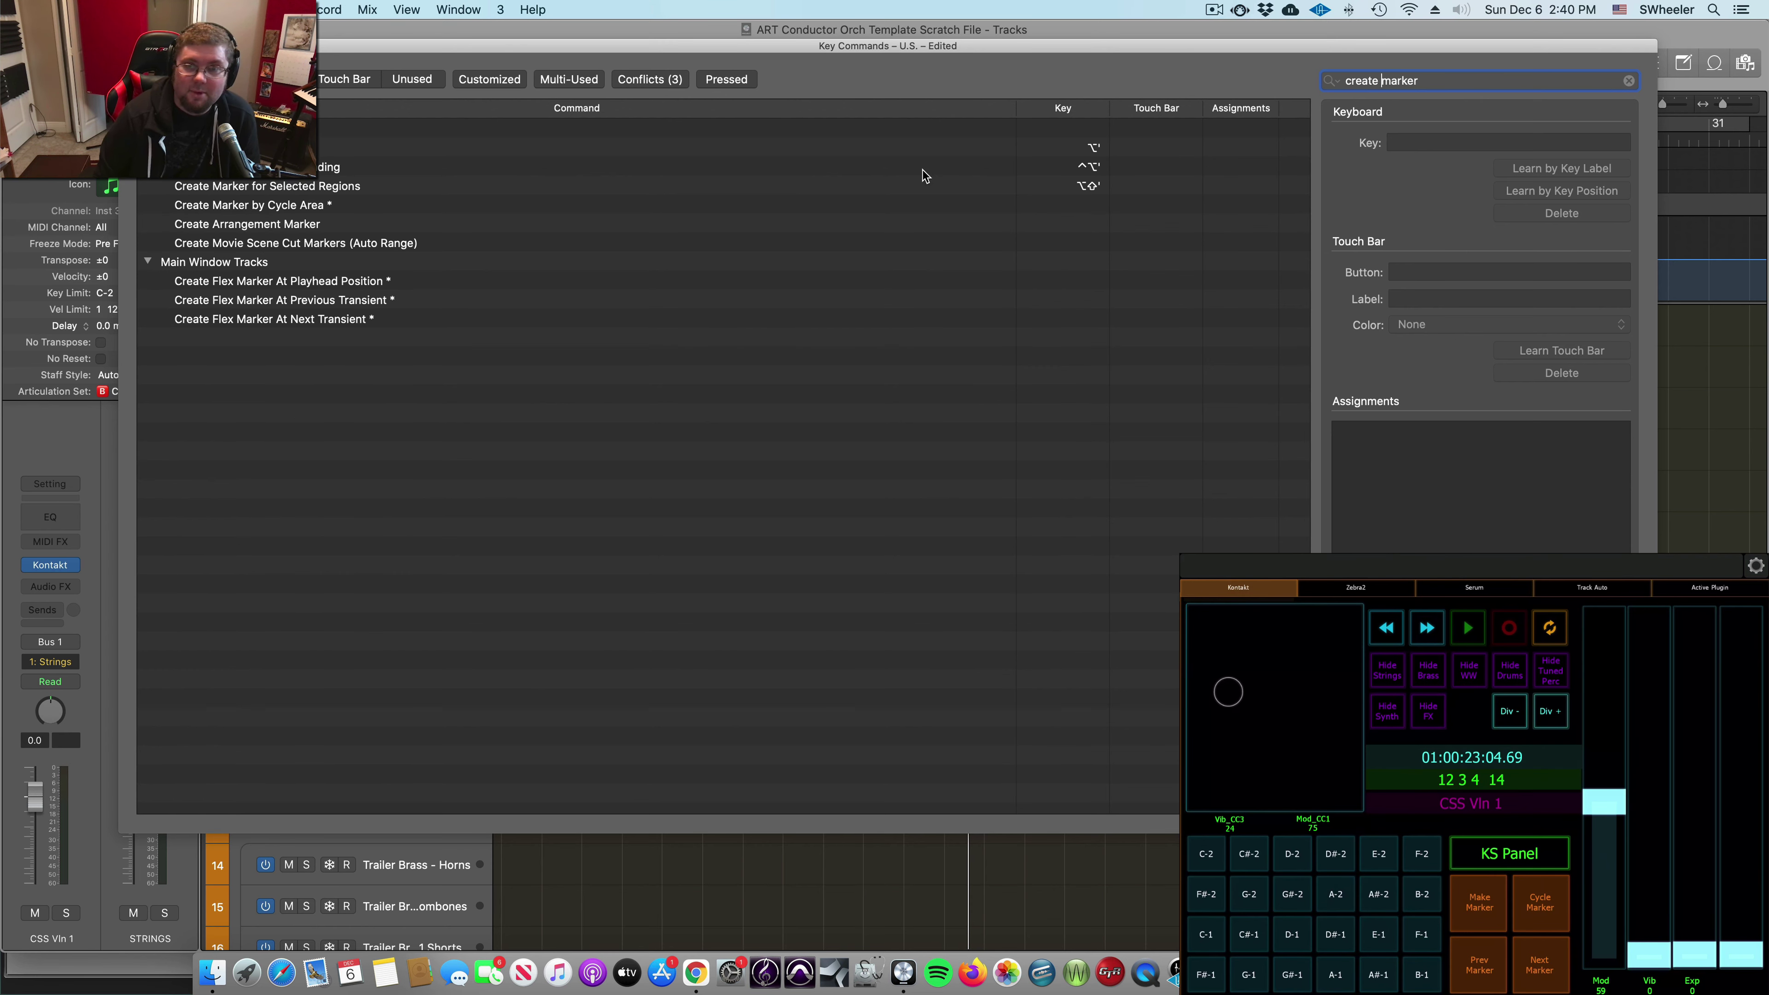
pyautogui.click(471, 169)
pyautogui.click(475, 155)
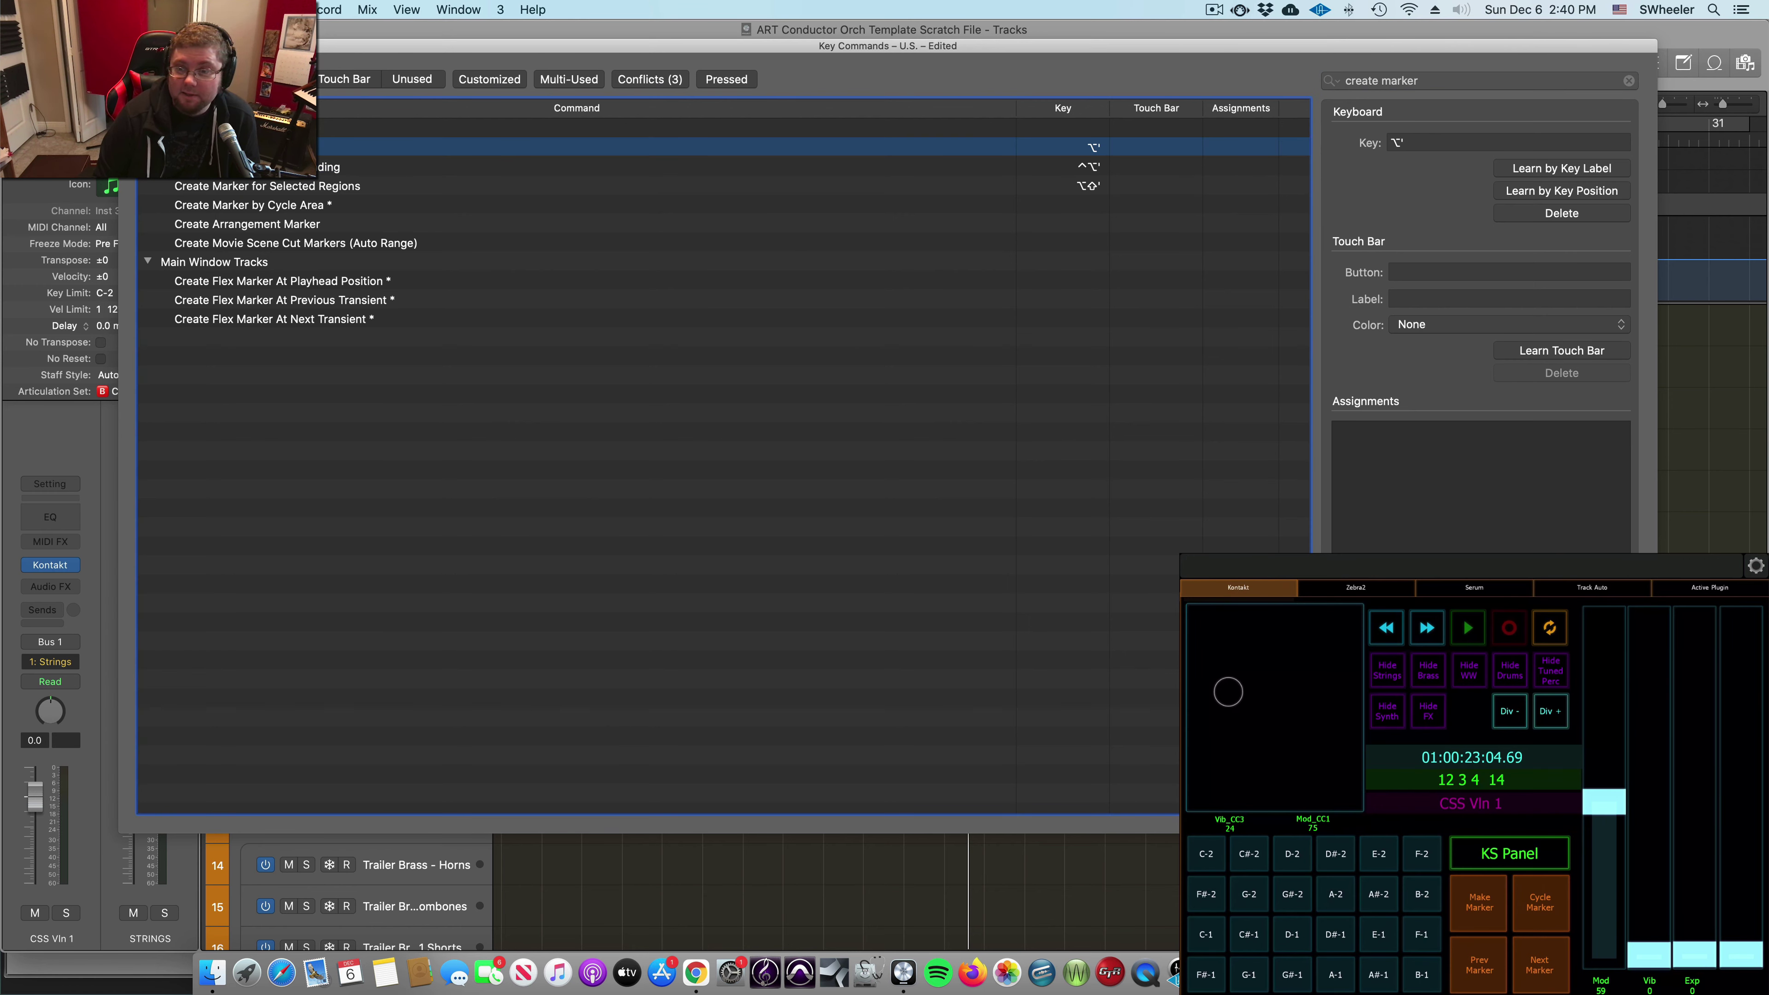
pyautogui.press('super+l')
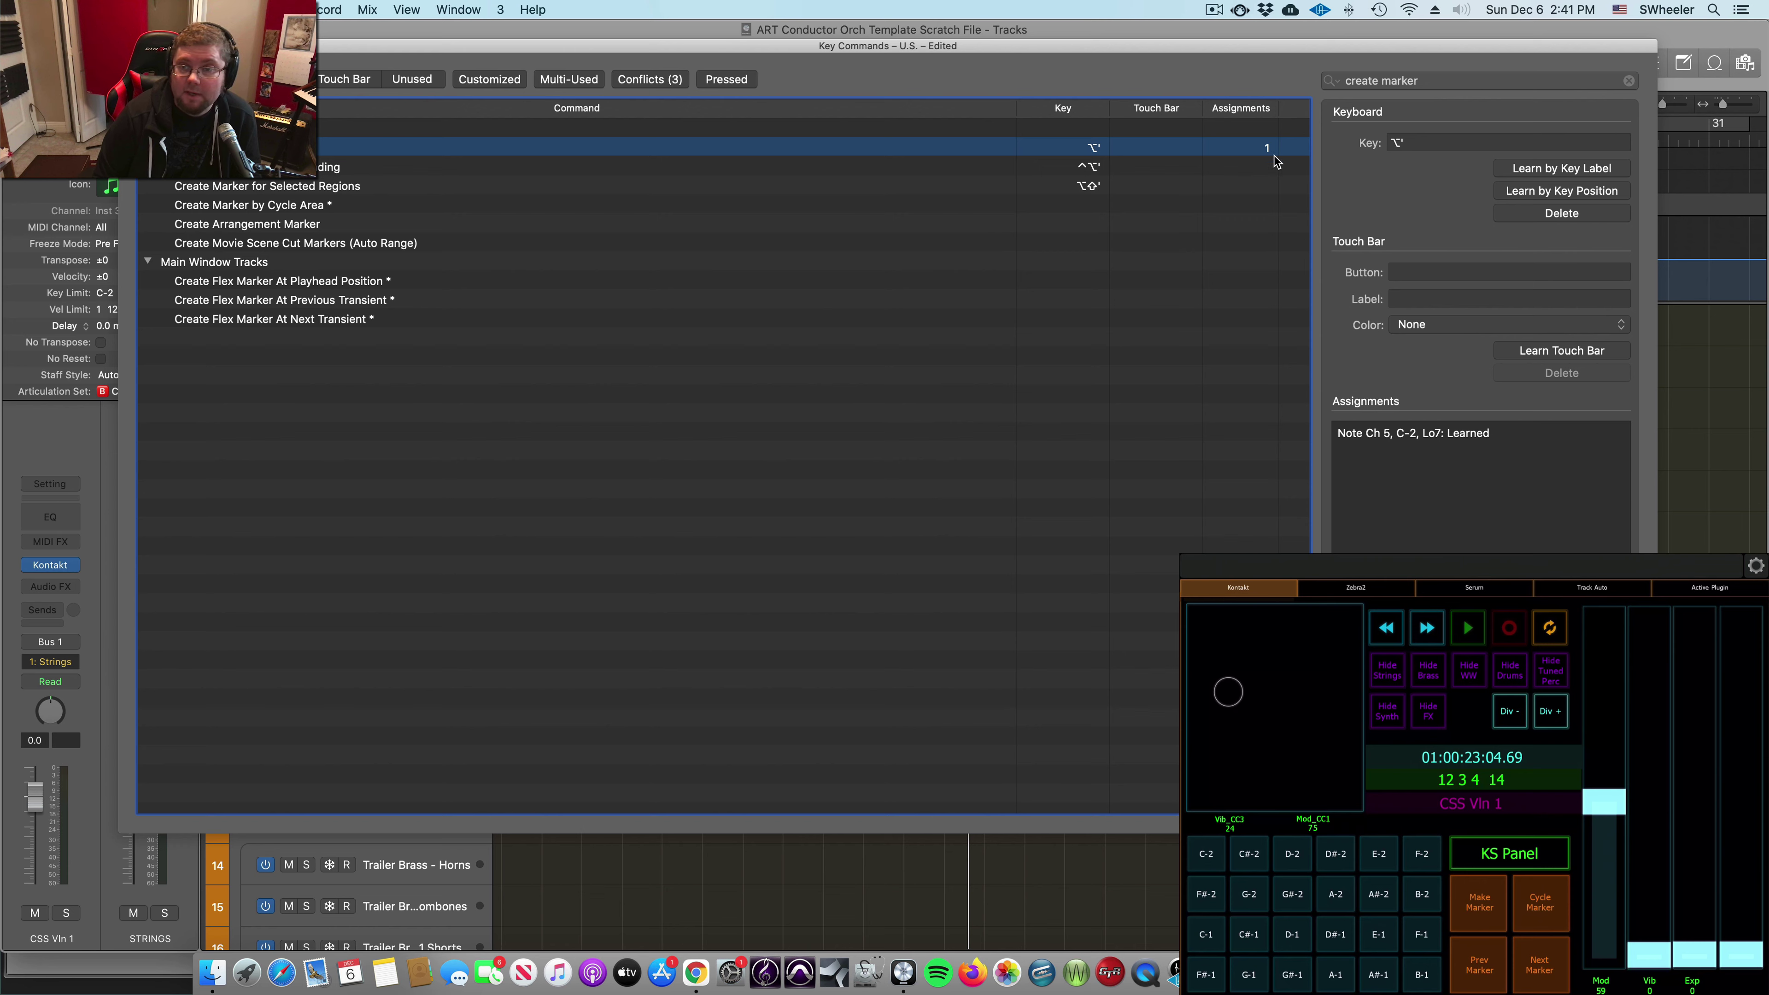
pyautogui.click(1412, 435)
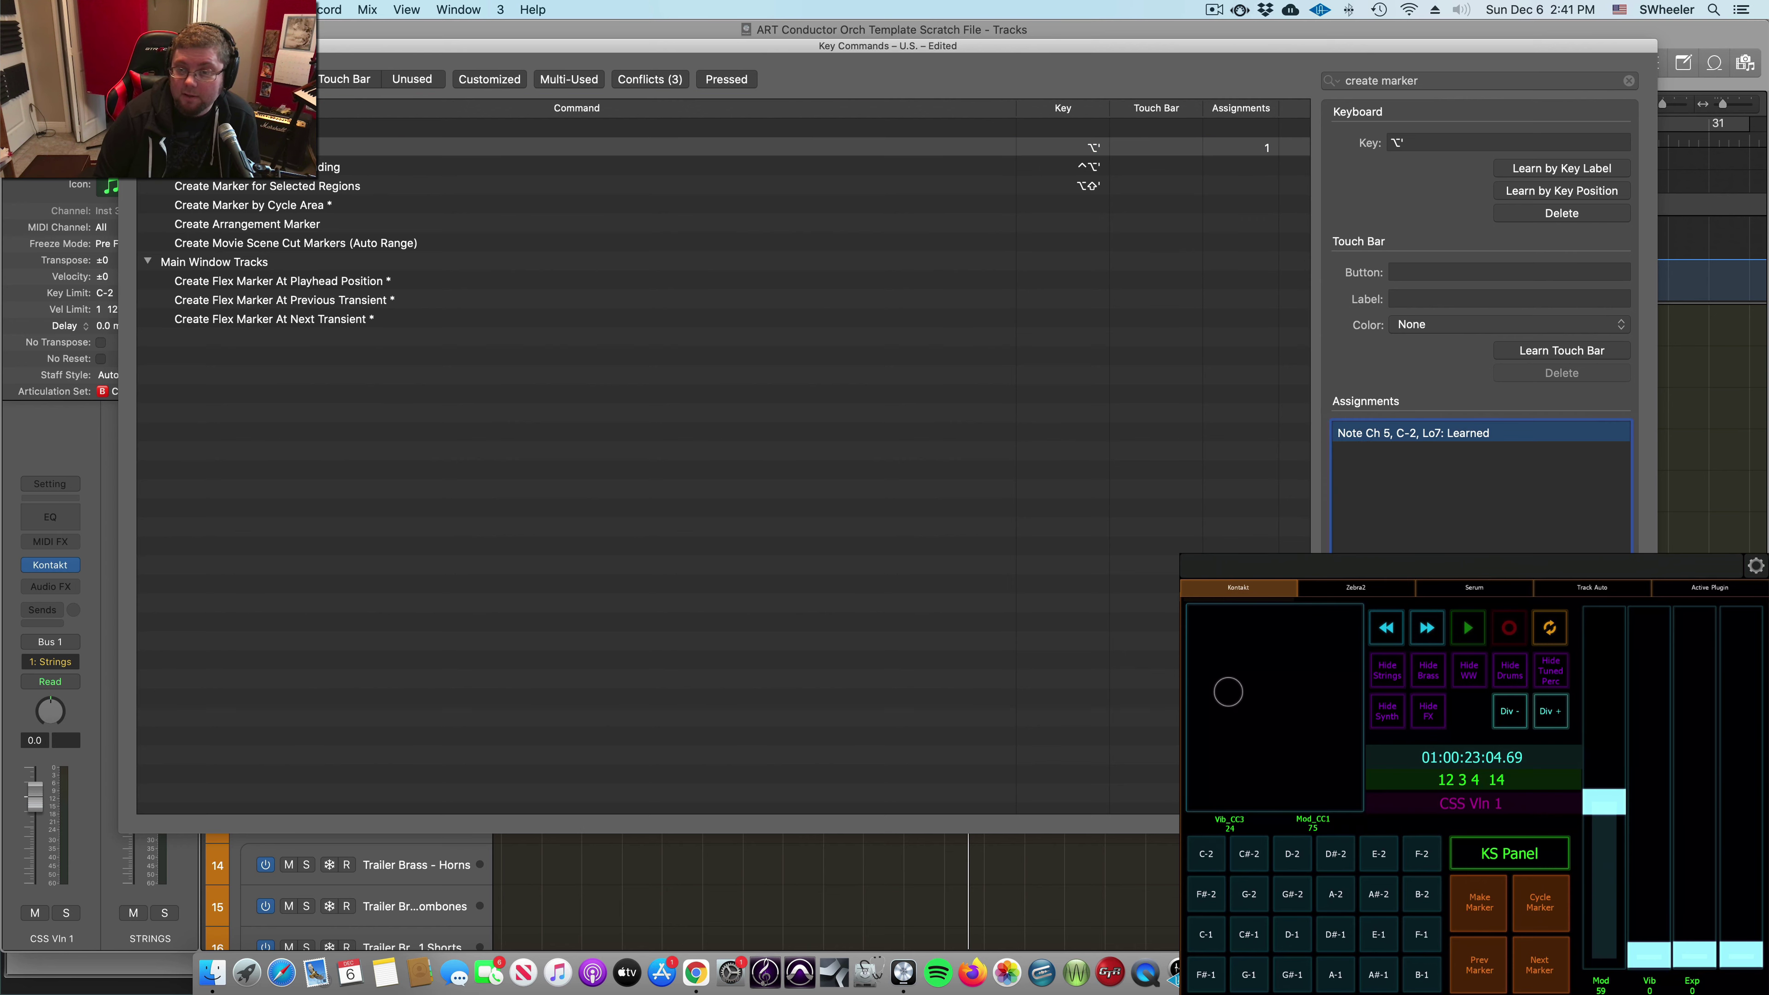
# Step: Assign the Lemur's Note Ch 5 C-2 to the second Create Marker command and close Key Commands
pyautogui.click(989, 174)
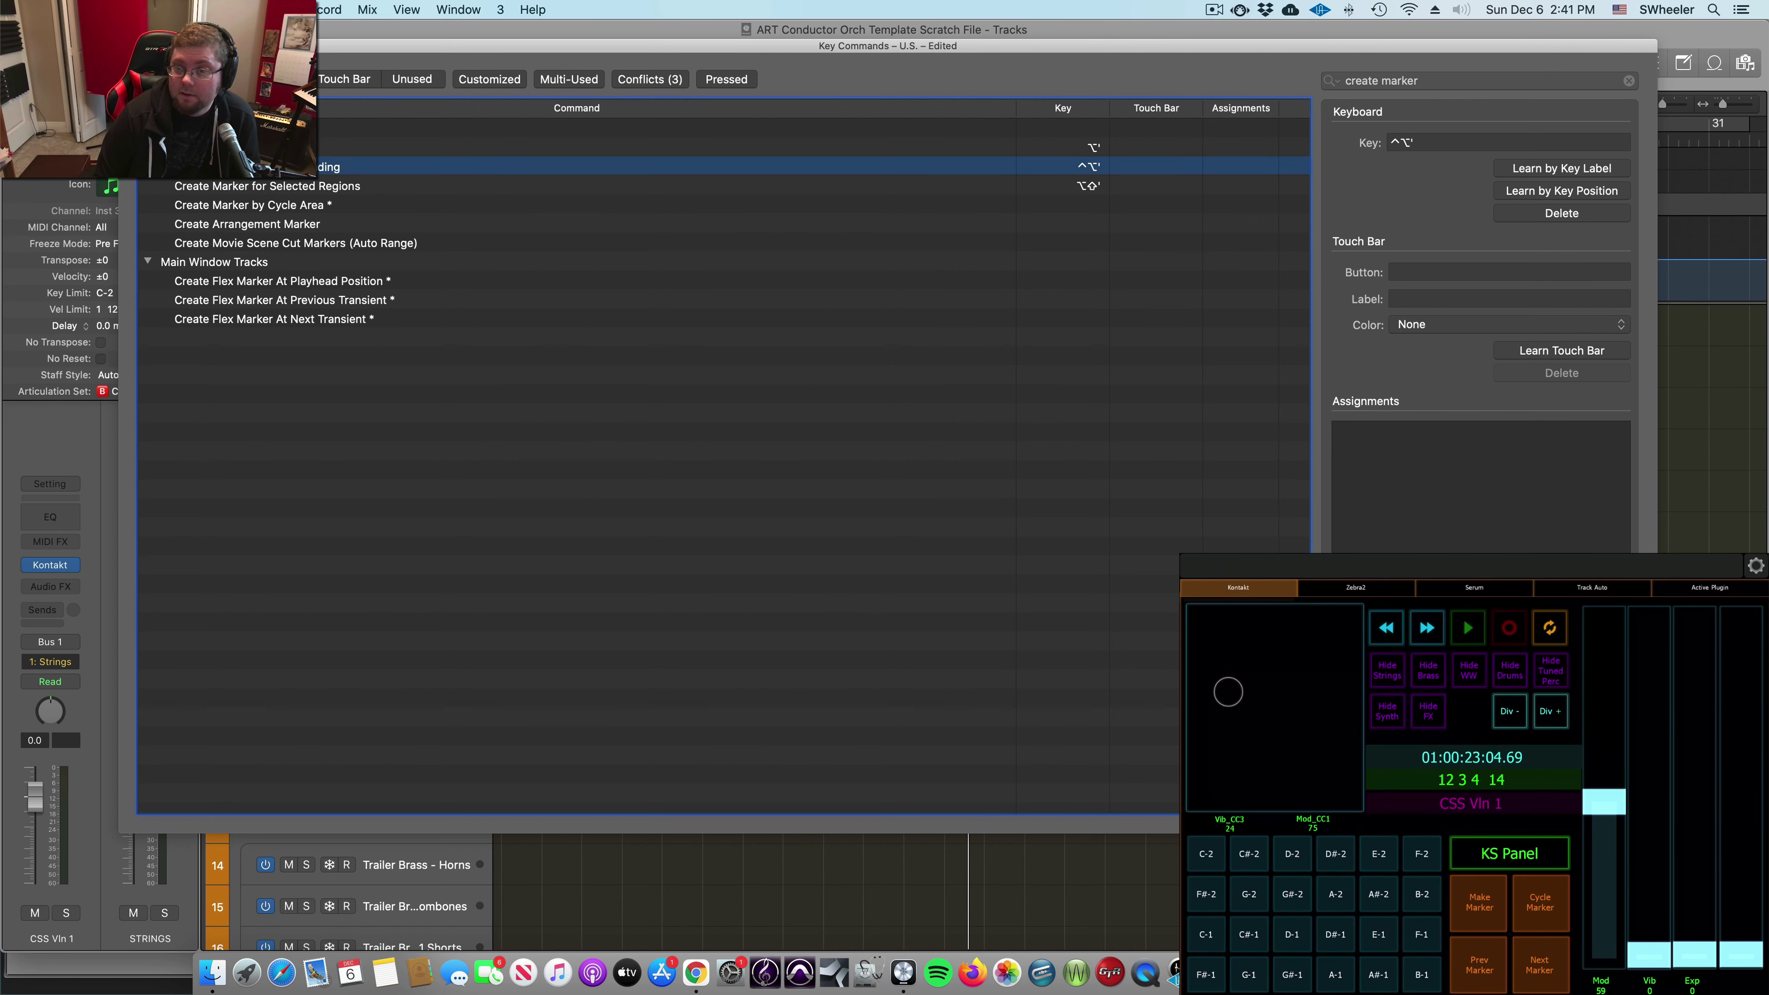
pyautogui.press('super+l')
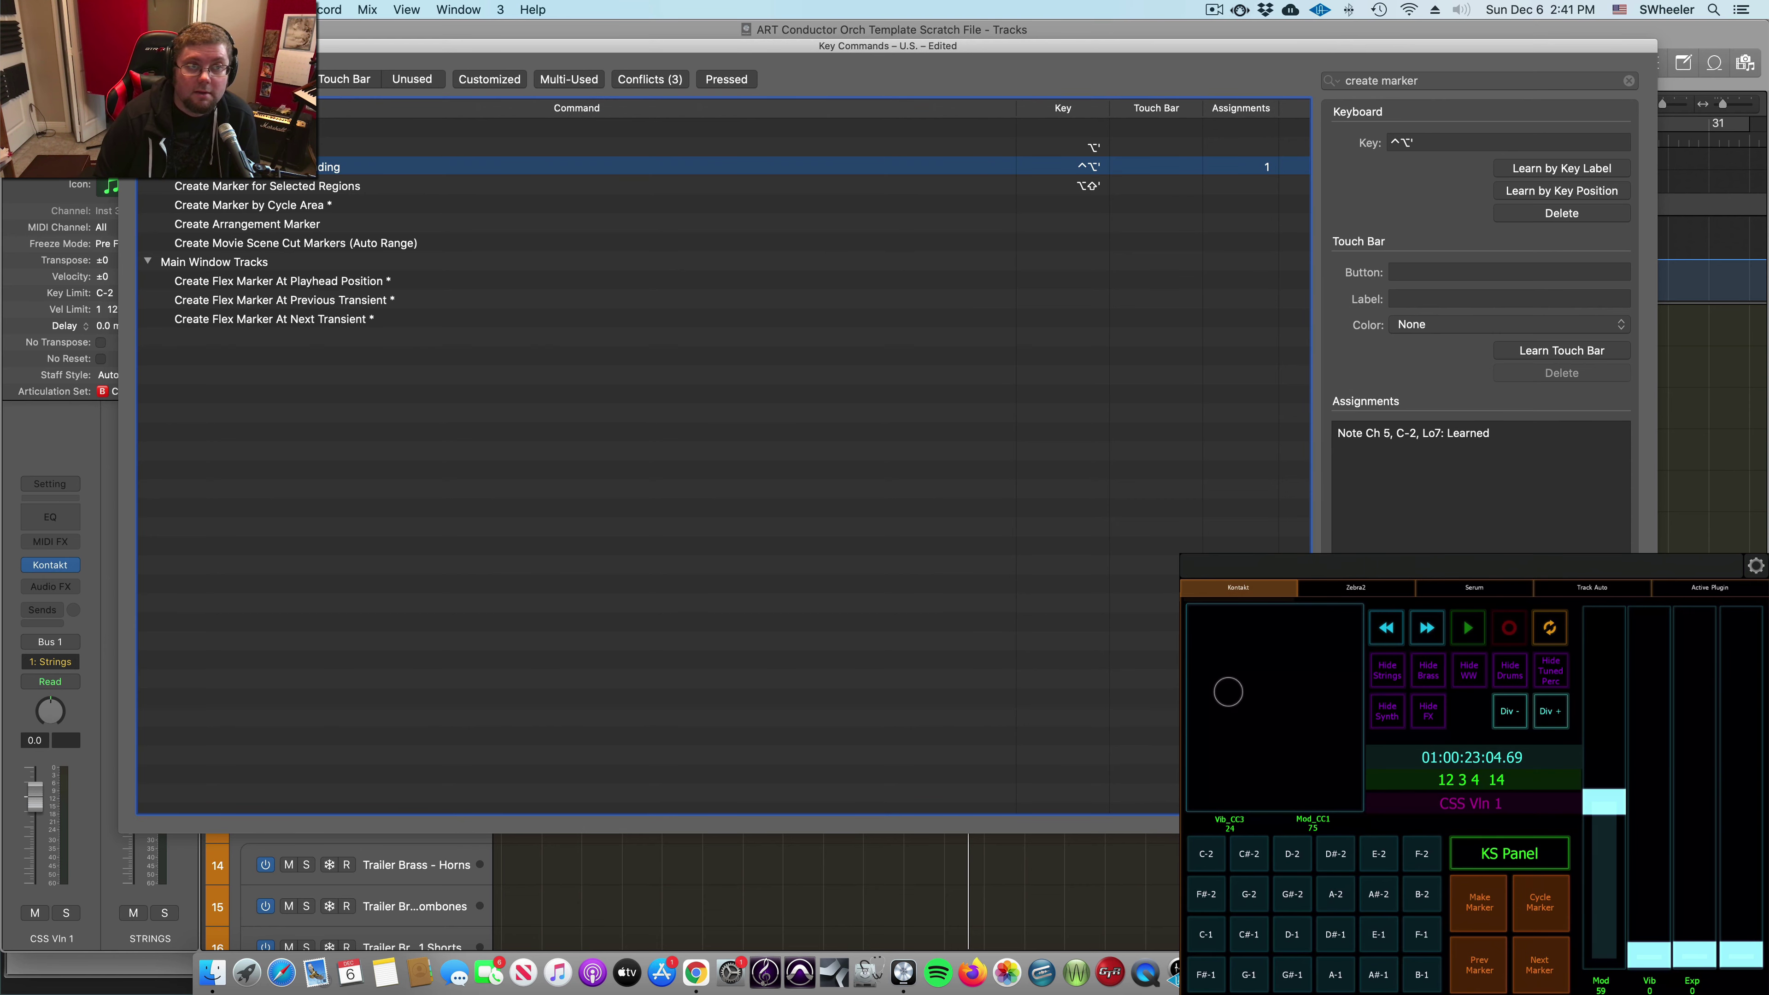
pyautogui.press('super+w')
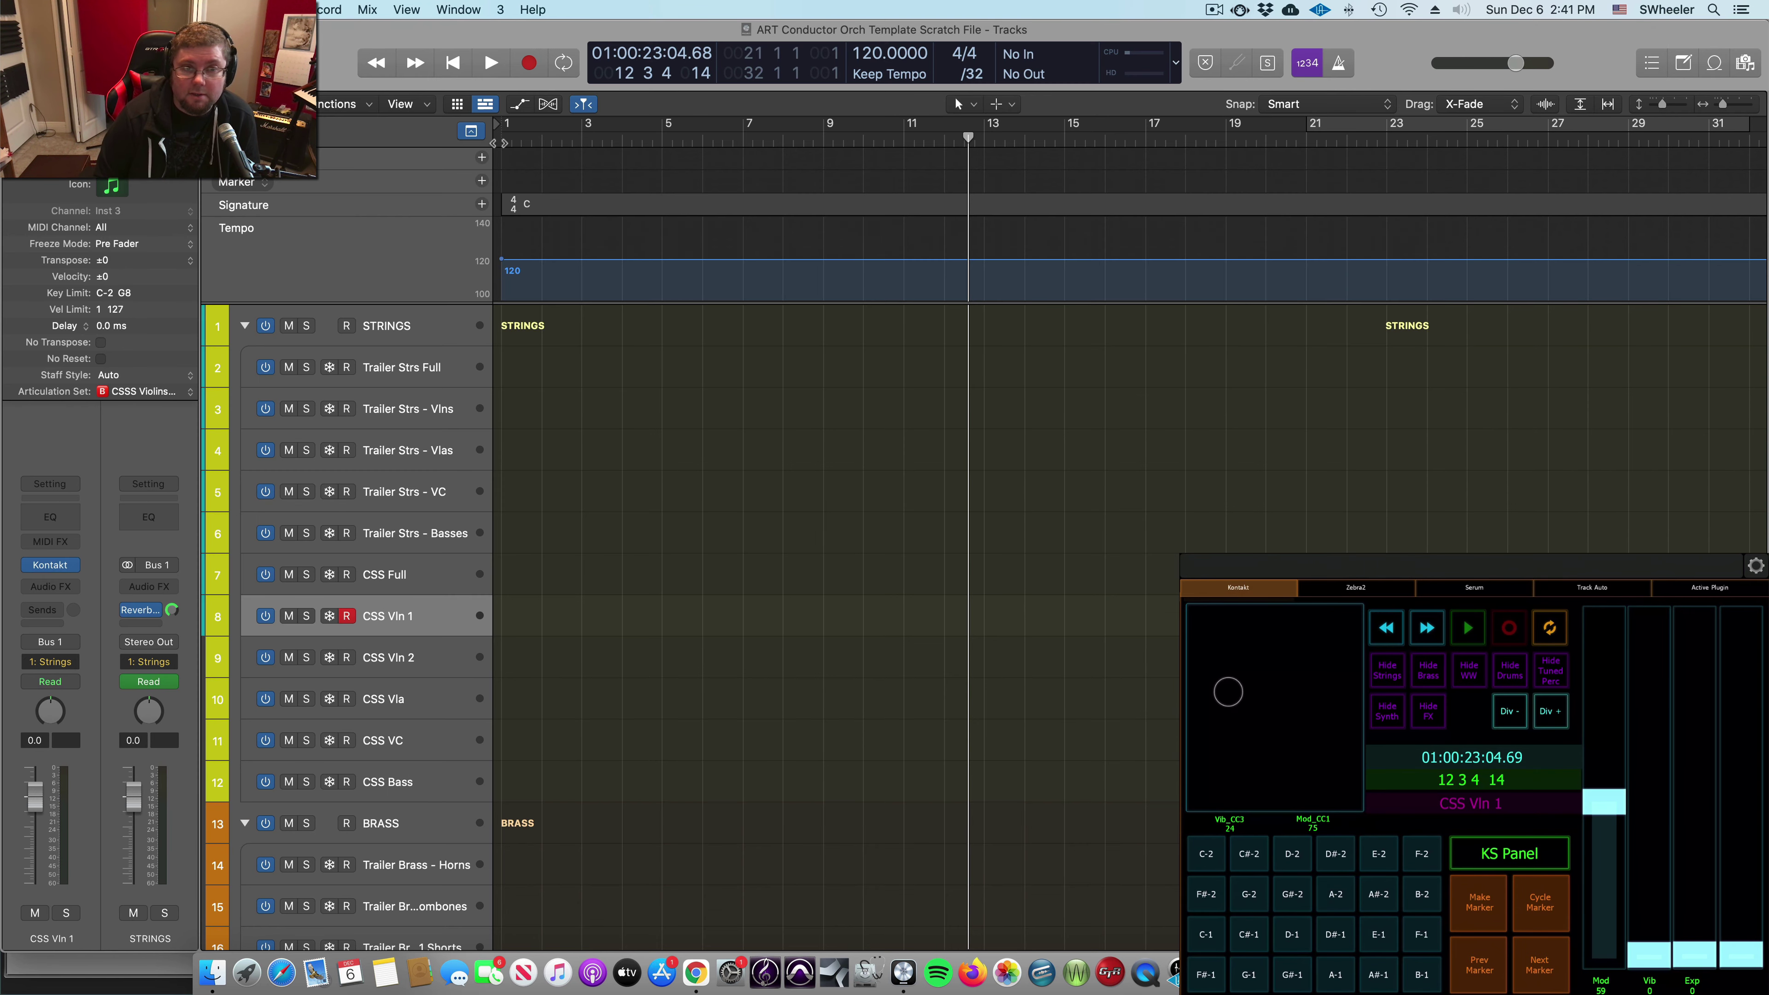
# Step: Play from the project start while adding Marker 4 and Marker 5, stopping at bar 10
pyautogui.press('Return')
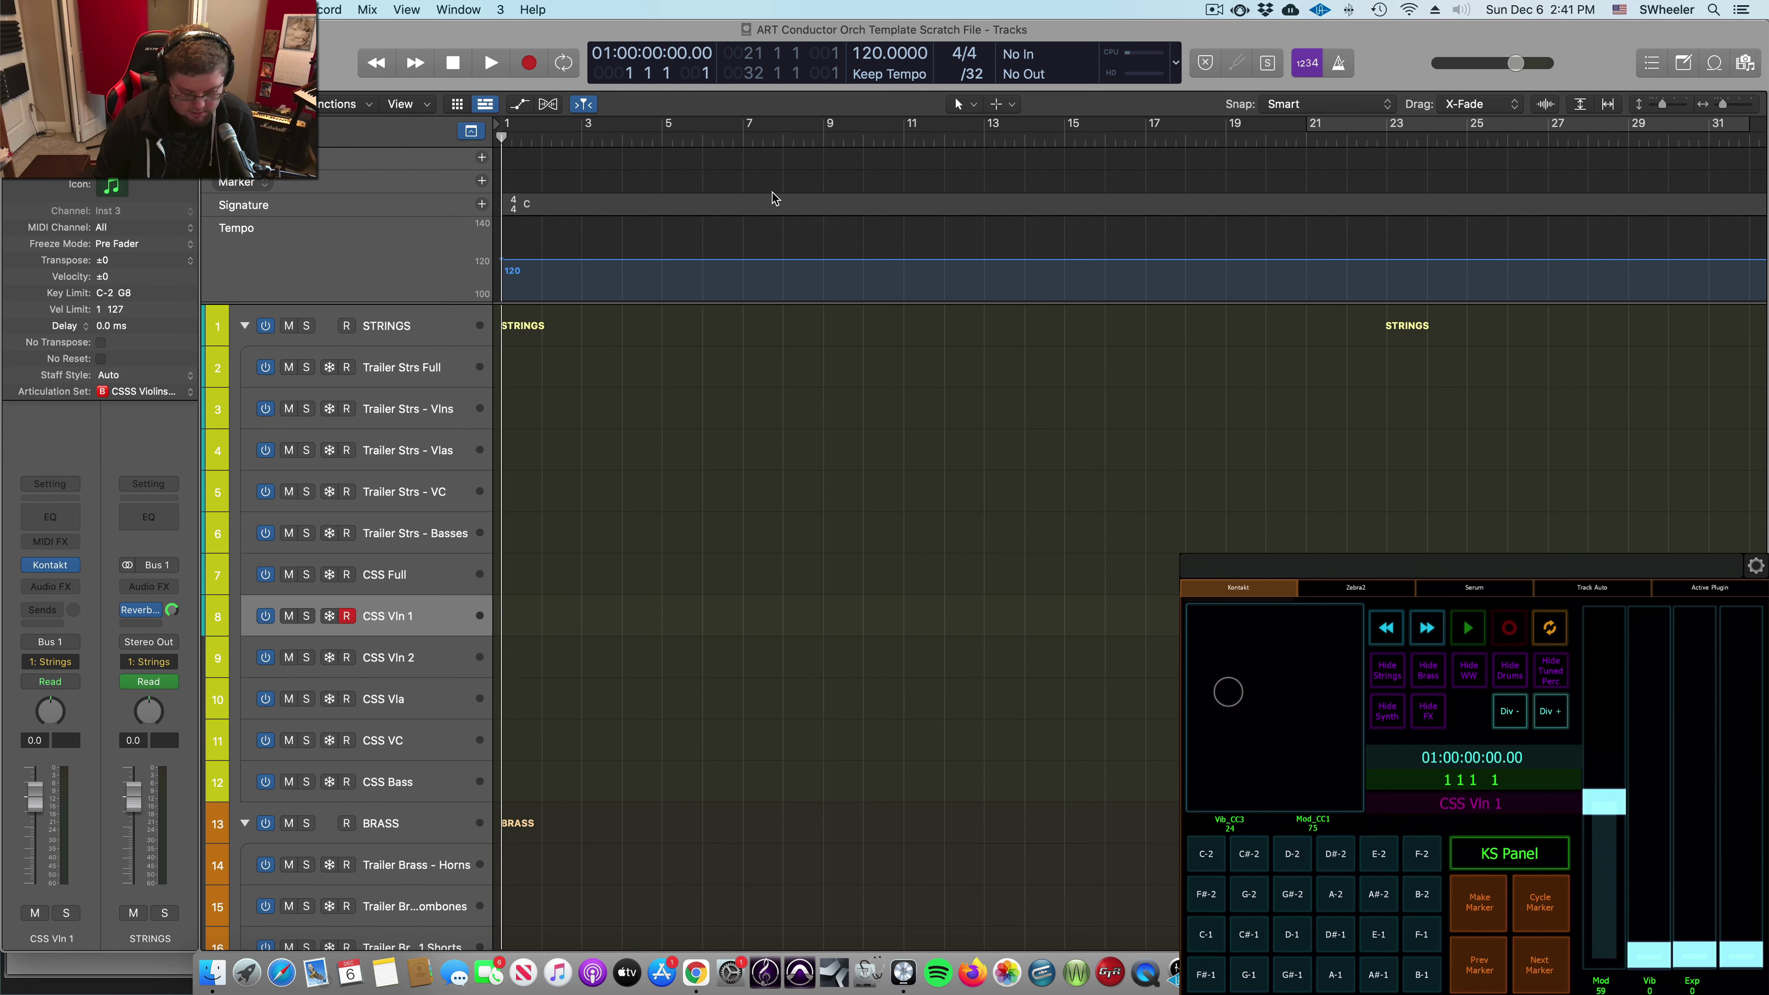
pyautogui.press('space')
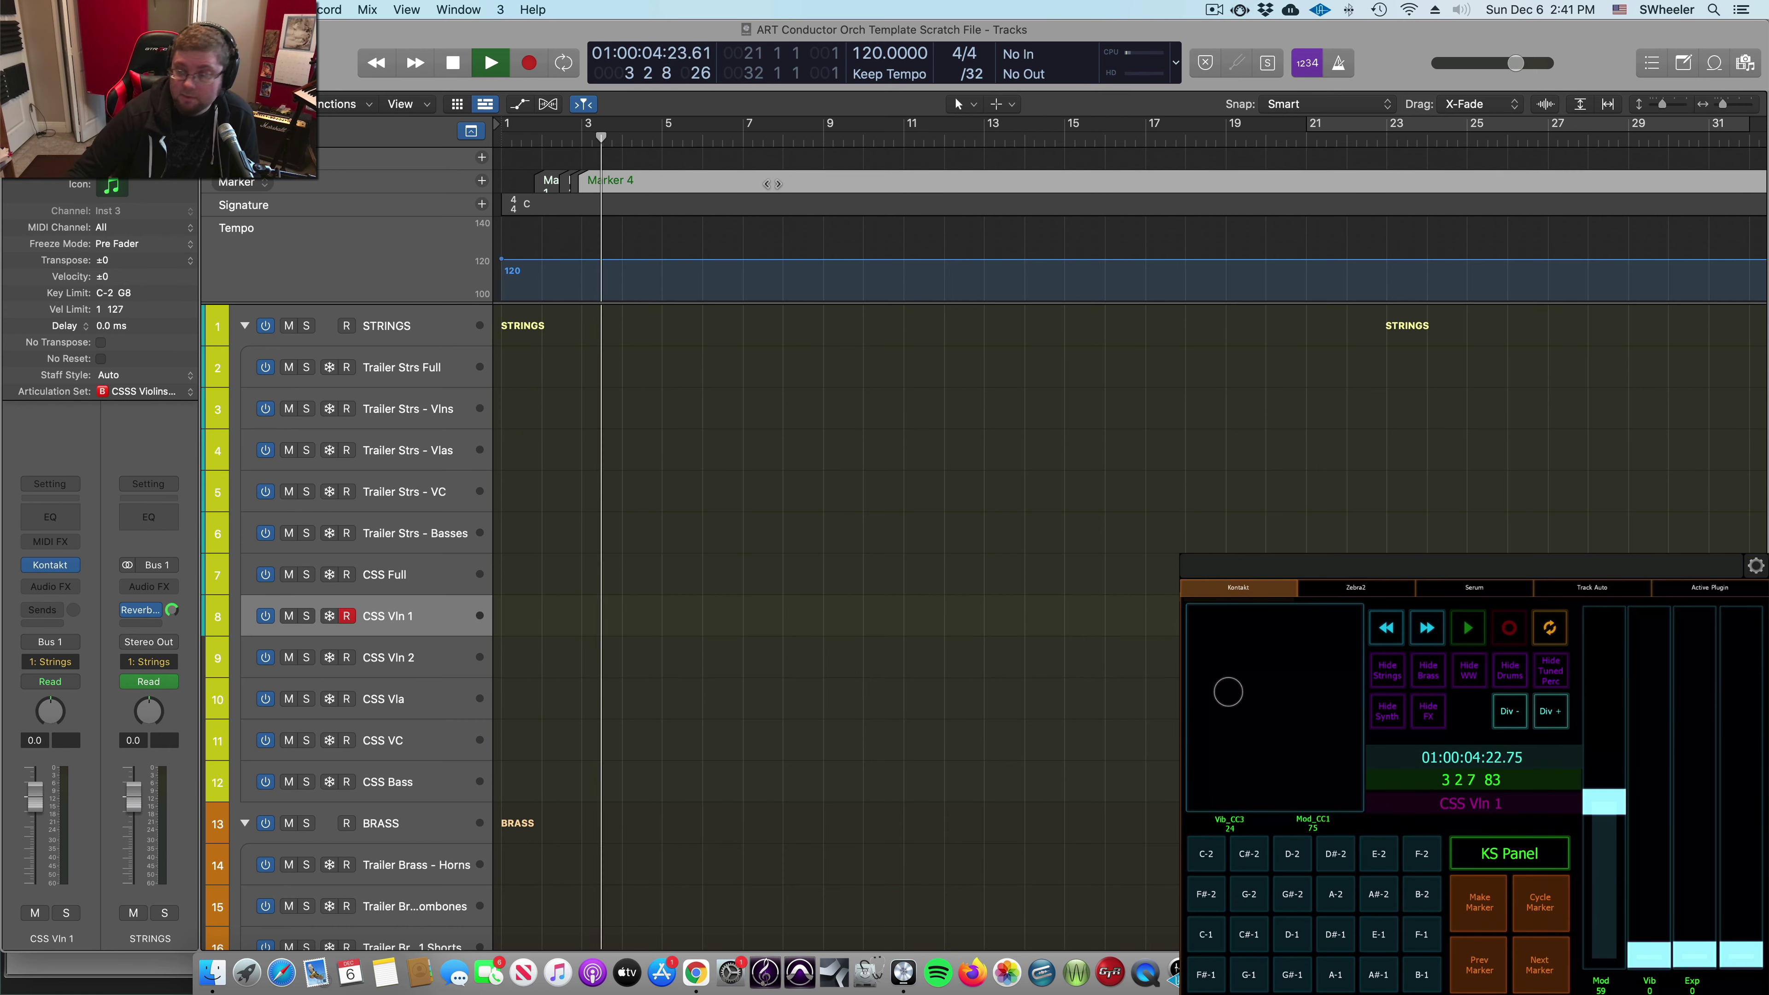
pyautogui.press('.')
pyautogui.press('.')
pyautogui.press('.')
pyautogui.press('.')
pyautogui.press('.')
pyautogui.press('.')
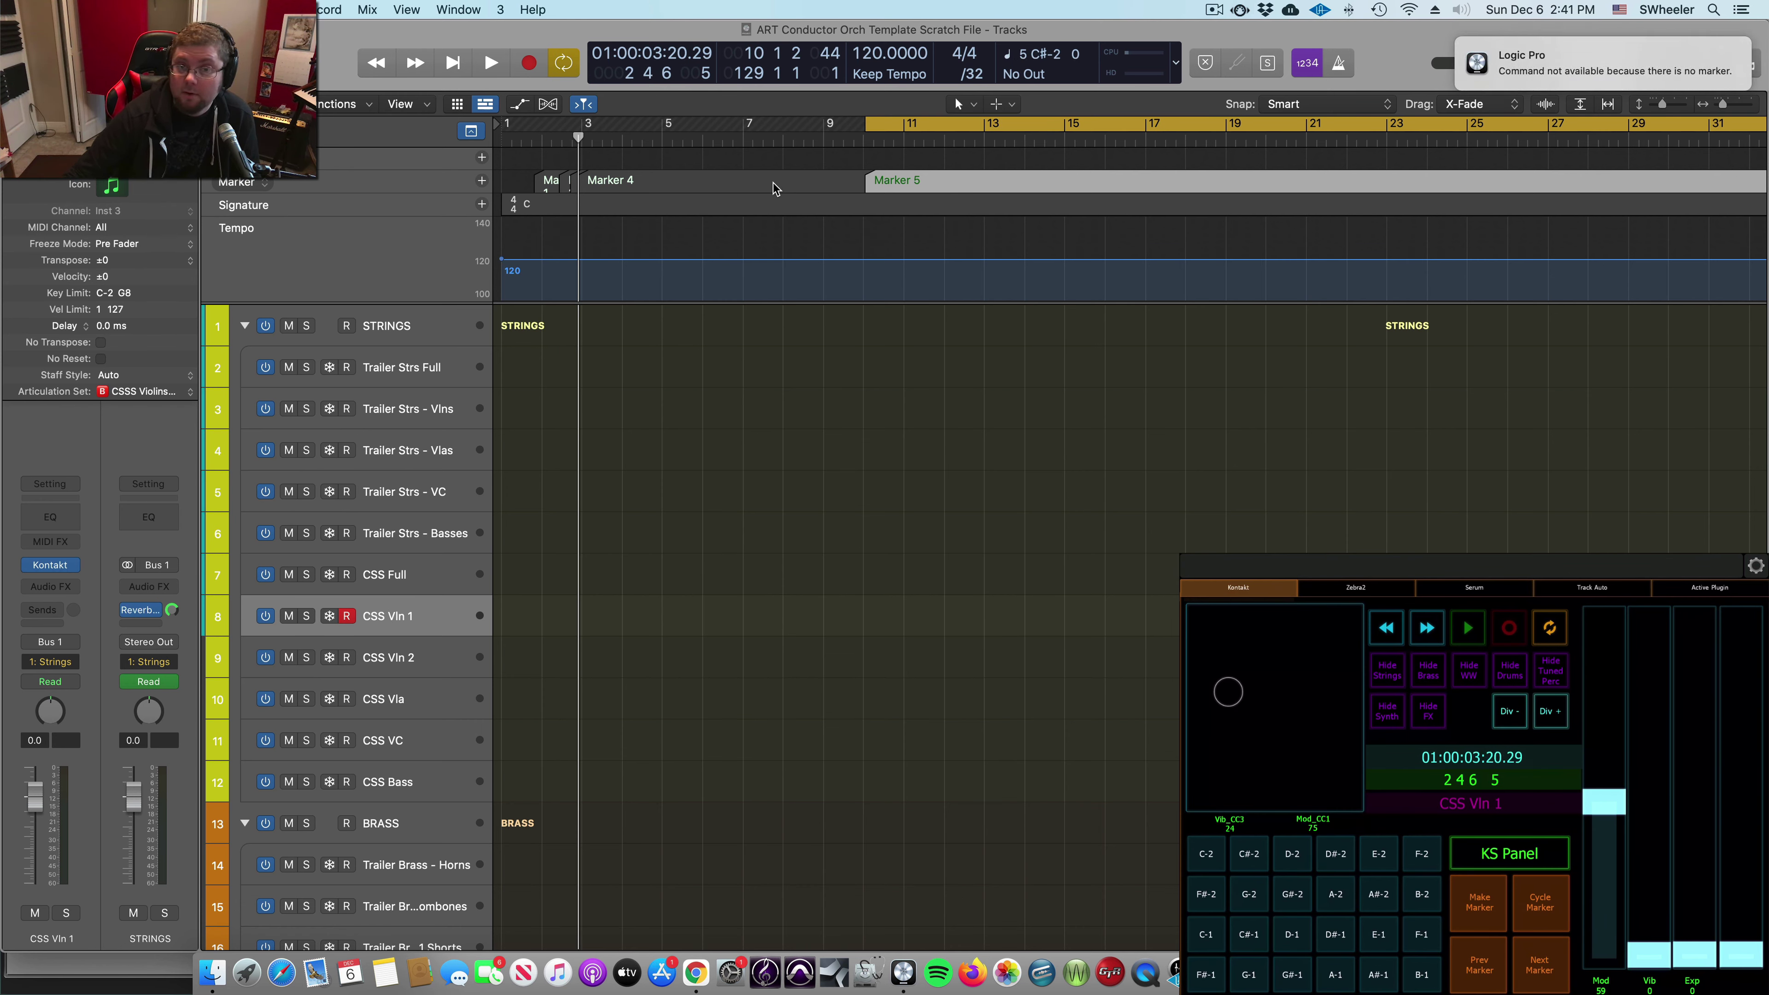
pyautogui.click(961, 399)
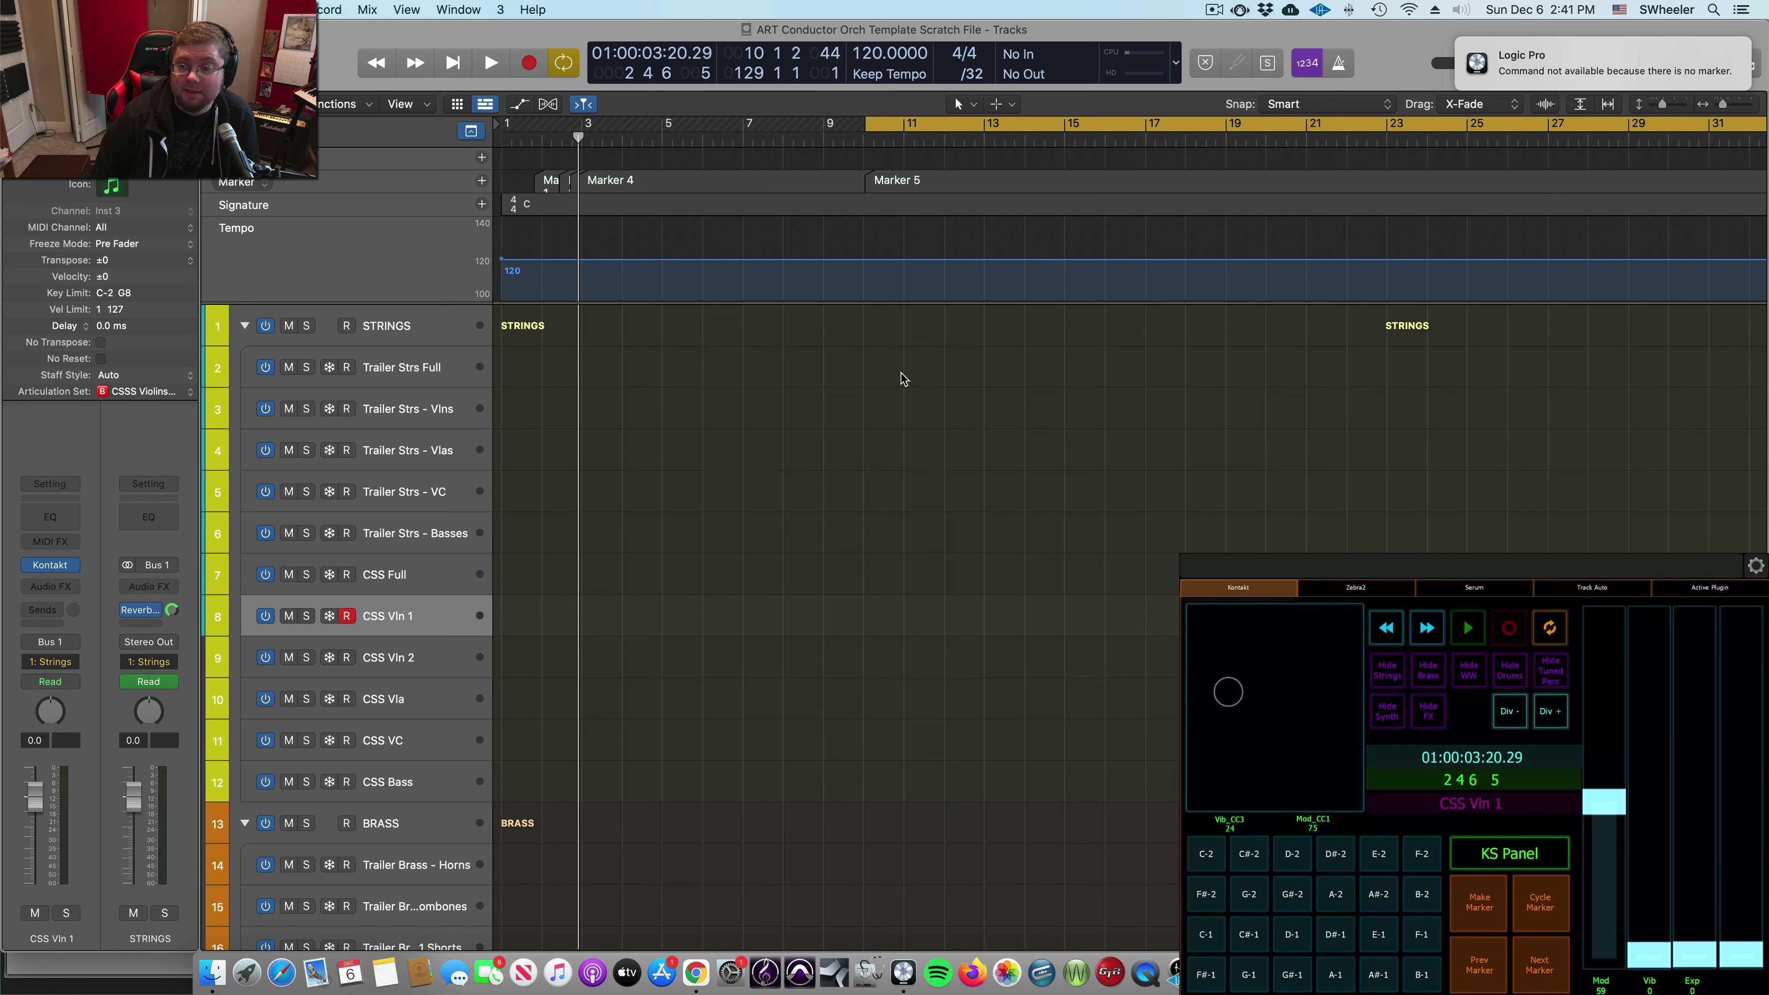
# Step: Jump between Marker 4 and Marker 5, play briefly from Marker 4, and toggle cycle over bars 3–10
pyautogui.hotkey('alt', ',')
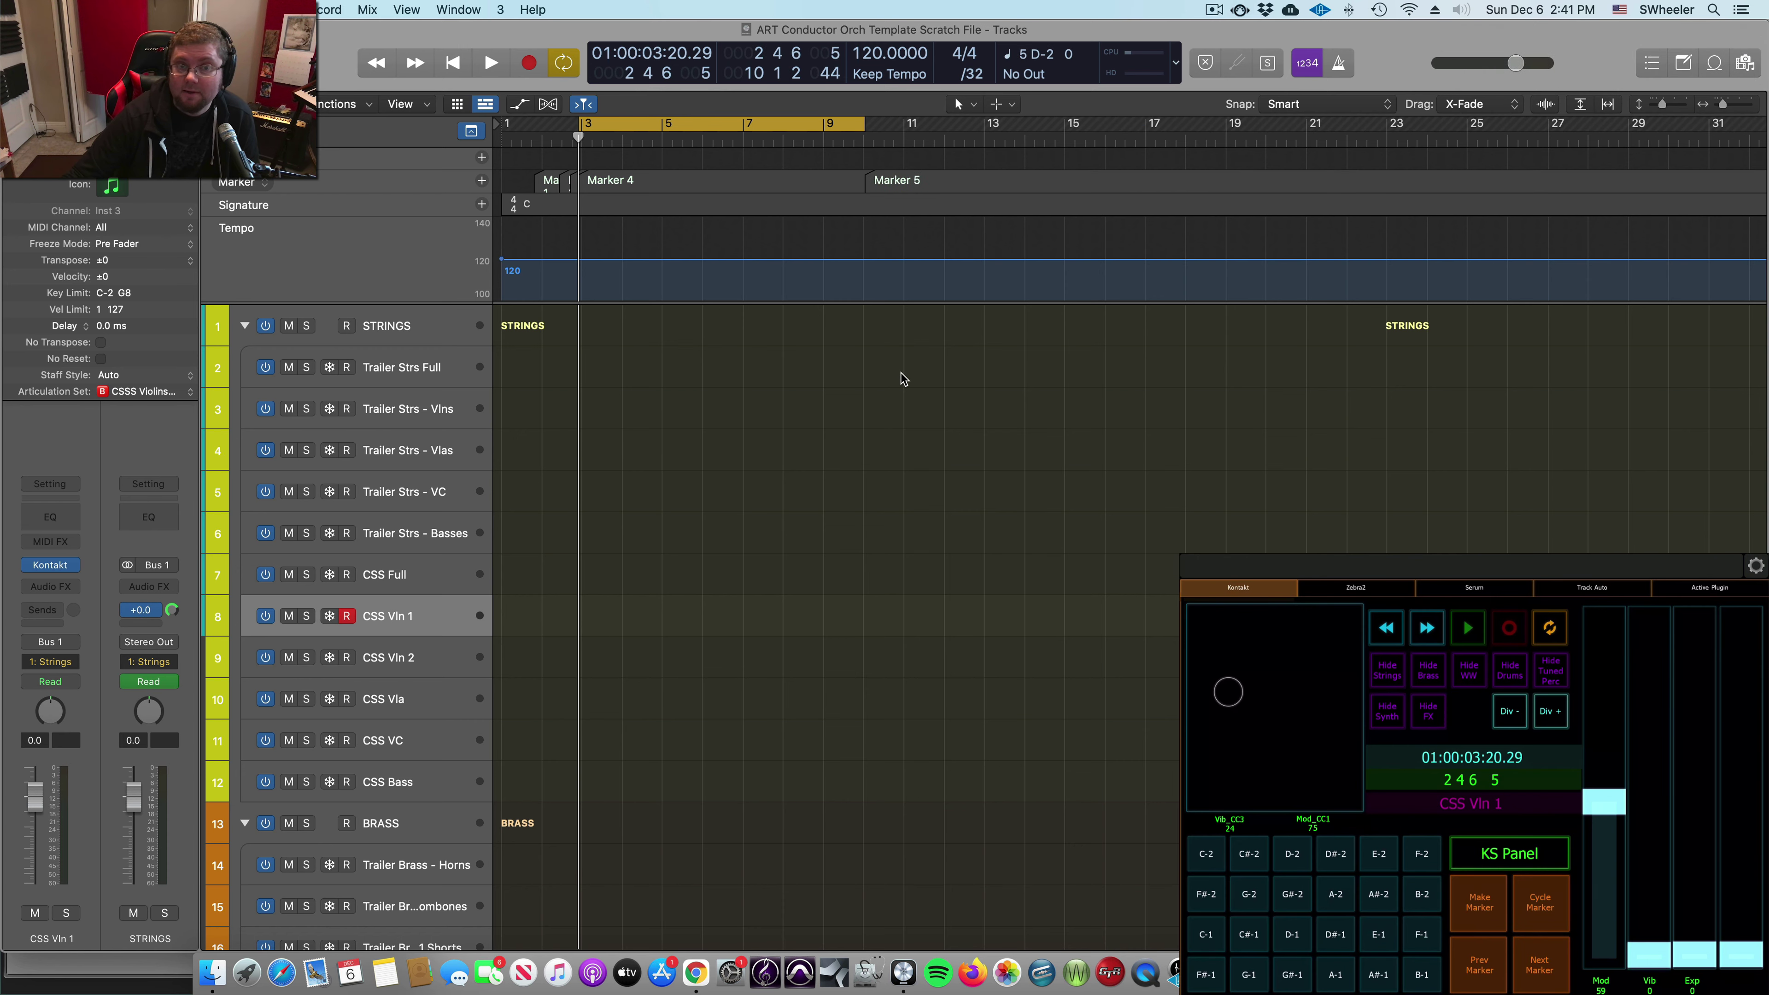
pyautogui.hotkey('alt', '.')
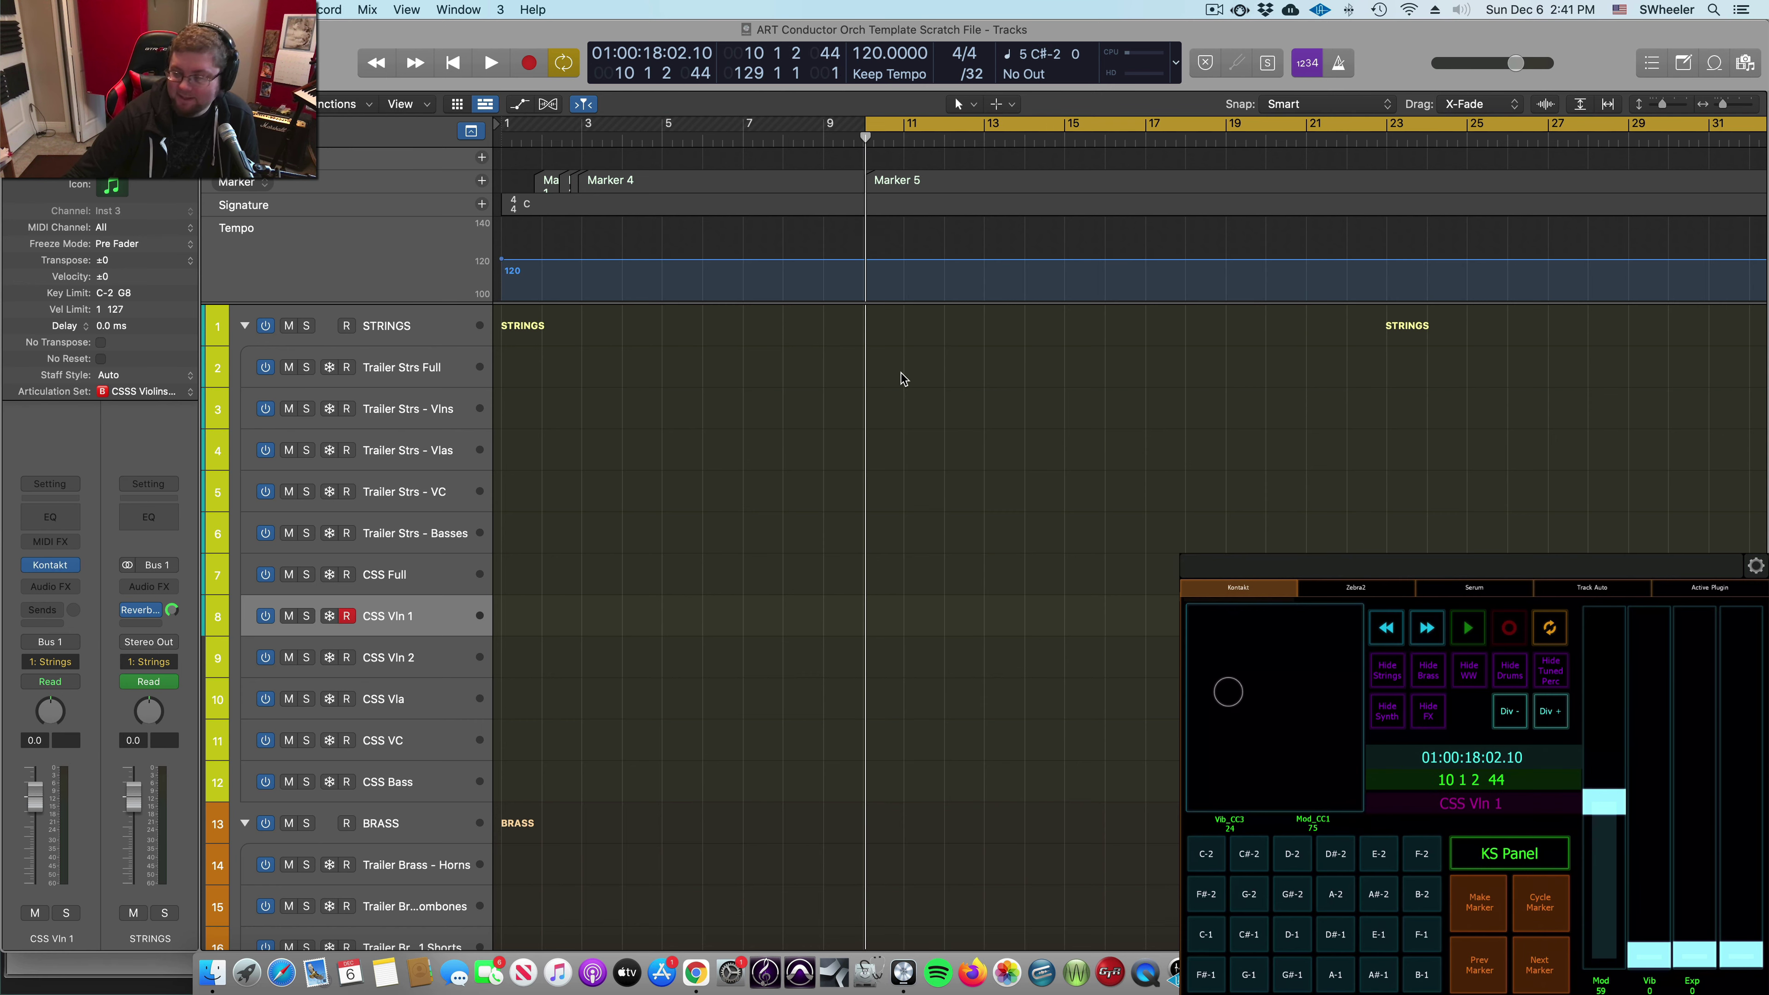
pyautogui.hotkey('alt', ',')
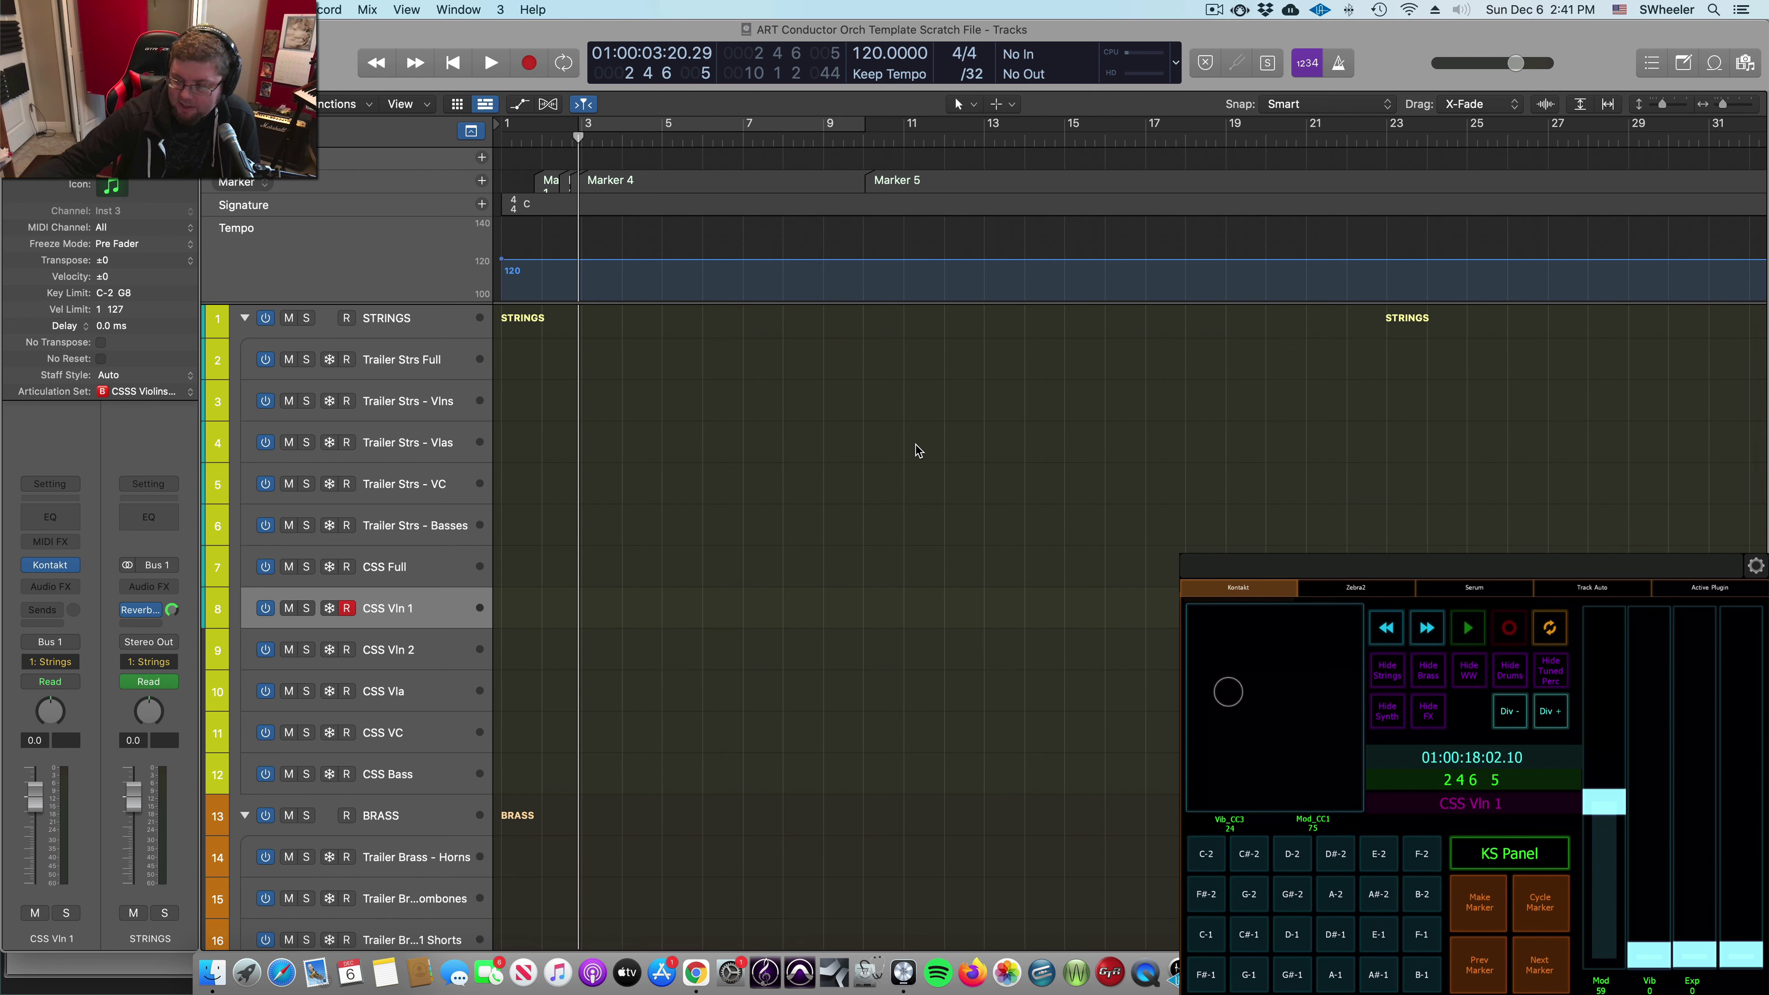
pyautogui.press('space')
pyautogui.press('space')
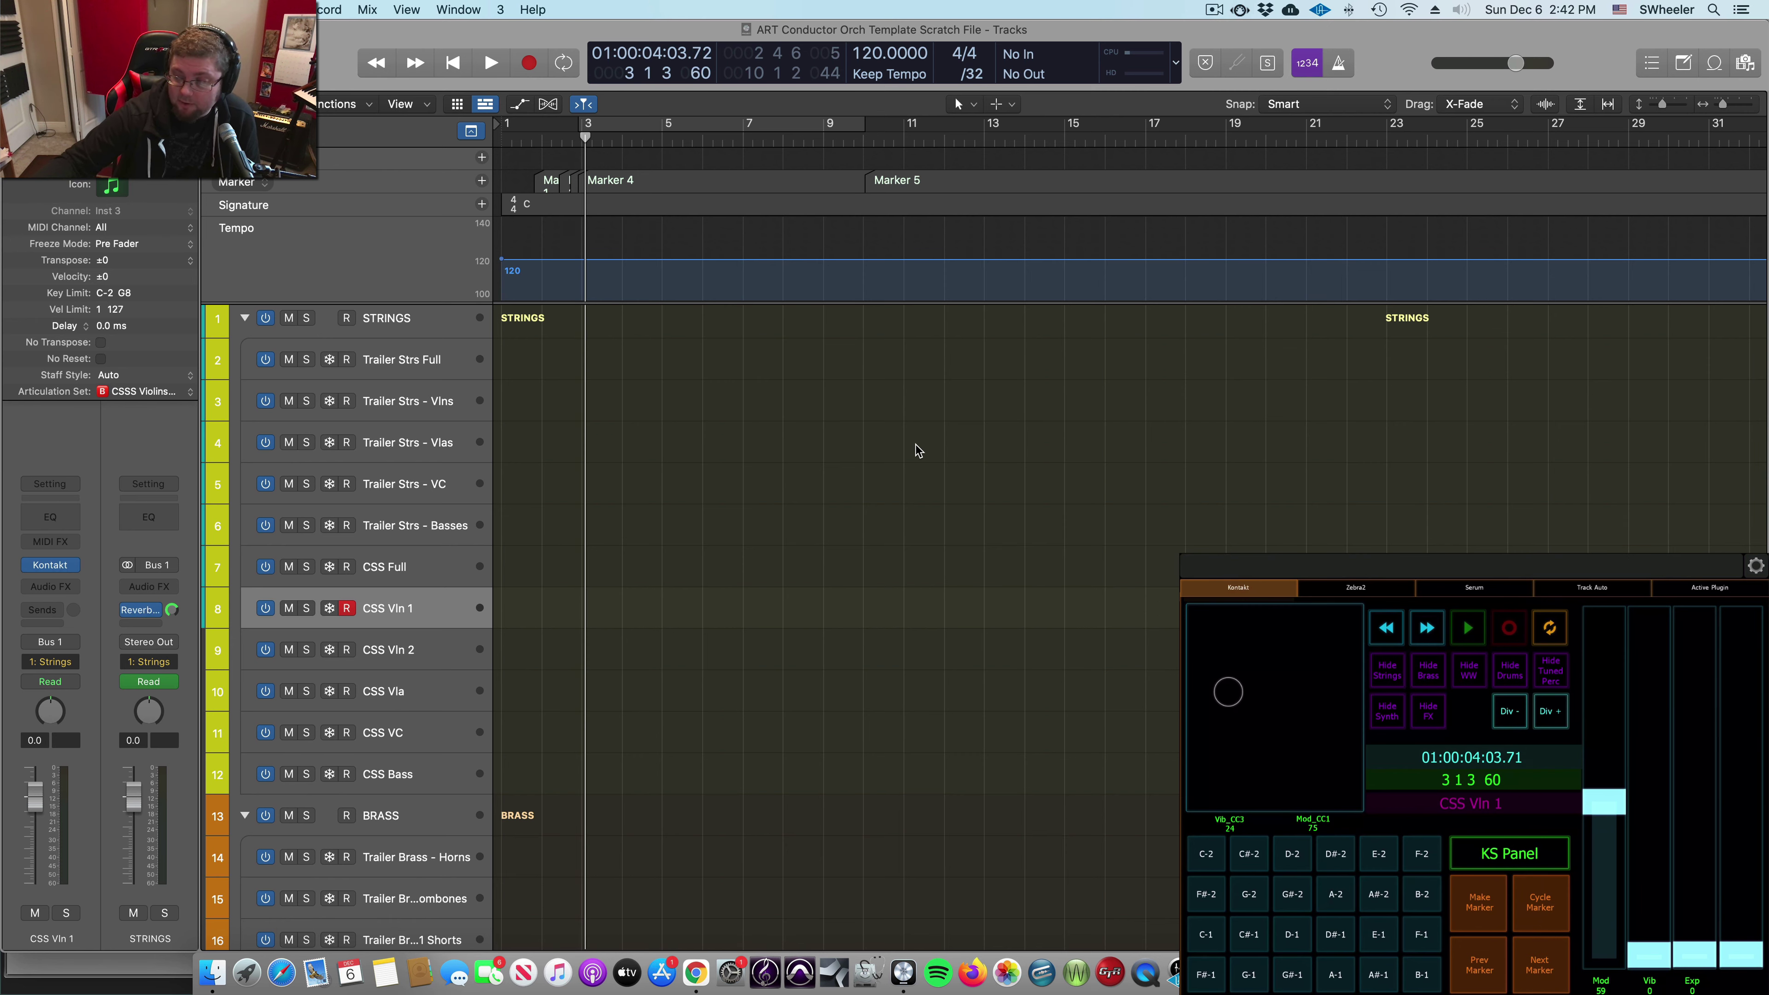
pyautogui.press('c')
pyautogui.press('c')
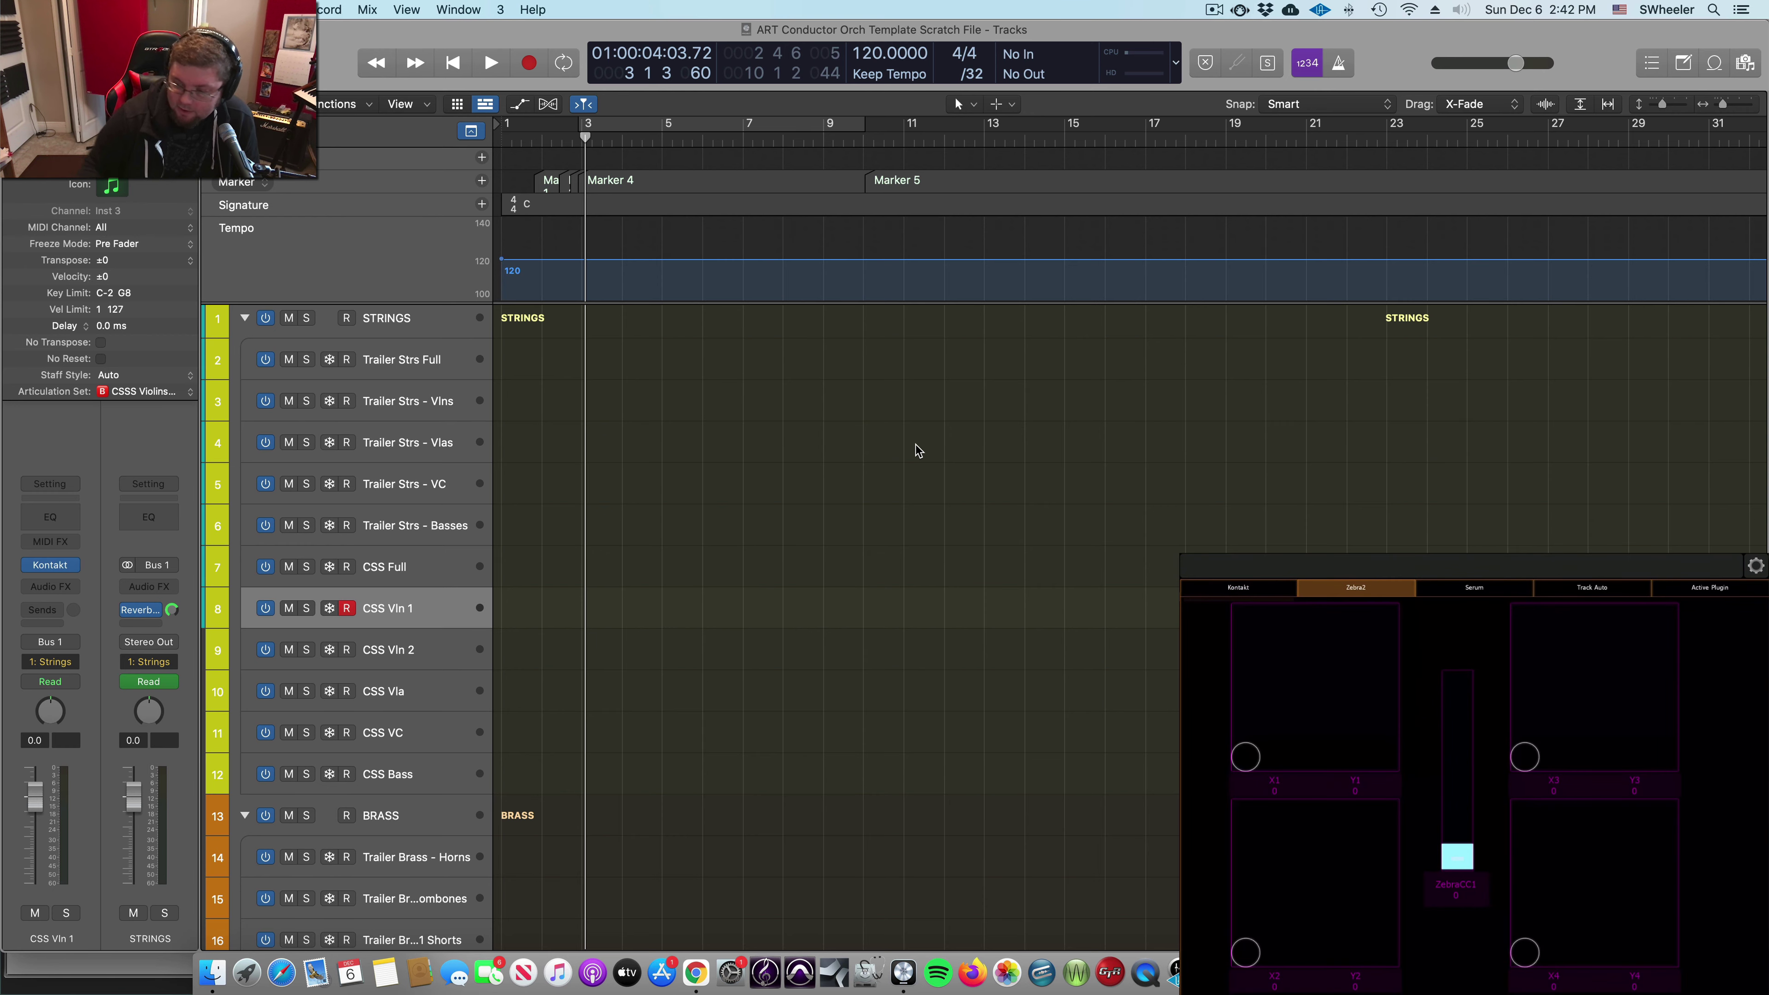
# Step: Expand the SYNTH stack, select Zebra 2 track 89, and open its ZebraHZ instrument window, moved left
pyautogui.scroll(-10, 438, 658)
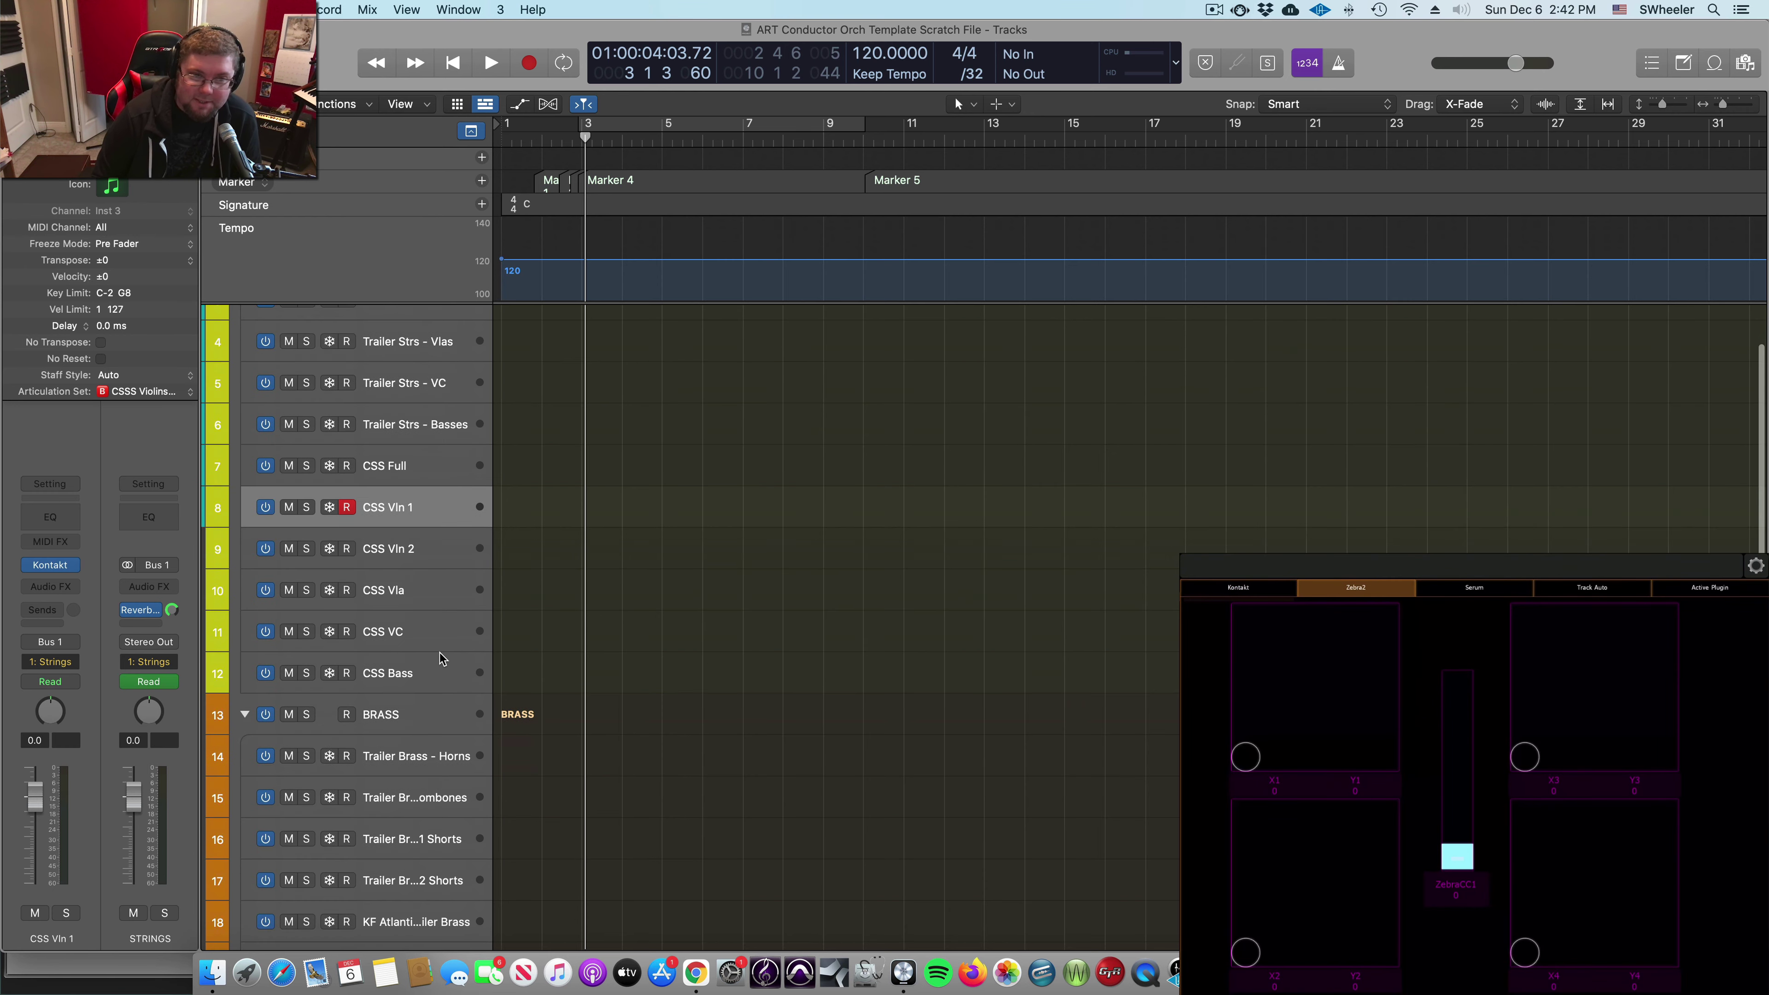
pyautogui.scroll(-5, 439, 671)
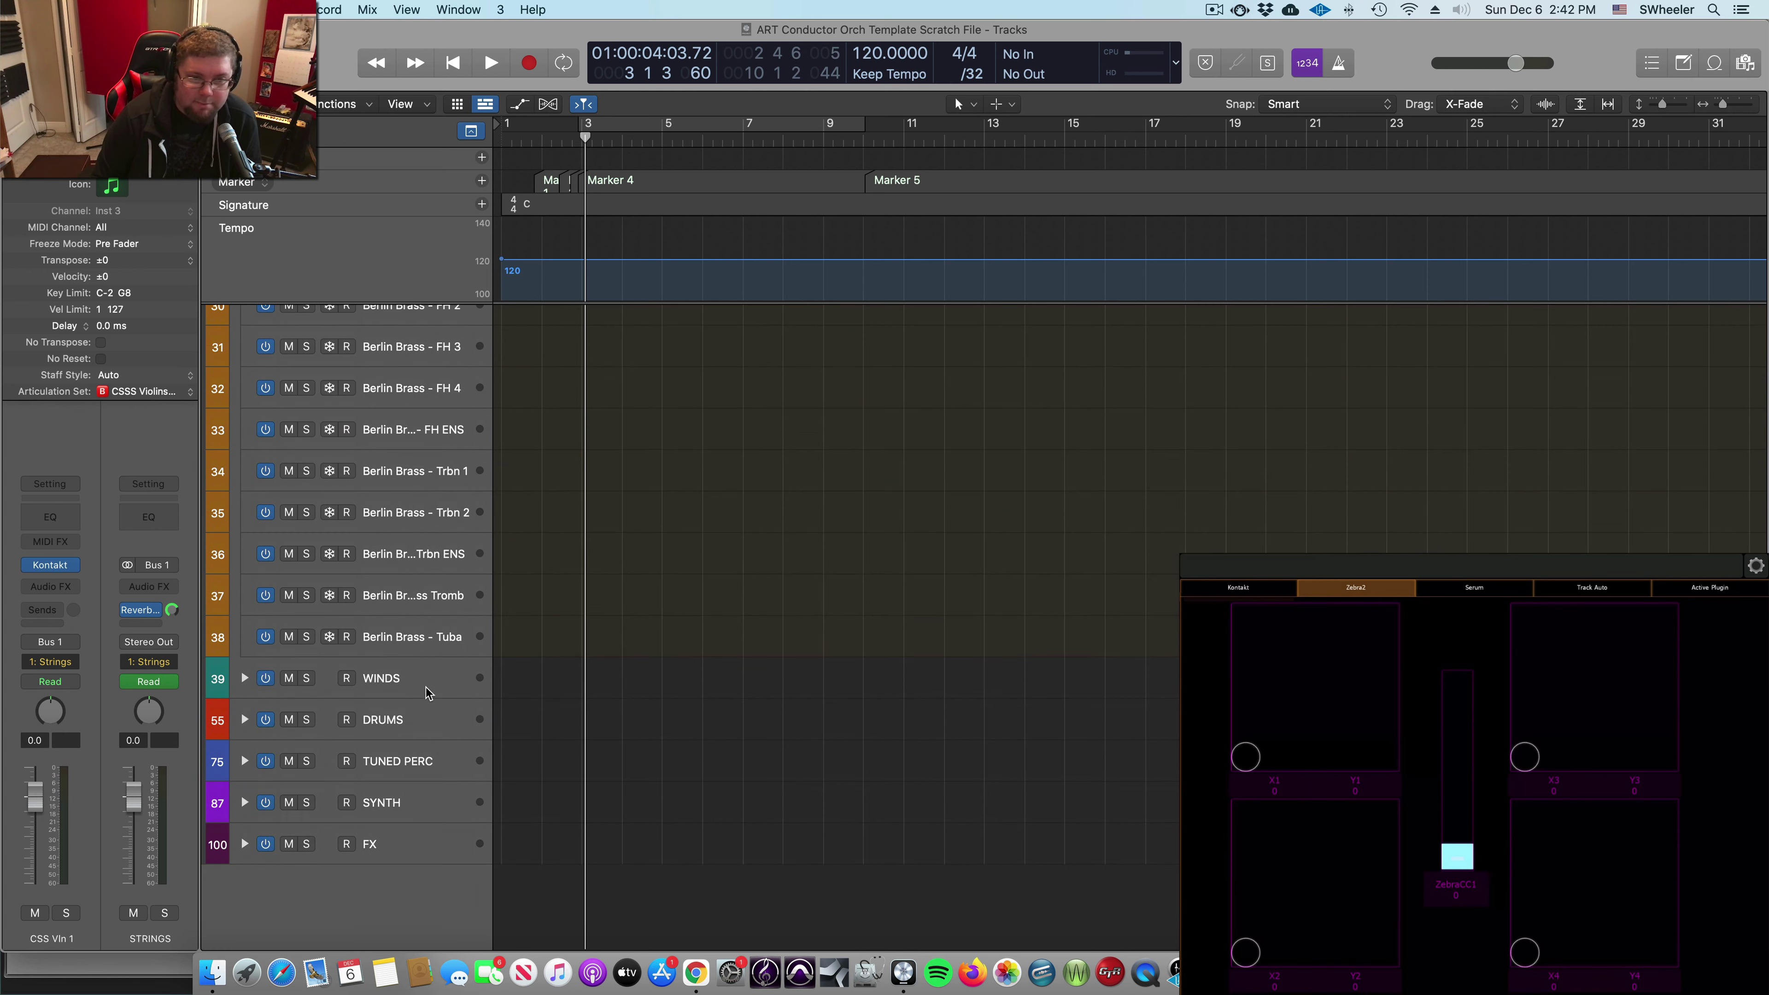
pyautogui.click(245, 803)
pyautogui.scroll(-5, 432, 669)
pyautogui.click(430, 666)
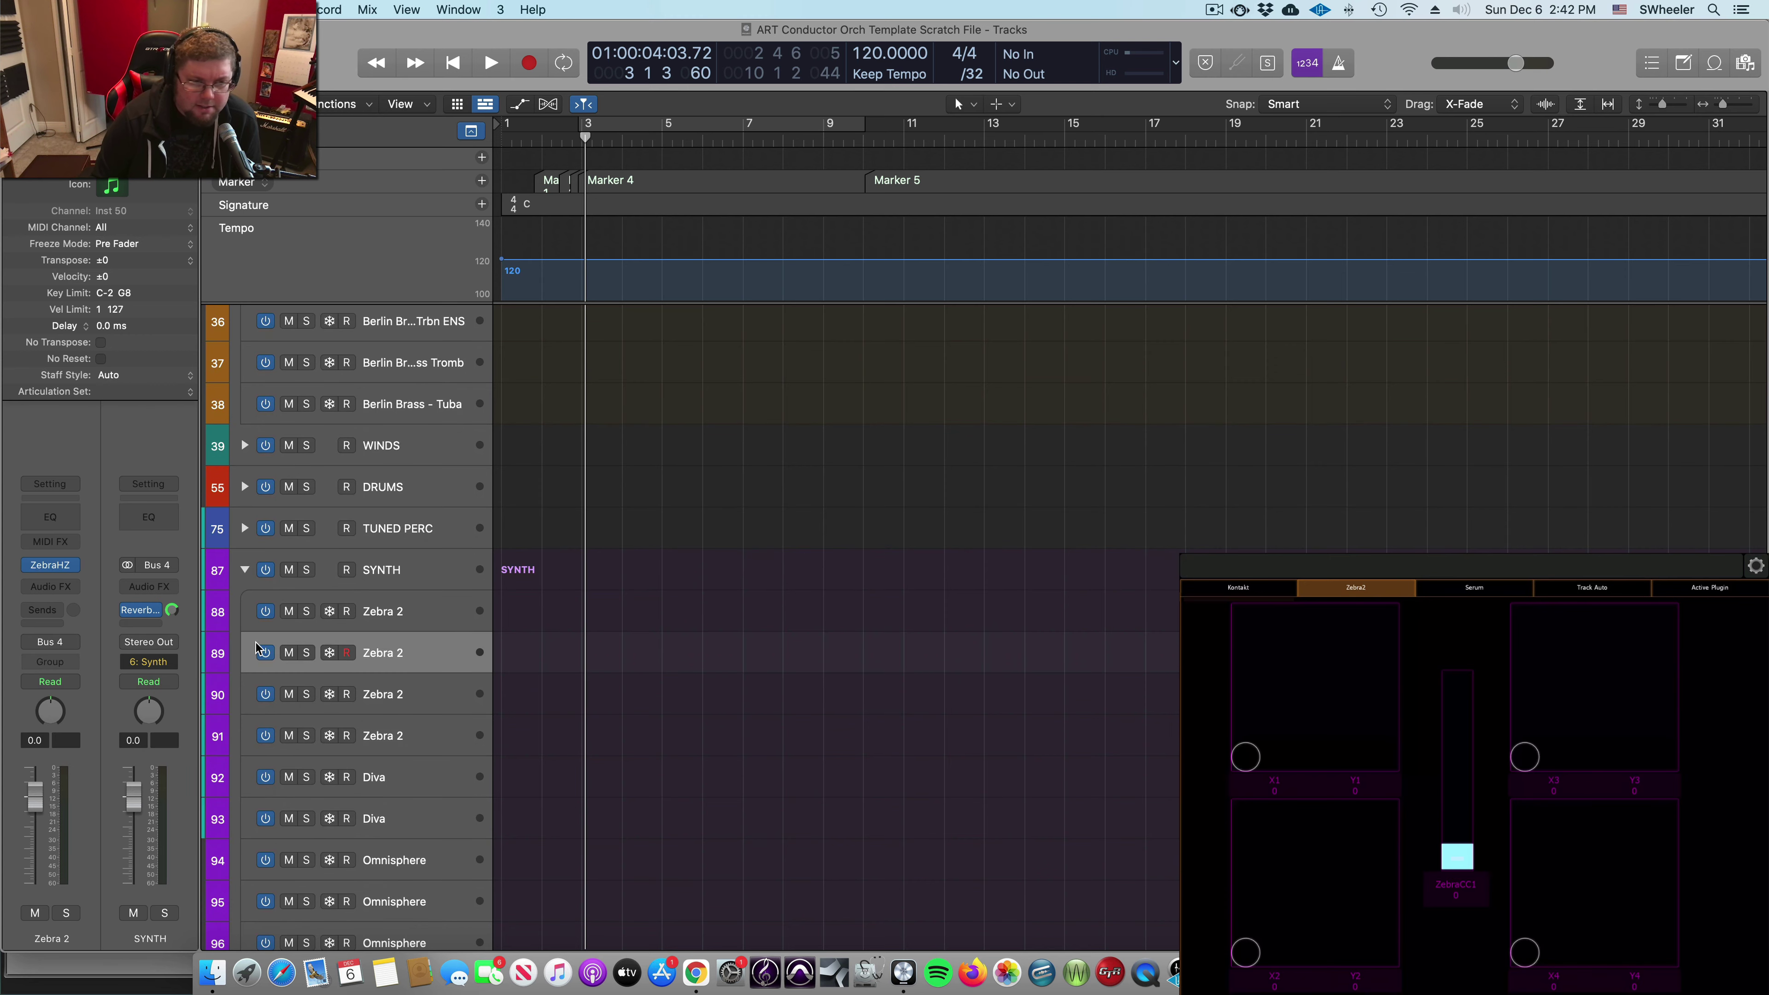
pyautogui.click(52, 565)
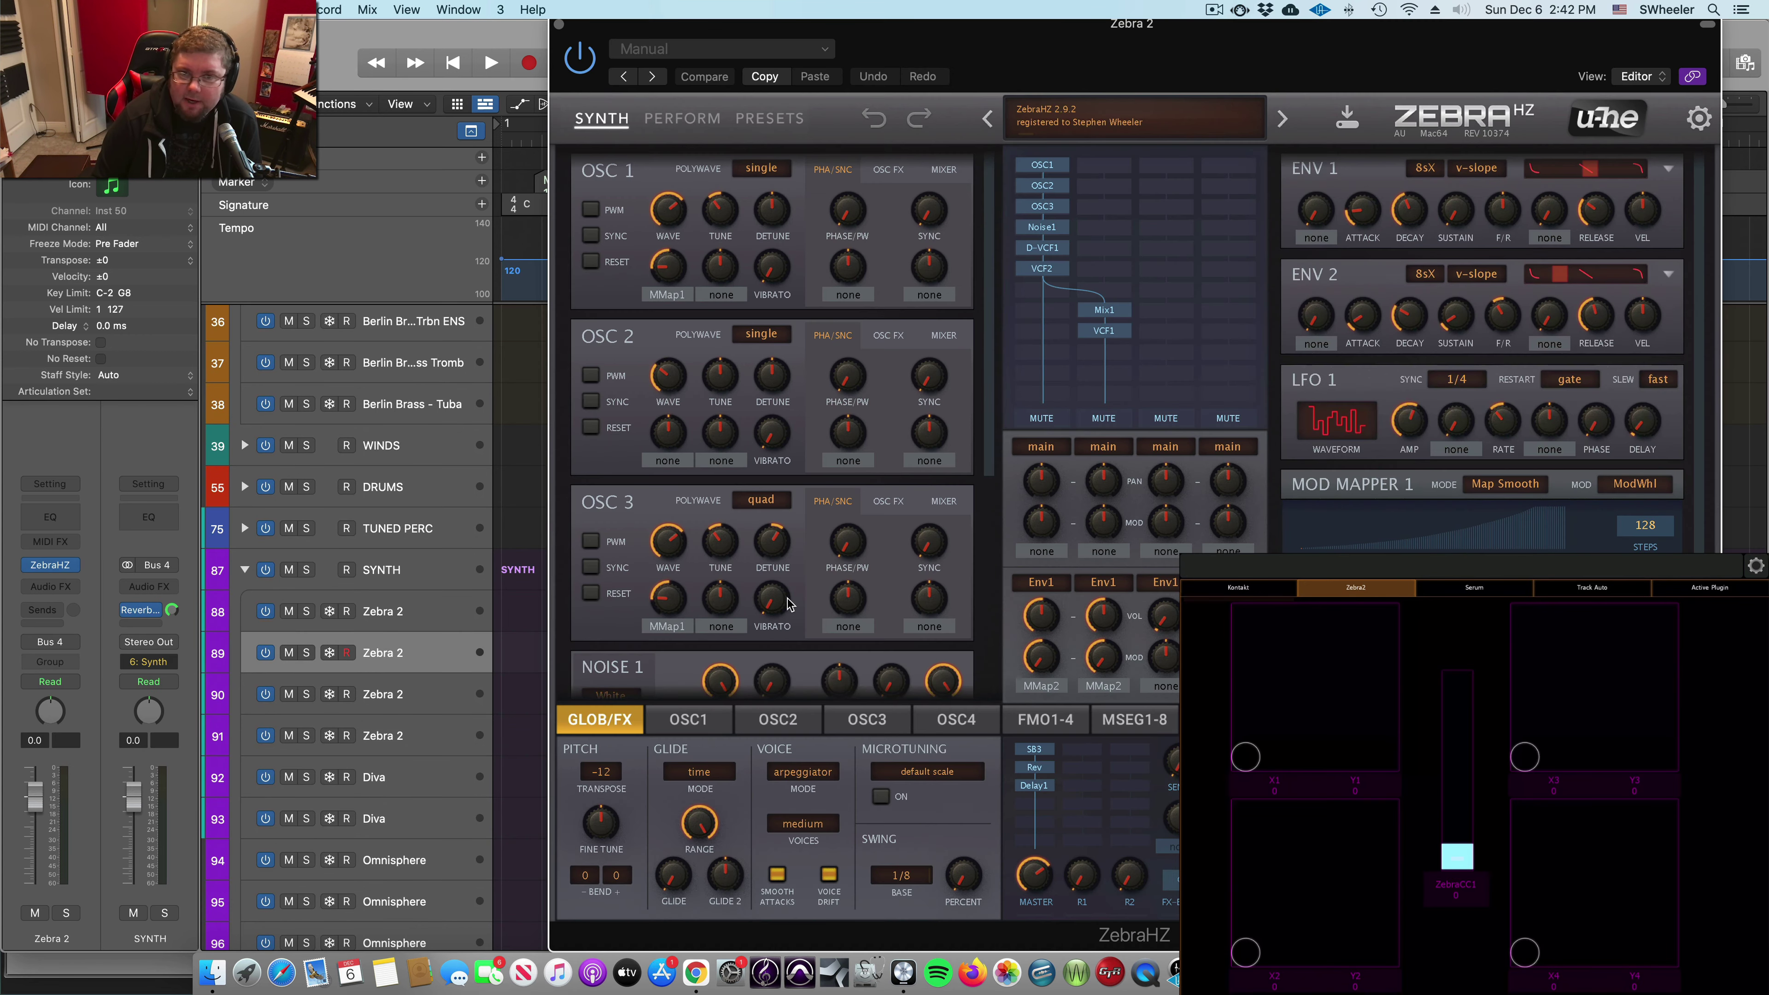
pyautogui.moveTo(1291, 59); pyautogui.dragTo(1106, 57)
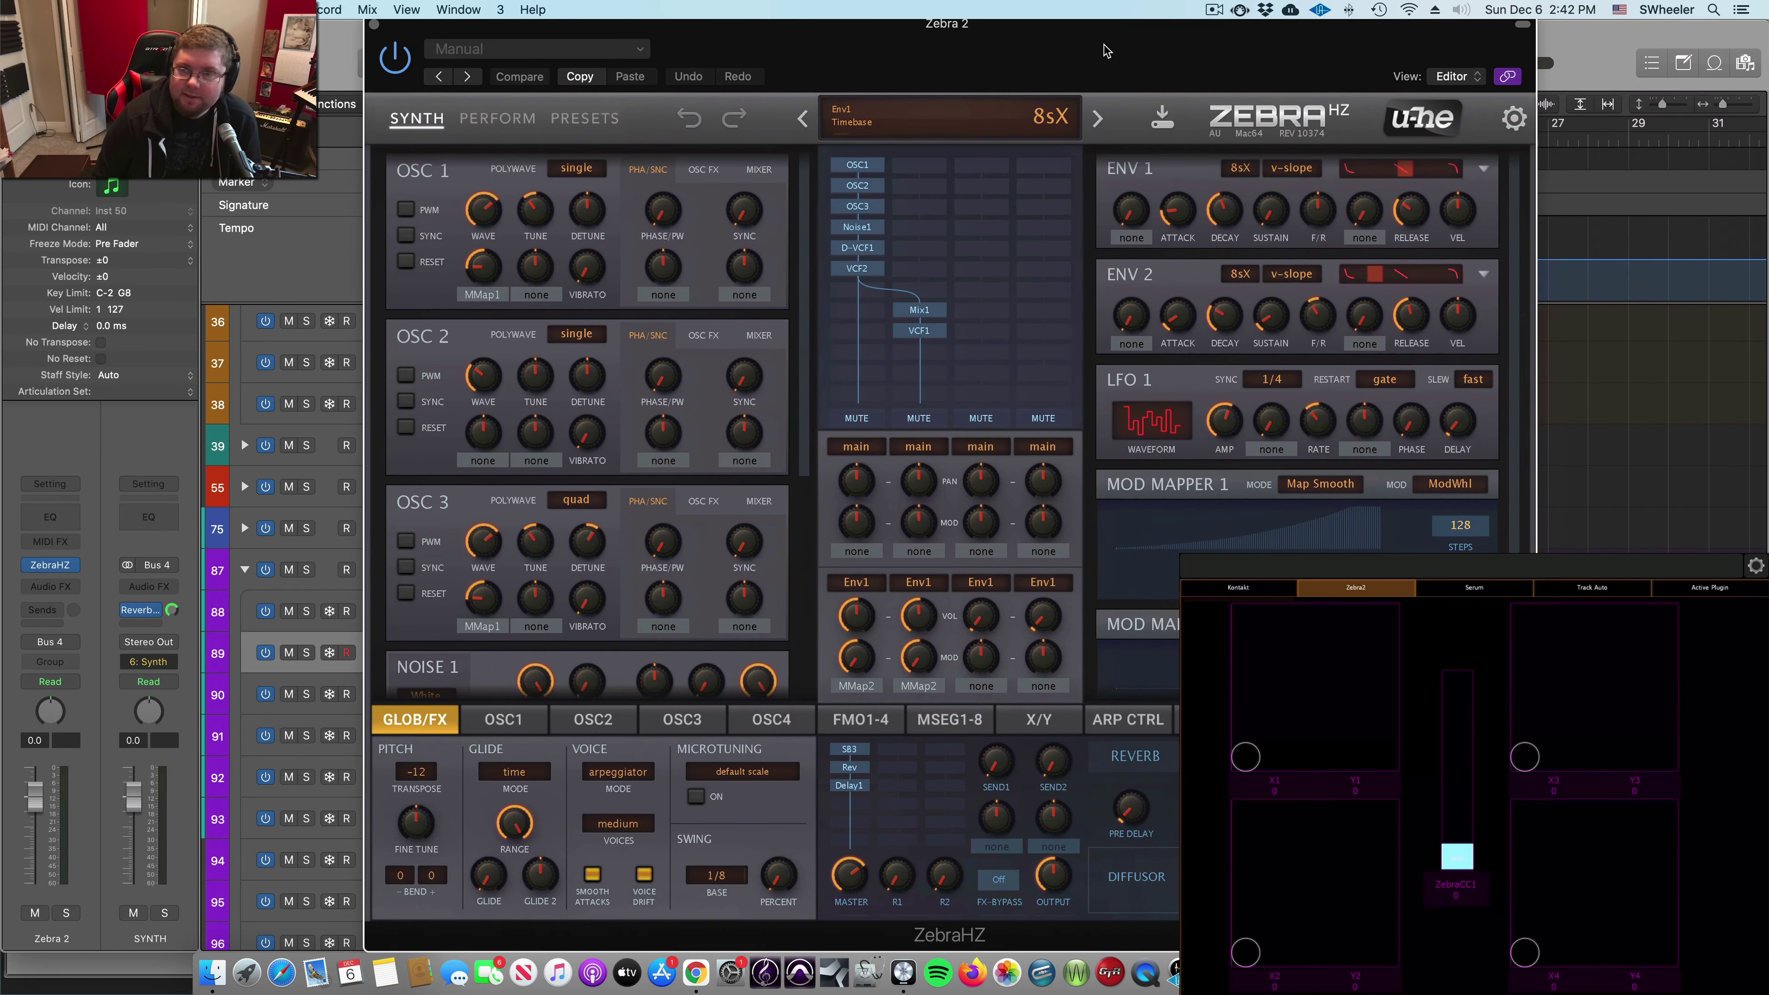
# Step: Open the ZebraHZ preset browser, then view the OSC1–OSC4 oscillator pages and the MSEG envelope panel
pyautogui.click(605, 122)
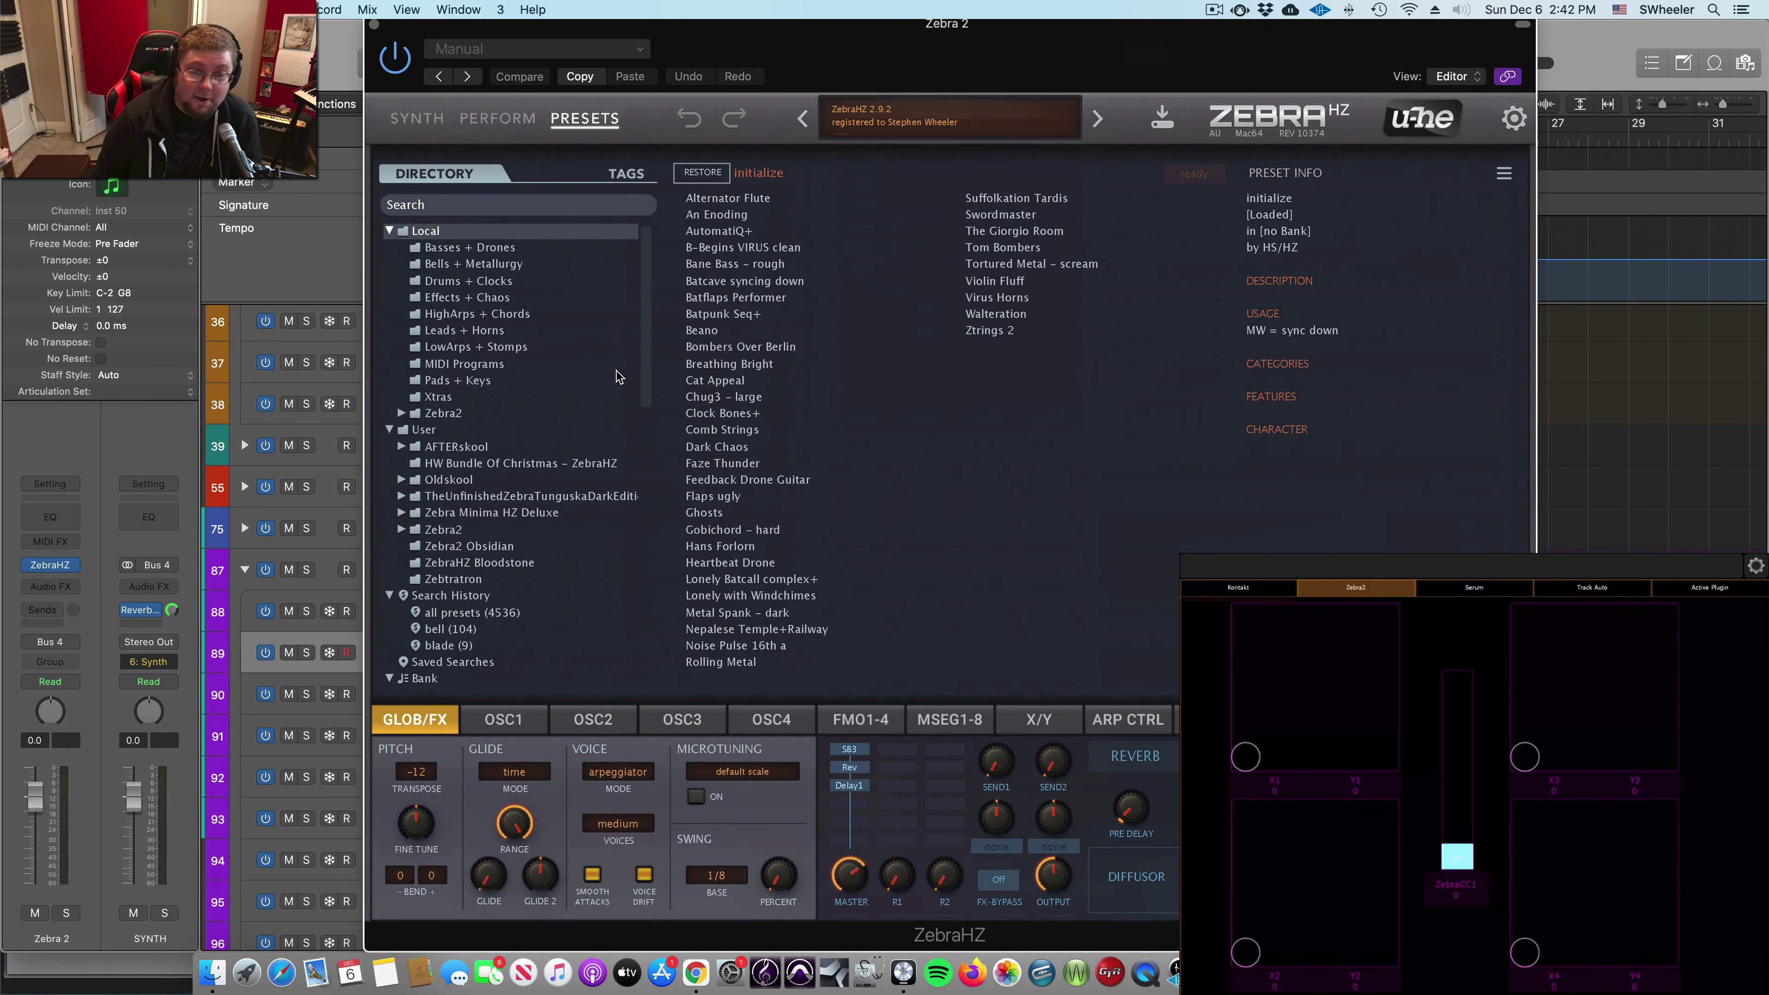
pyautogui.scroll(-5, 623, 470)
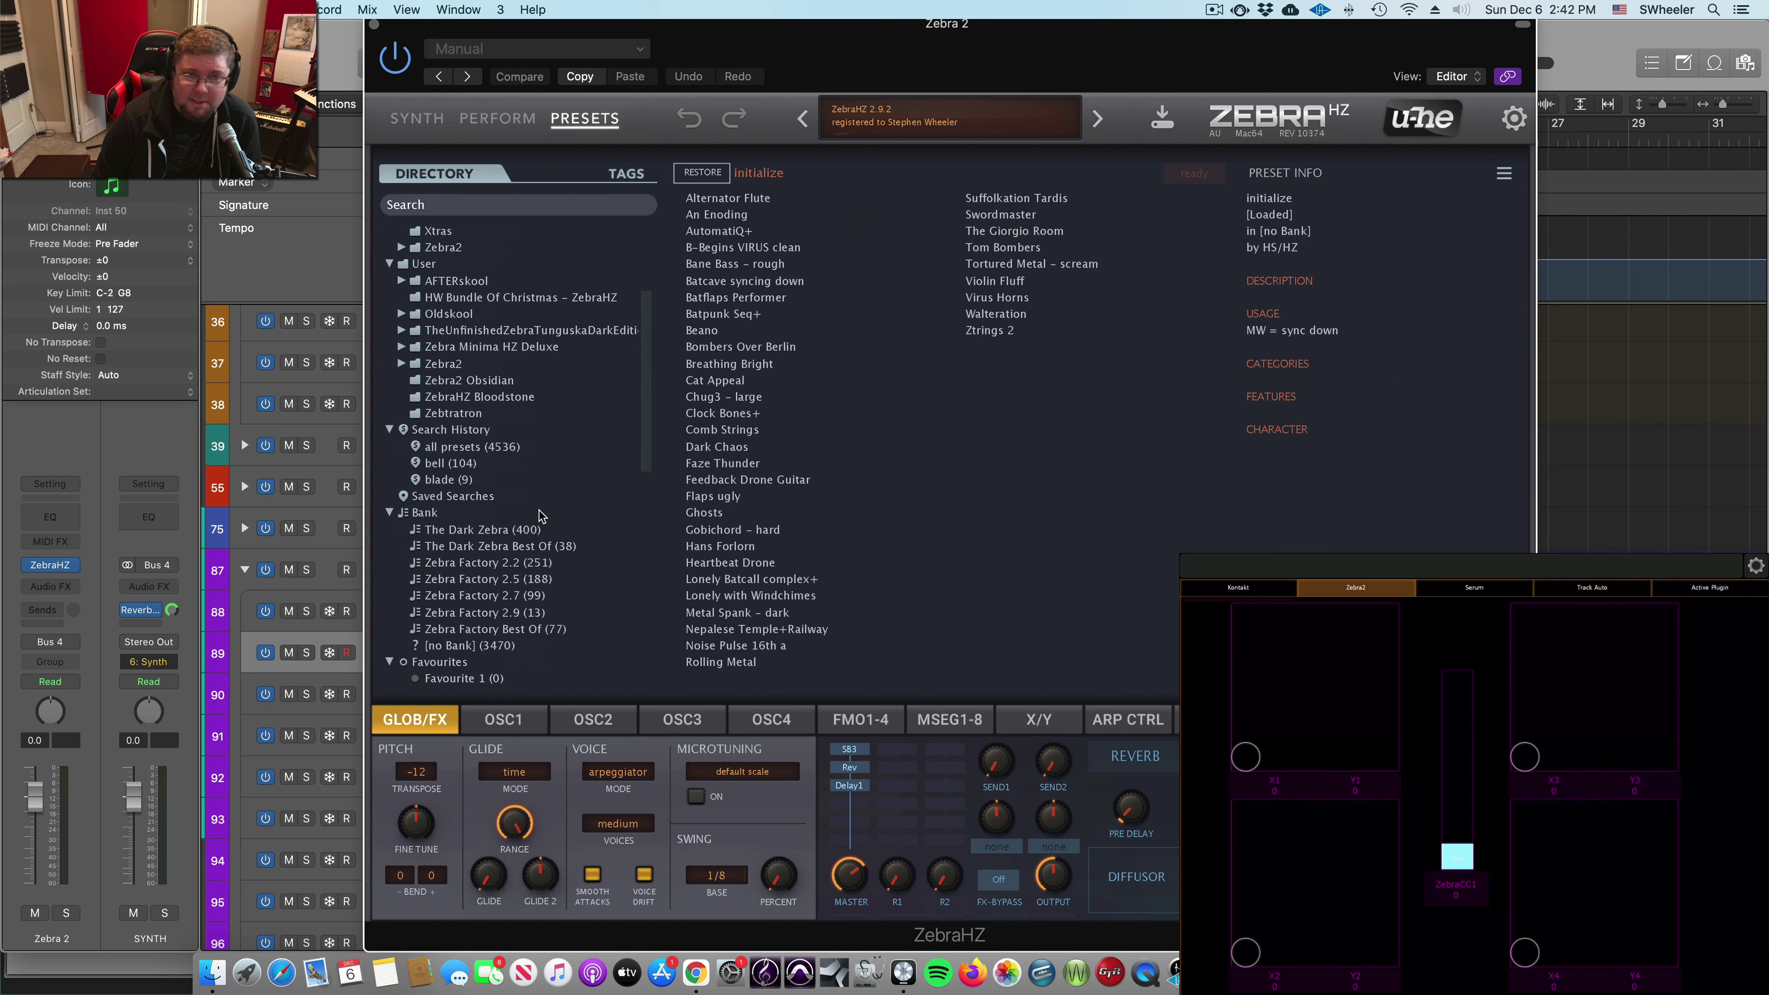
pyautogui.scroll(-2, 546, 515)
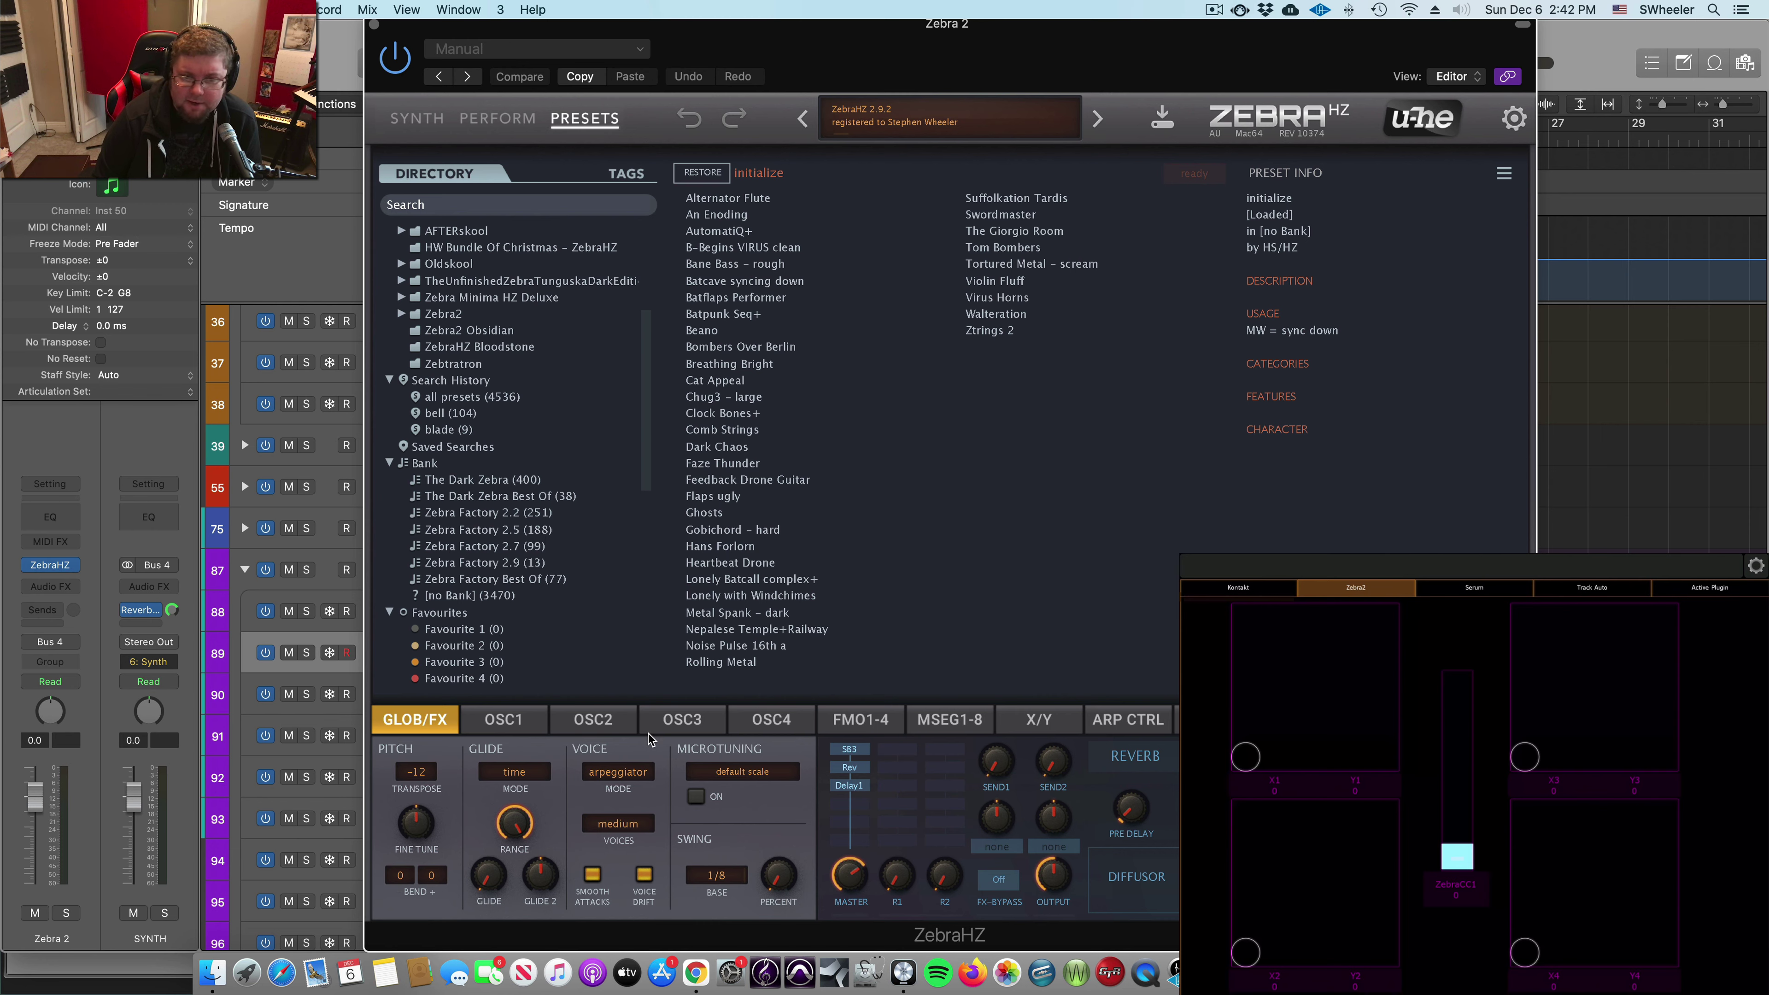
pyautogui.click(534, 723)
pyautogui.click(606, 722)
pyautogui.click(717, 723)
pyautogui.click(772, 722)
pyautogui.click(953, 722)
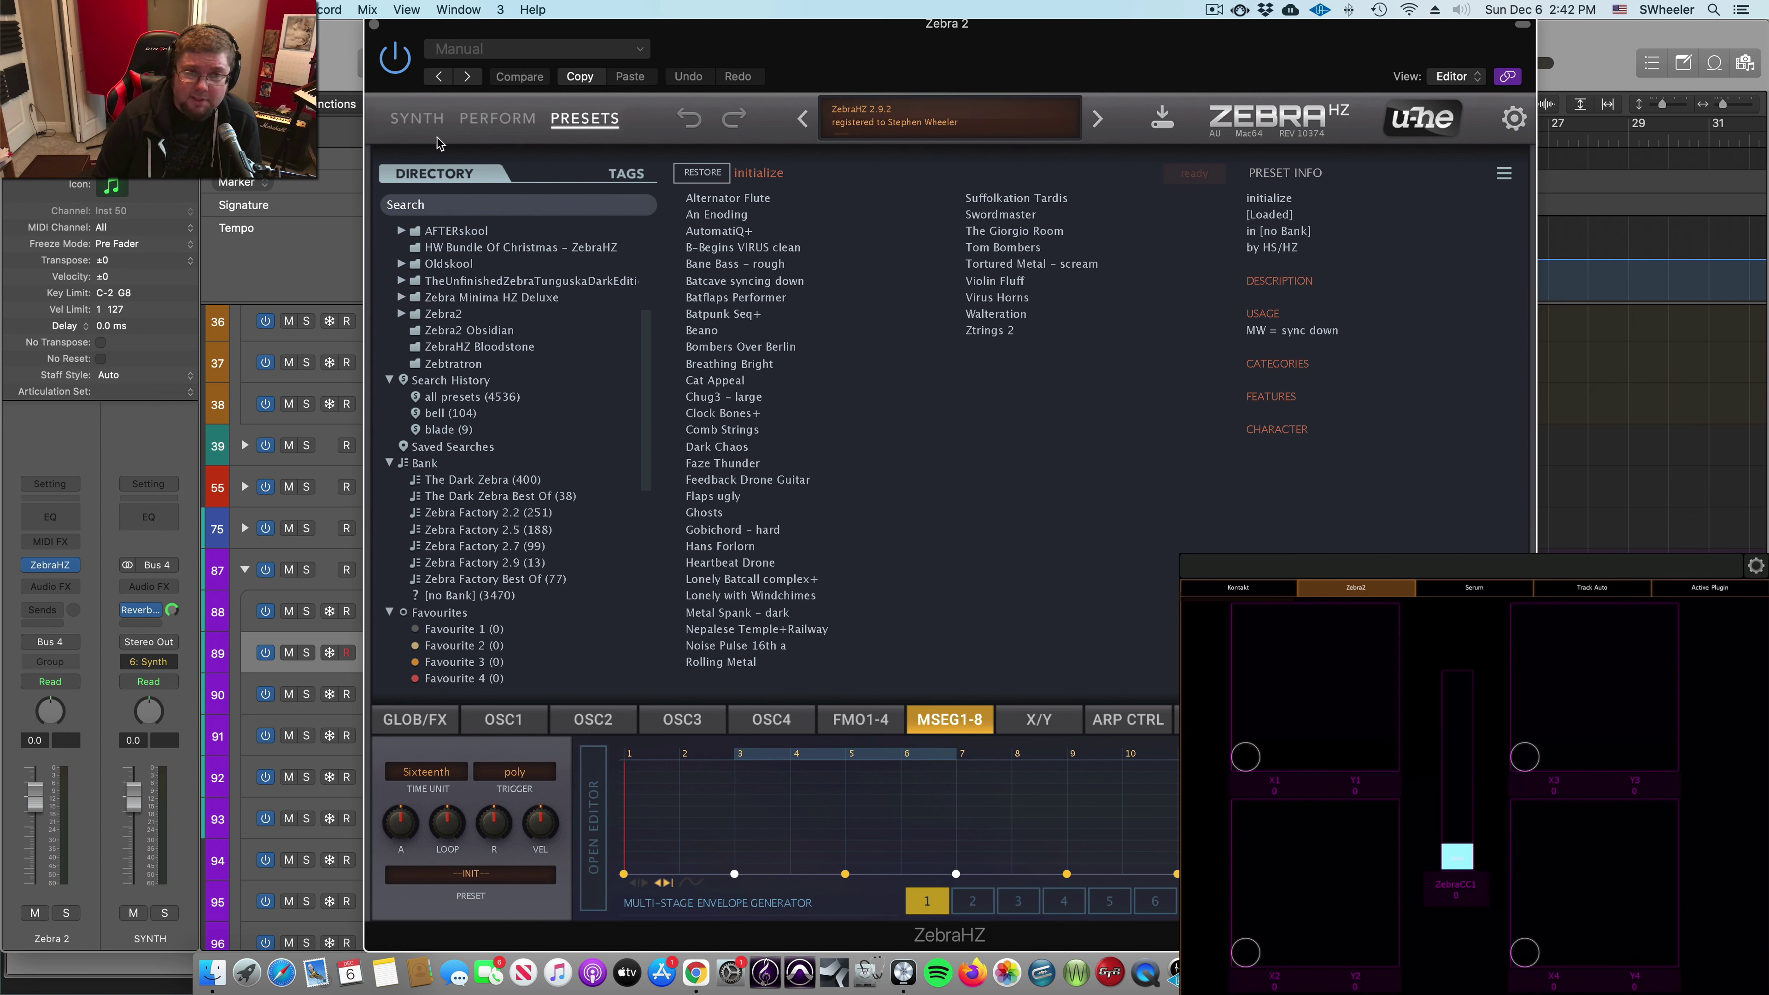
# Step: Switch to the SYNTH page and back to PRESETS, scrolling the directory to the top
pyautogui.click(418, 120)
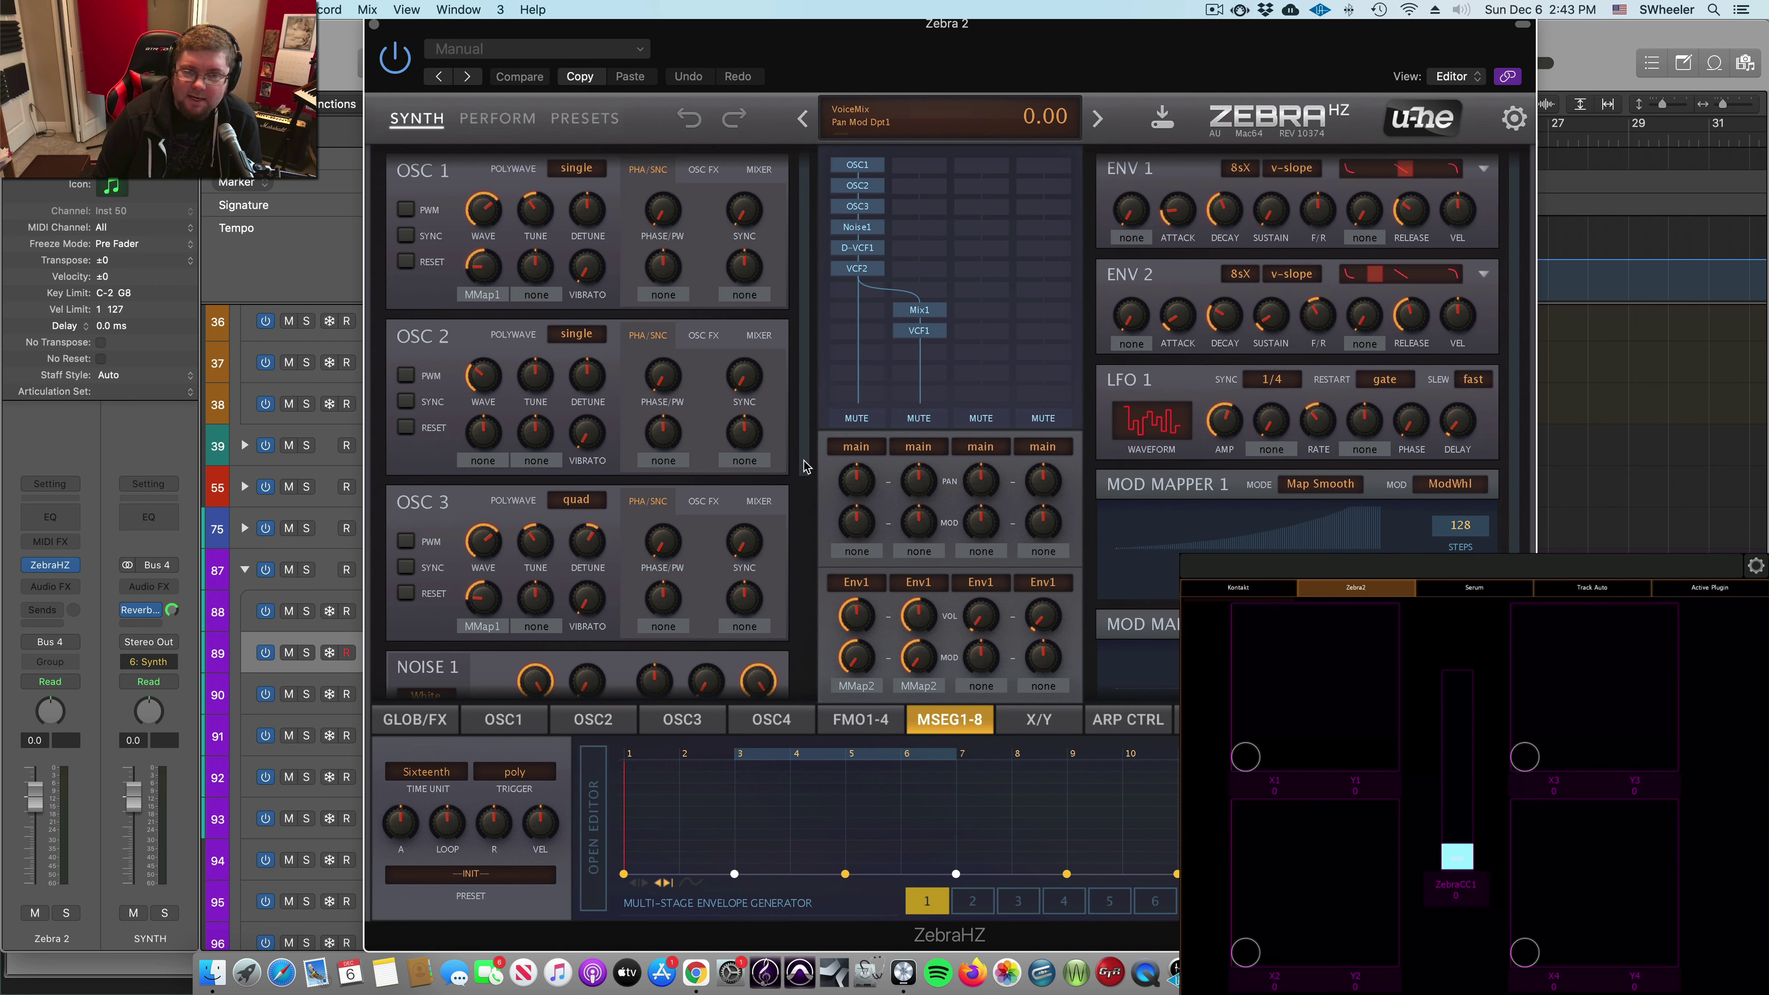
pyautogui.click(585, 120)
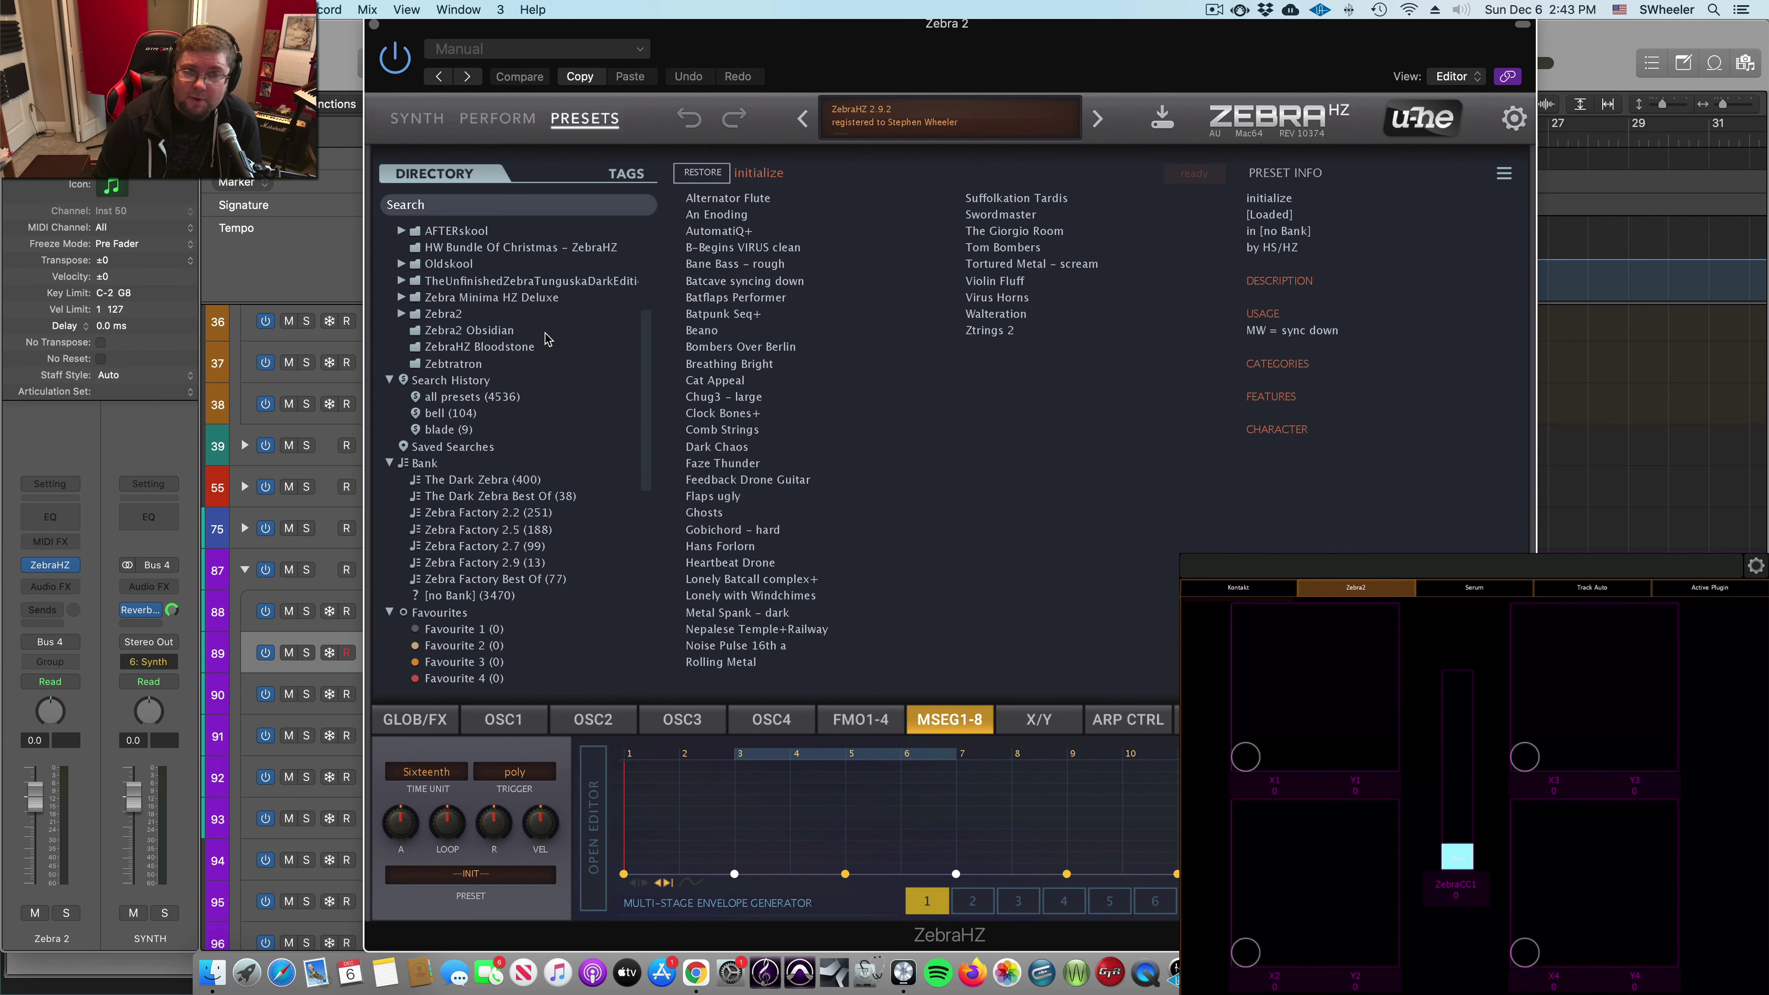
pyautogui.scroll(5, 525, 391)
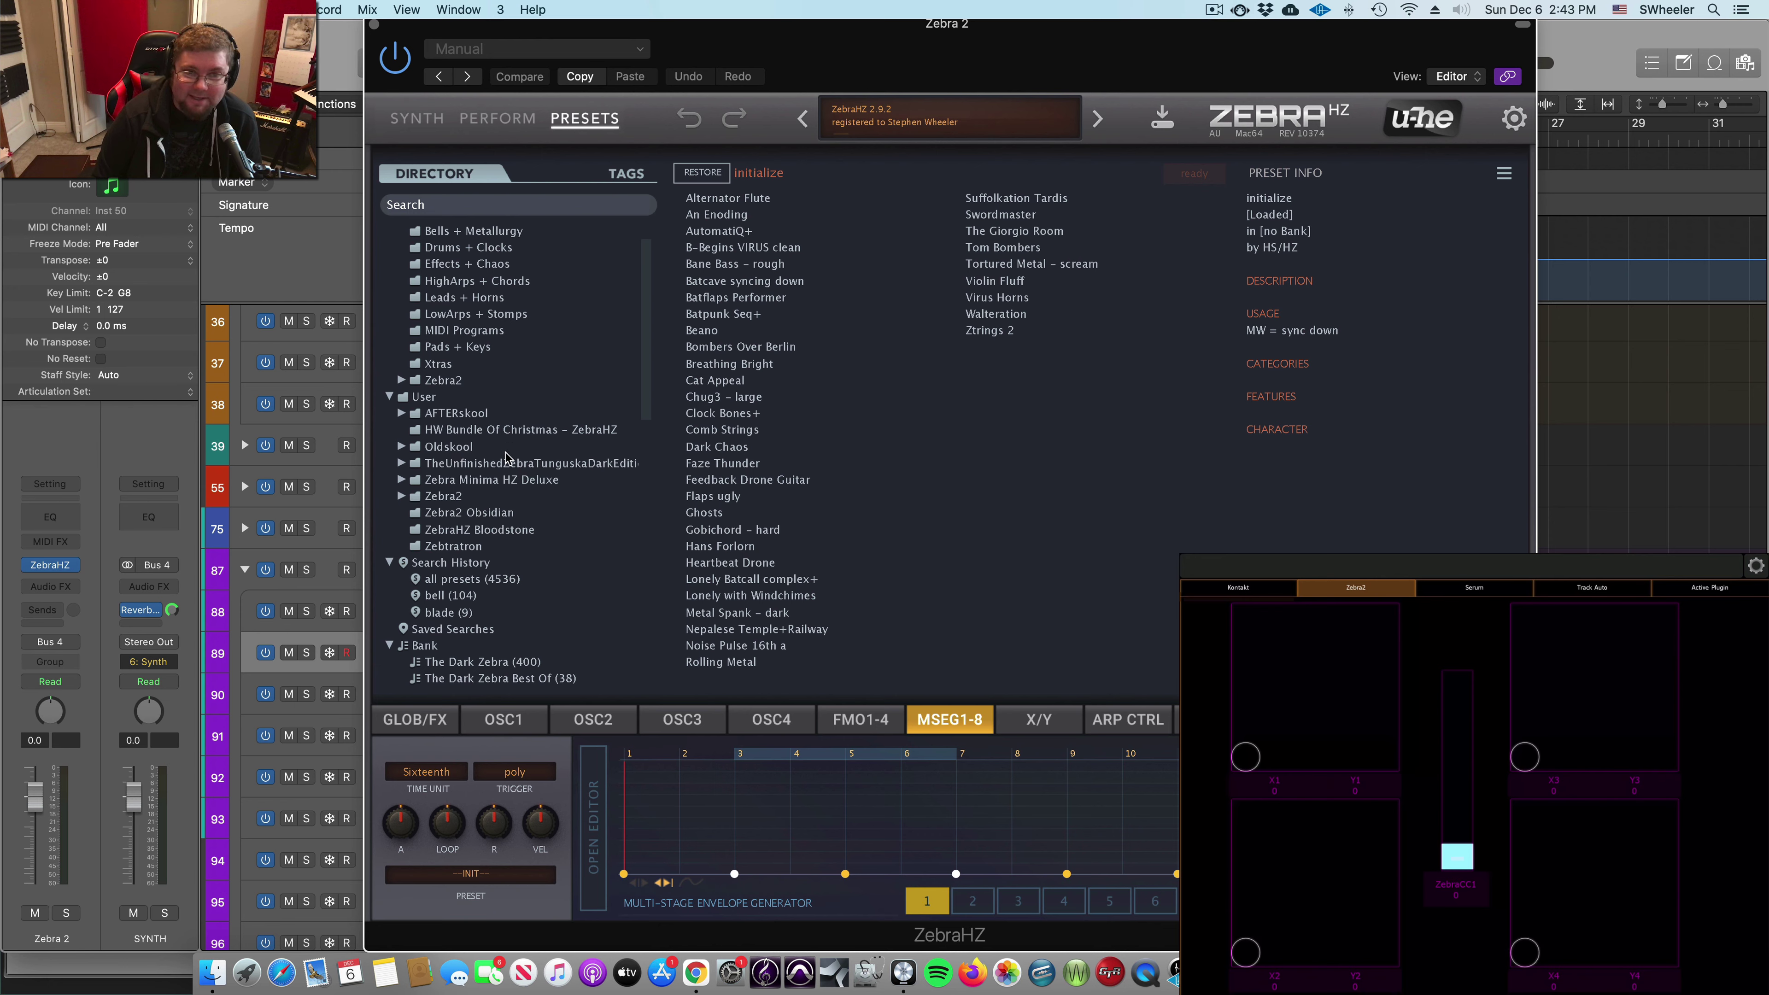
# Step: Select the HW Bundle Of Christmas – ZebraHZ folder under User to list its presets
pyautogui.click(523, 430)
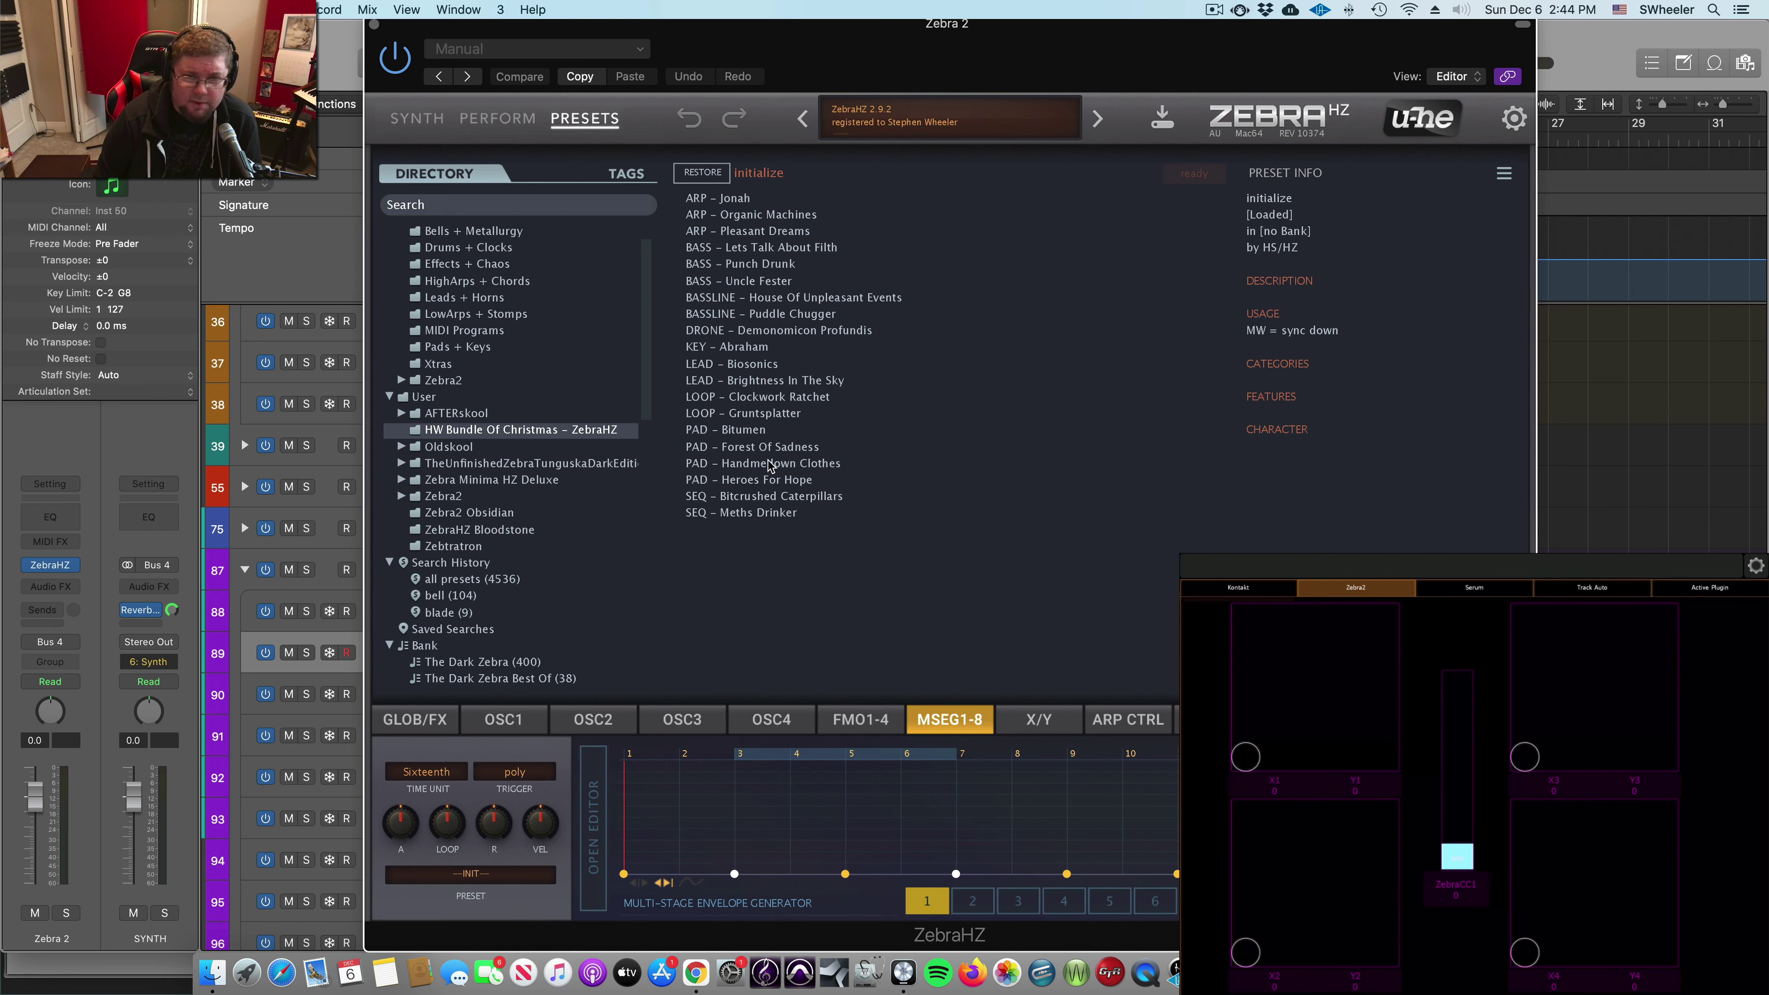
# Step: Audition PAD presets Bitumen, Forest Of Sadness and Handmedown Clothes, then load DRONE – Demonomicon Profundis on the Perform page
pyautogui.click(746, 435)
pyautogui.click(746, 449)
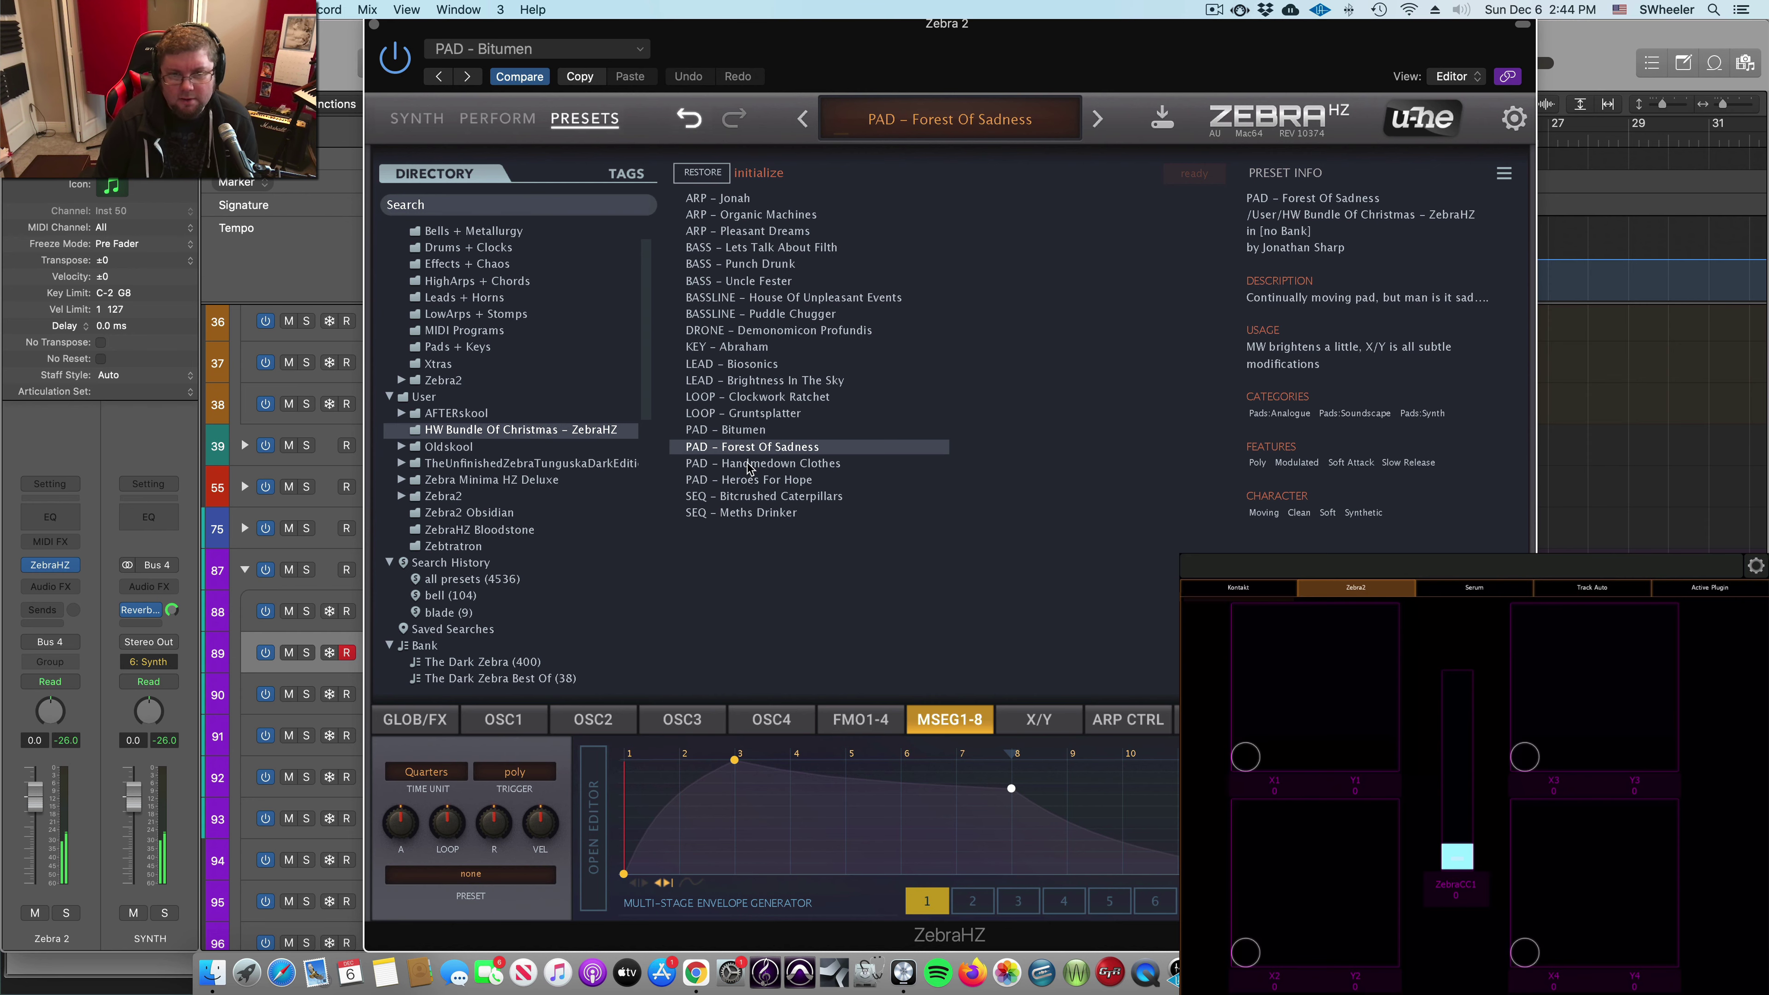
pyautogui.click(497, 119)
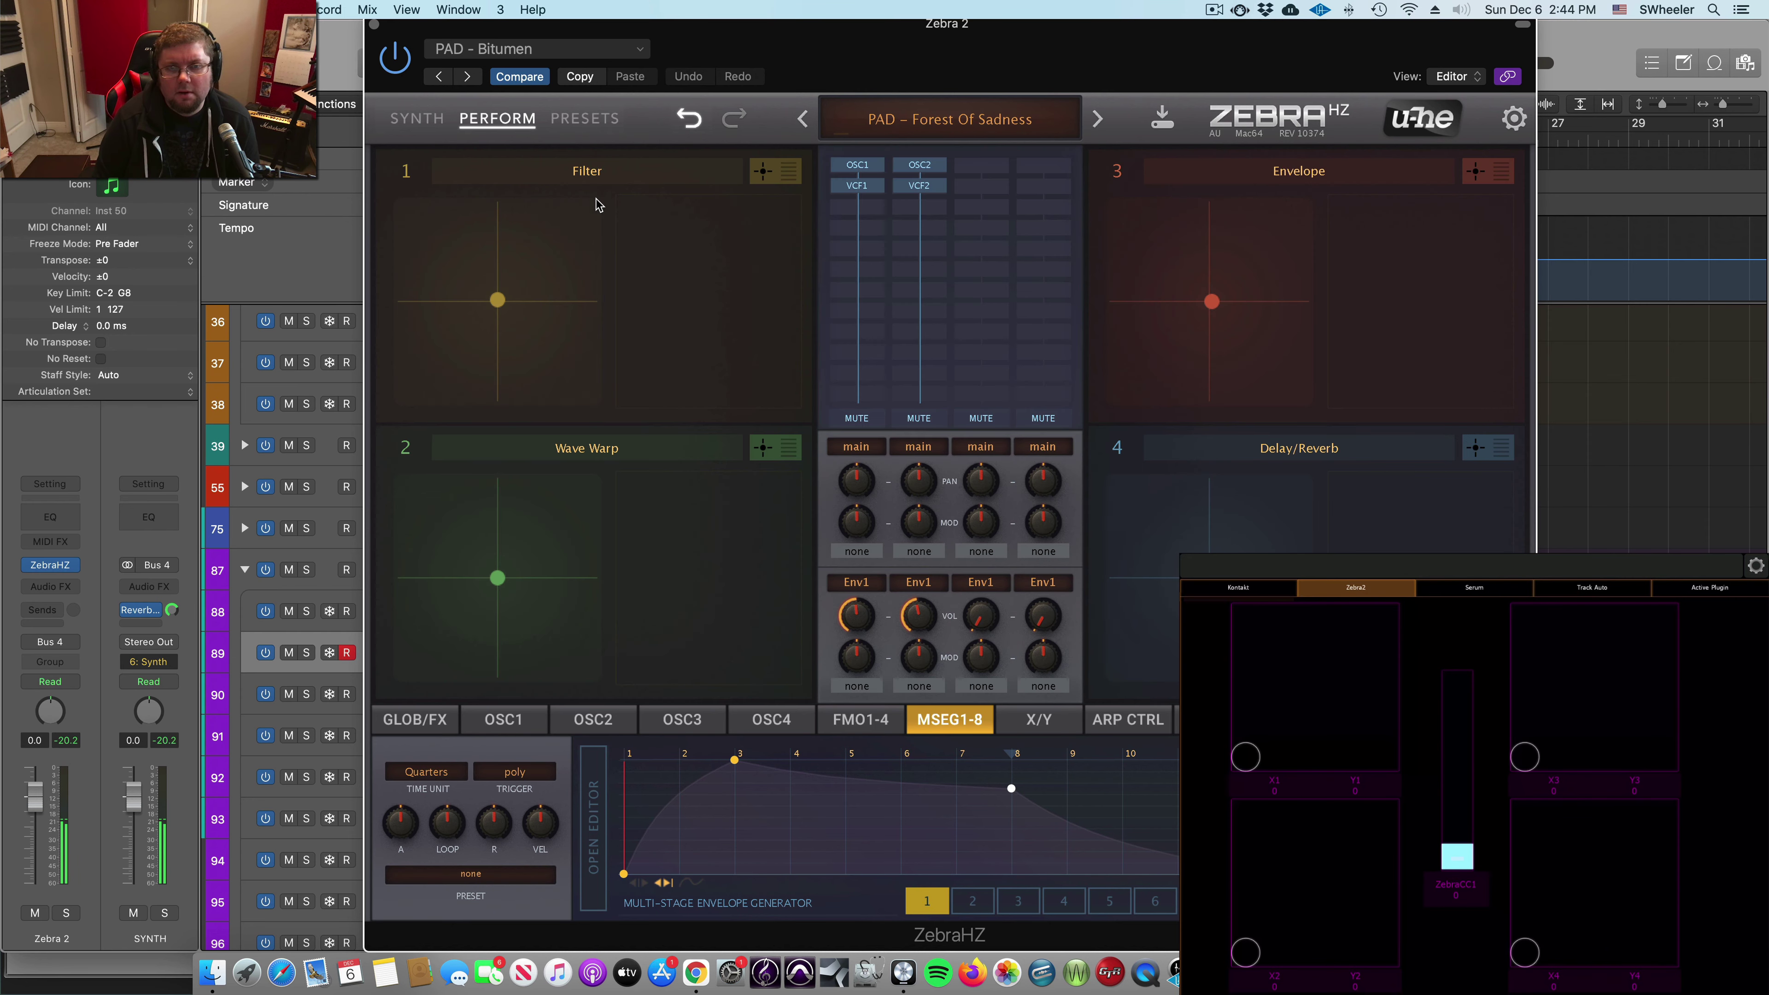
pyautogui.click(587, 119)
pyautogui.click(801, 464)
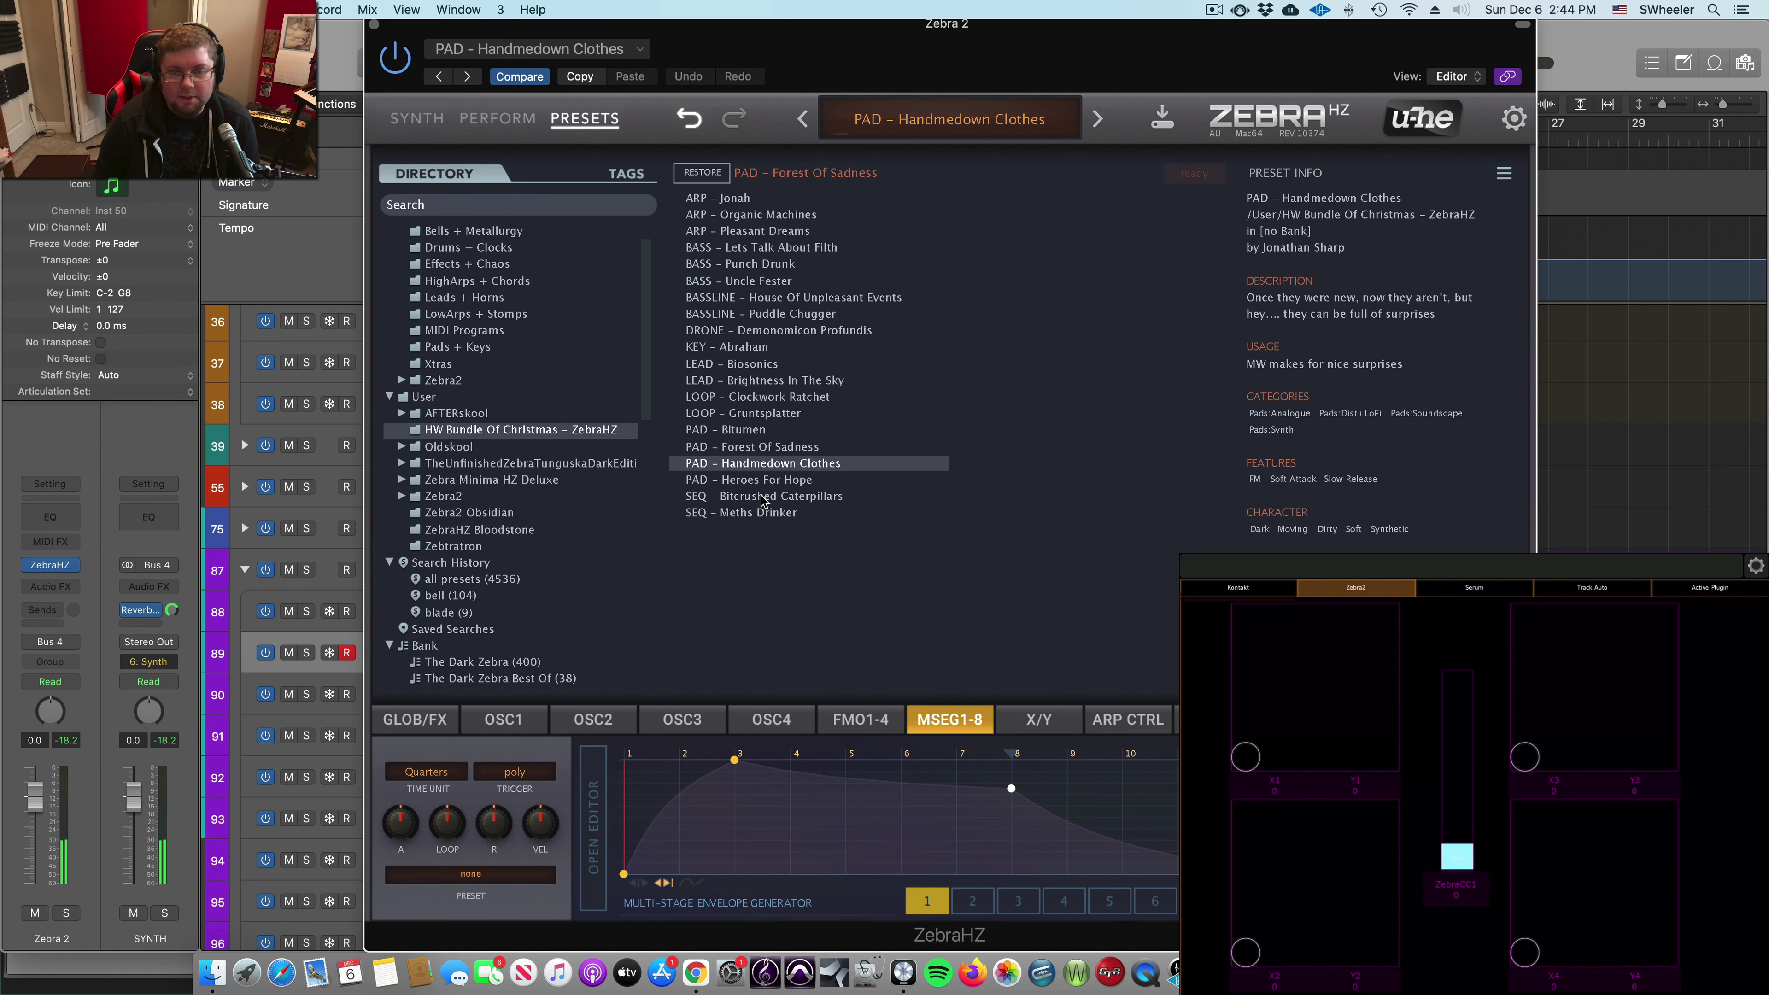
pyautogui.click(754, 432)
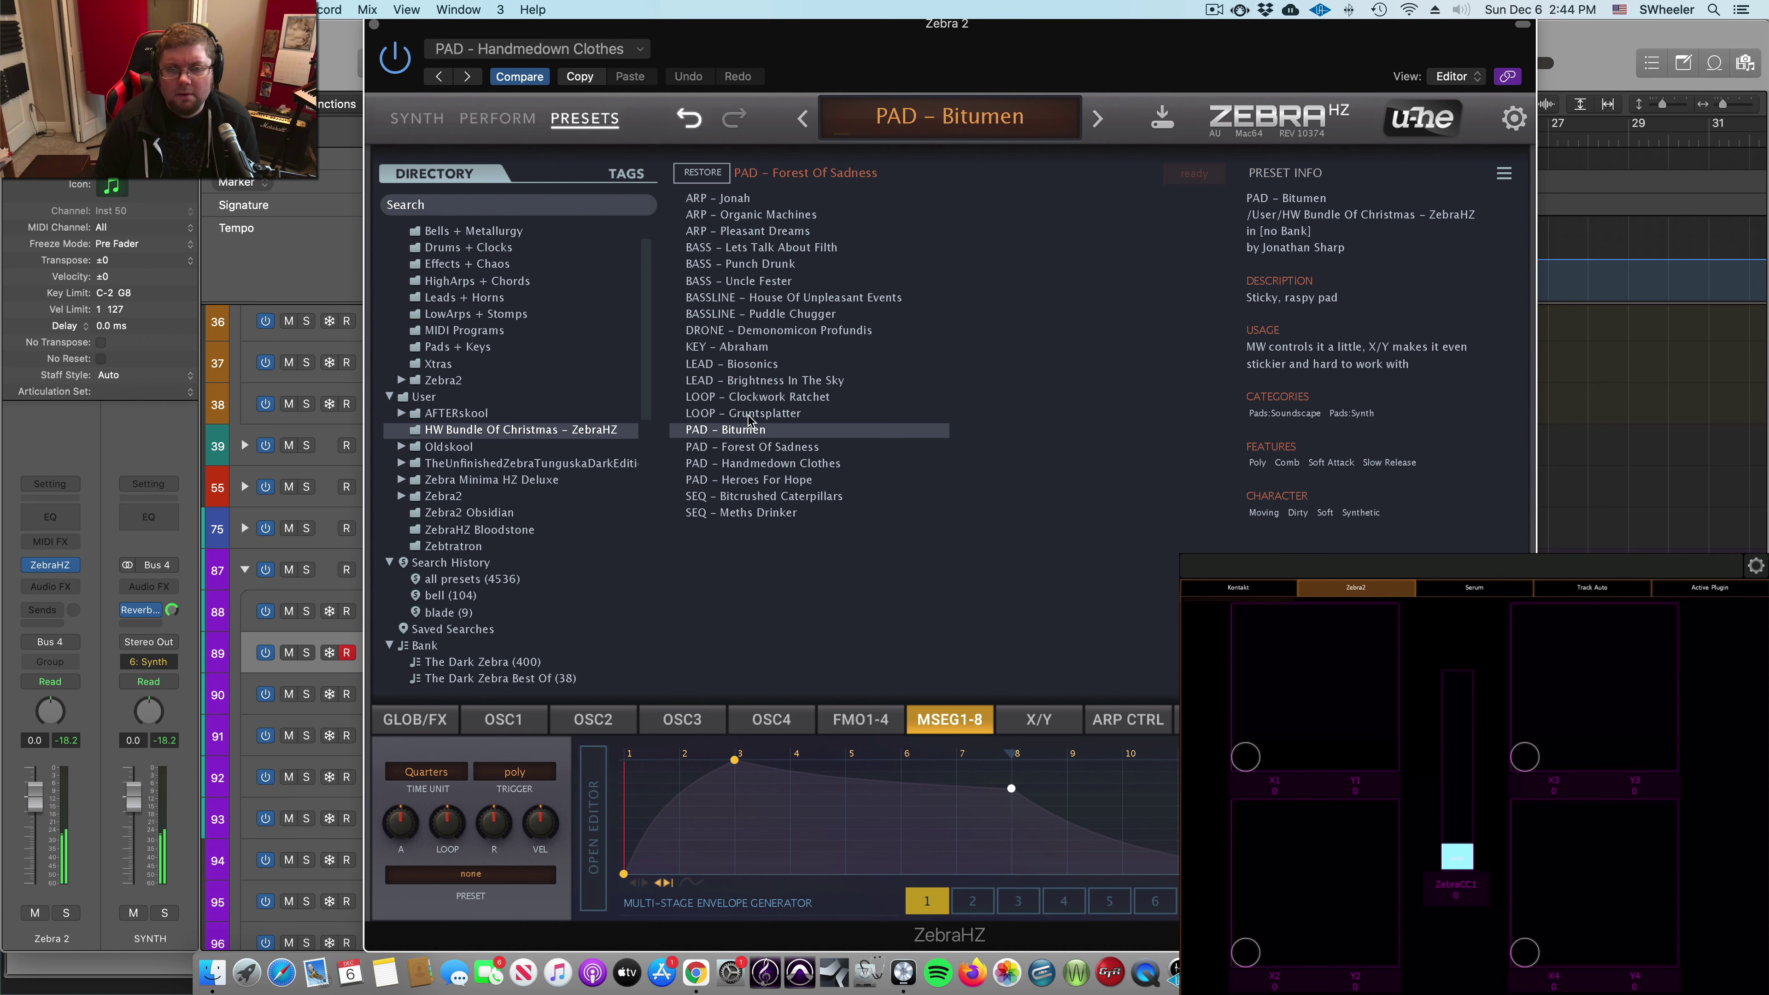
pyautogui.click(744, 336)
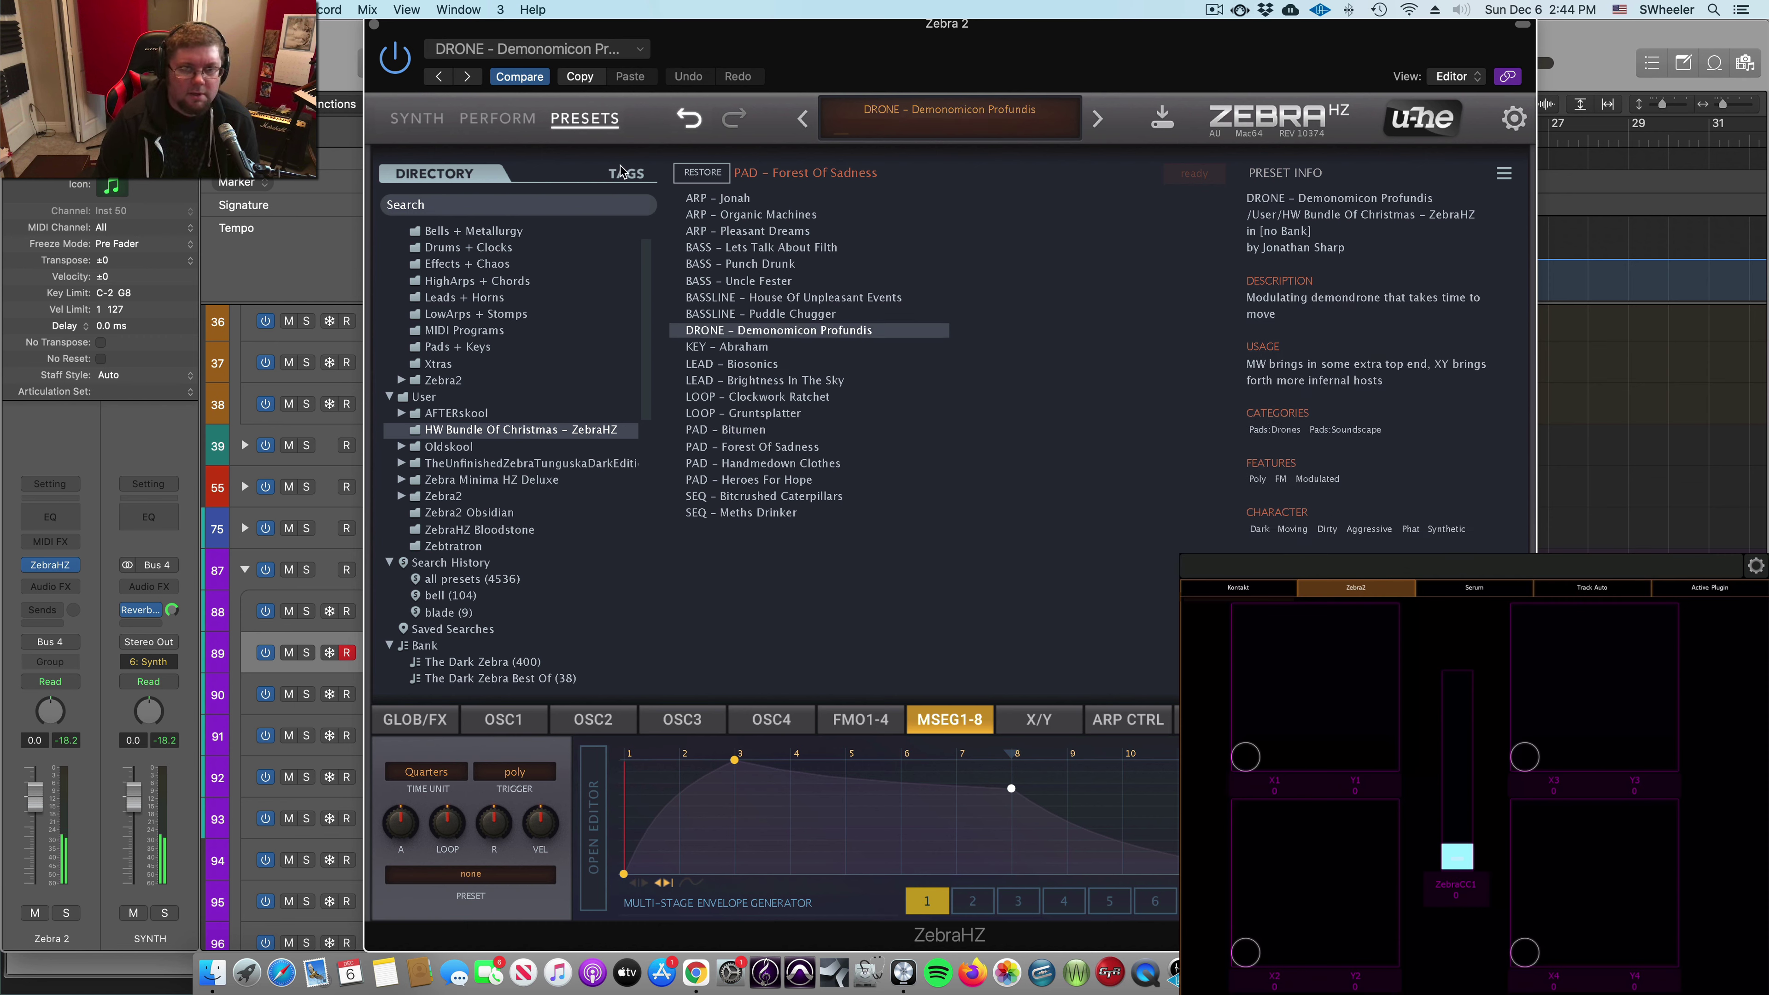
pyautogui.click(527, 125)
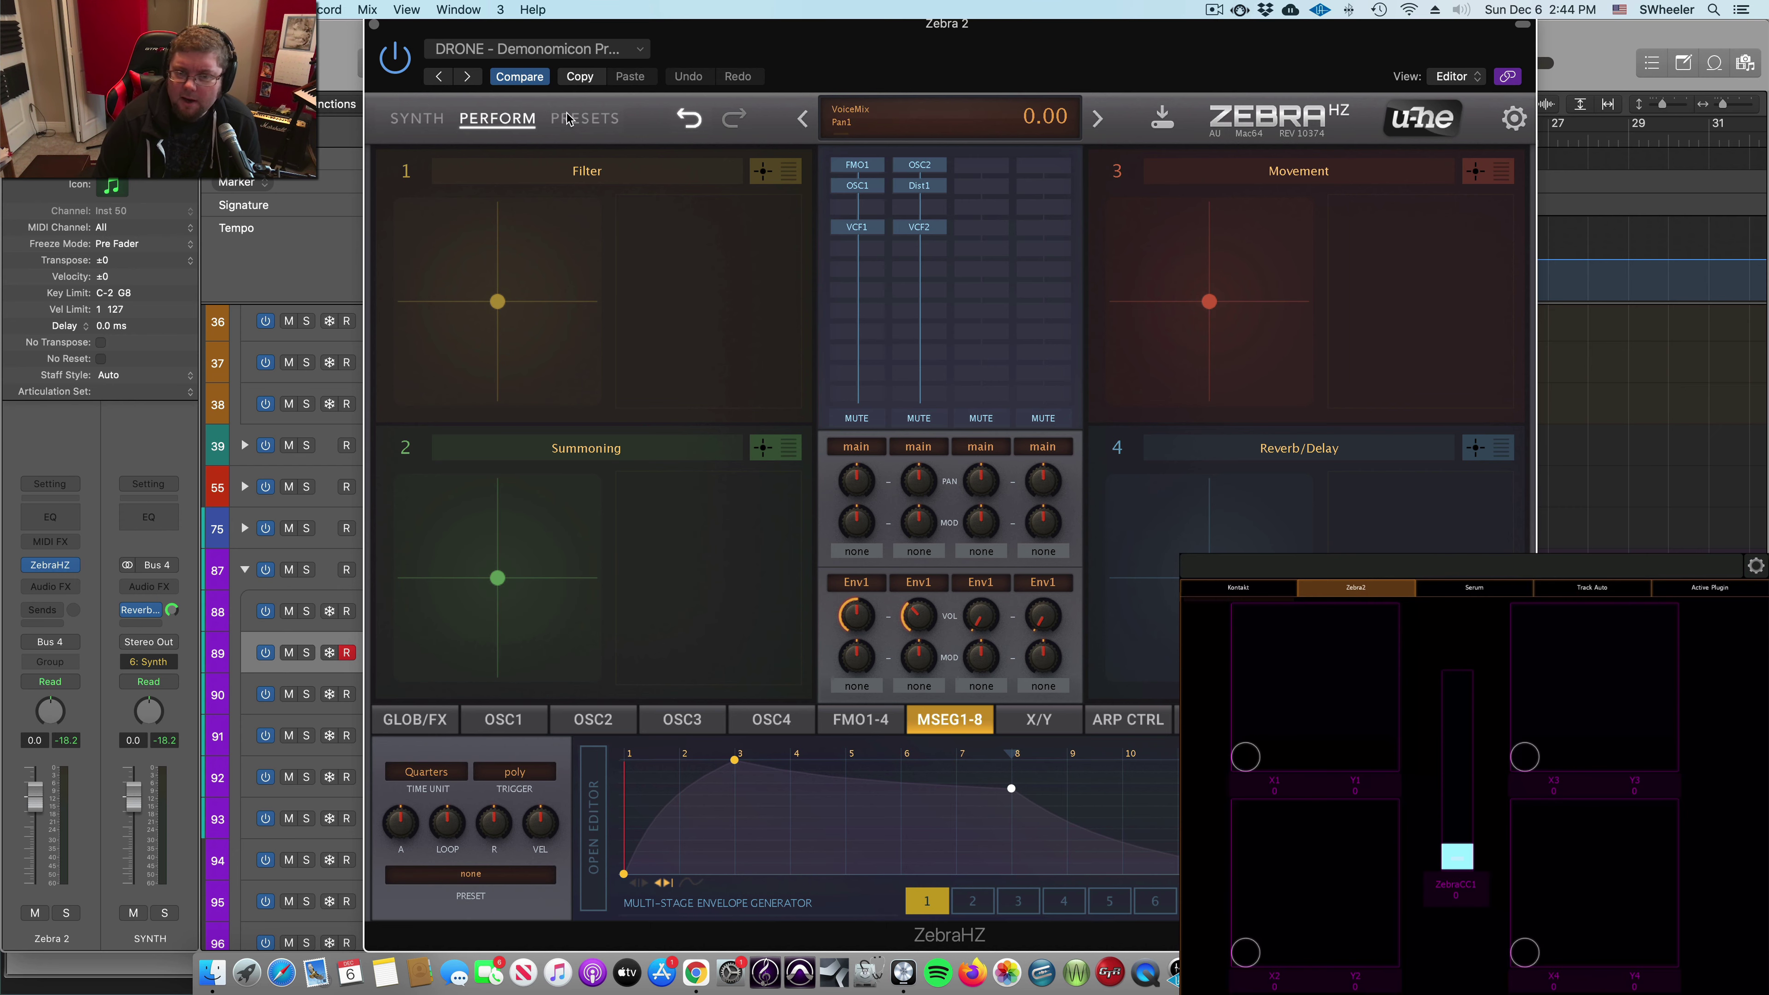
# Step: Bring up Zebra 2's MIDI table mapping Core X1–Y4 to controllers 102–109 on channel 1
pyautogui.click(1053, 729)
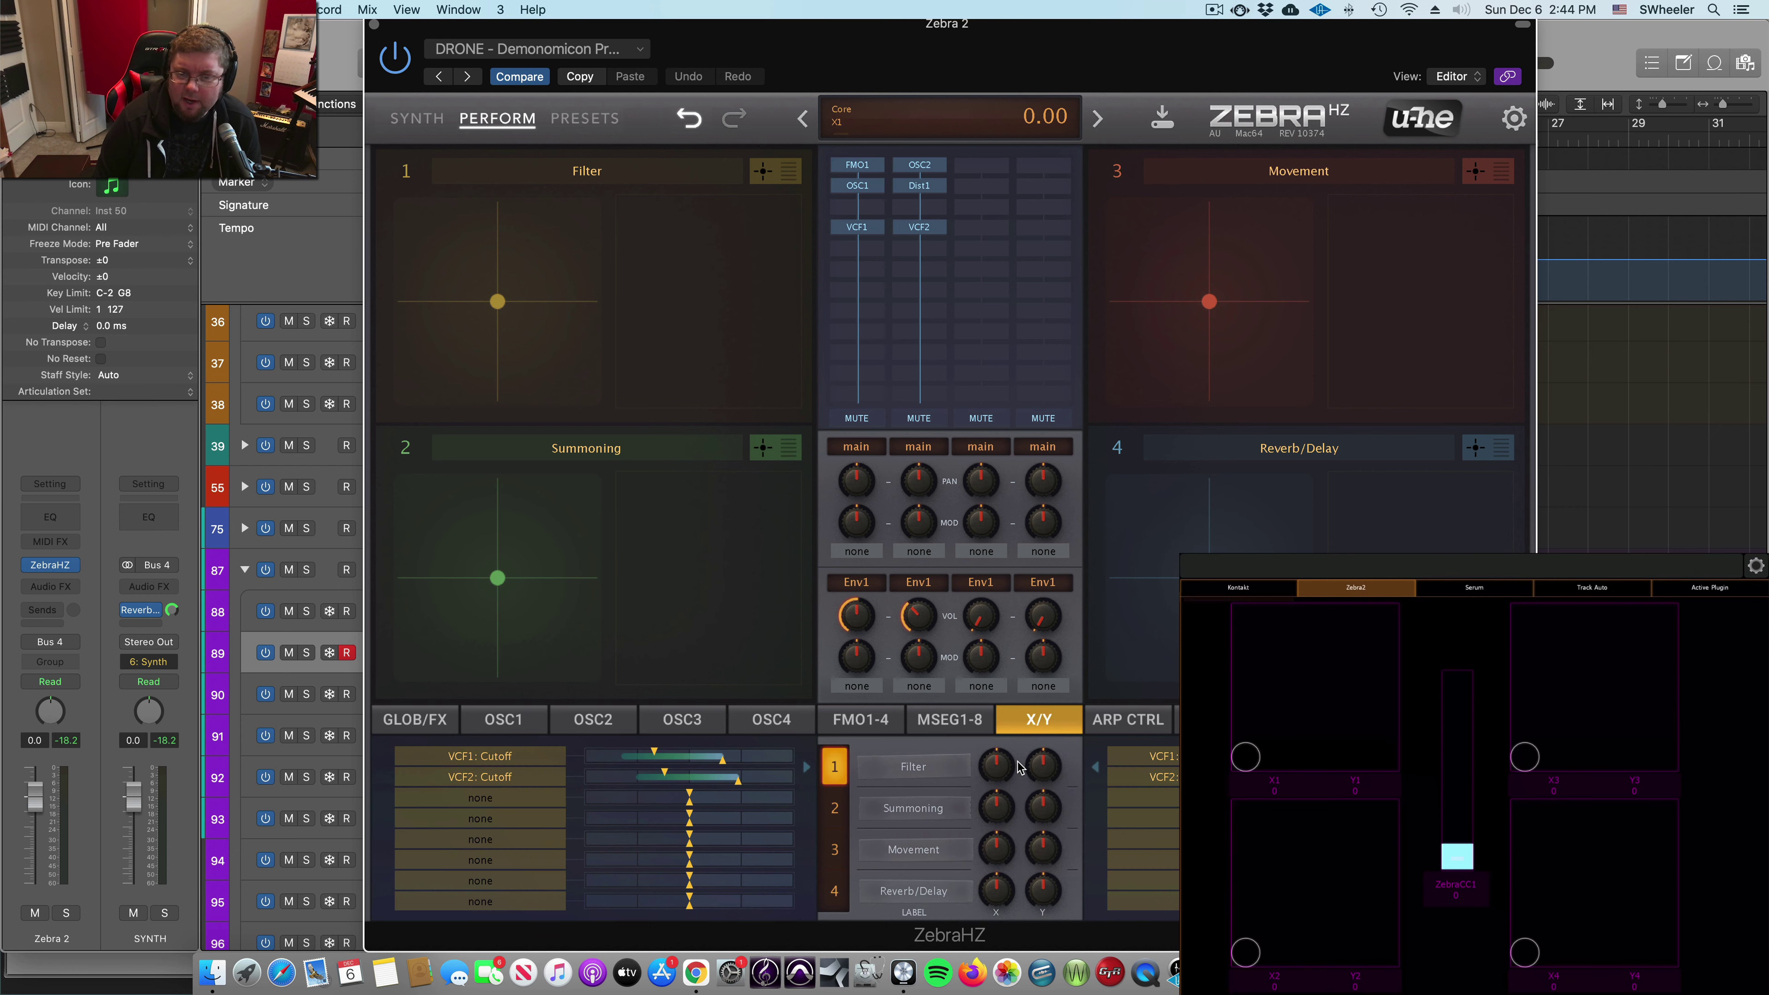
pyautogui.click(1531, 120)
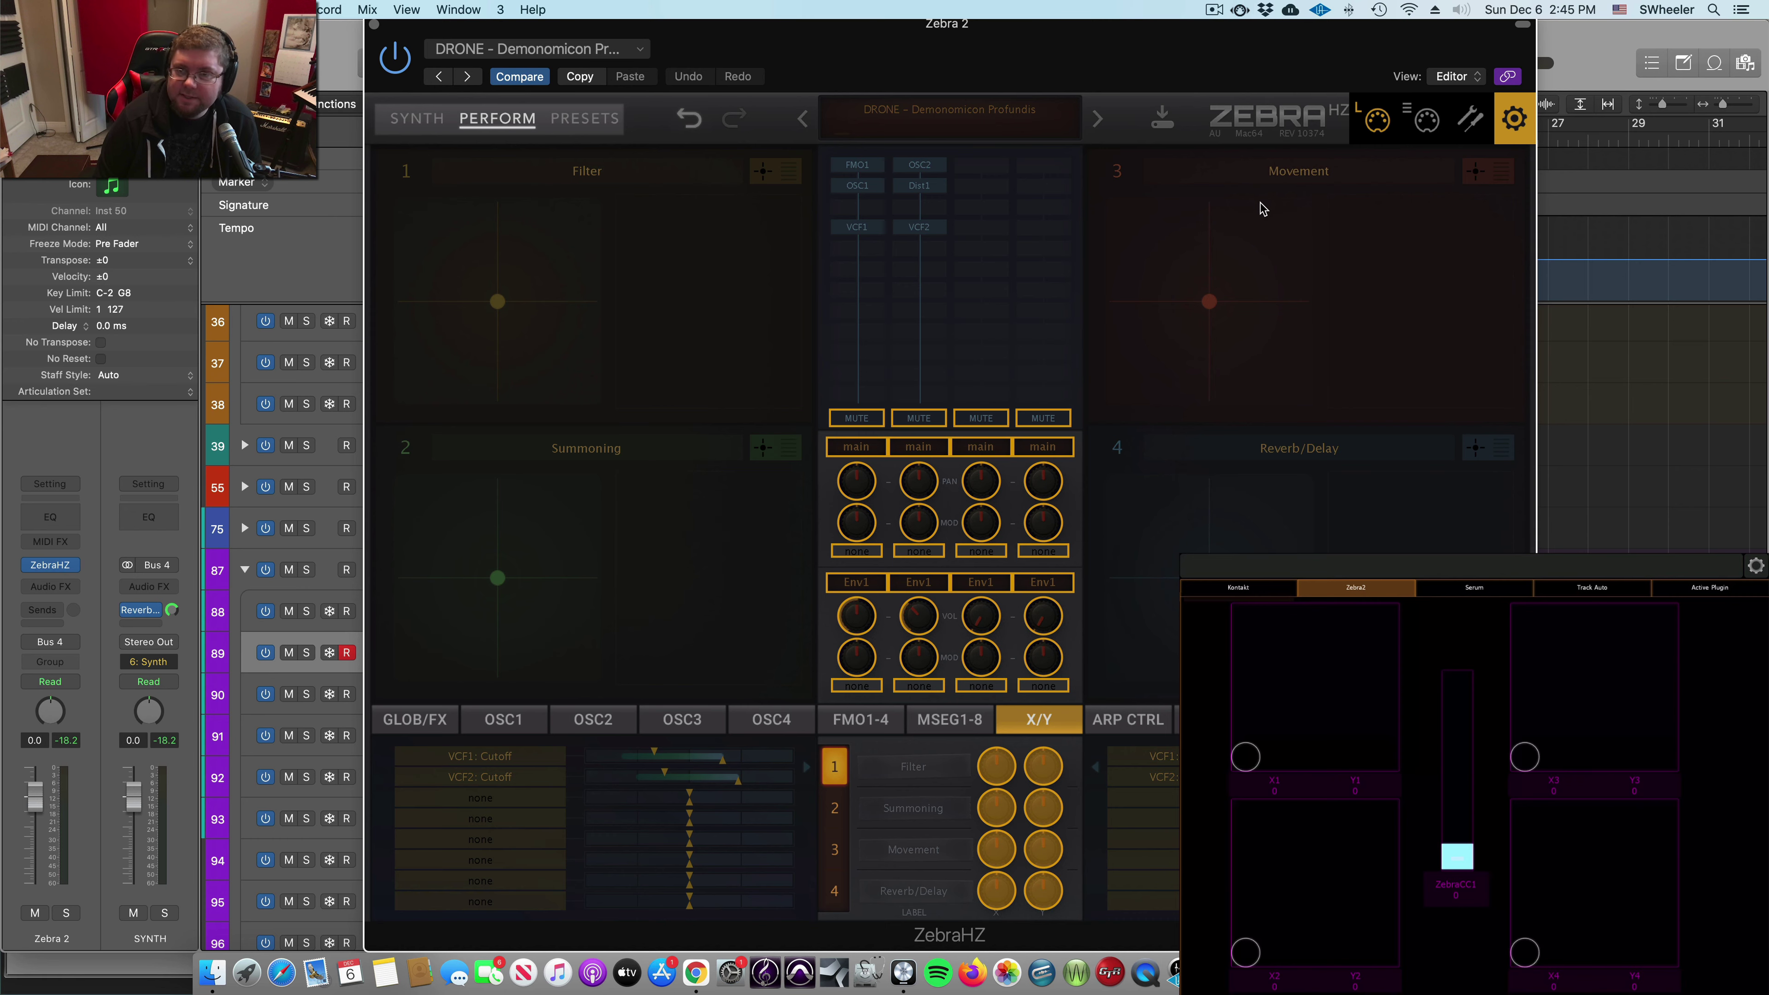
pyautogui.click(1423, 125)
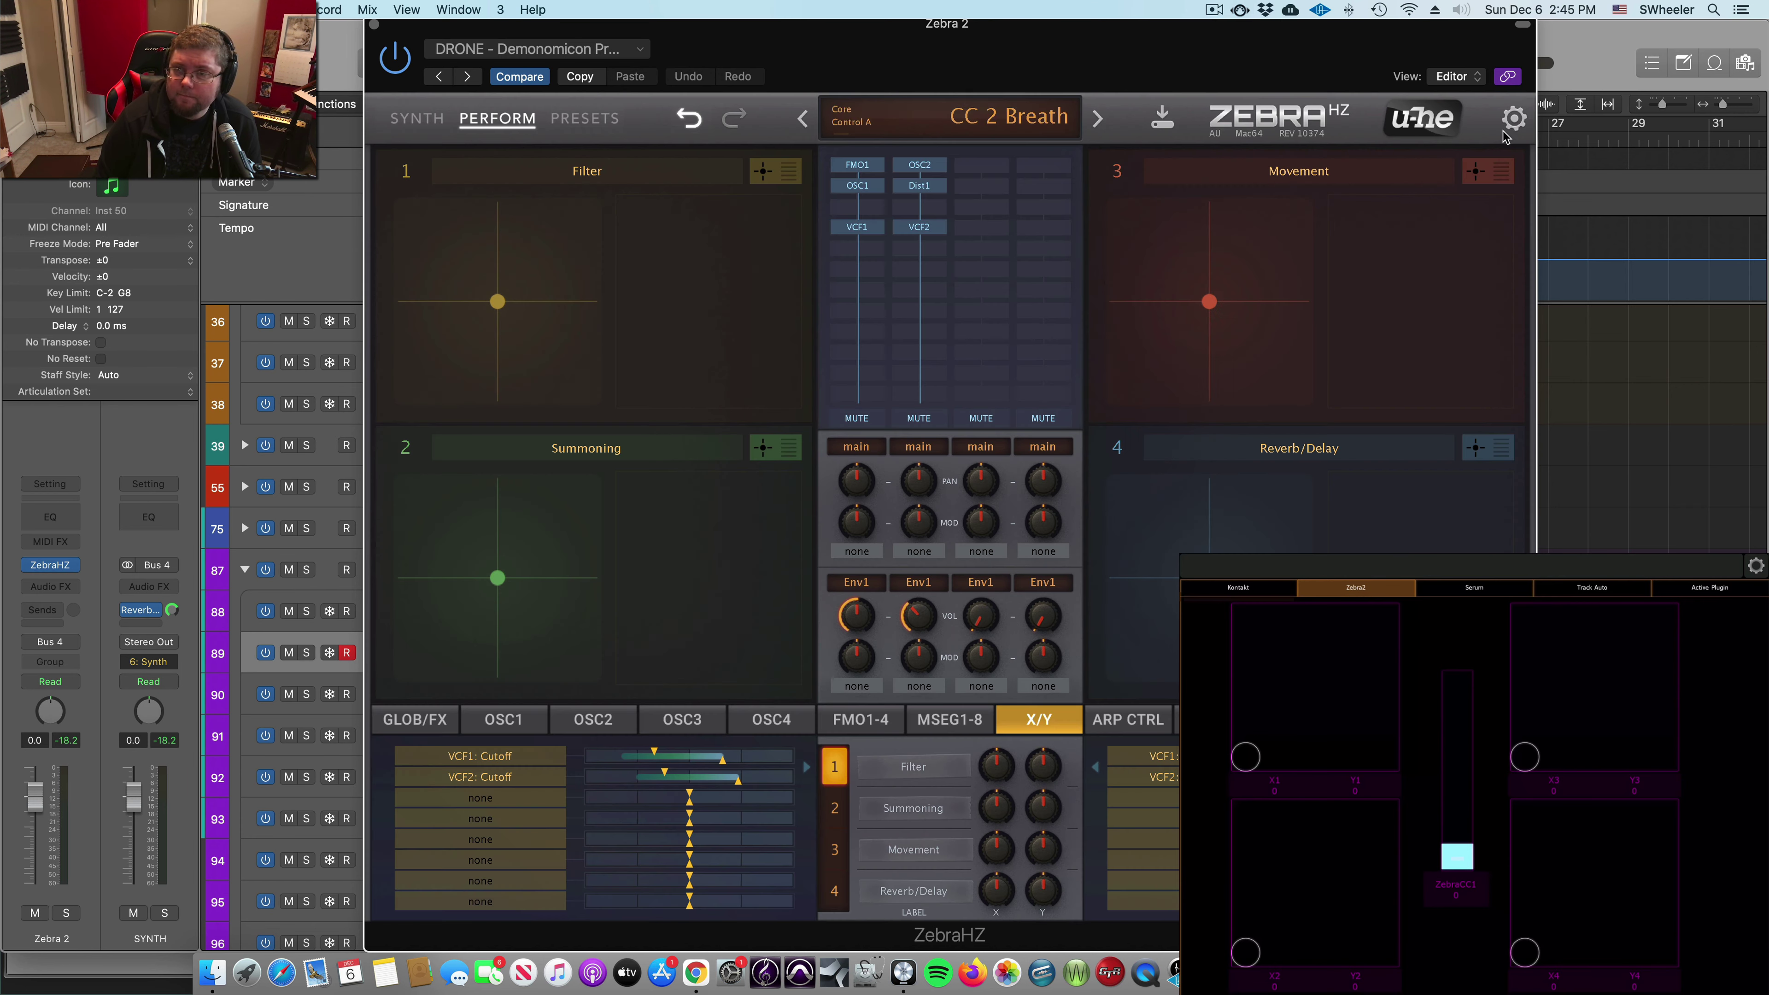
# Step: Close Zebra's MIDI table to return to the X/Y performance pads
pyautogui.click(1510, 118)
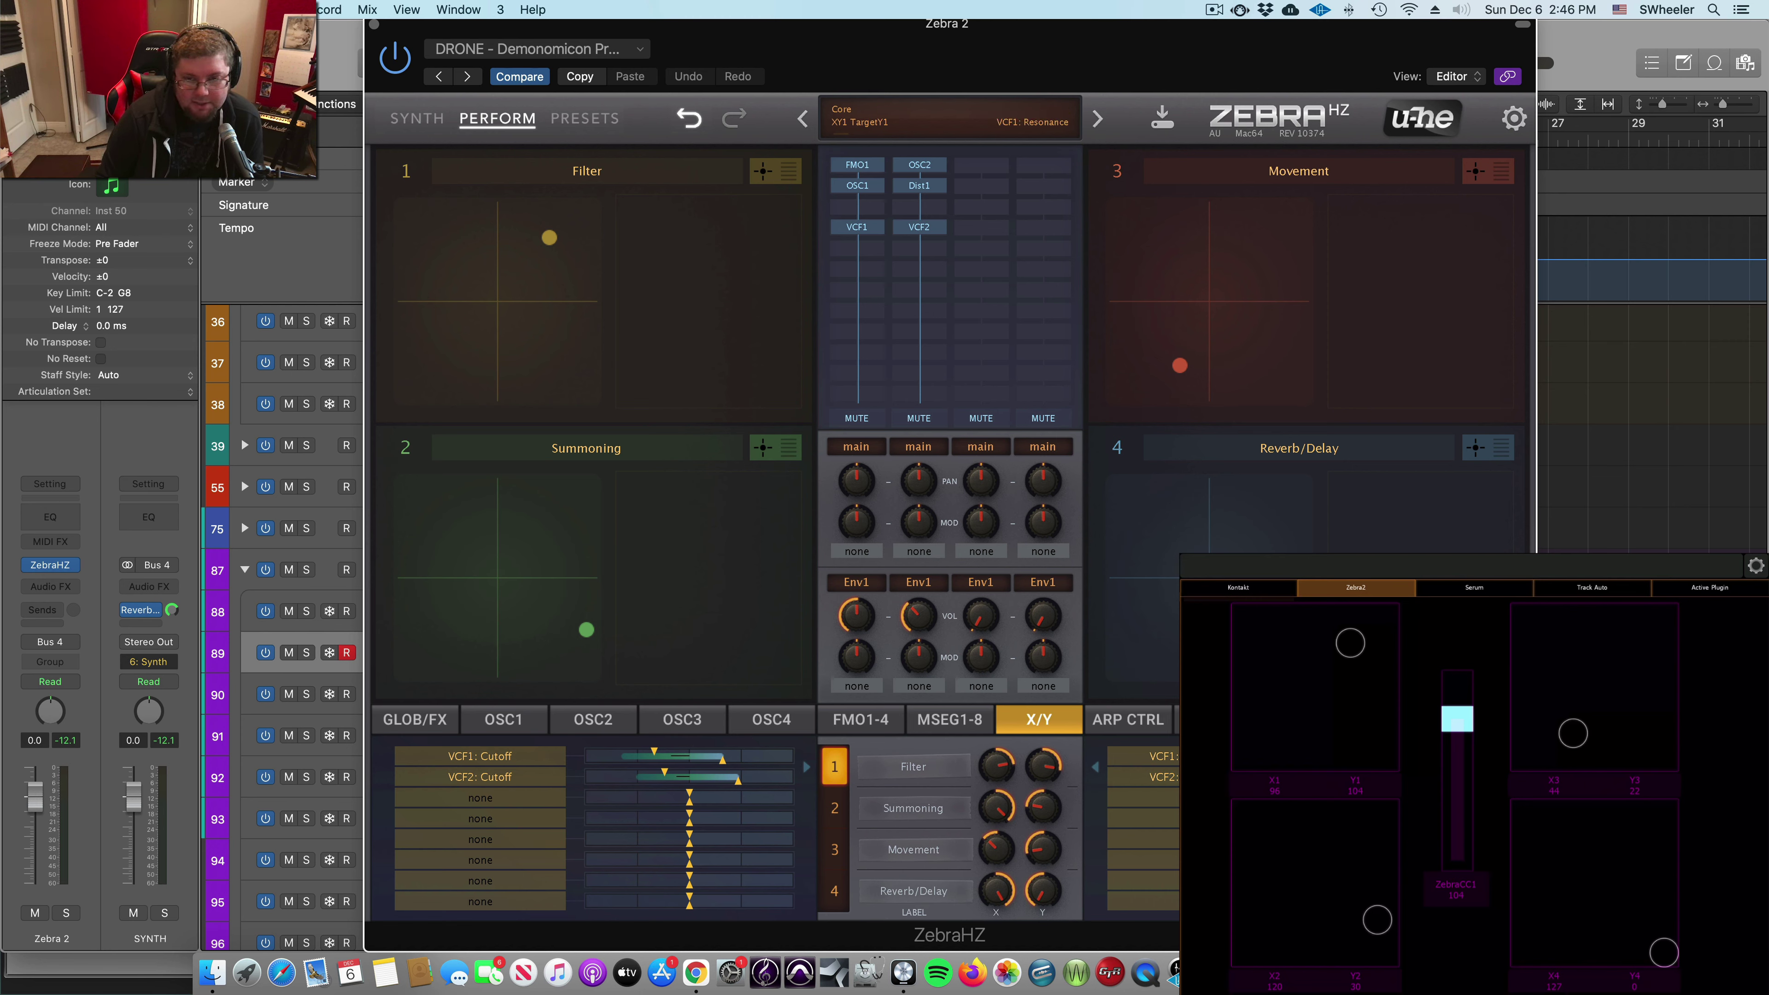
# Step: View the Summoning pad's X/Y targets, then close the Zebra 2 window
pyautogui.click(834, 807)
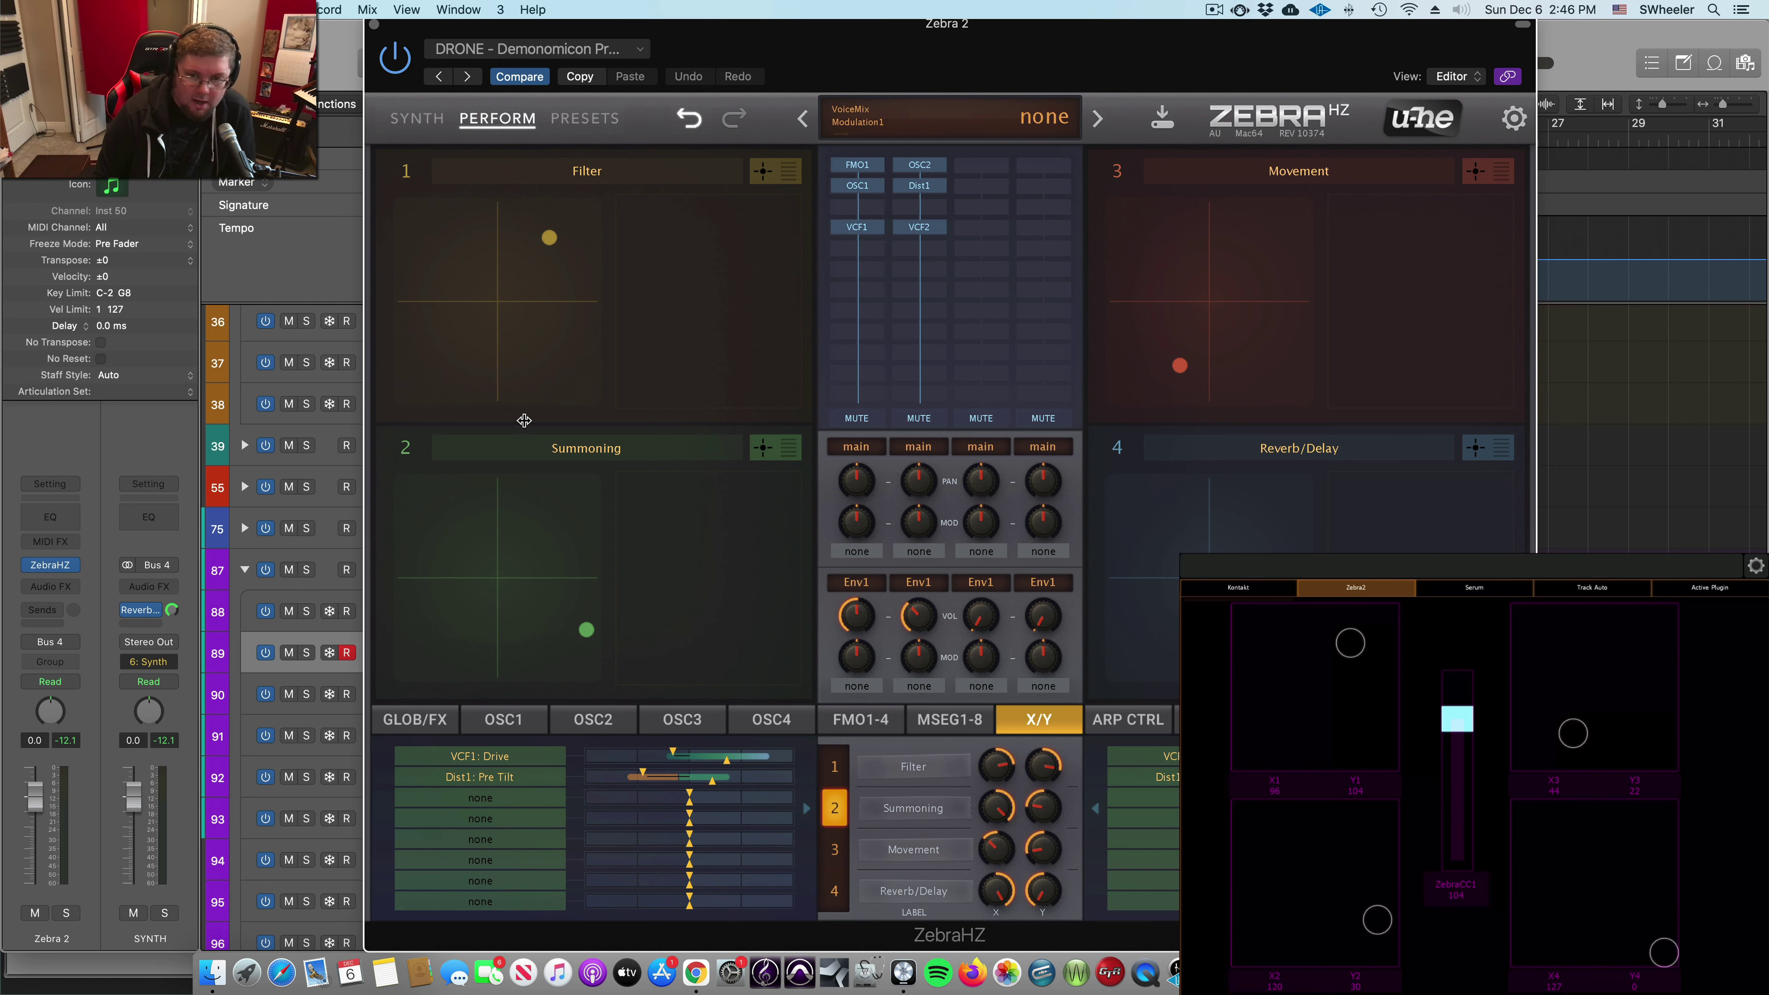
pyautogui.click(374, 24)
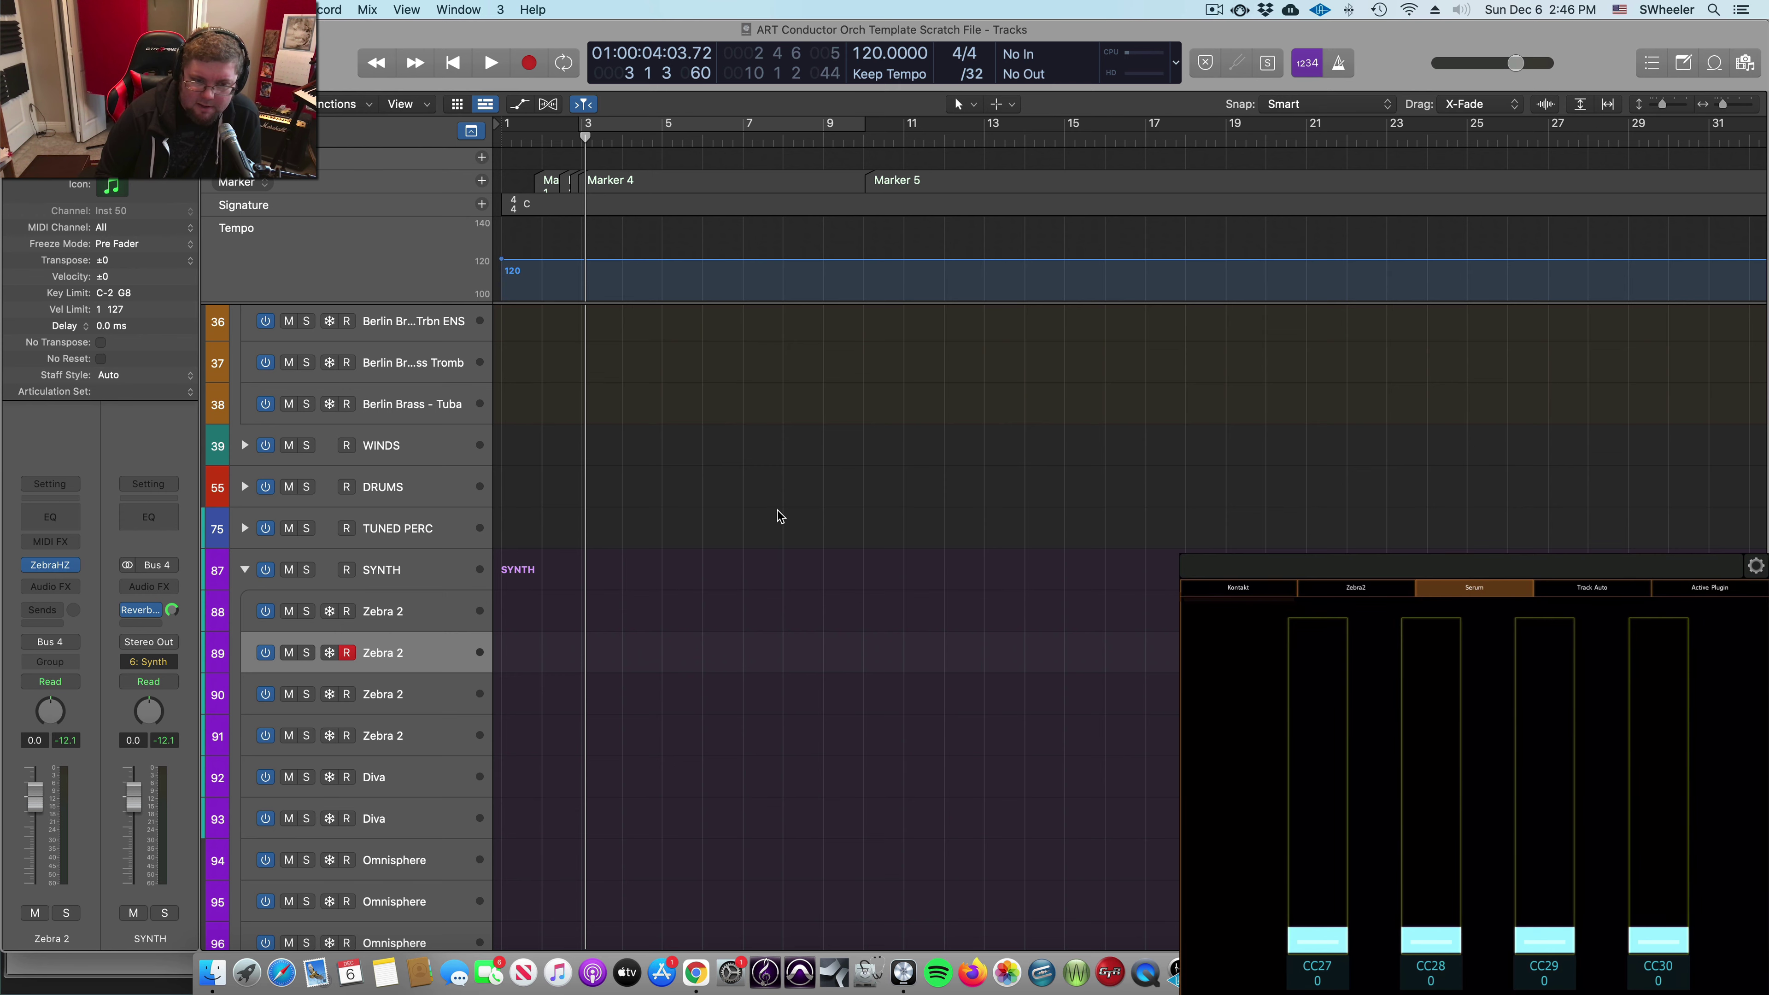
# Step: Select the Serum track and open its Serum editor, moving the window up and left
pyautogui.scroll(-6, 440, 613)
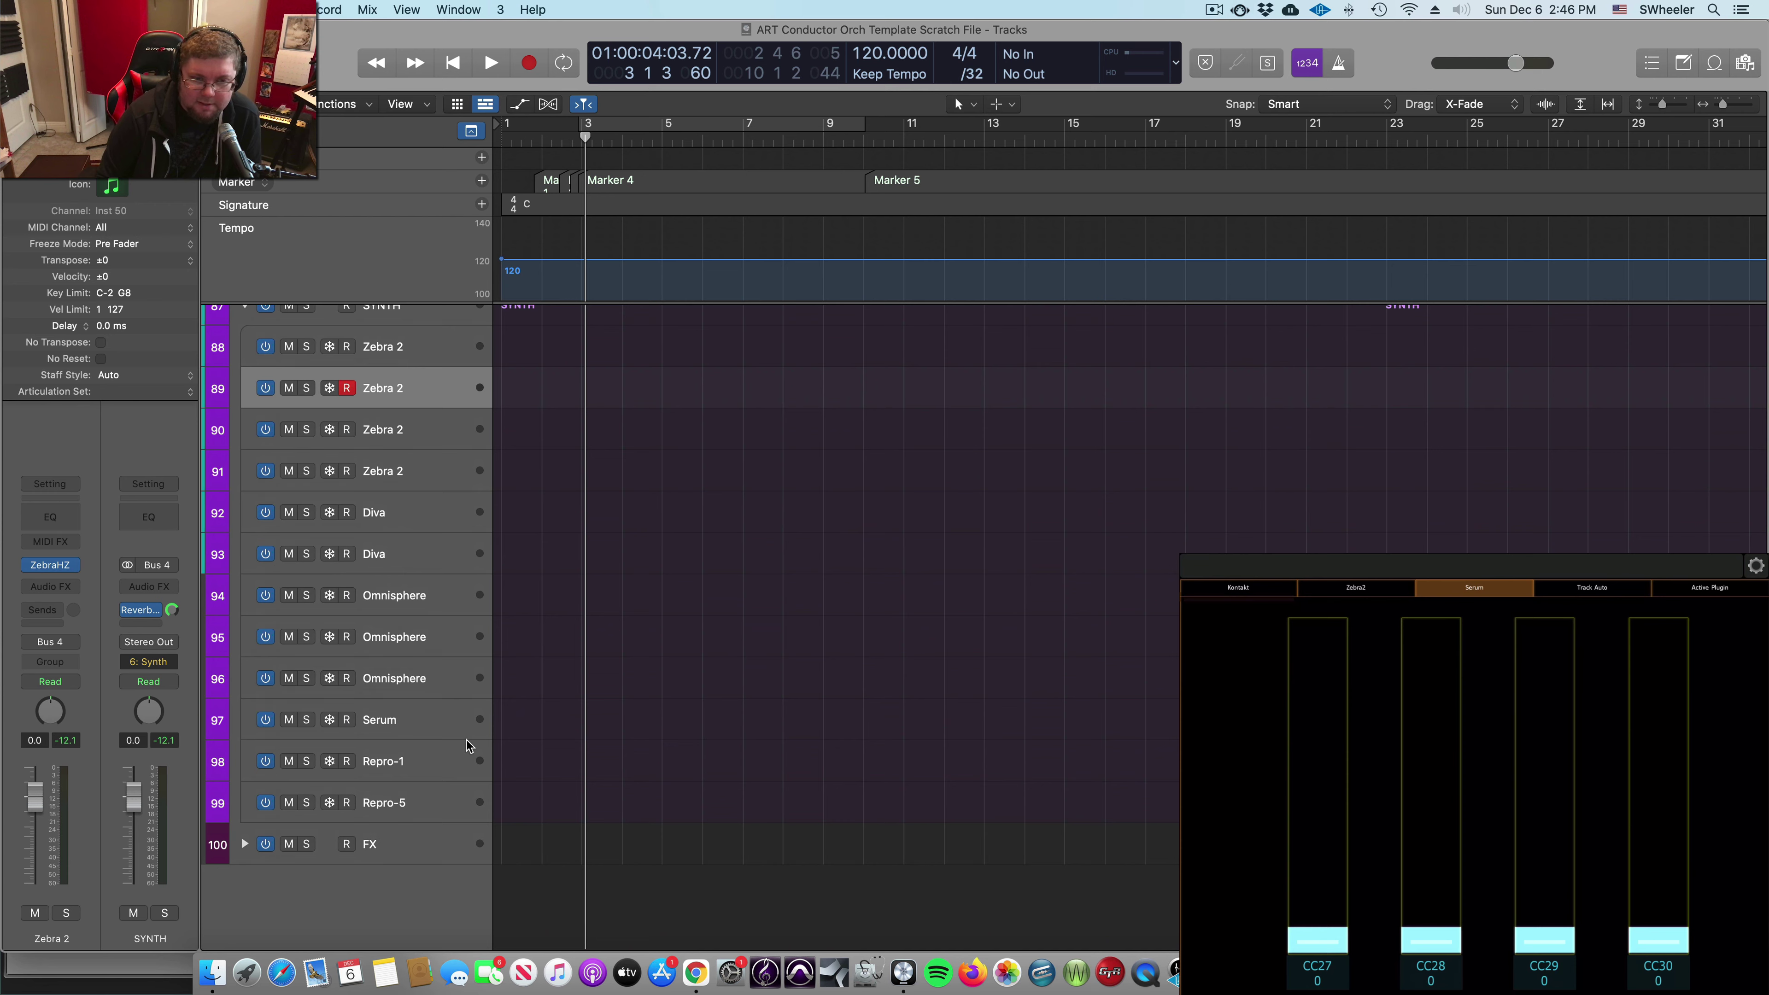
pyautogui.click(439, 728)
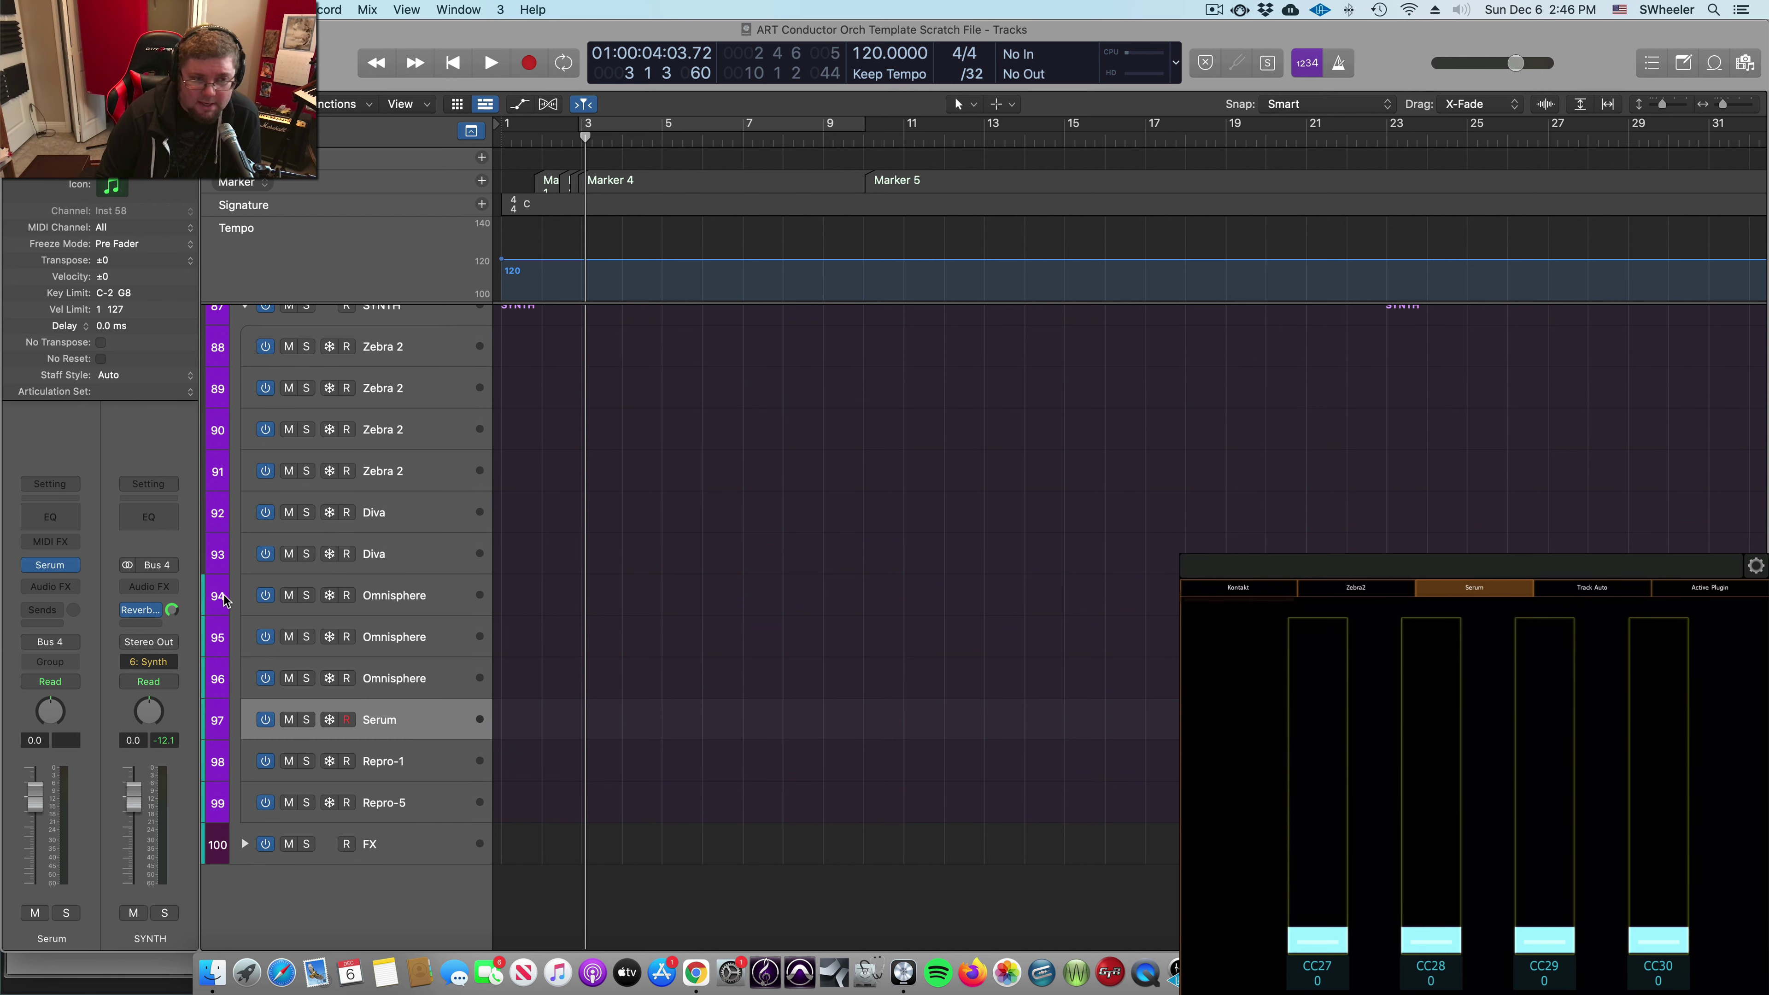
pyautogui.click(52, 568)
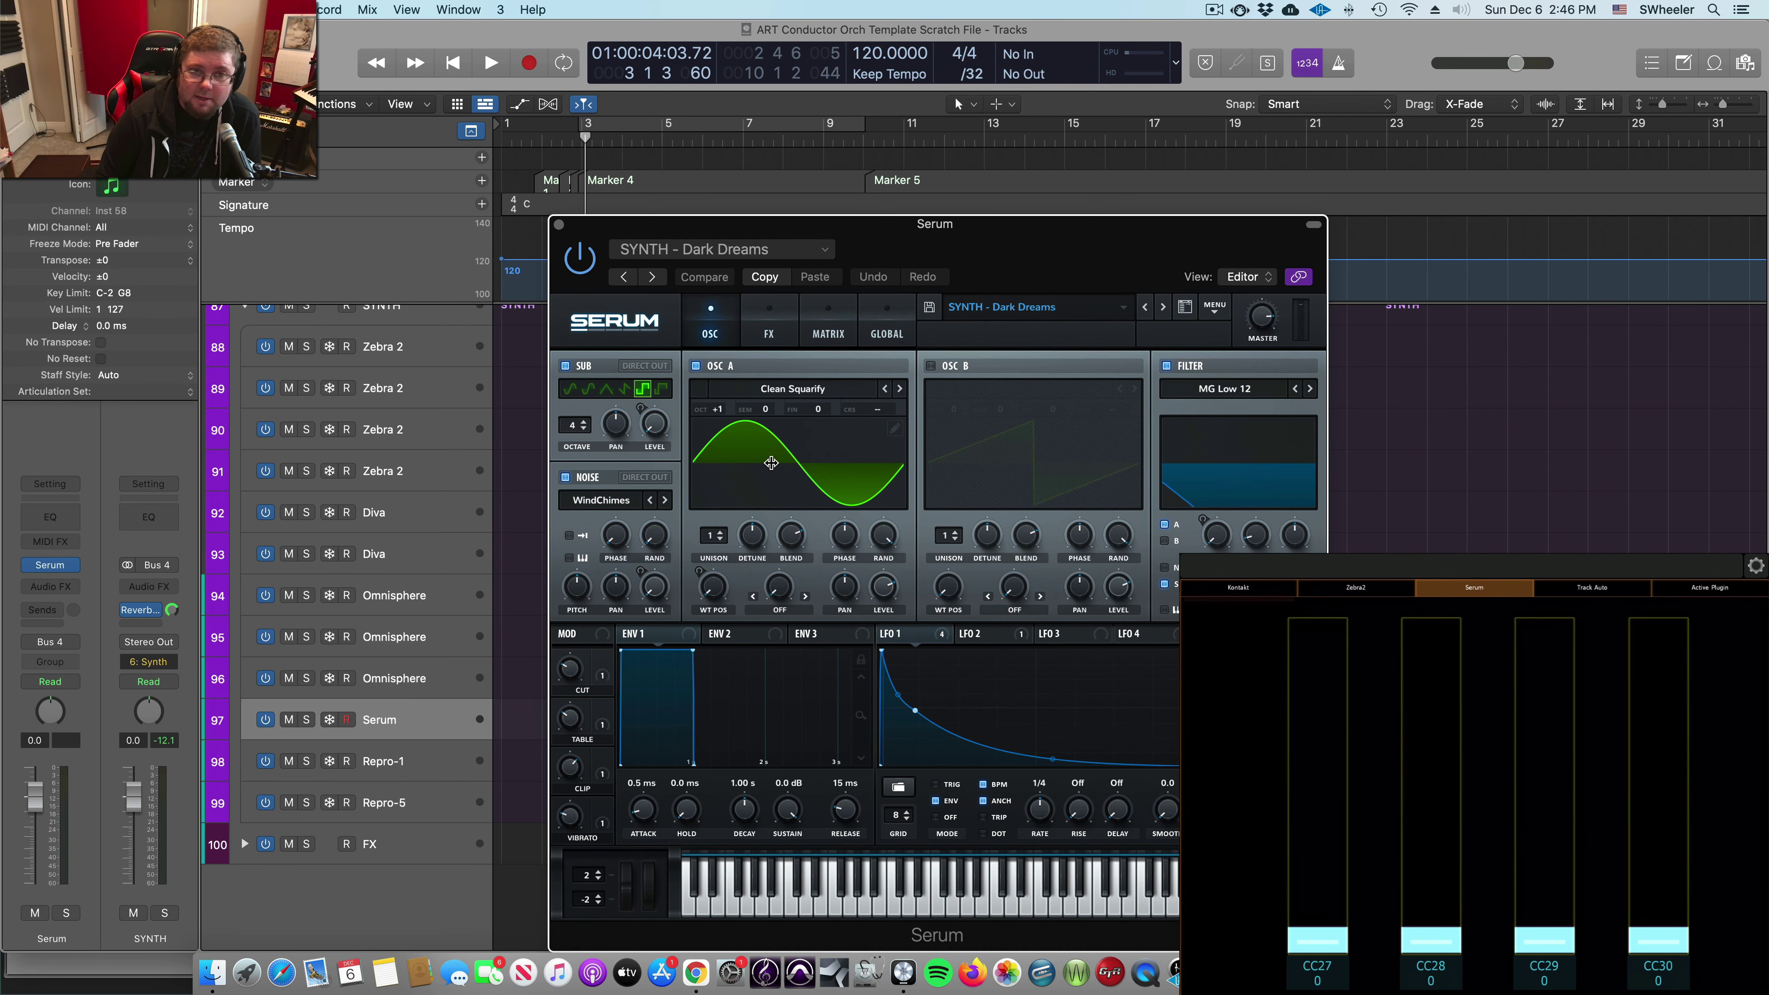
pyautogui.moveTo(1102, 251); pyautogui.dragTo(963, 103)
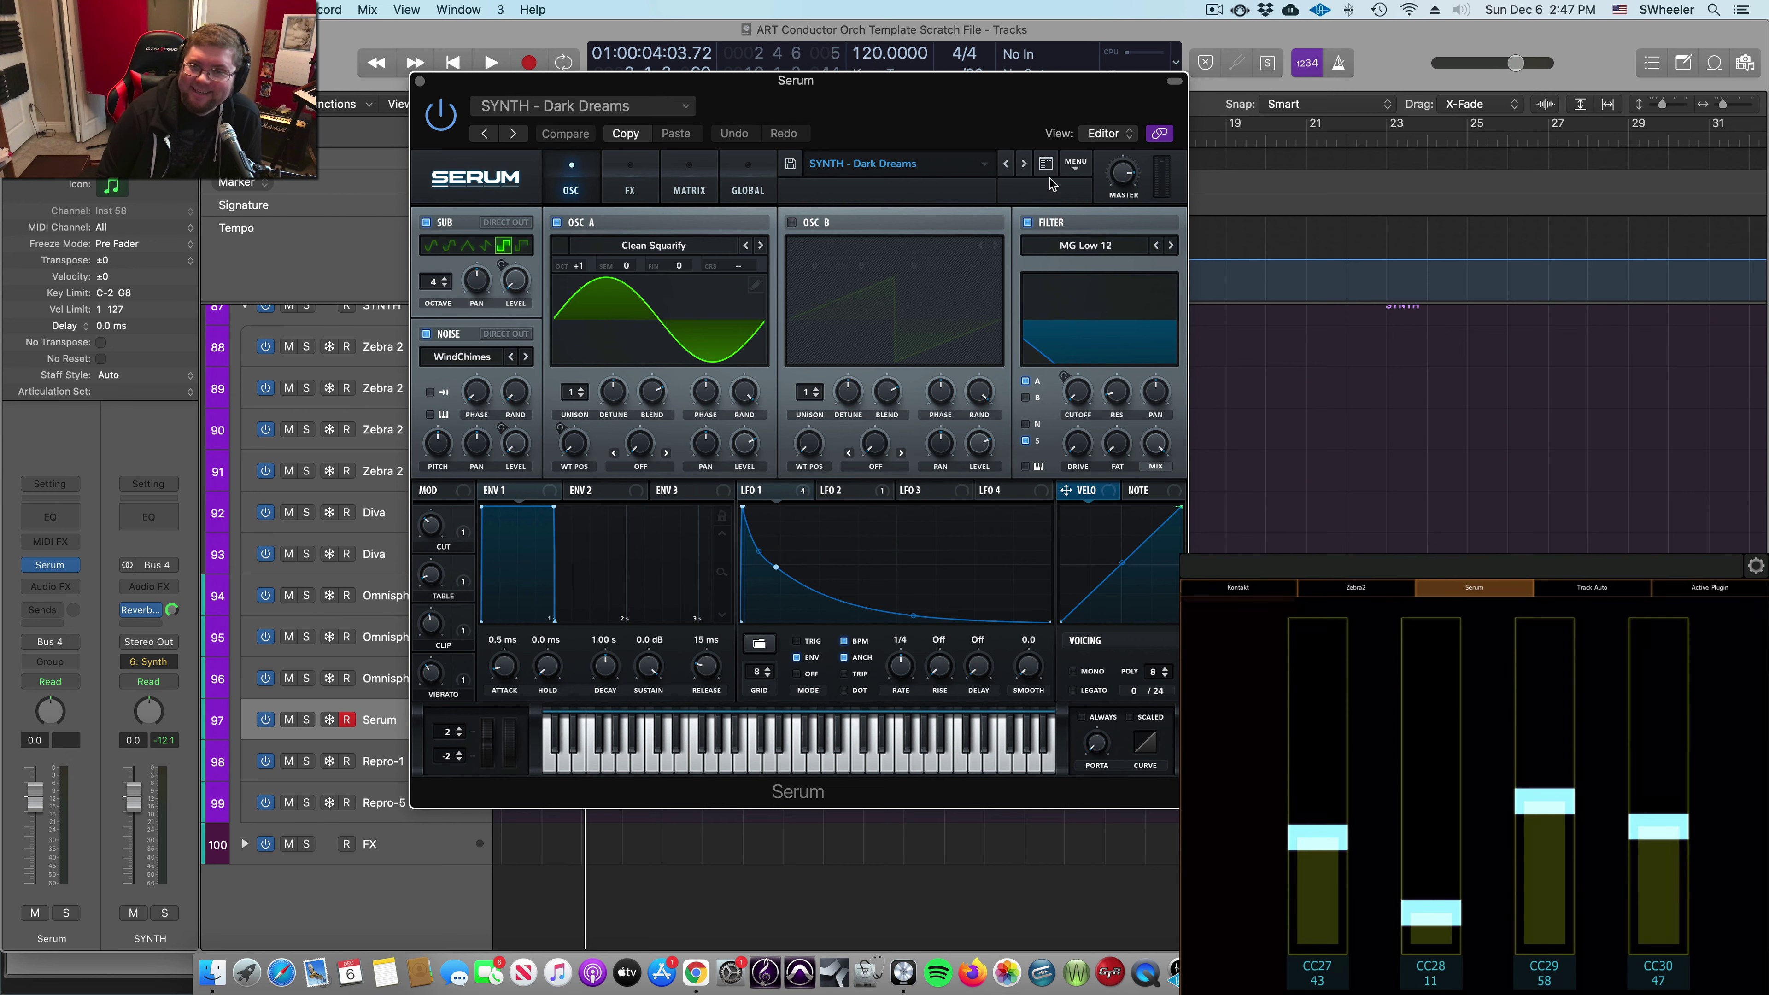
# Step: Check that Serum's CUT macro is MIDI-learned to CC 27
pyautogui.click(1073, 169)
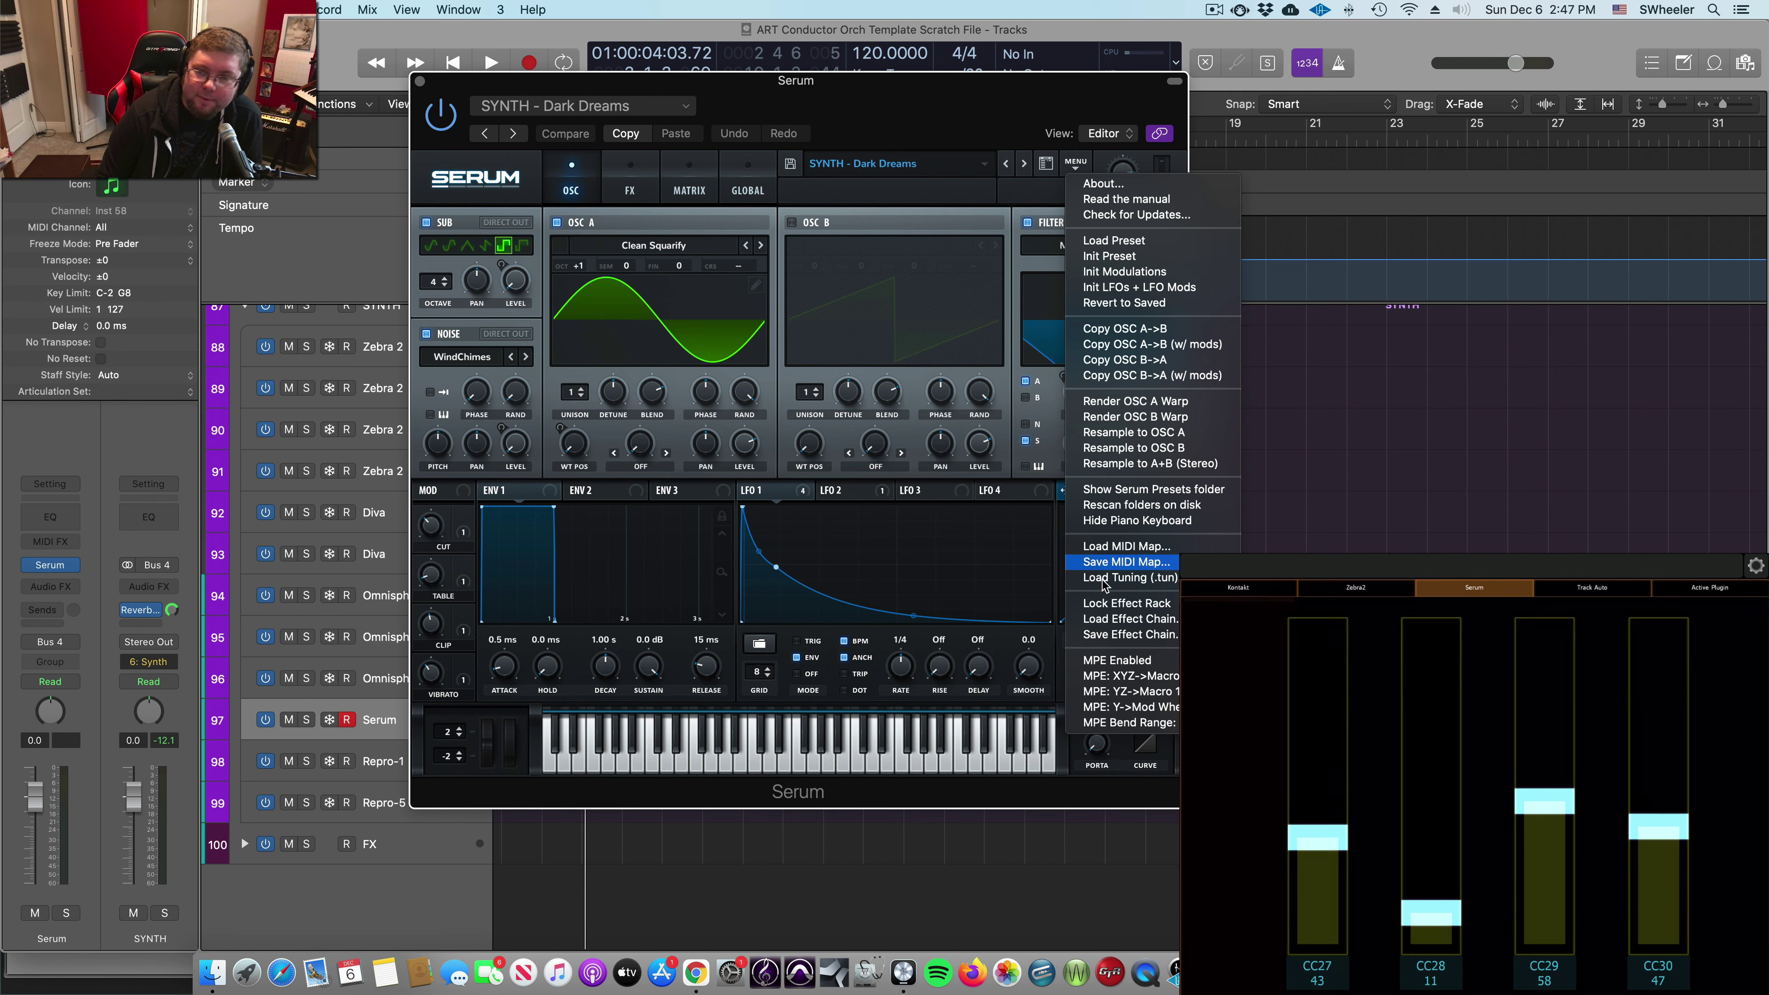
pyautogui.click(423, 621)
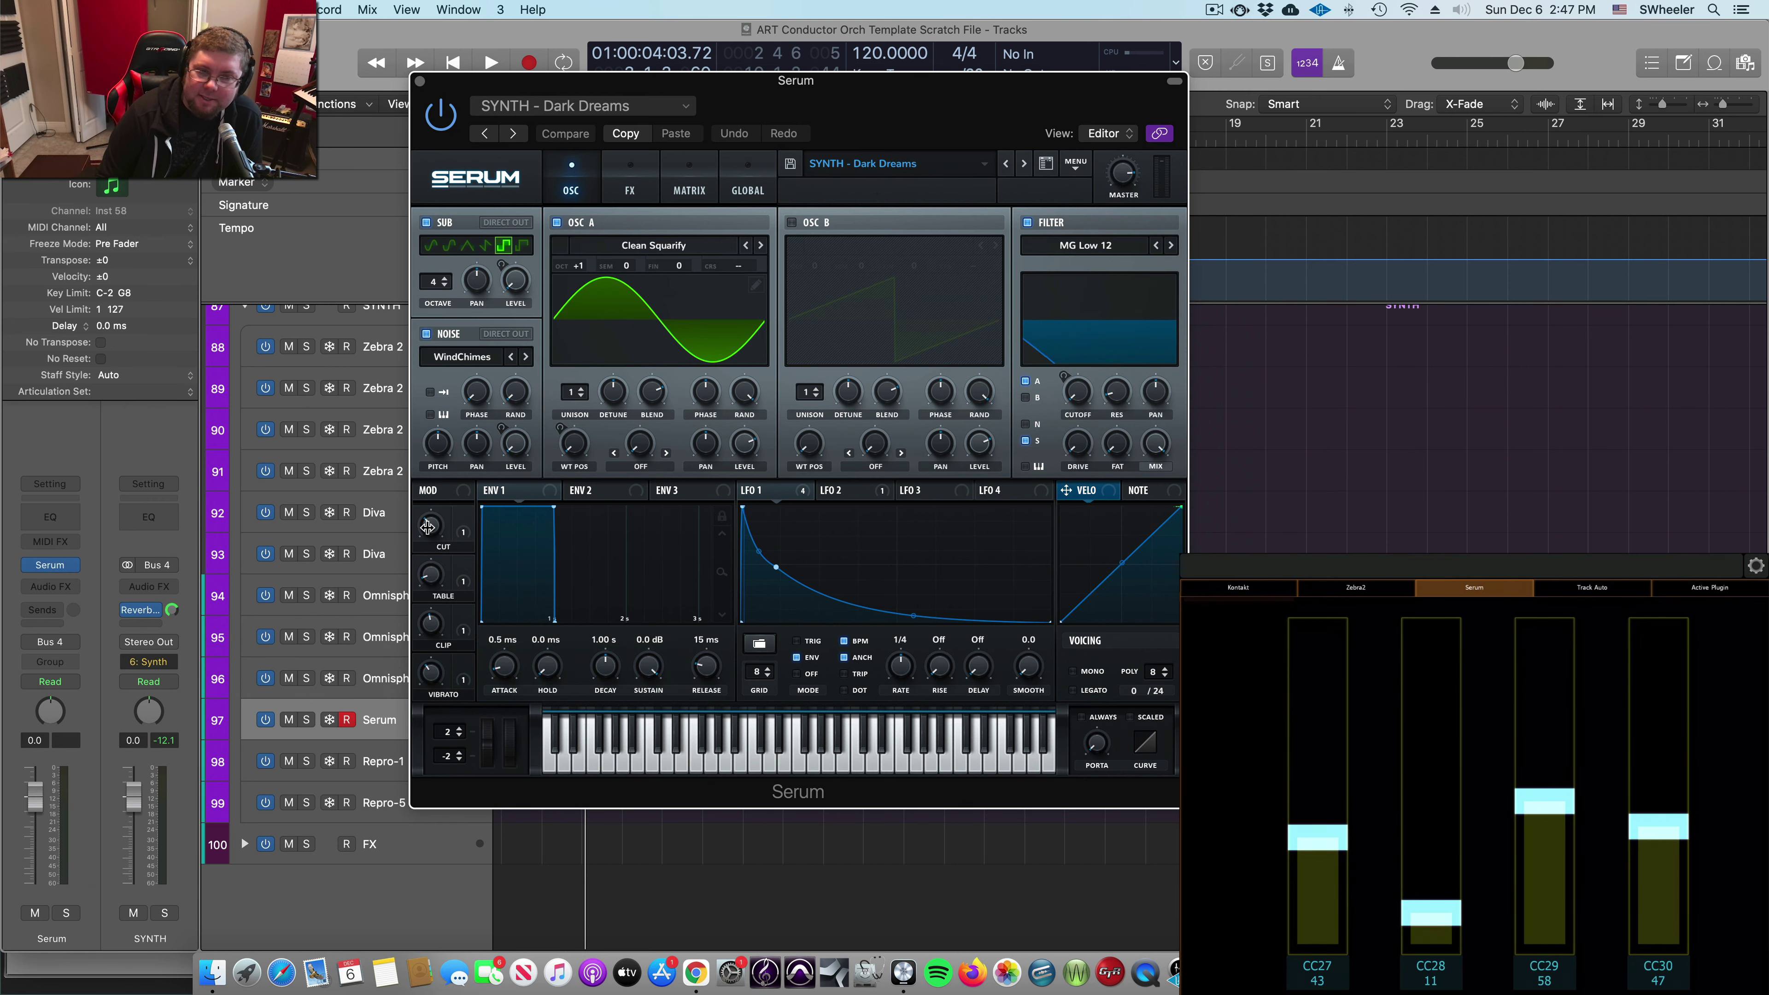
pyautogui.rightClick(429, 531)
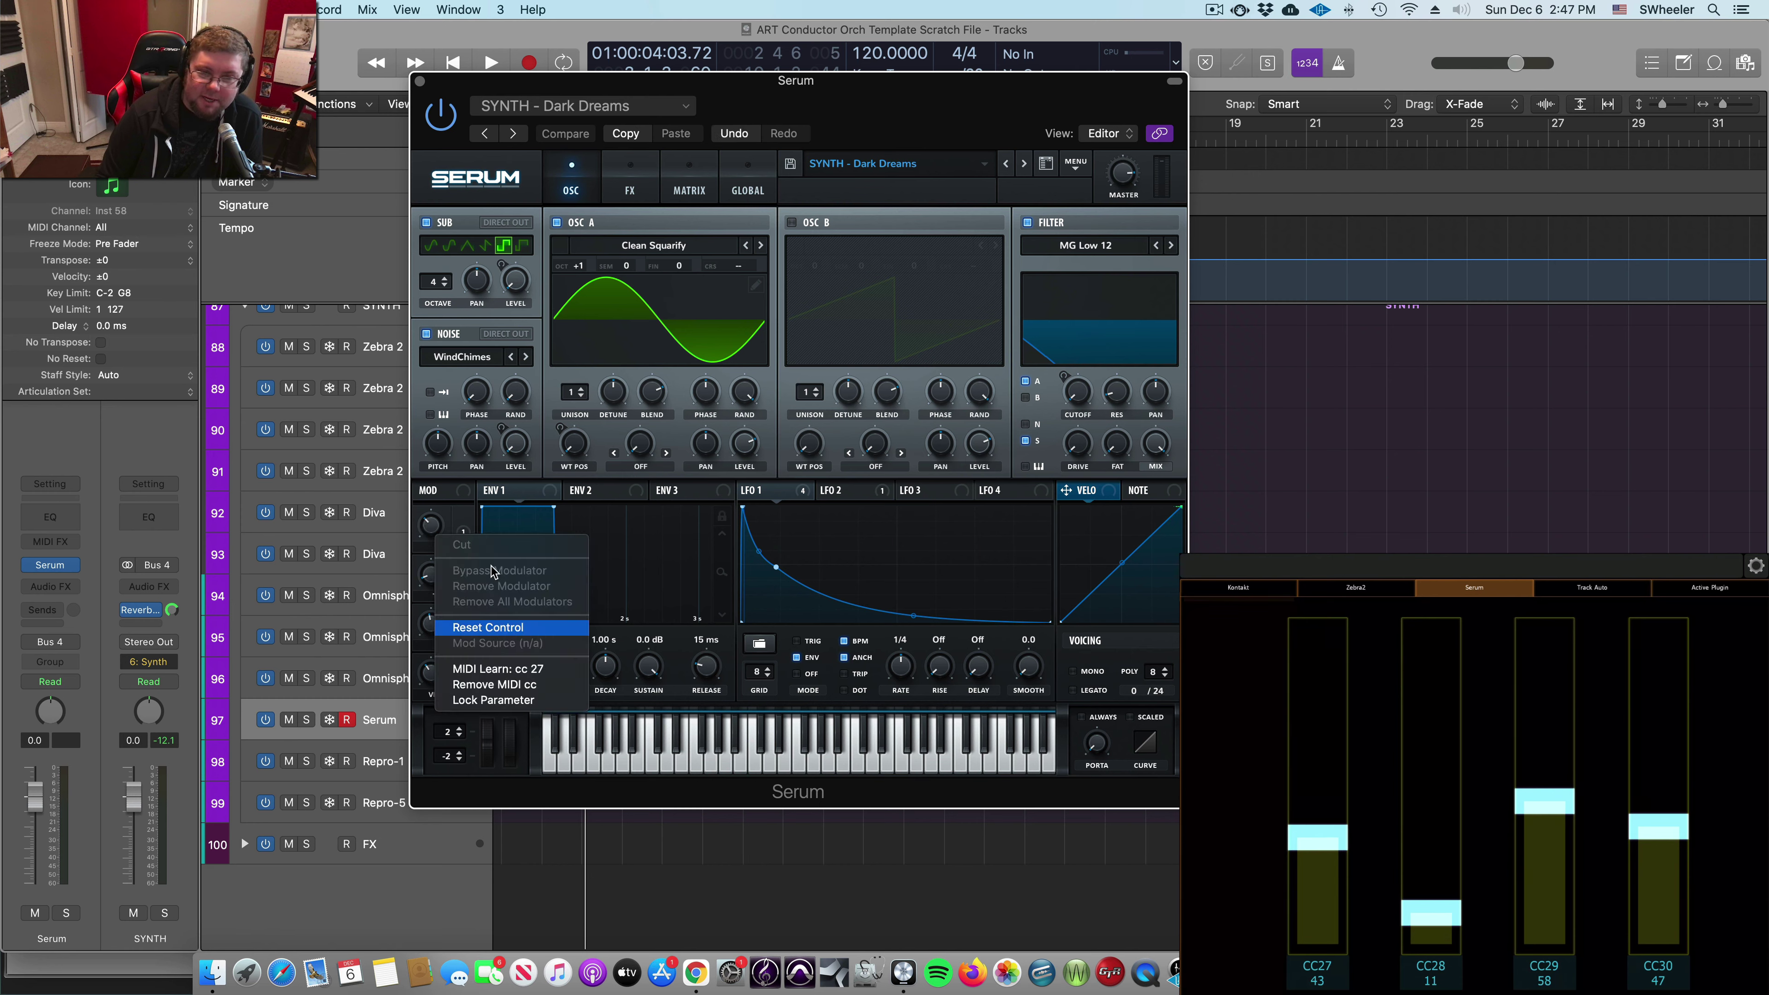
pyautogui.click(458, 516)
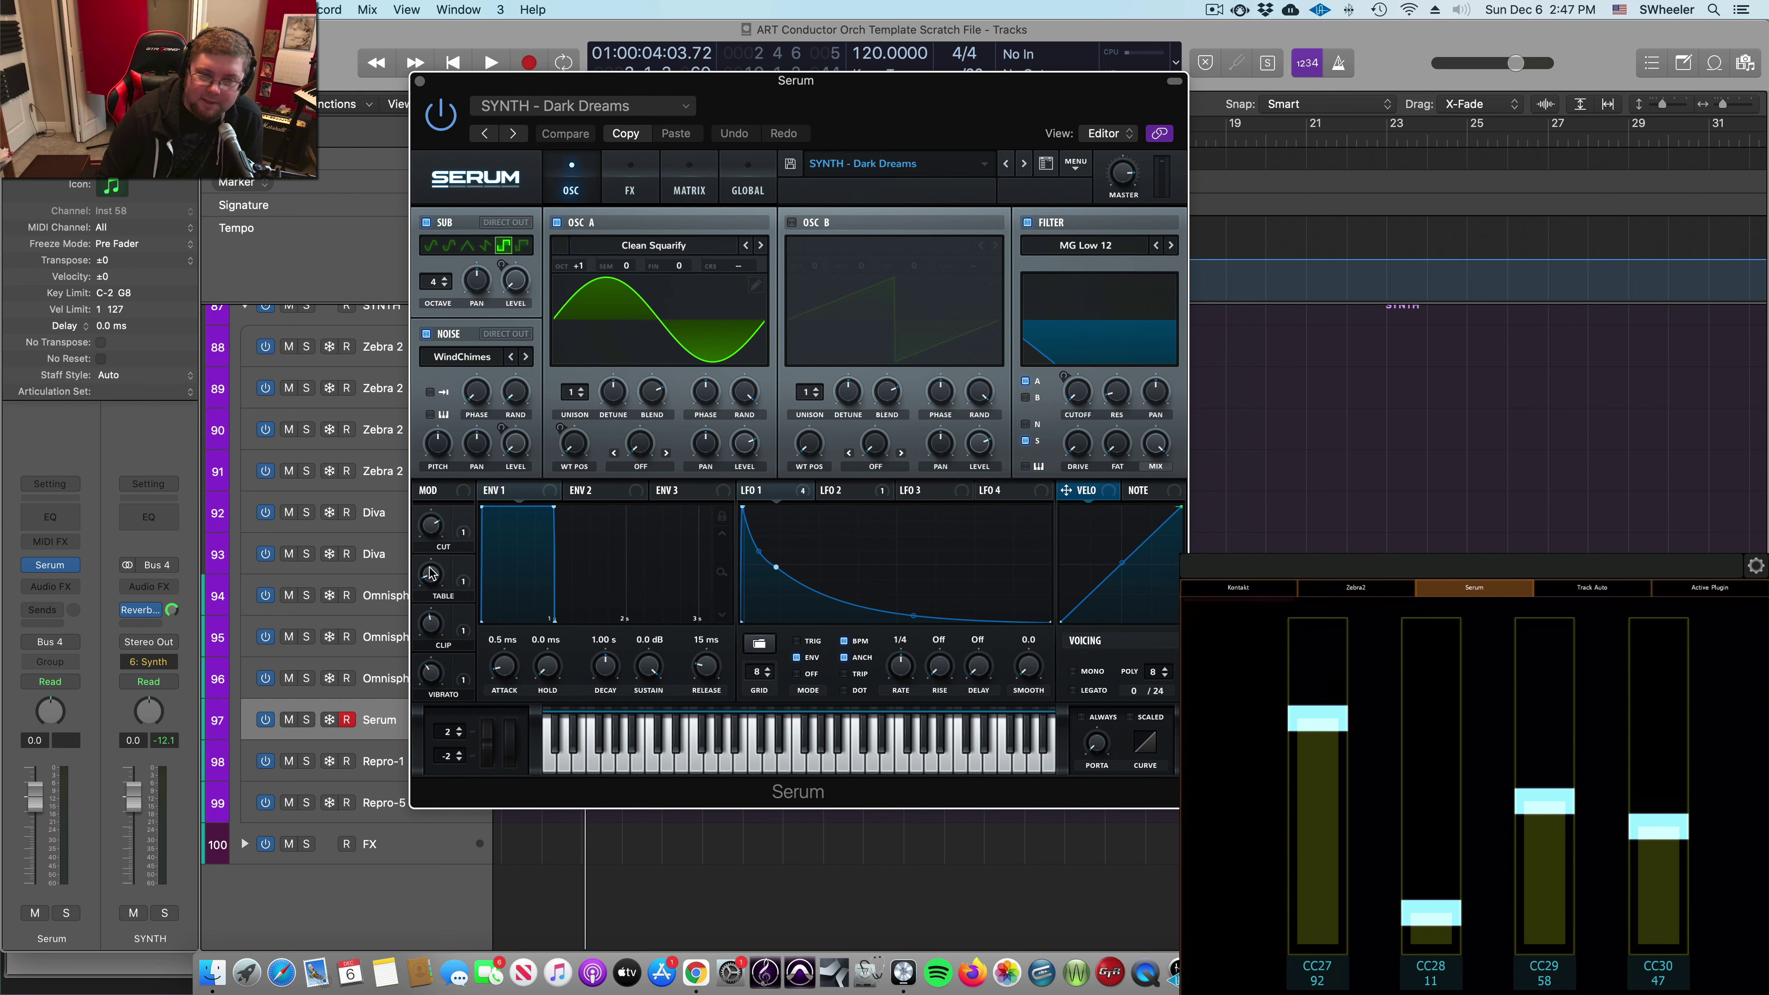
pyautogui.rightClick(436, 526)
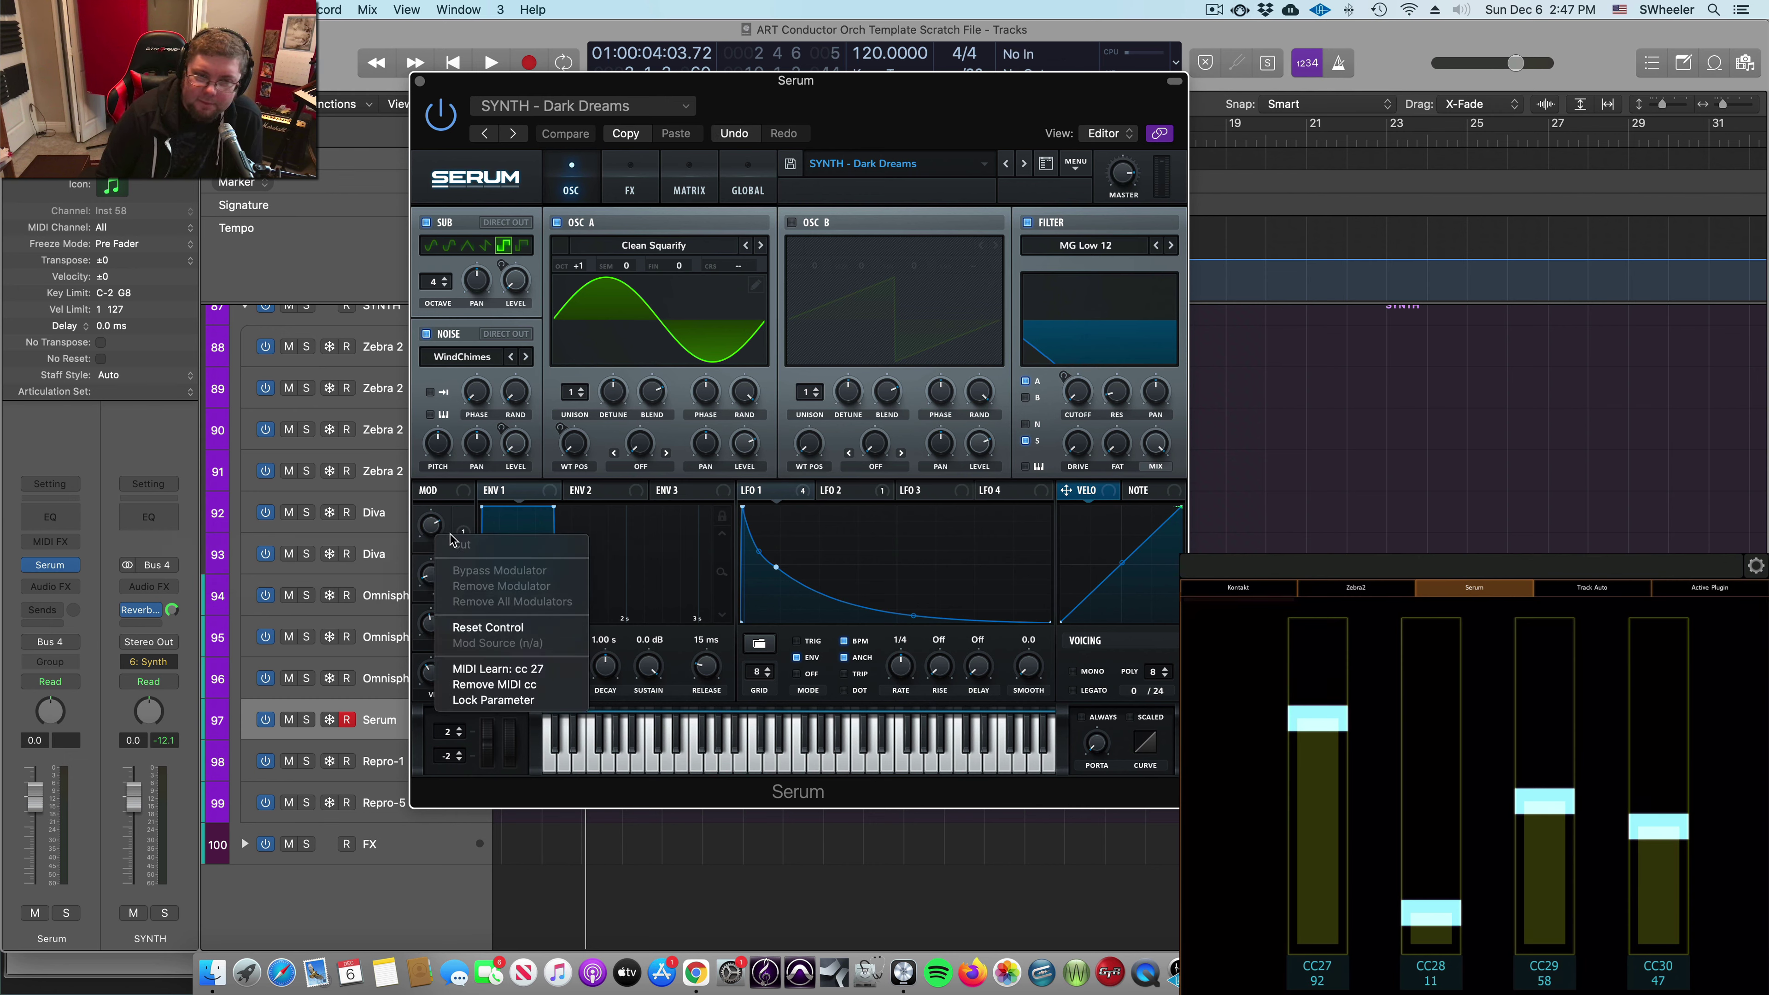
pyautogui.click(1040, 229)
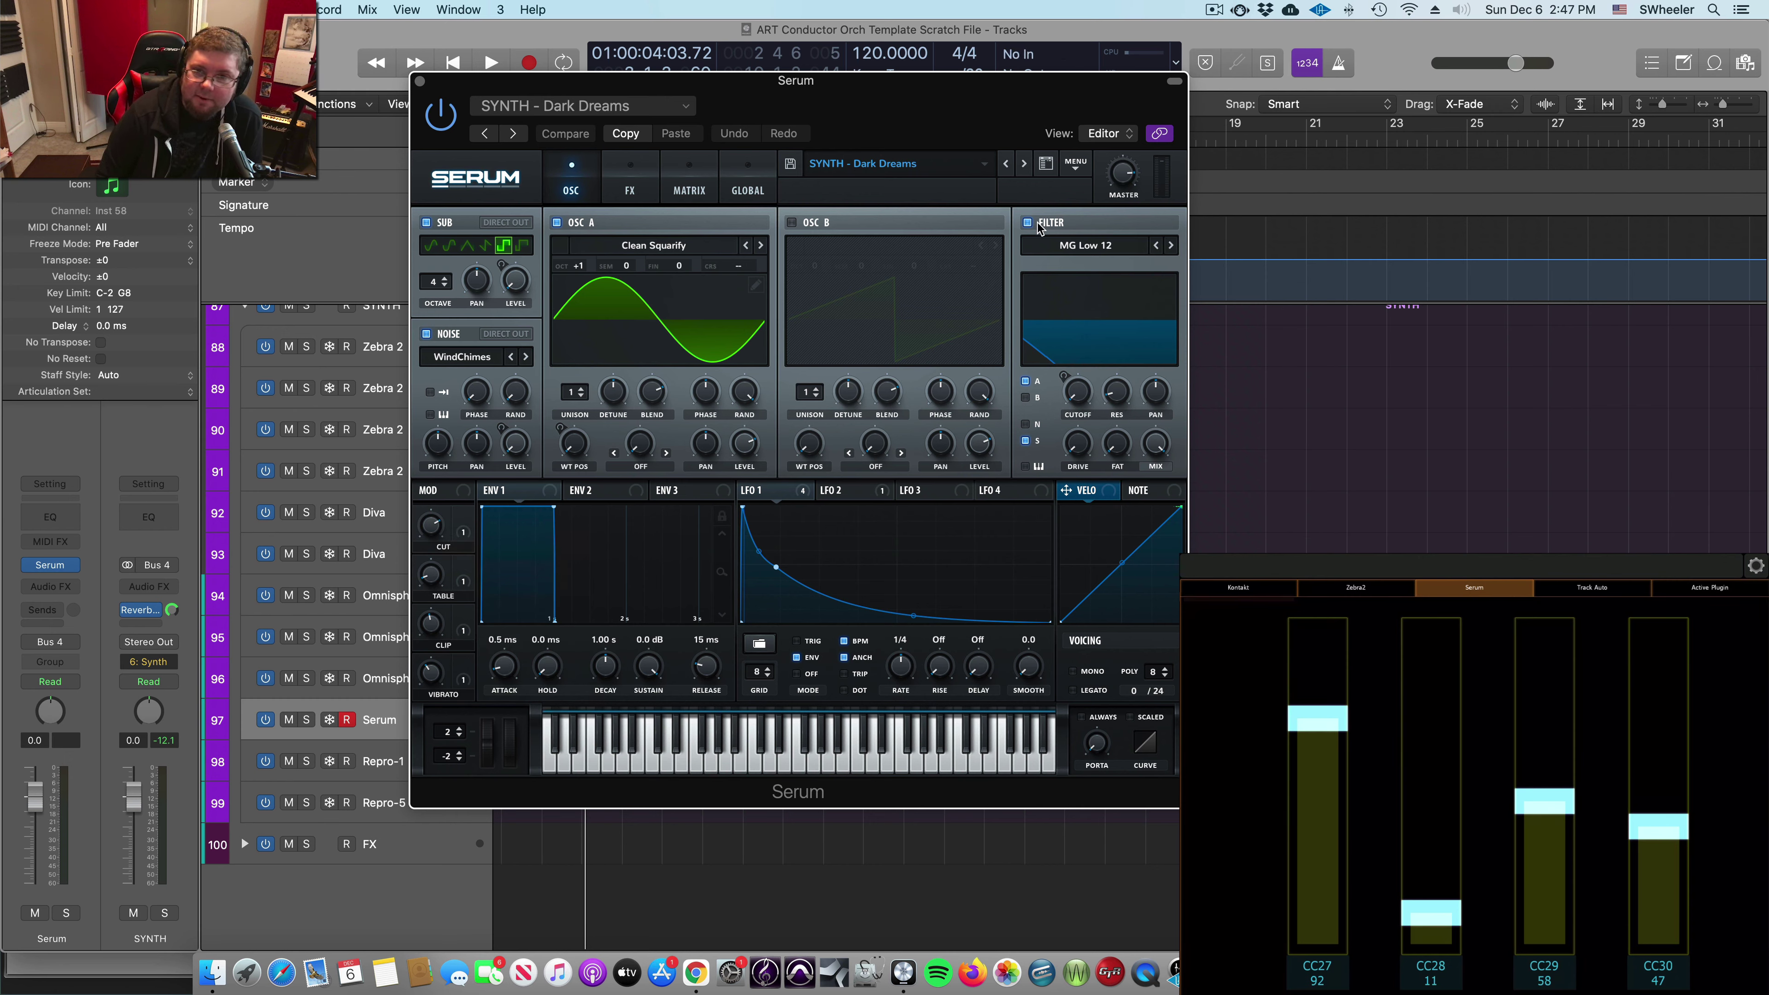
pyautogui.click(1075, 165)
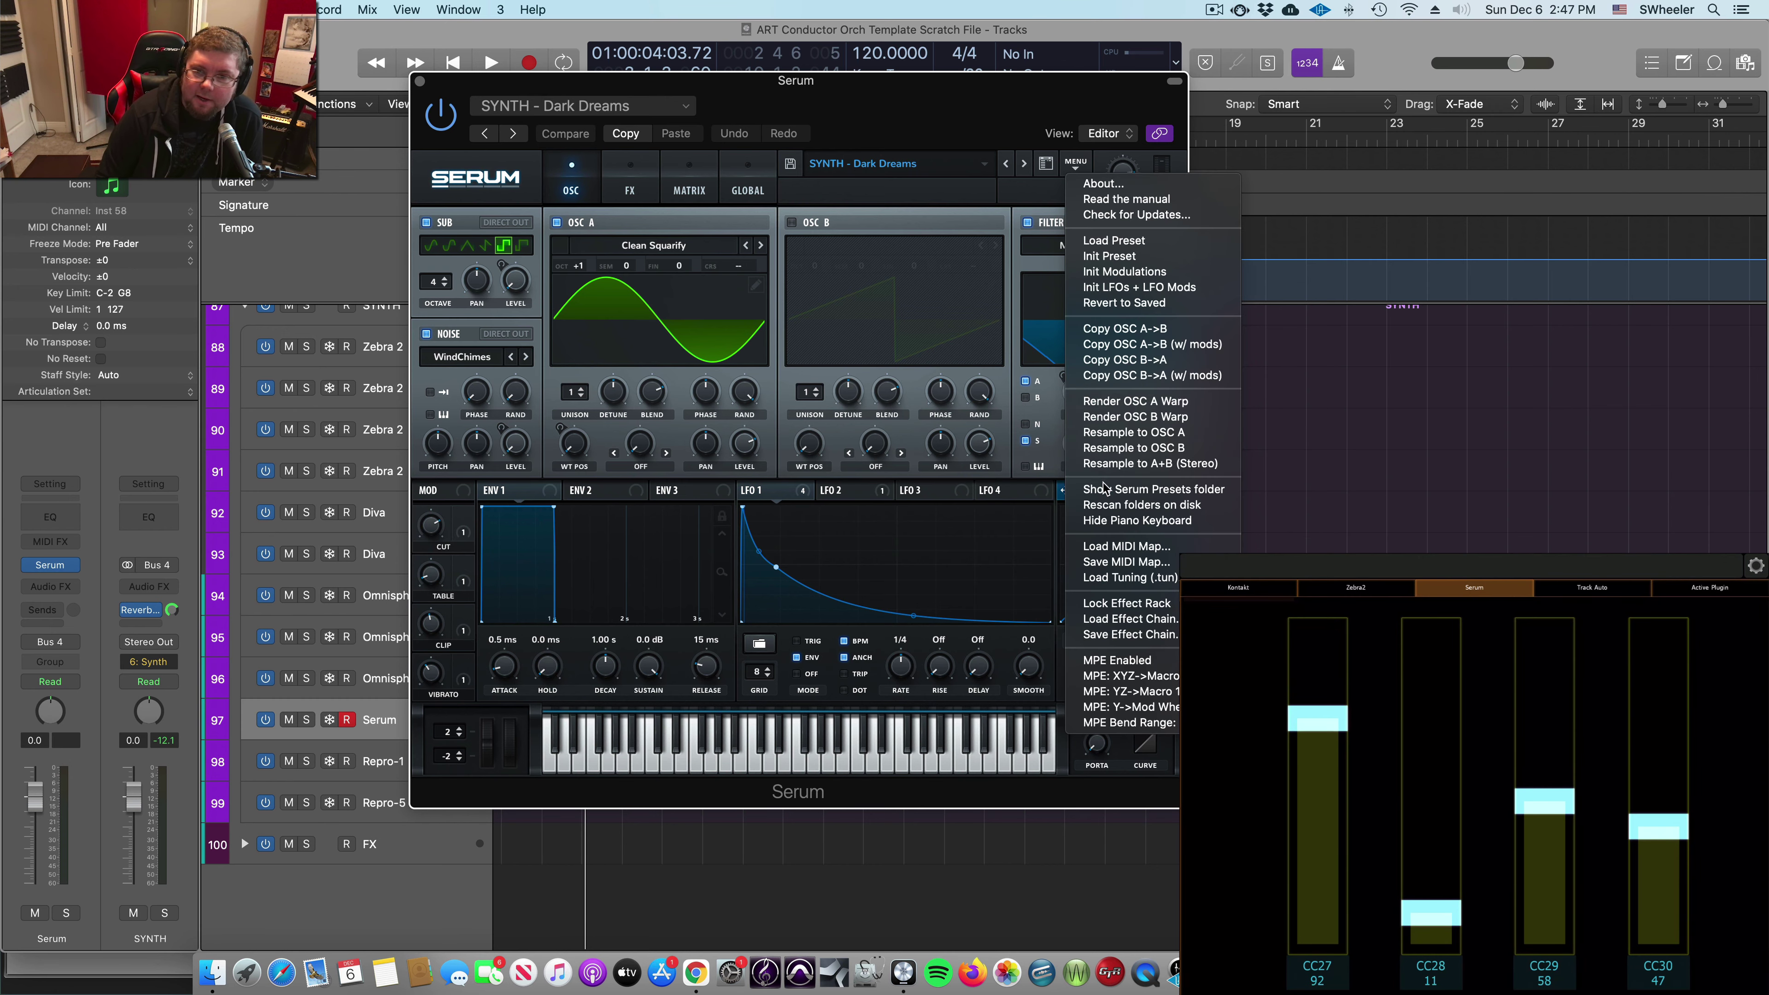
# Step: Cancel saving a Serum MIDI map and close the Serum window
pyautogui.click(1136, 562)
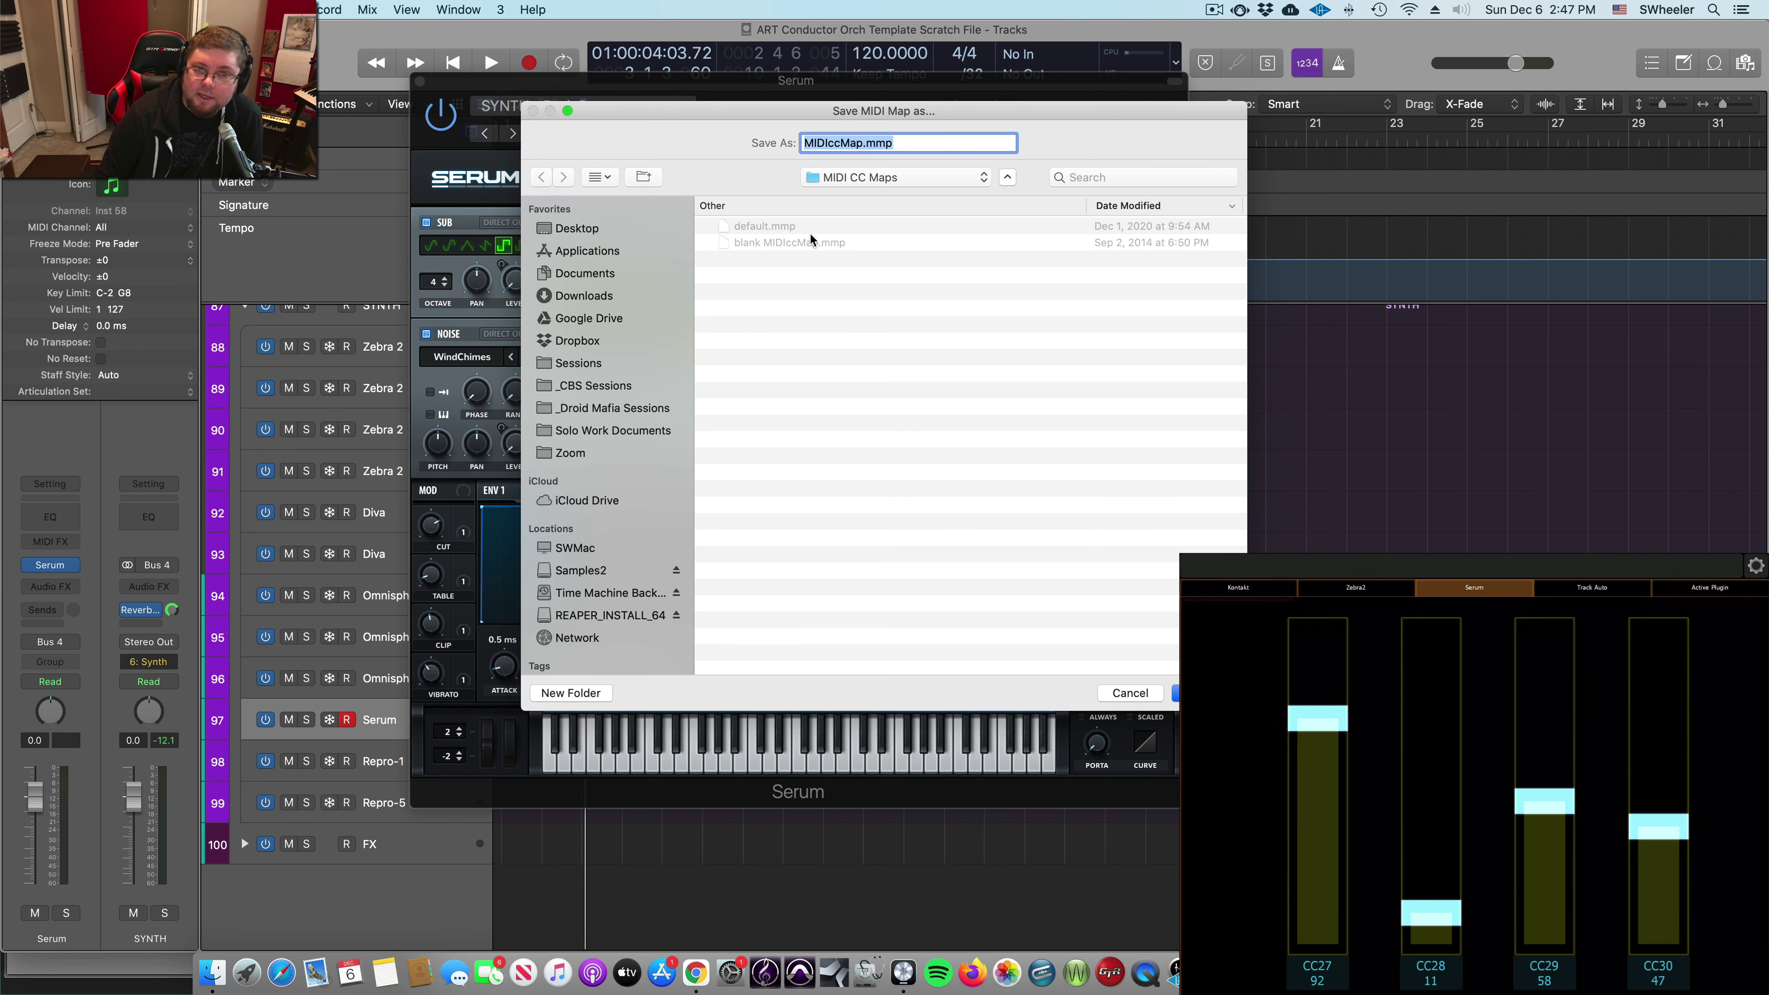
pyautogui.click(1119, 691)
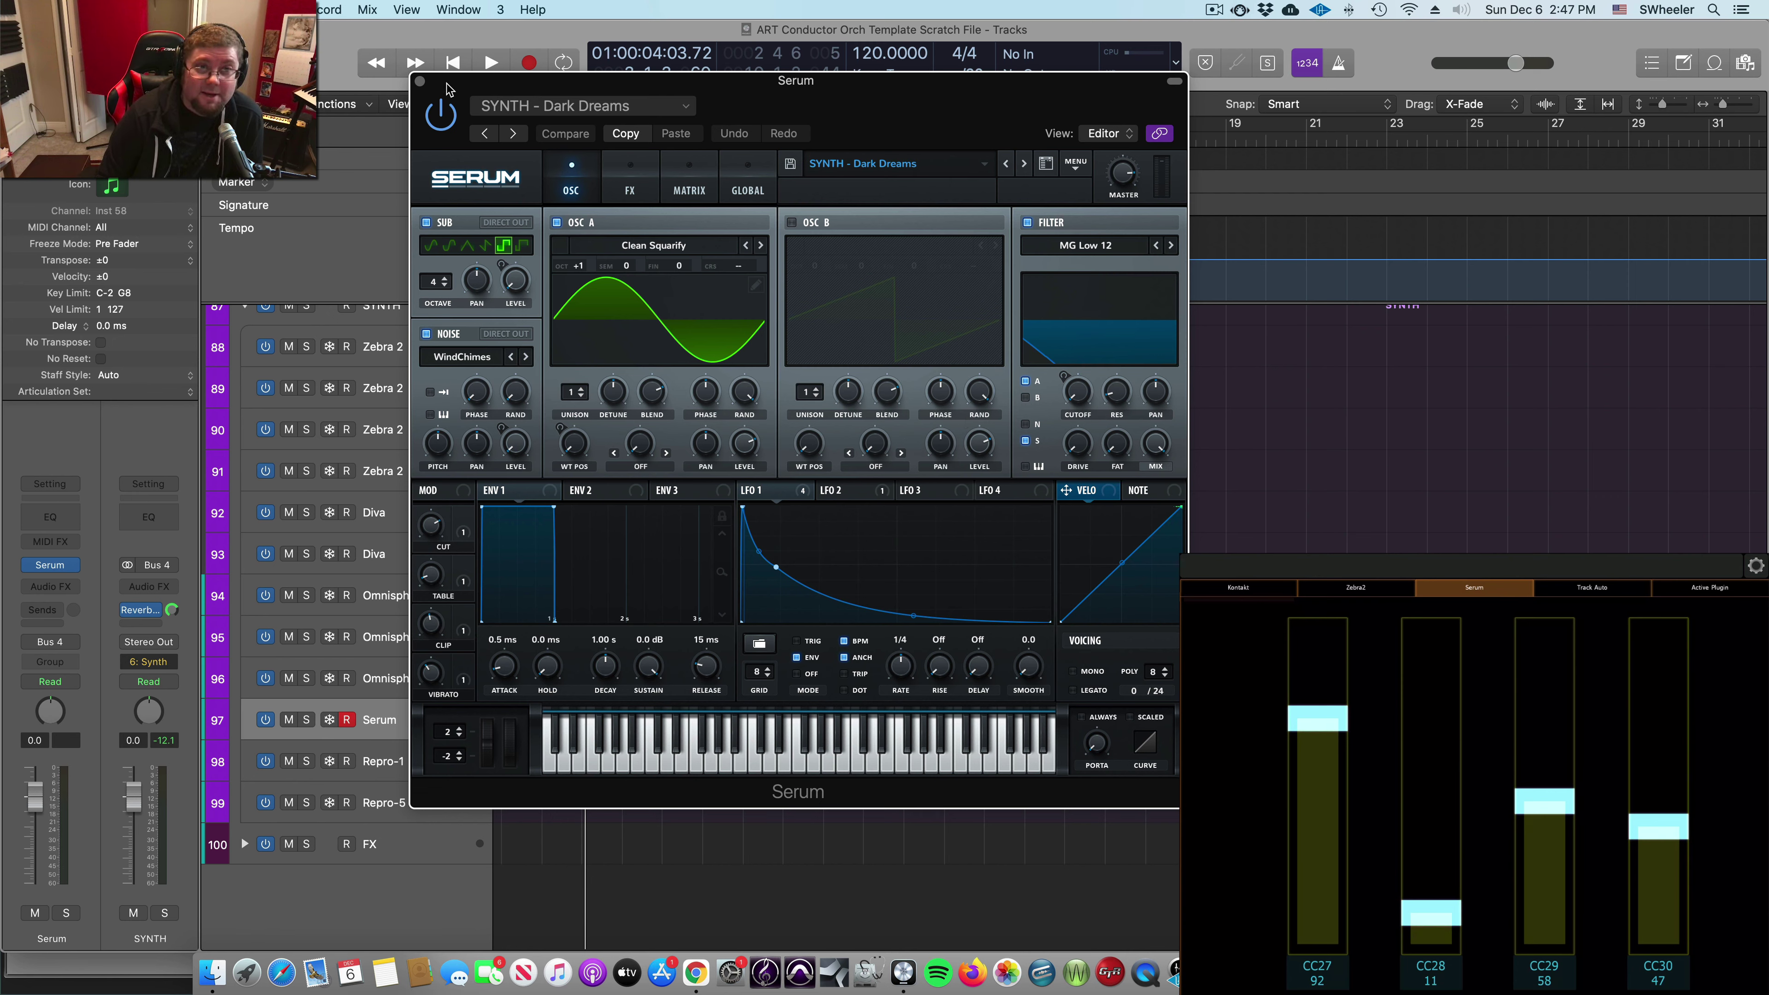
pyautogui.click(420, 82)
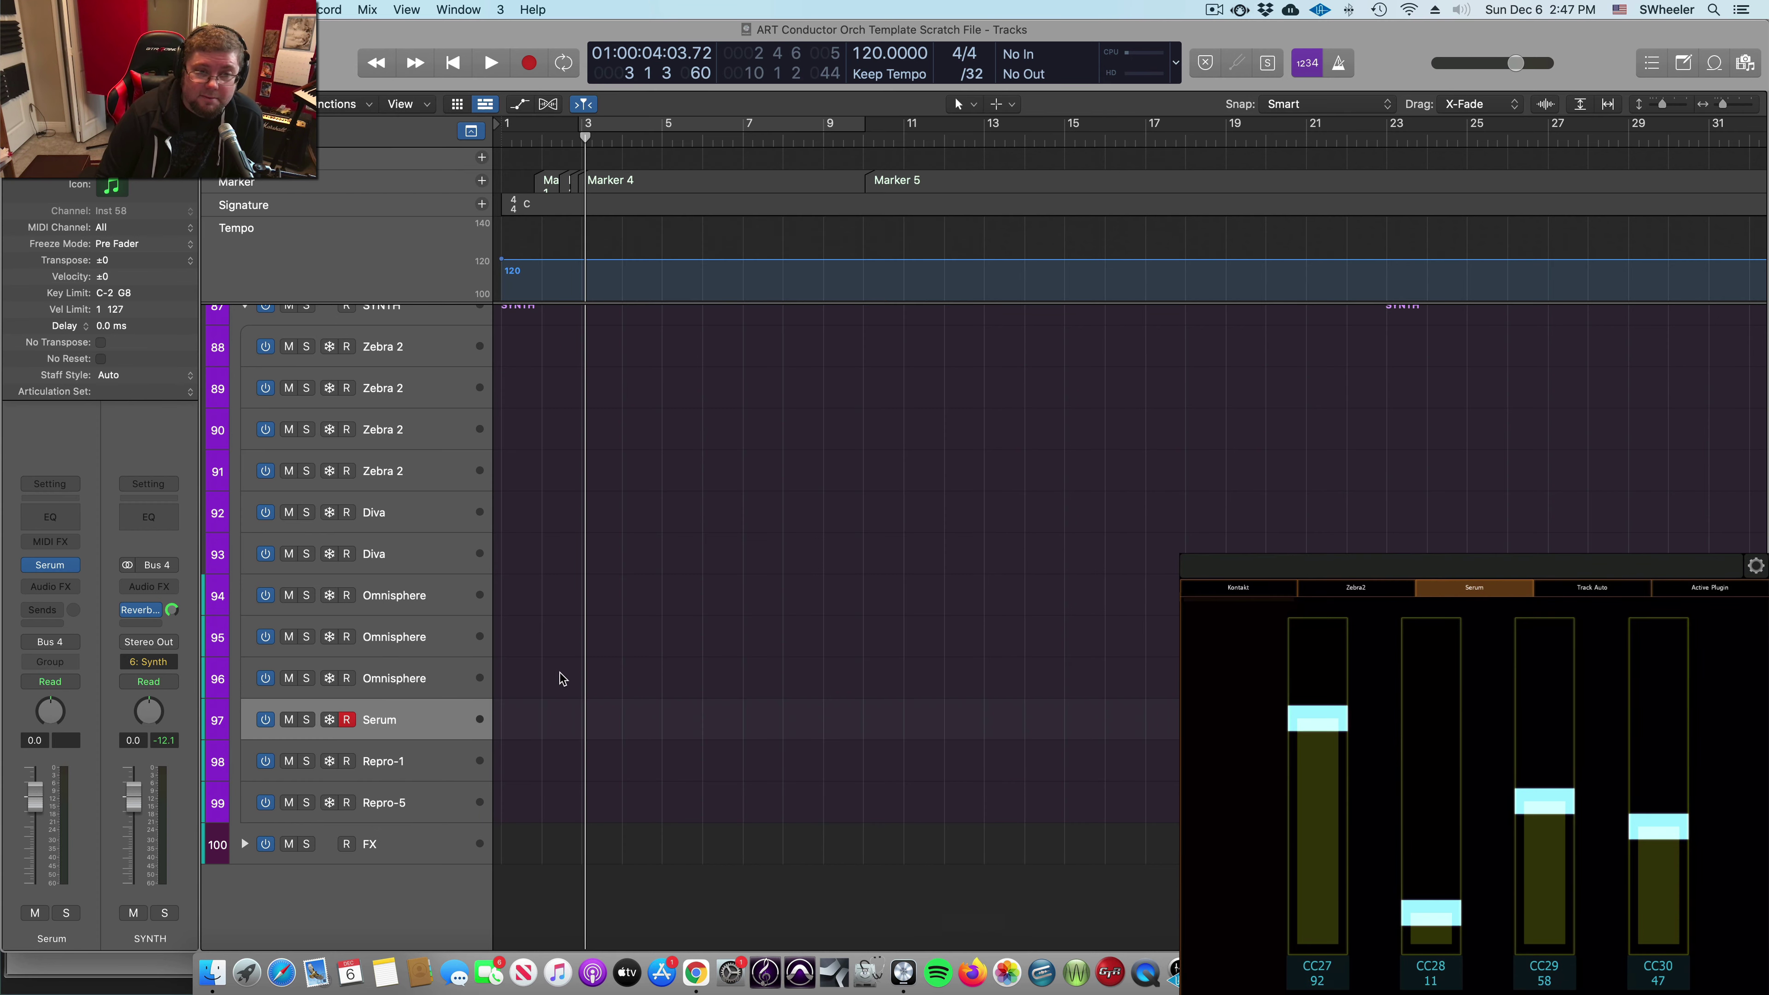
# Step: Select Trailer Strs Full, then the STRINGS stack so the Lemur strip follows STRINGS
pyautogui.scroll(6, 460, 721)
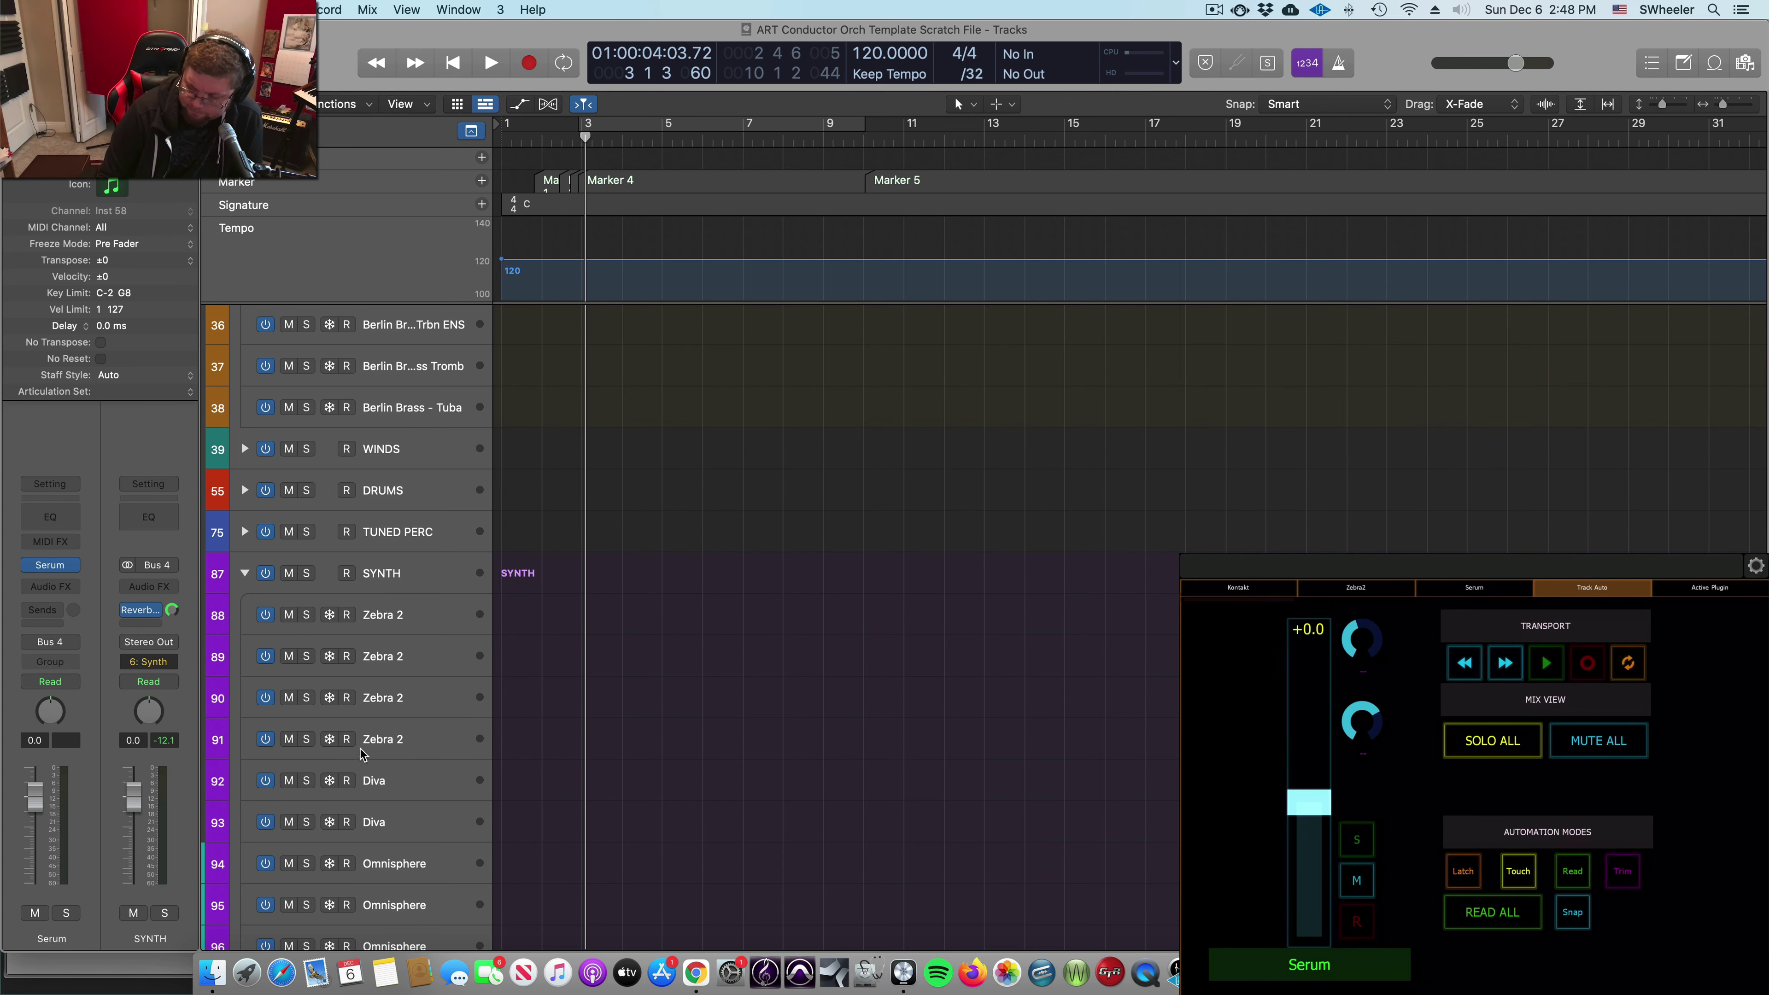
pyautogui.scroll(10, 411, 794)
pyautogui.scroll(-20, 356, 712)
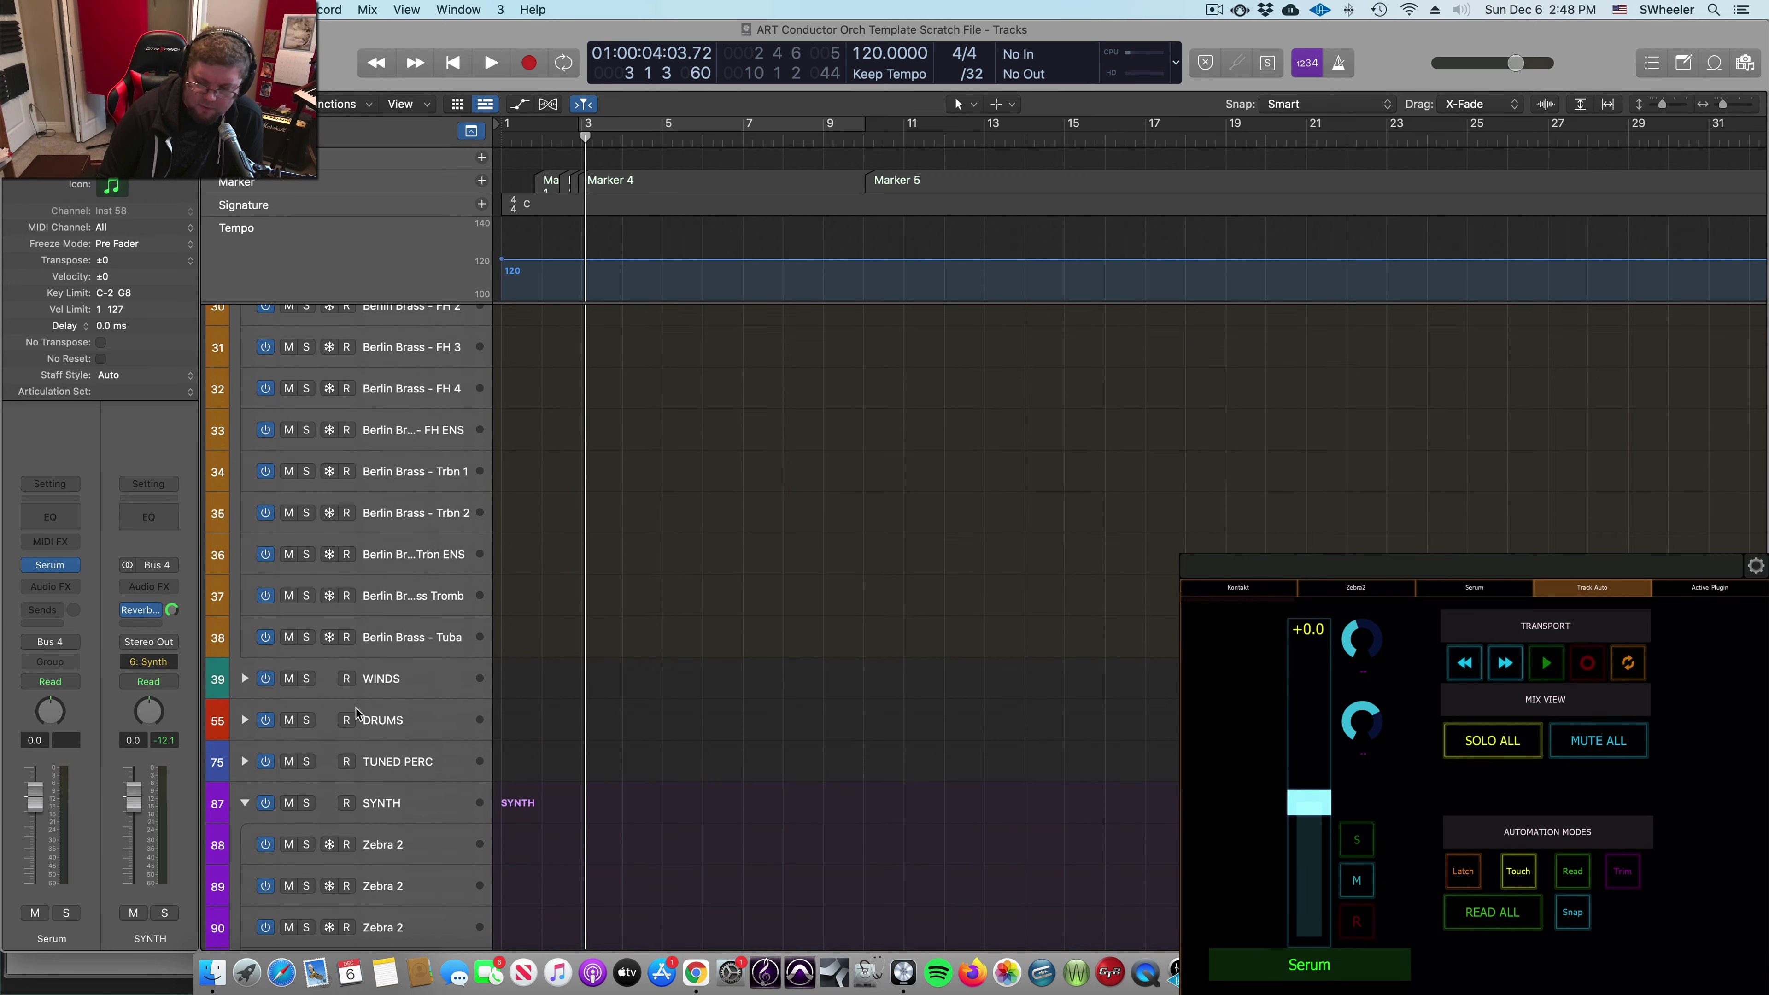
pyautogui.scroll(20, 356, 712)
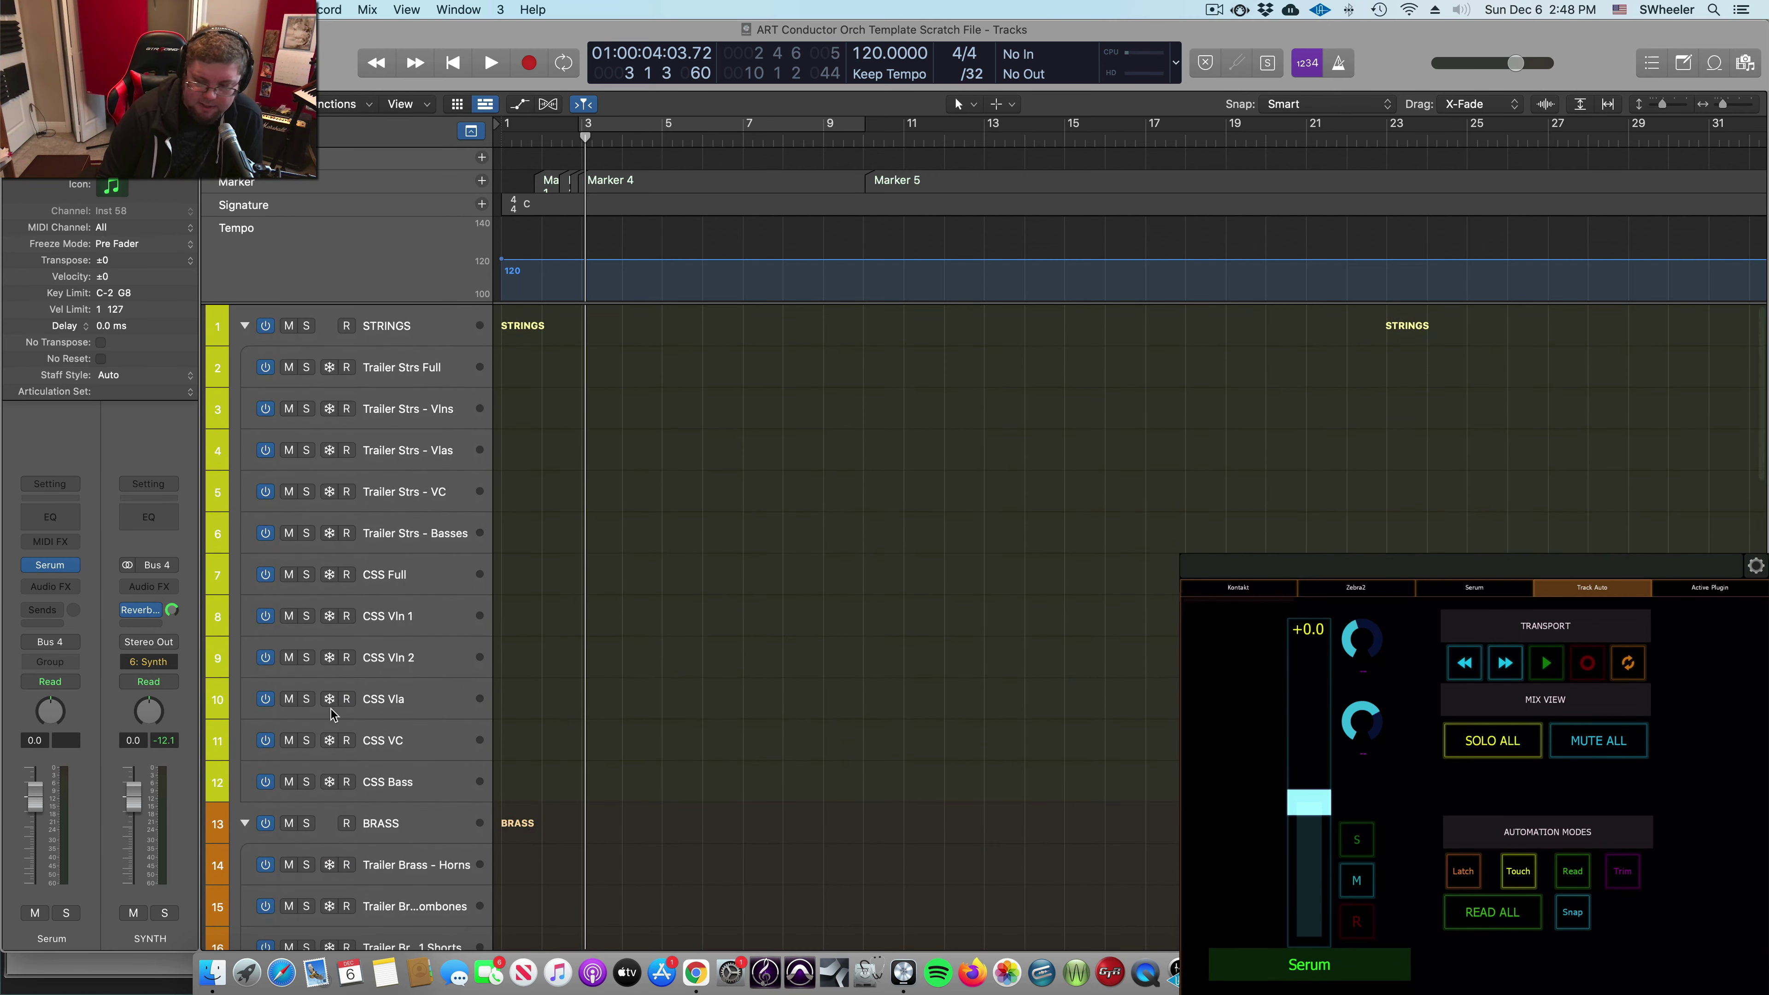
pyautogui.click(451, 361)
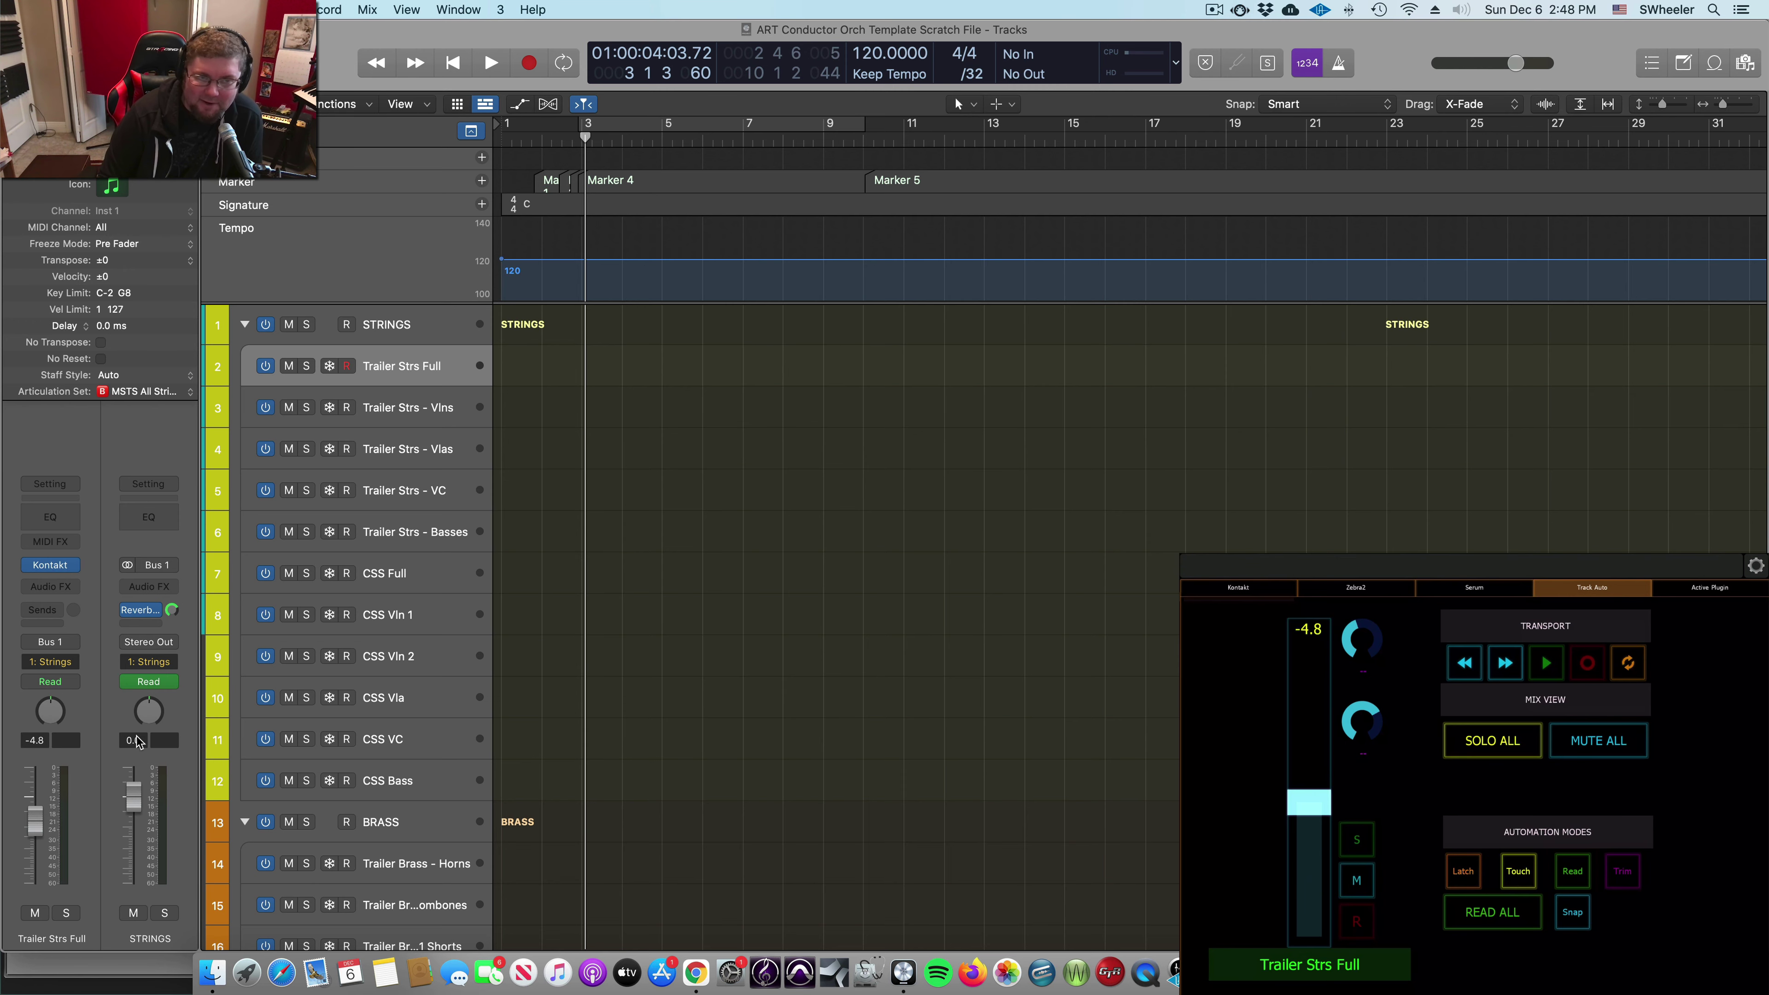
pyautogui.scroll(2, 421, 322)
pyautogui.click(420, 323)
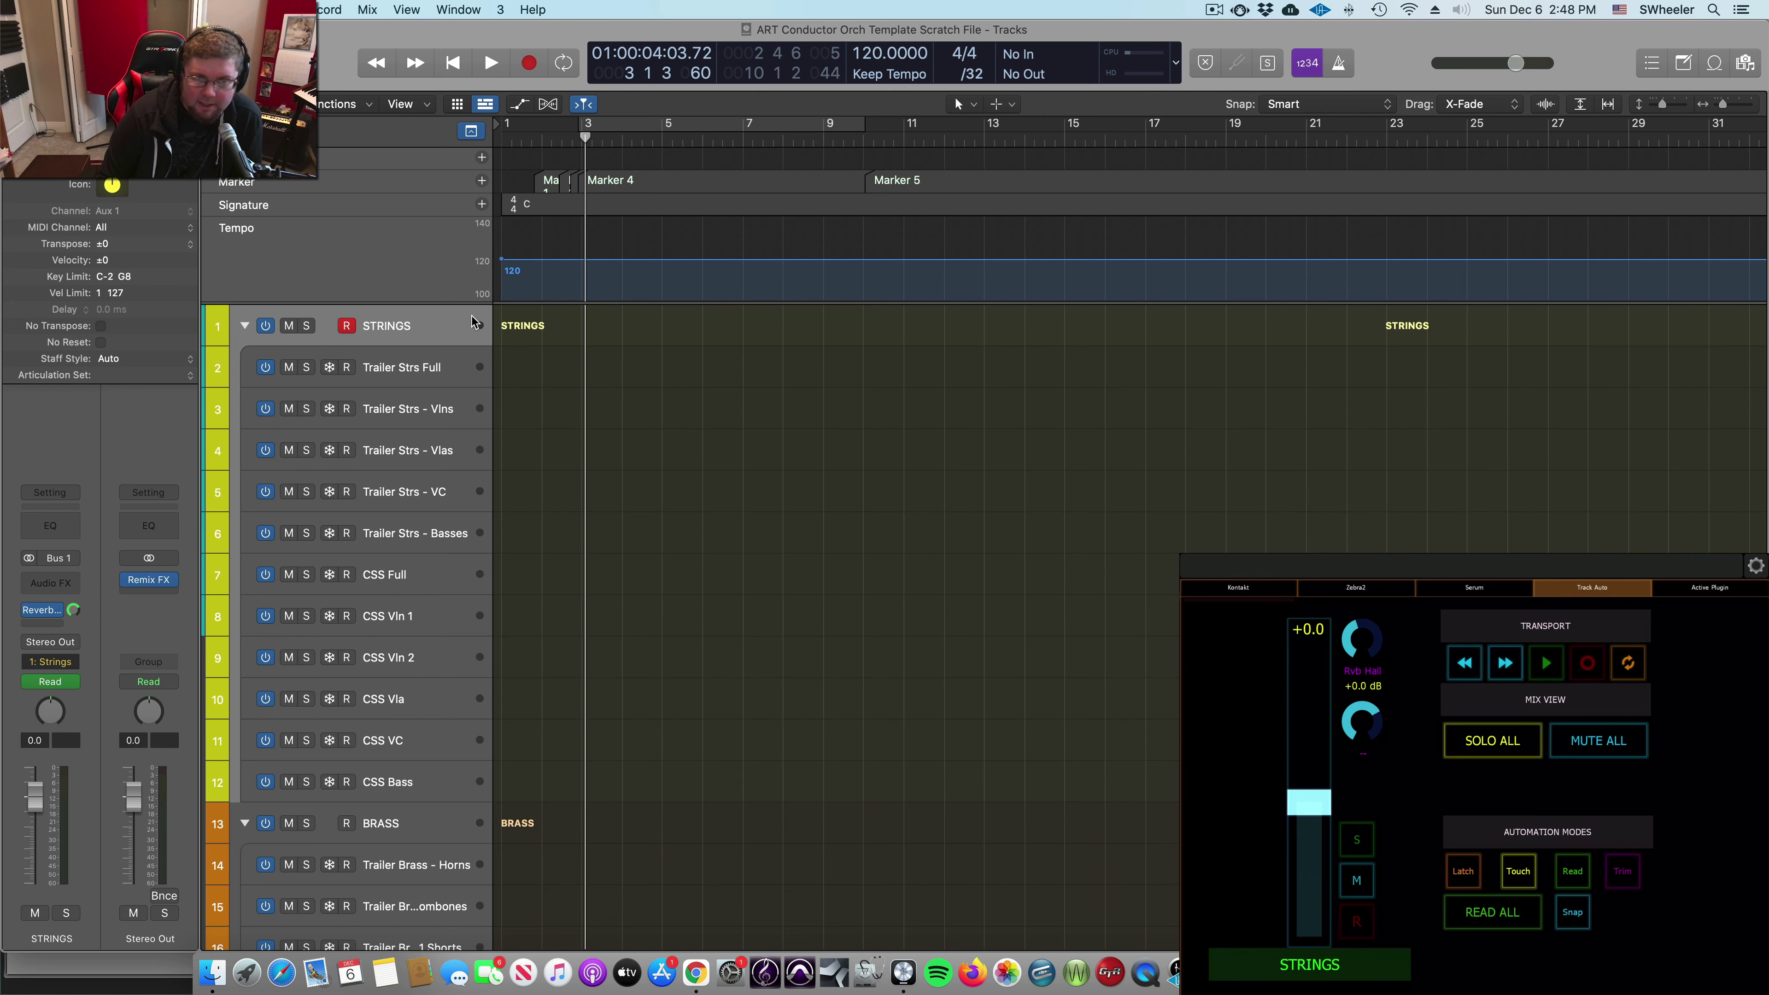
# Step: Record a Latch-mode reverb-send automation pass on STRINGS from the Lemur knob, then show automation
pyautogui.press('Return')
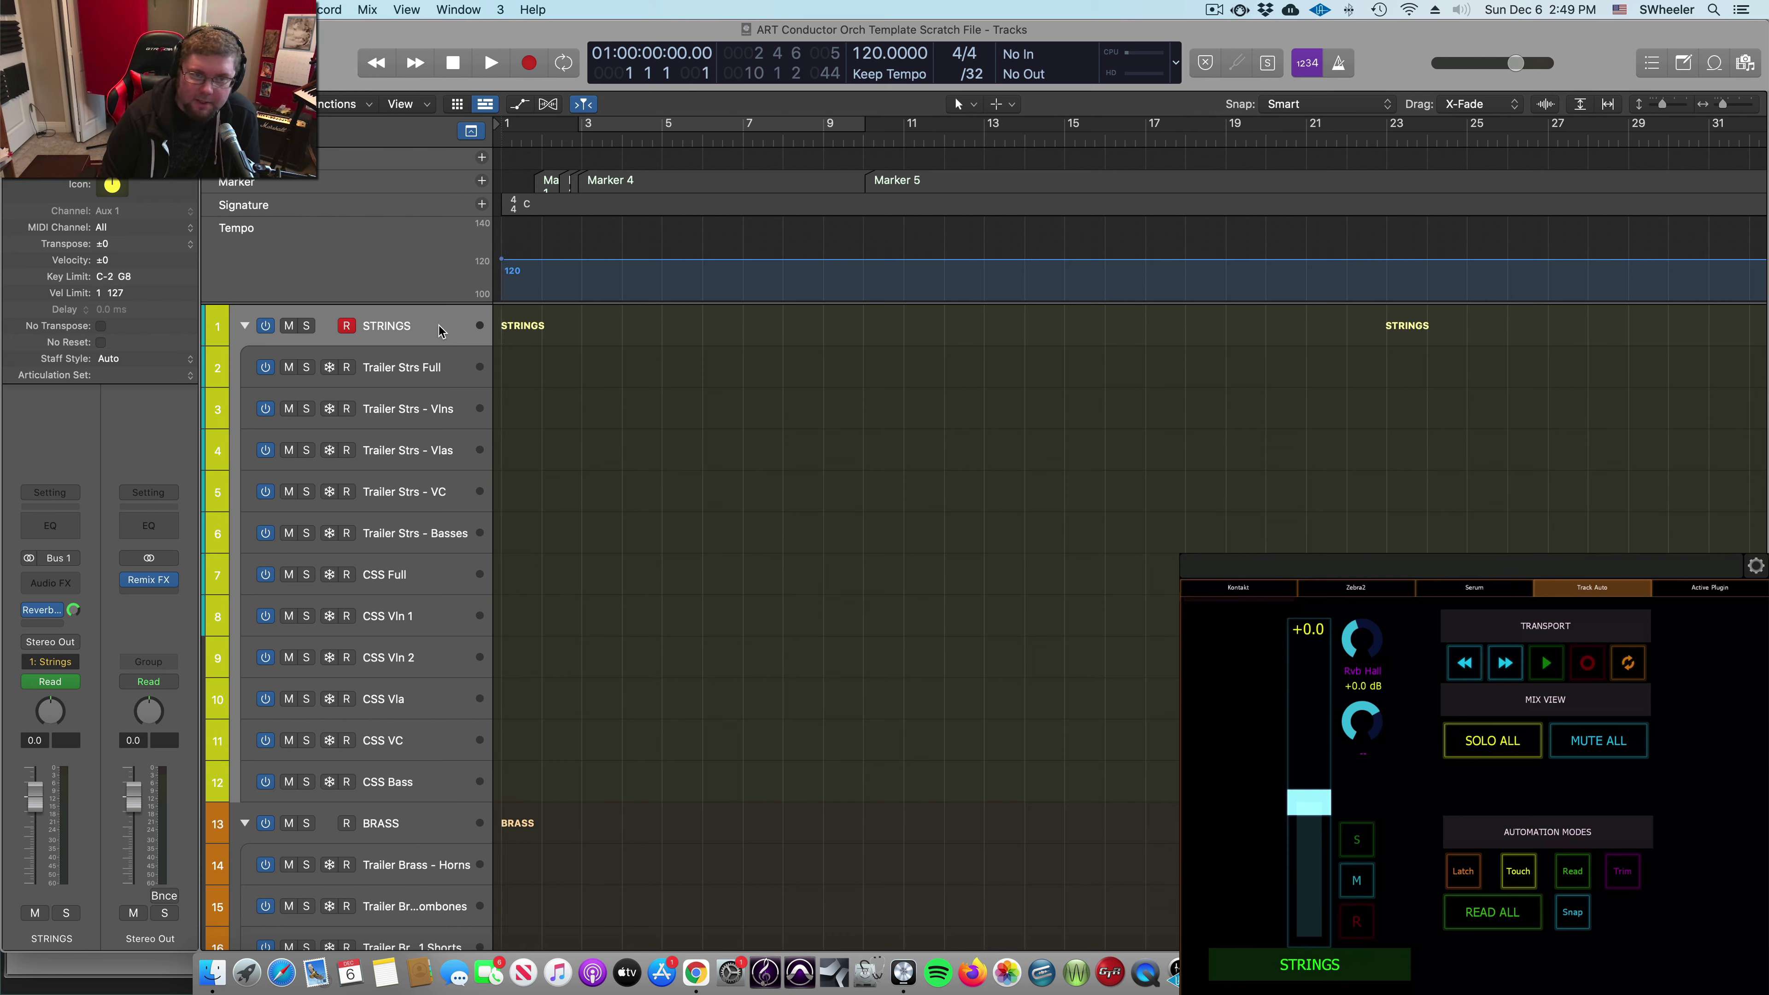
pyautogui.press('r')
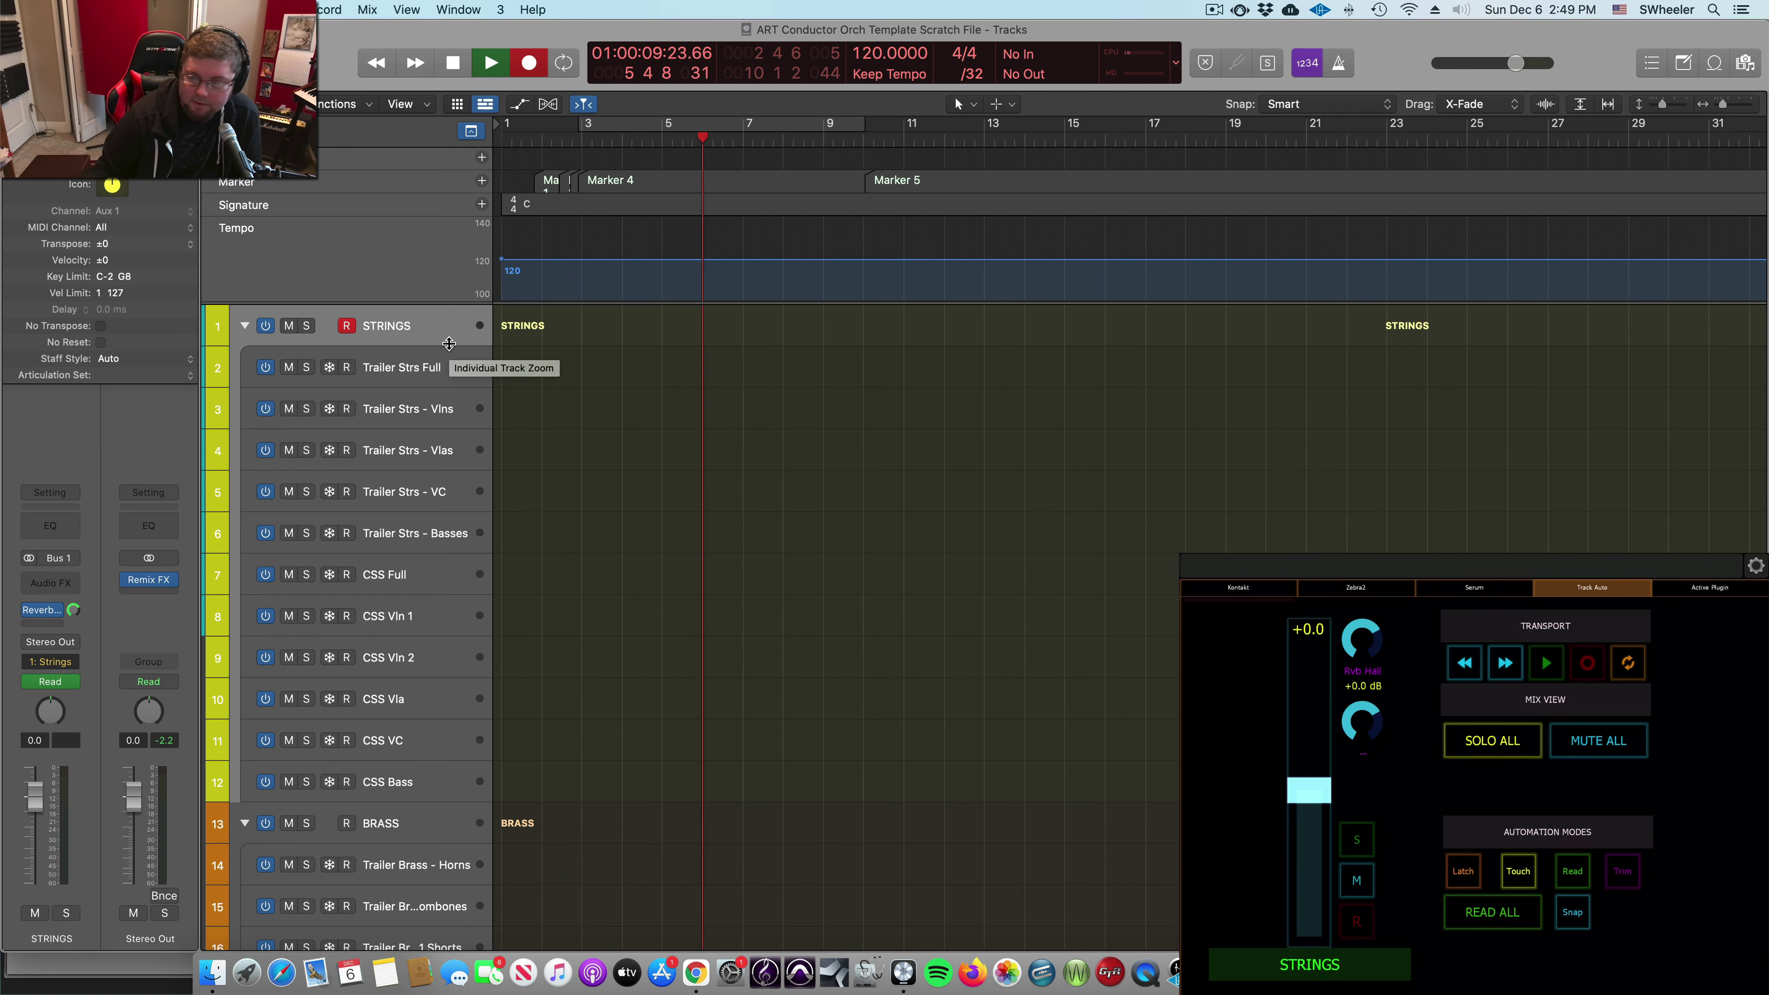
pyautogui.press('space')
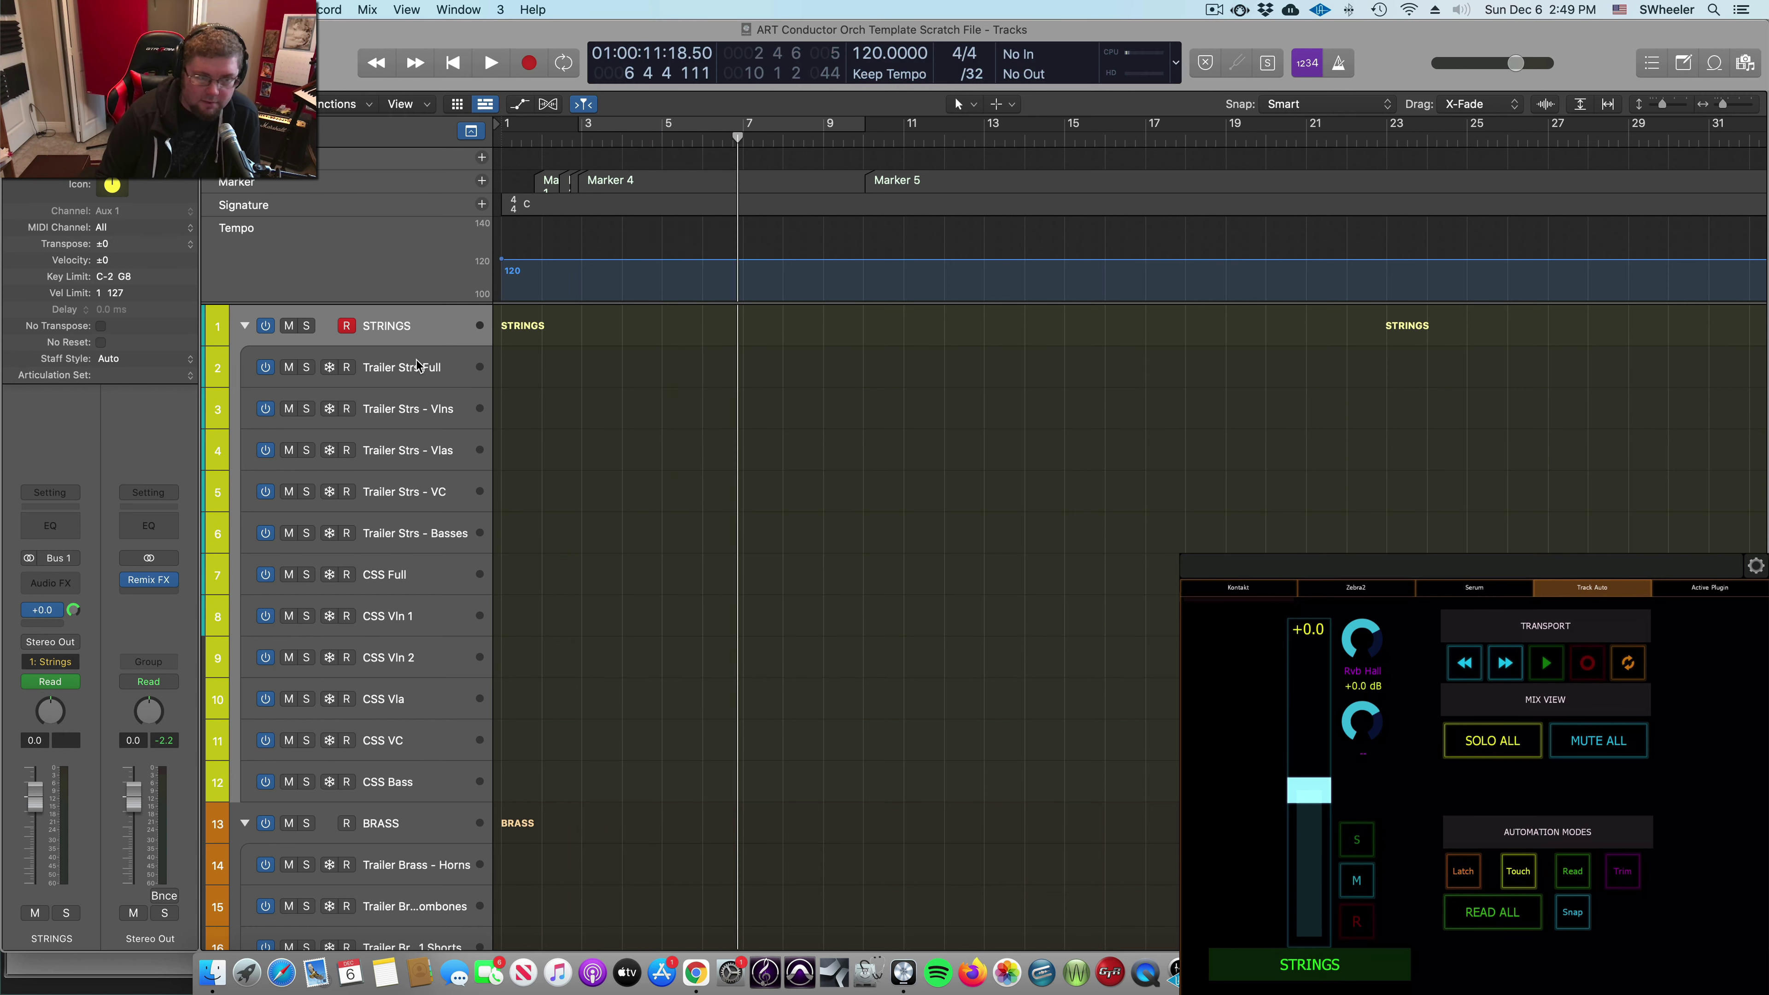
pyautogui.press('Return')
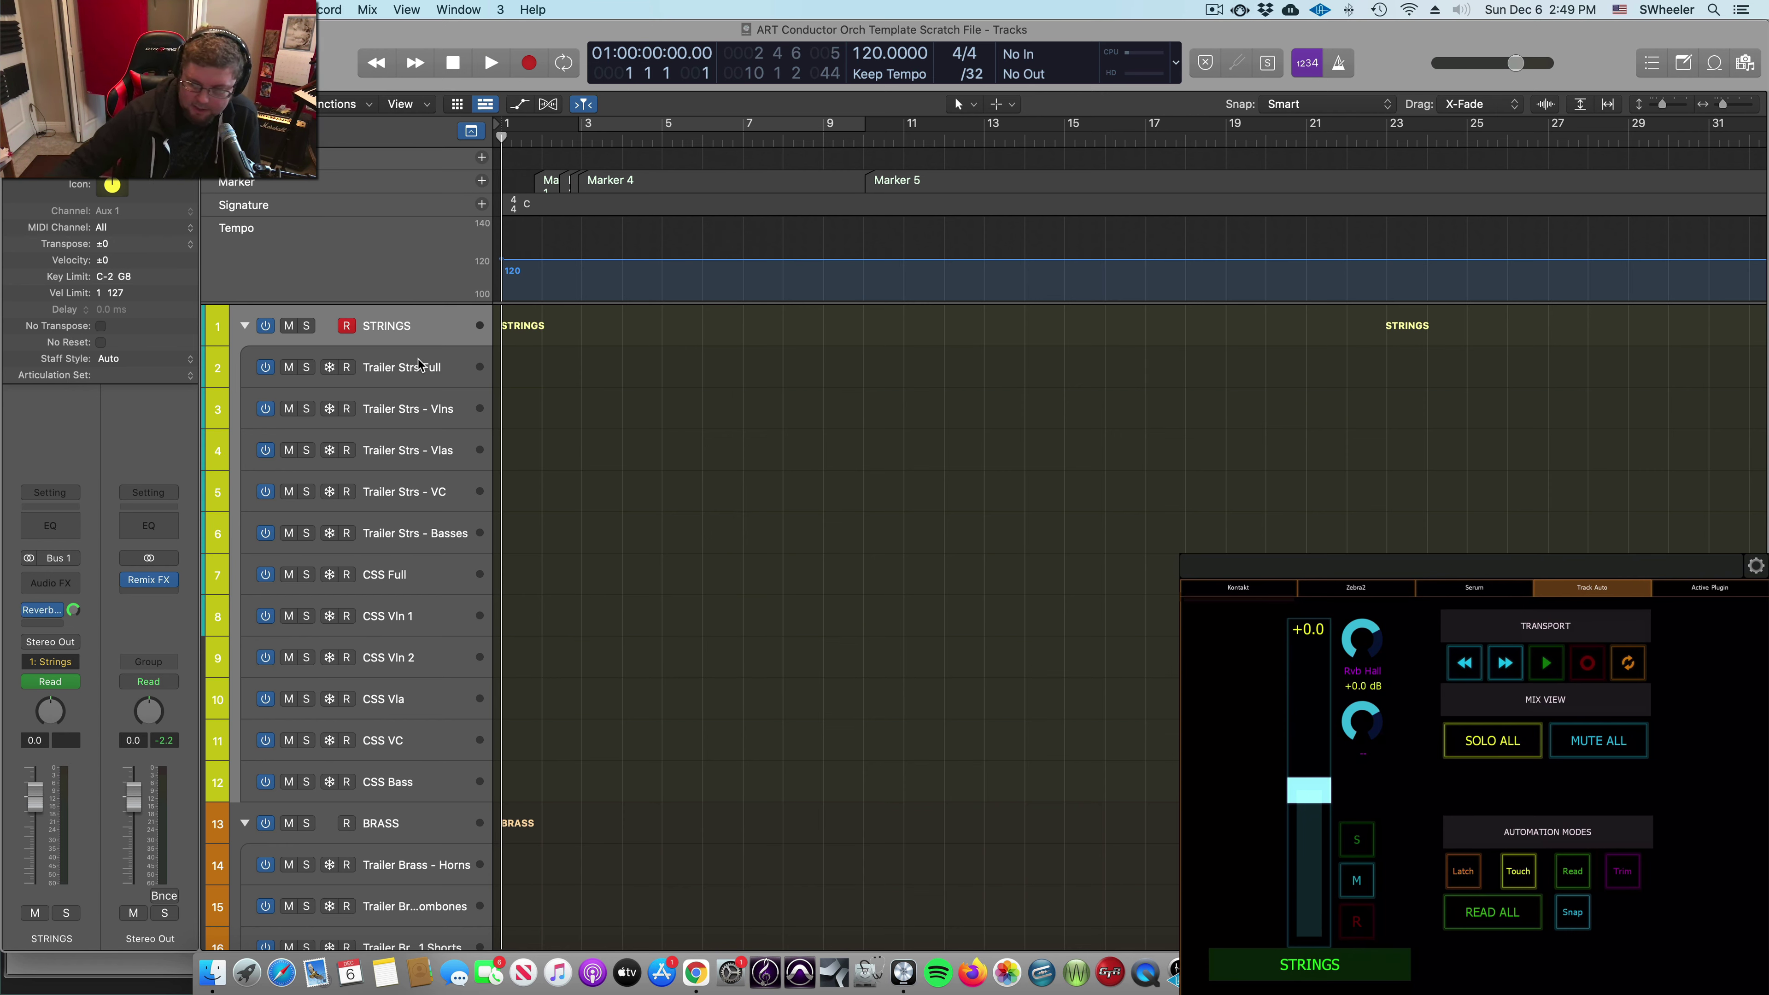
pyautogui.press('ctrl+super+l')
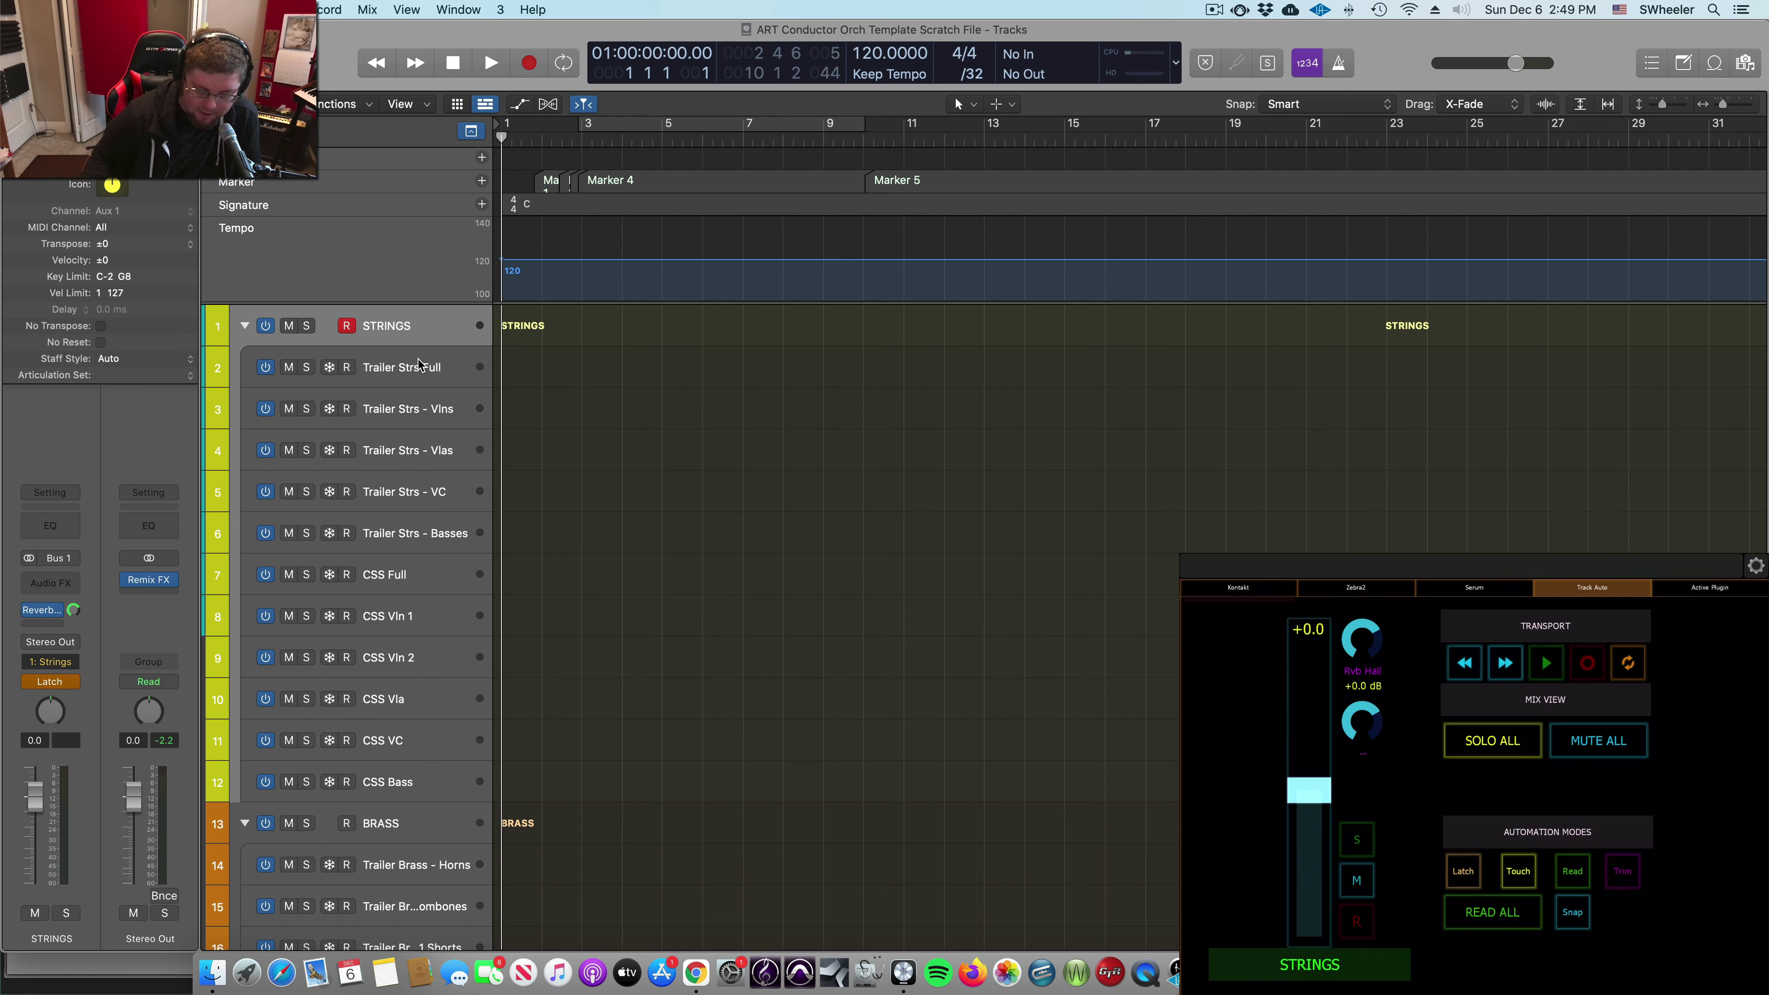
pyautogui.press('r')
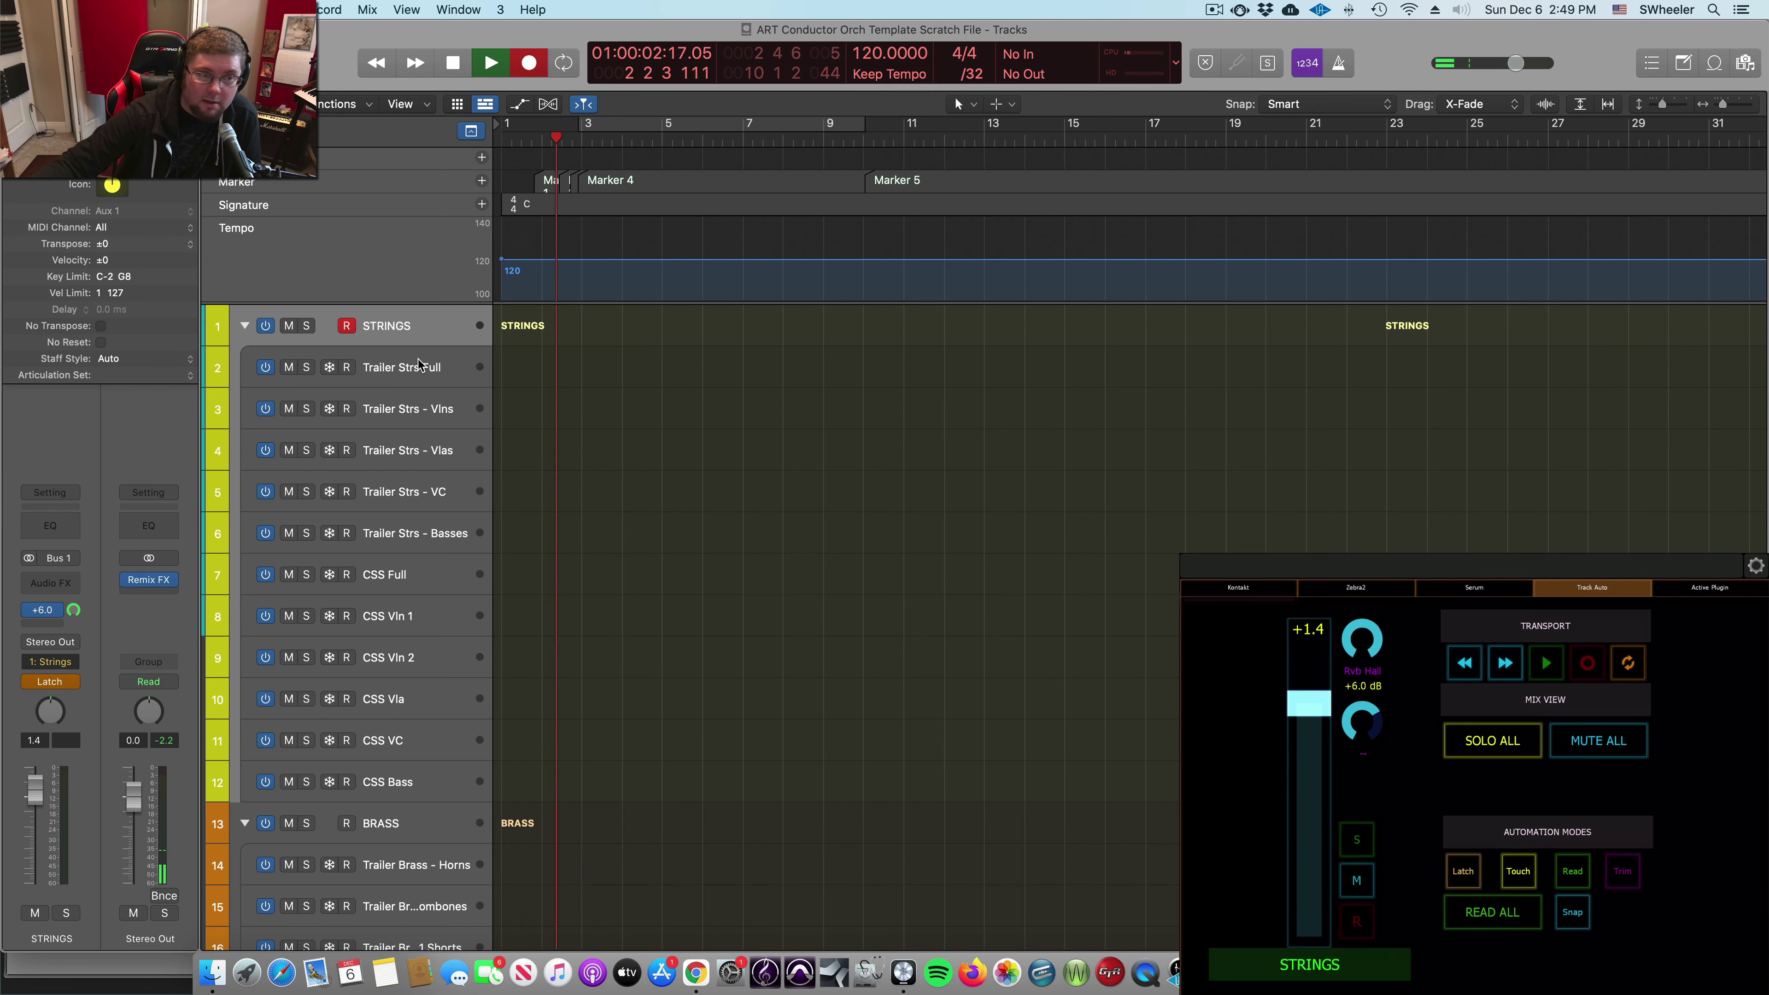
pyautogui.press('space')
pyautogui.press('a')
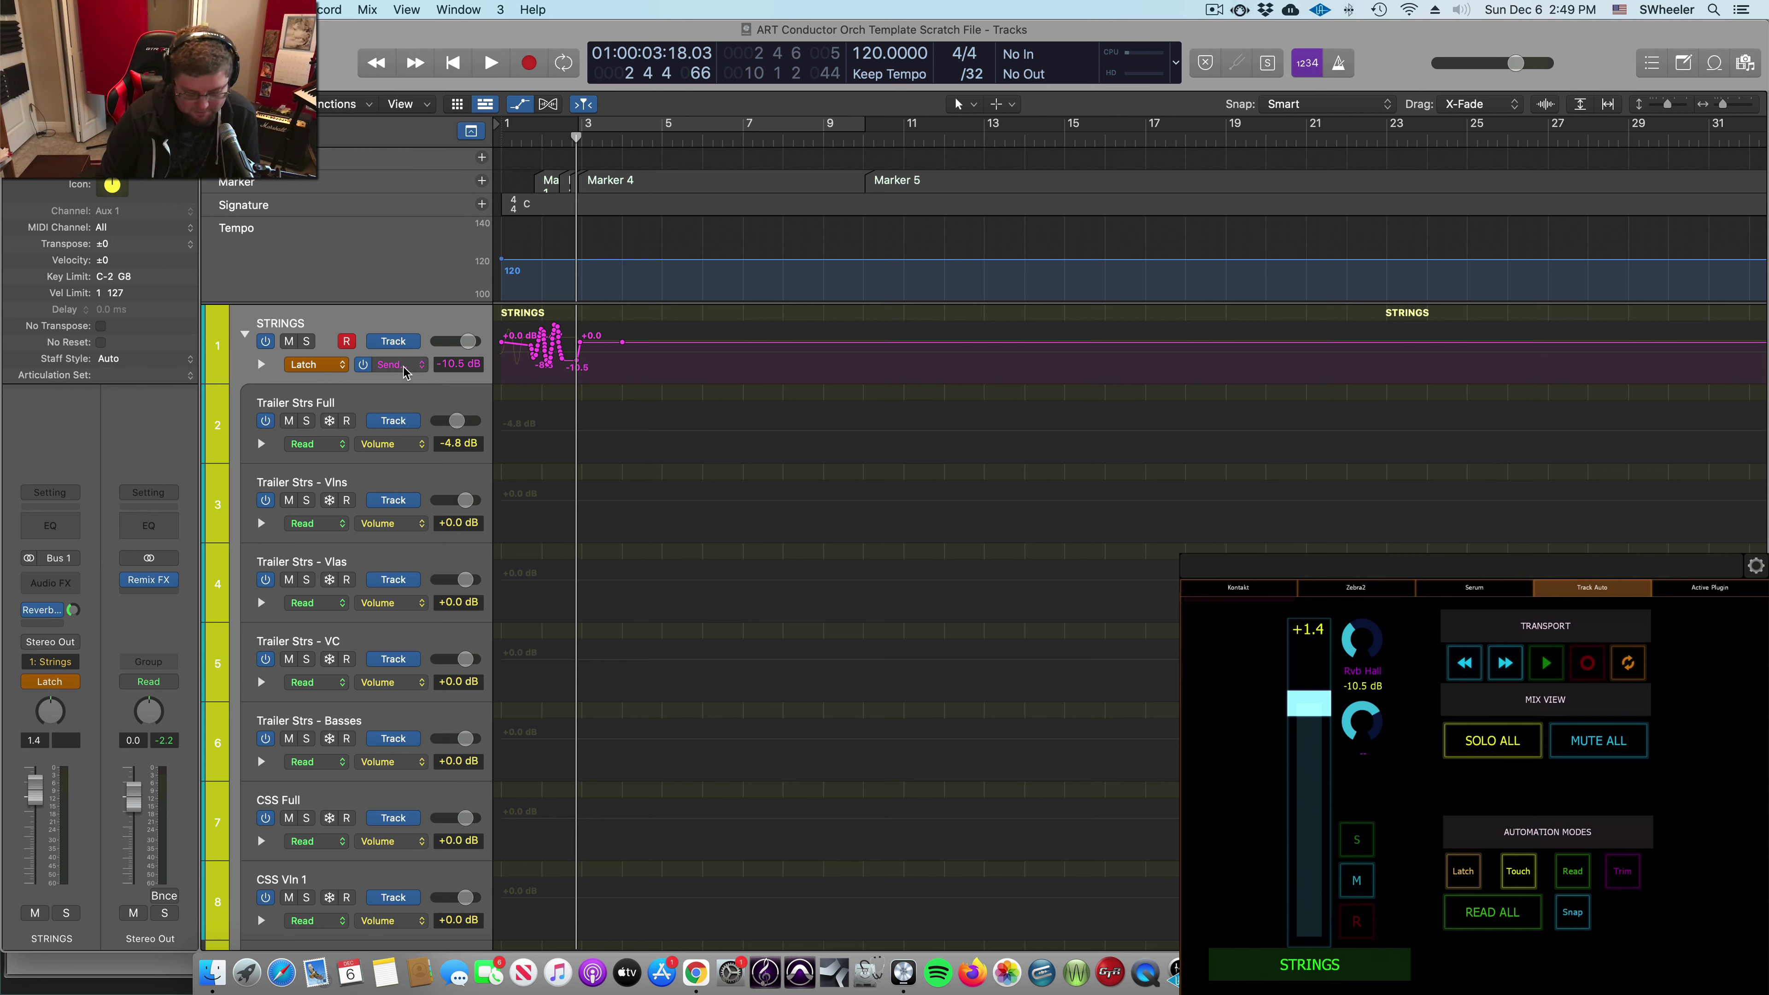
# Step: Switch the STRINGS automation lane parameter through Volume to Pan
pyautogui.scroll(3, 410, 365)
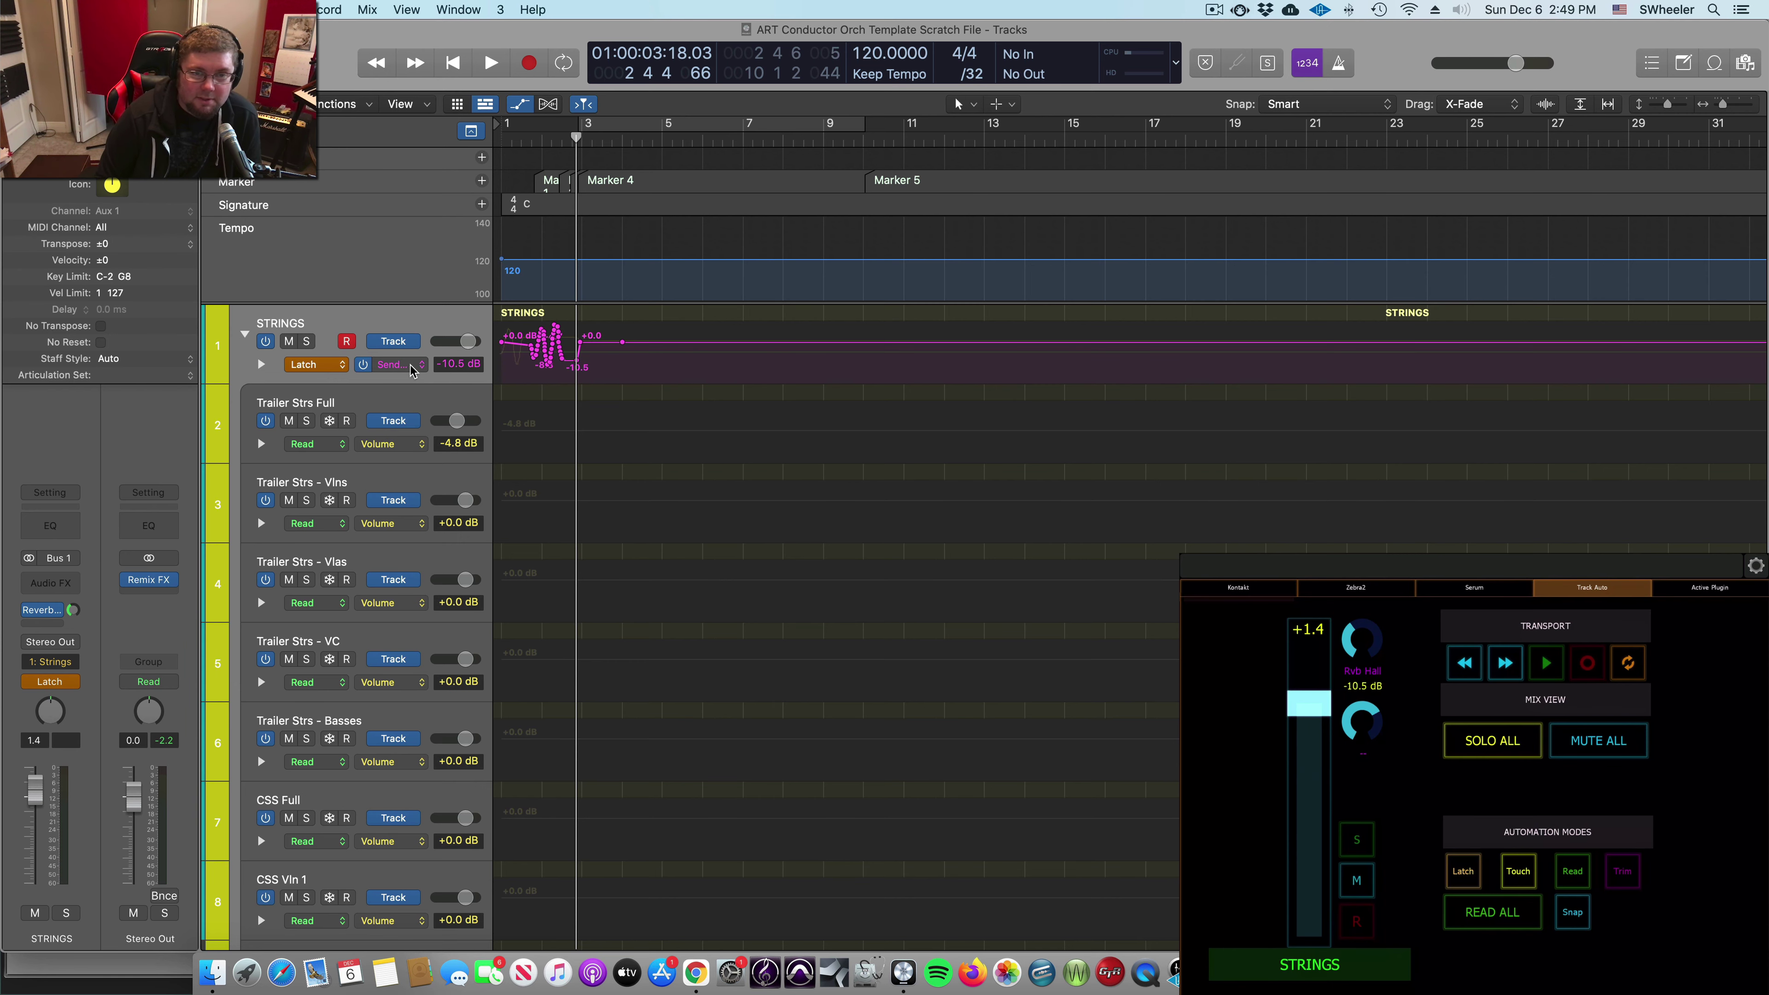
pyautogui.scroll(-1, 430, 368)
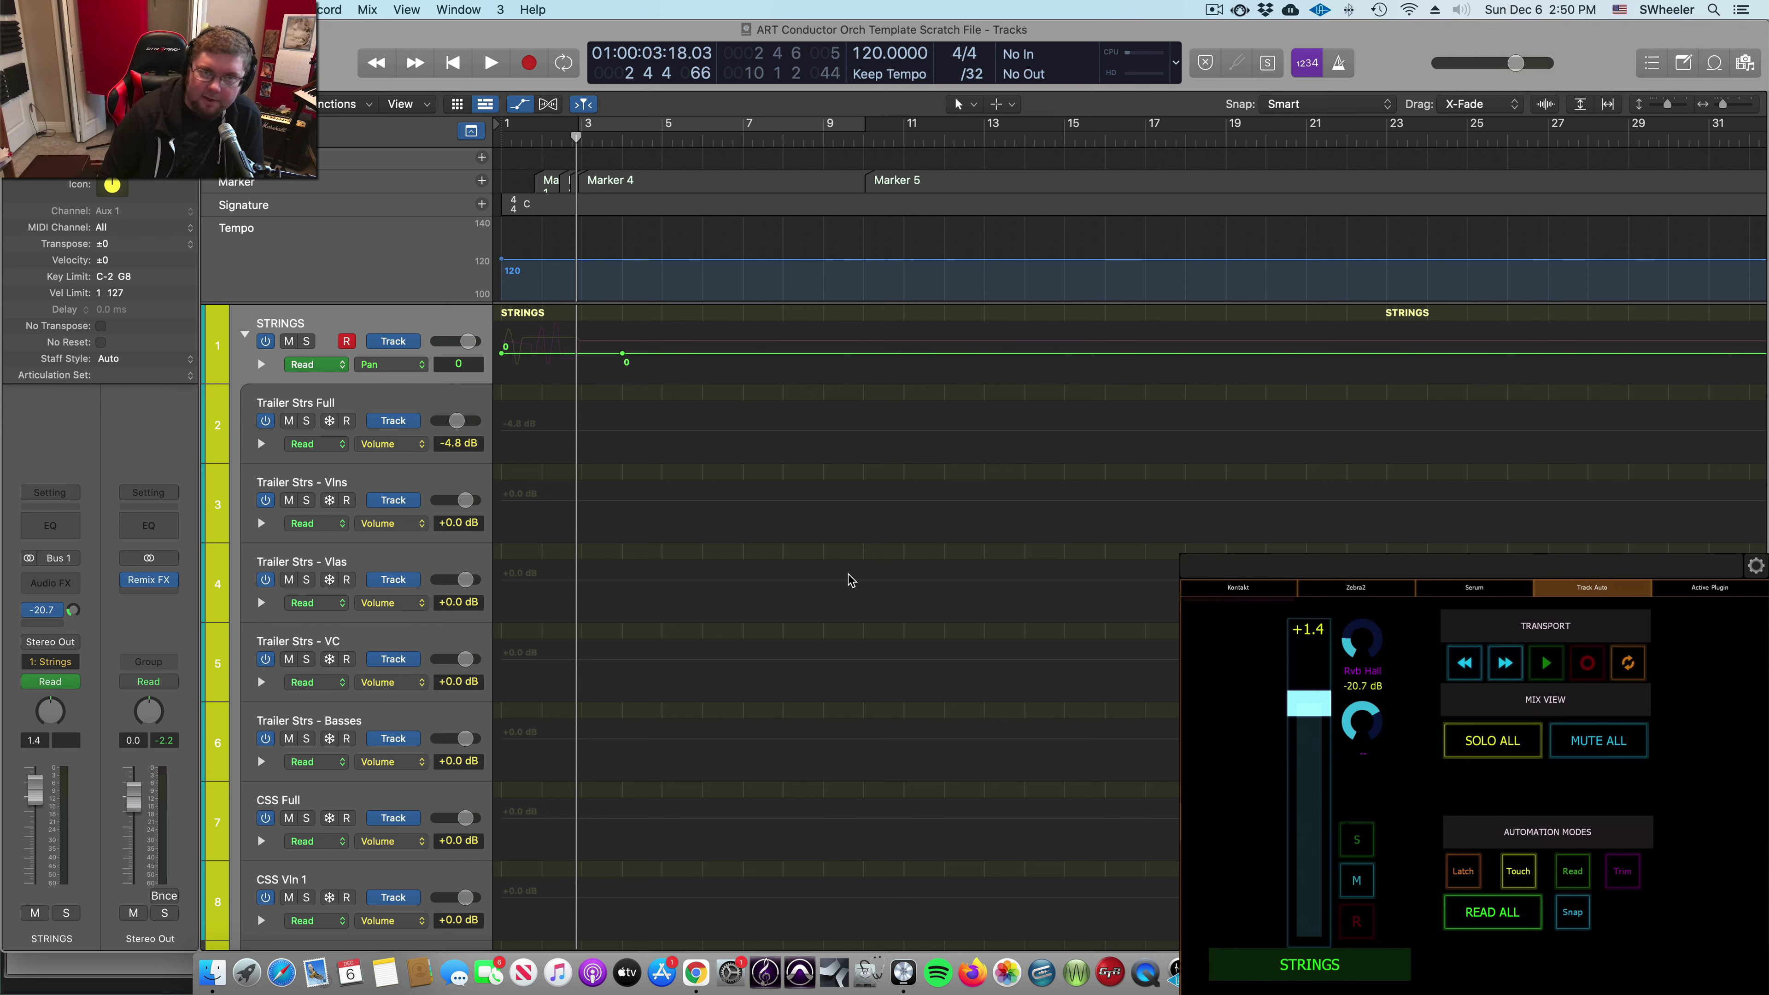
pyautogui.click(525, 10)
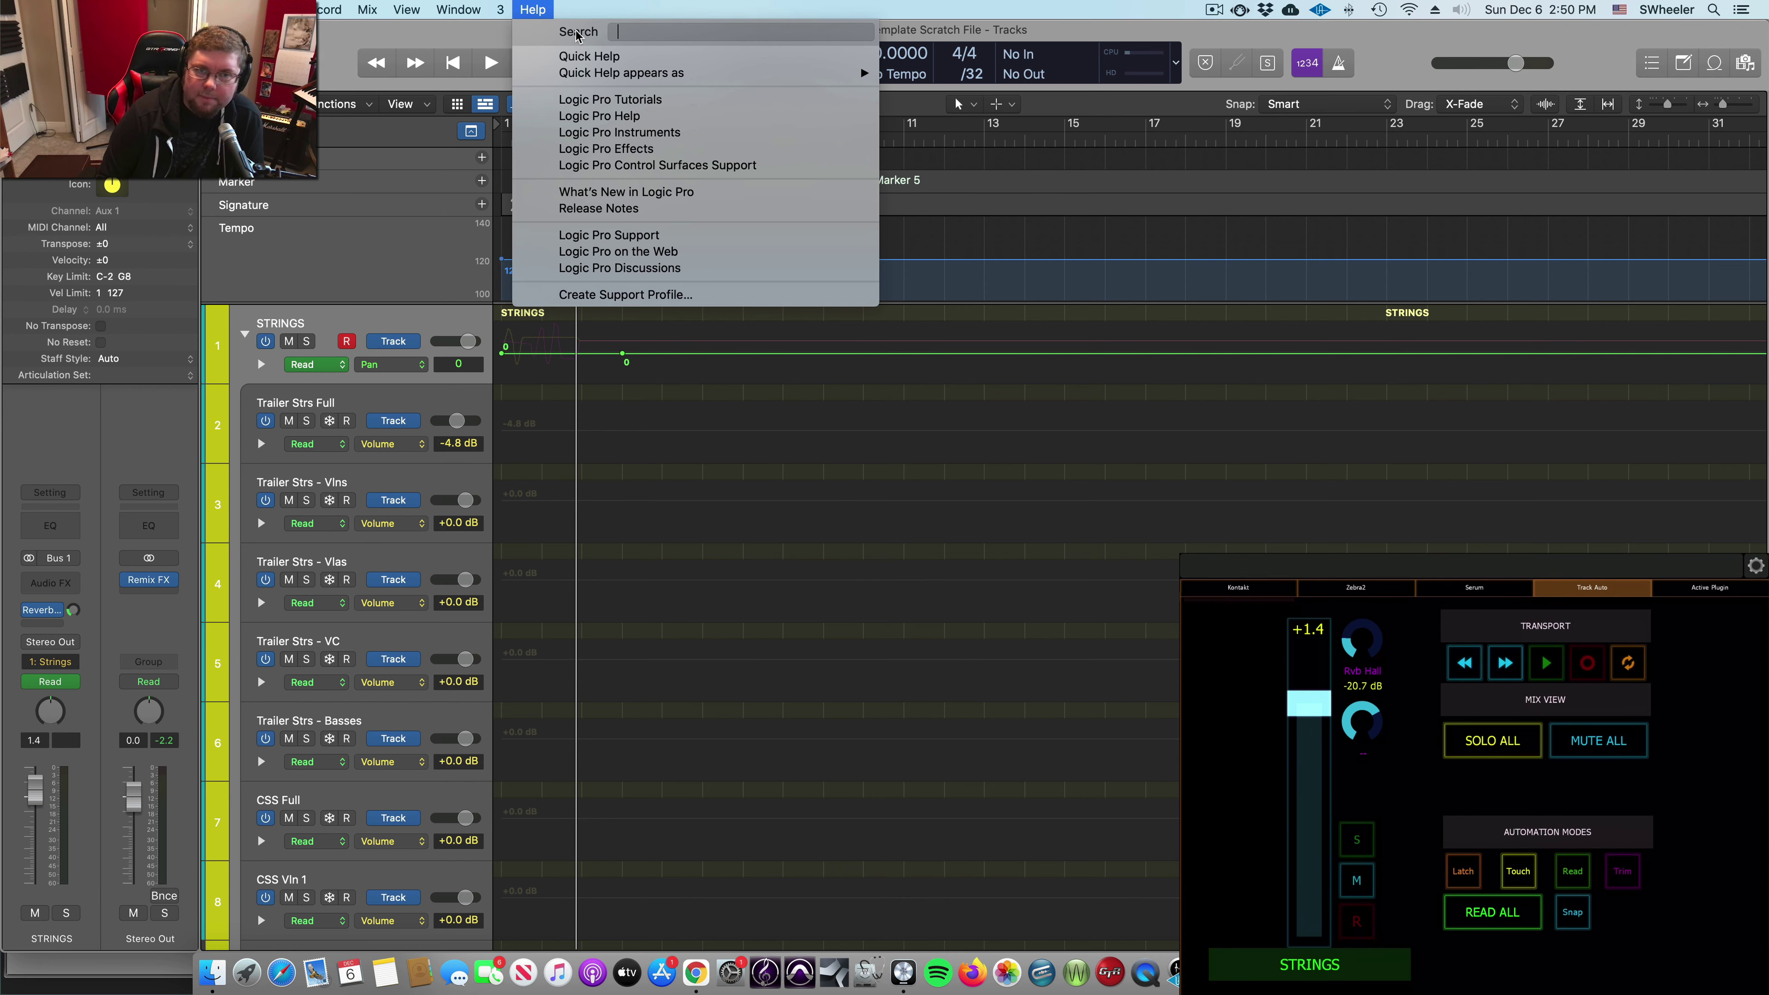
# Step: Open the I/O Labels window by searching 'label' in Help
pyautogui.click(526, 9)
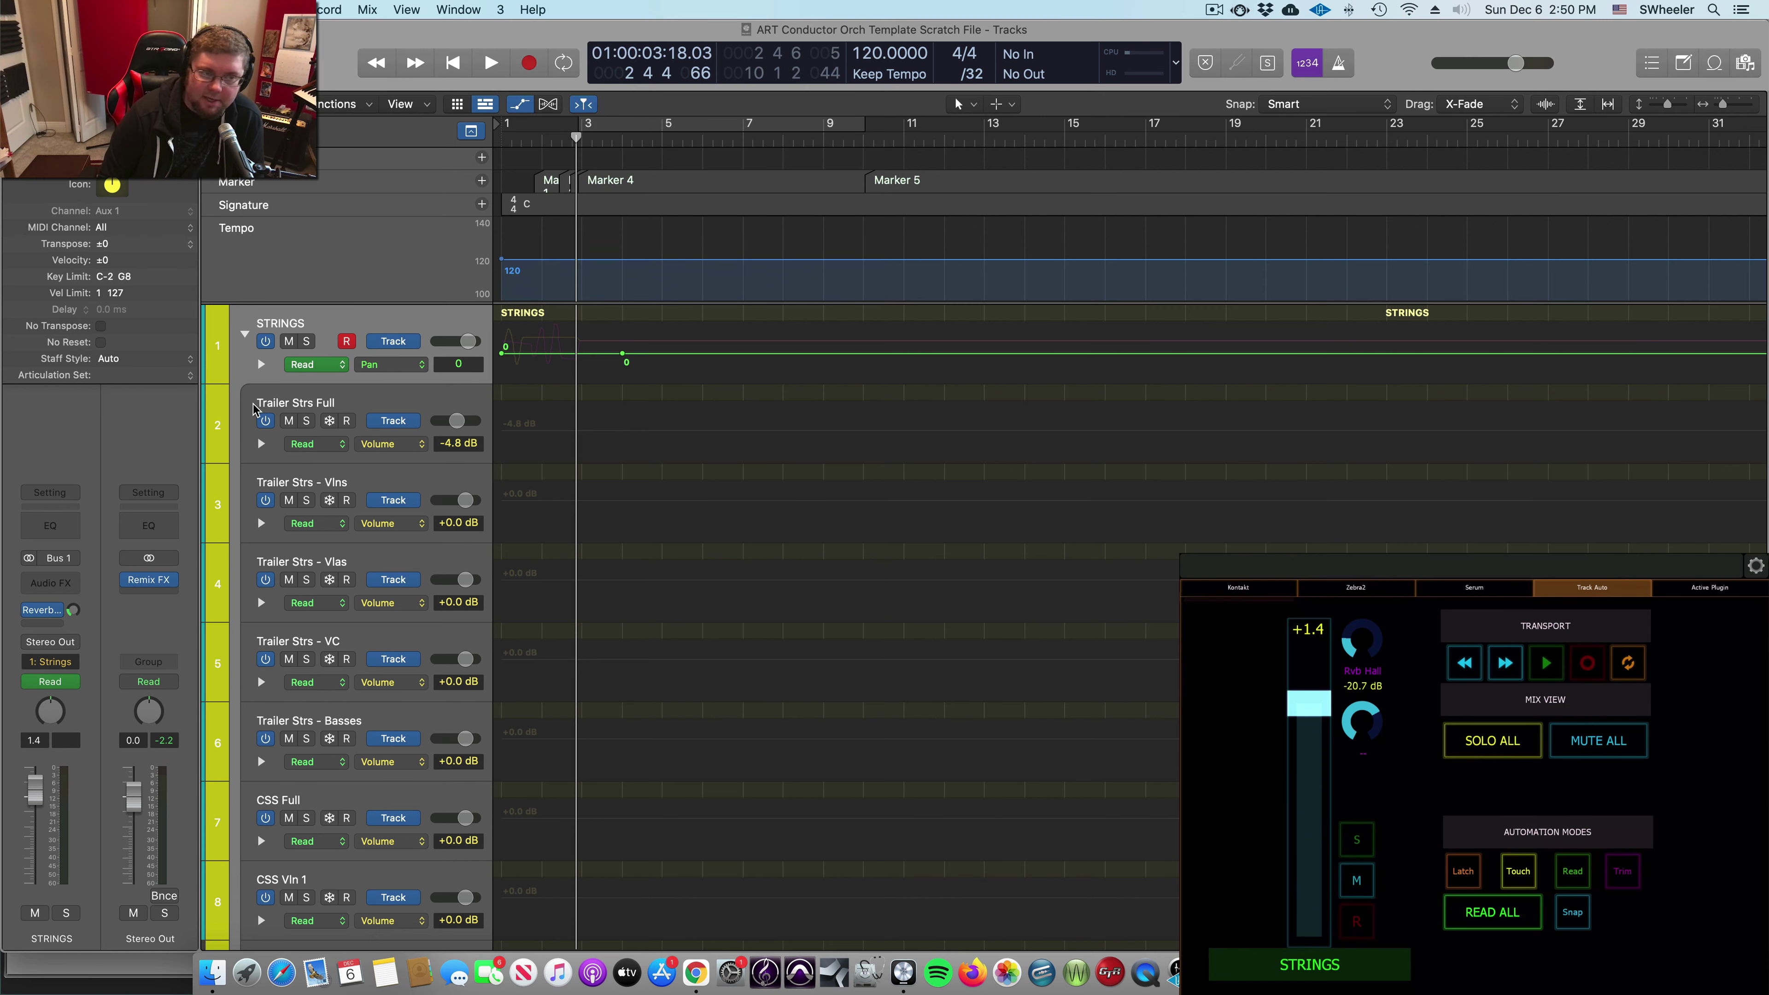
pyautogui.click(545, 7)
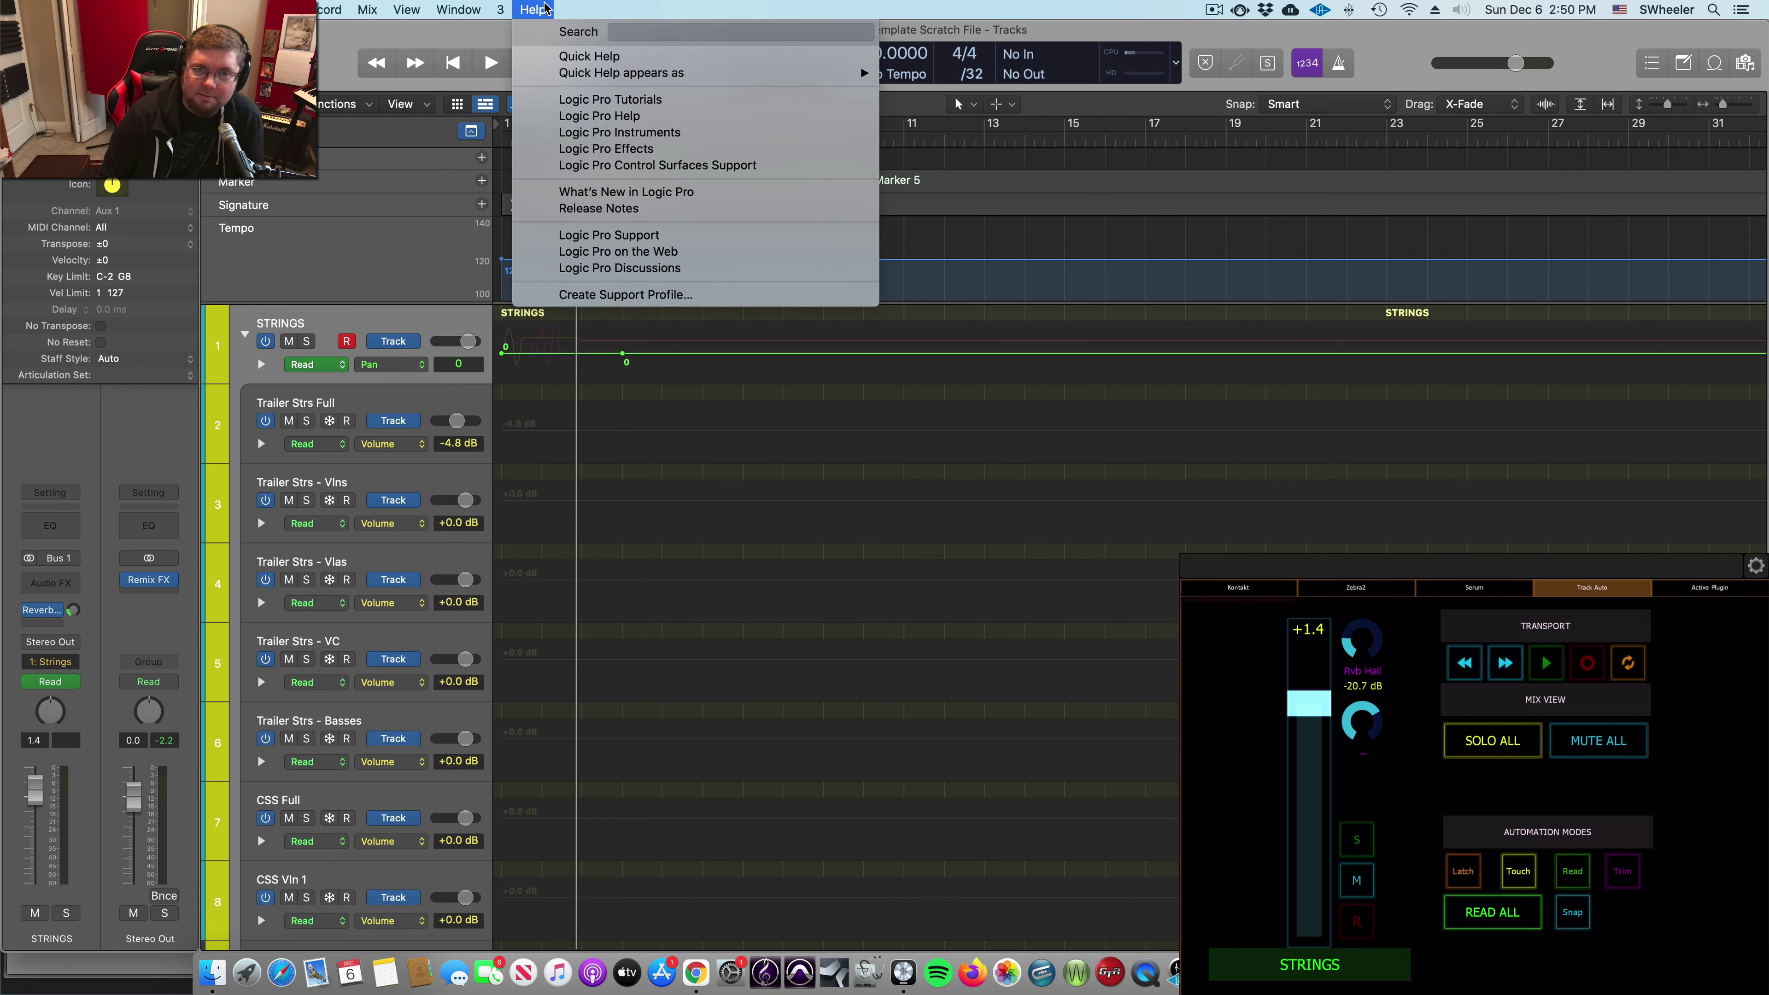
pyautogui.write('label')
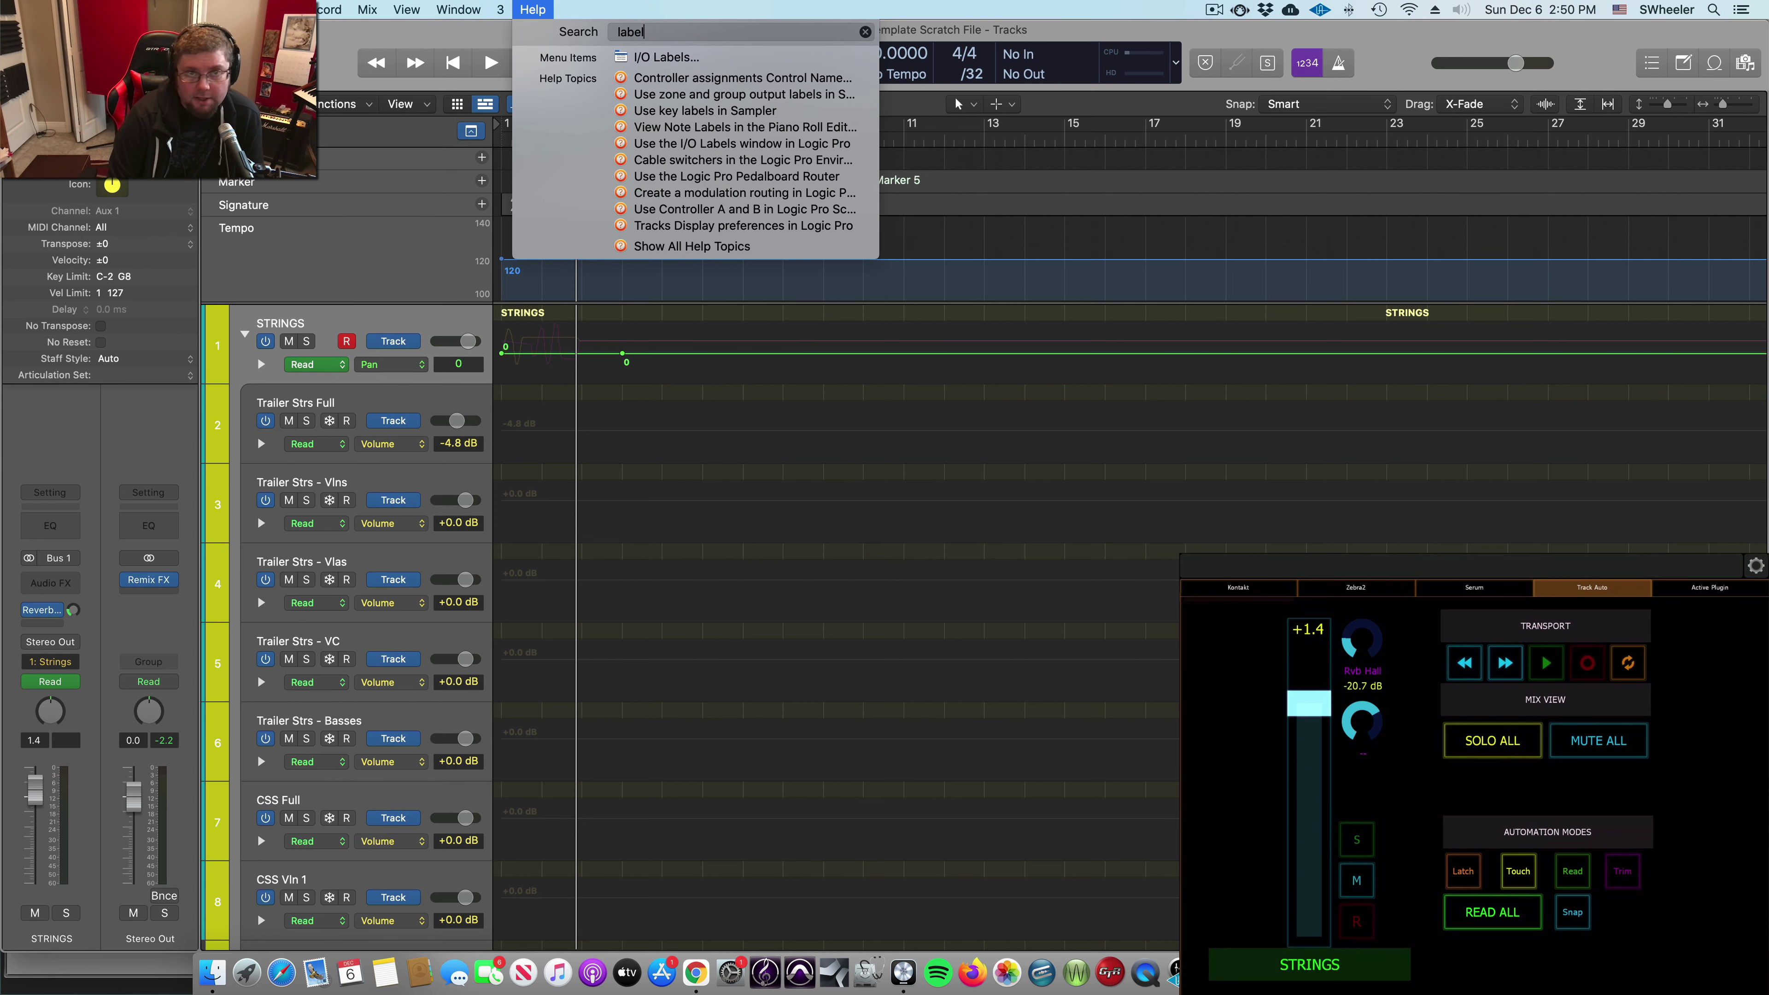
pyautogui.press('Down')
pyautogui.press('Return')
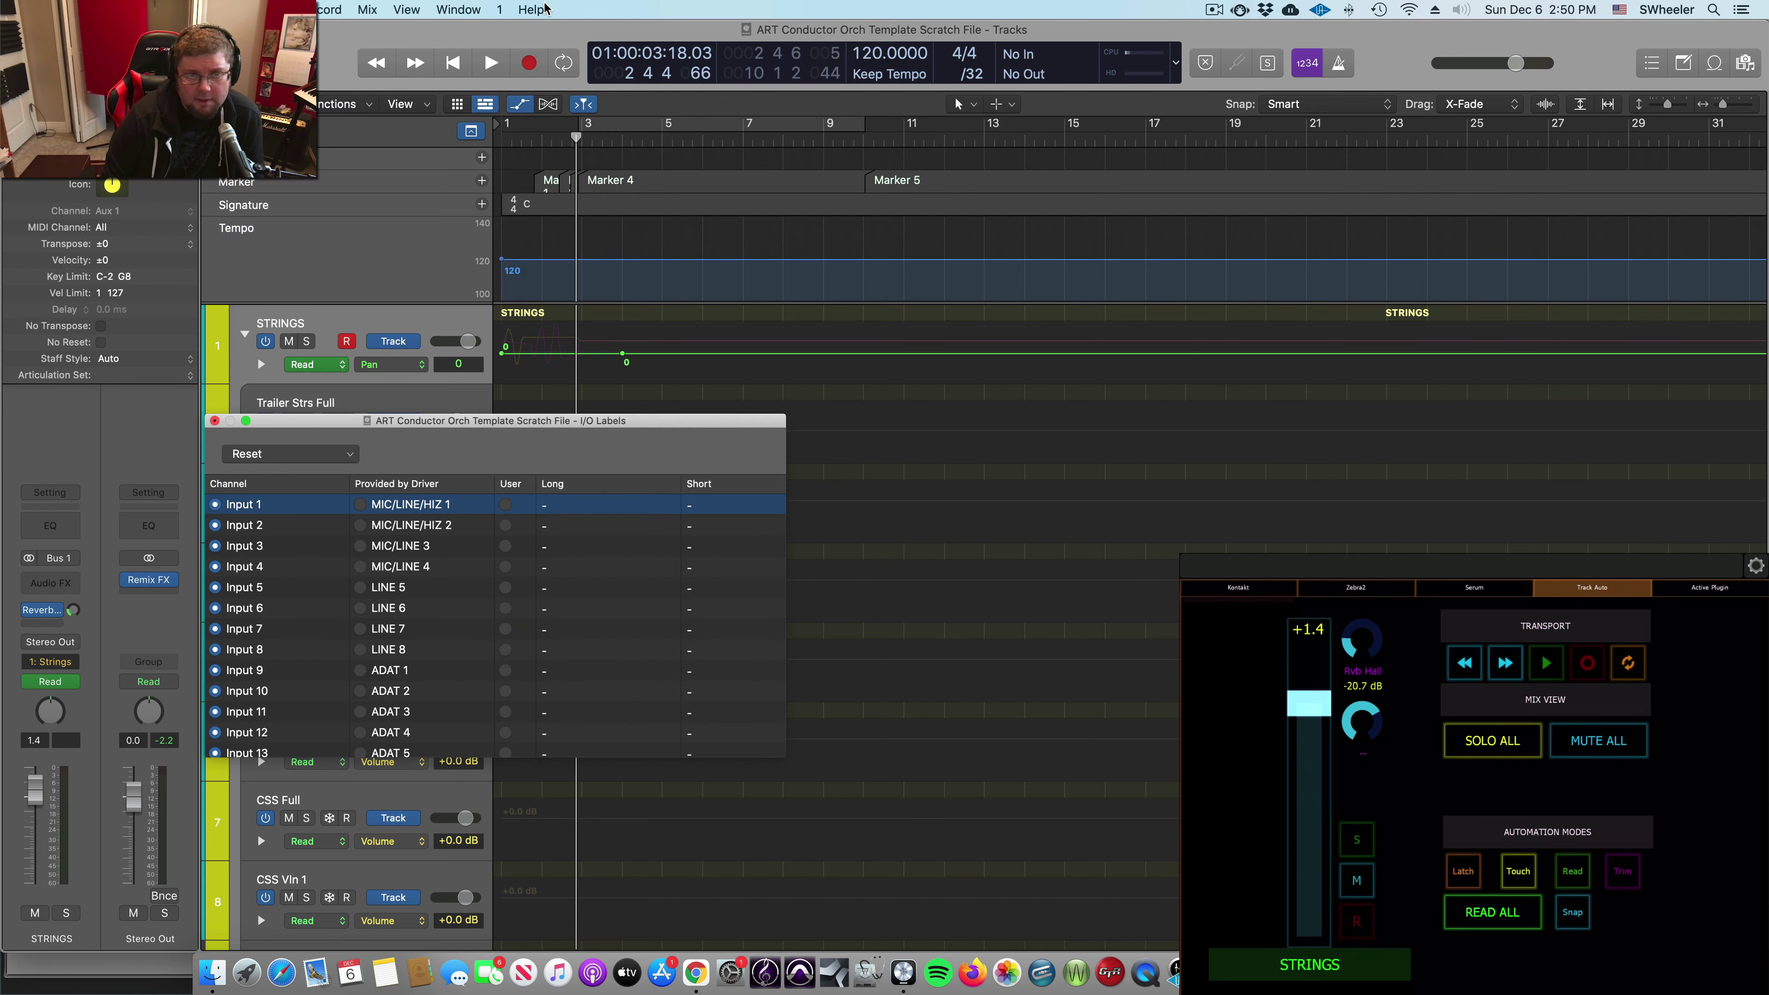
# Step: Label Bus 8 'Reverb Hall', then collapse the STRINGS stack and open the Mixer
pyautogui.scroll(-20, 344, 627)
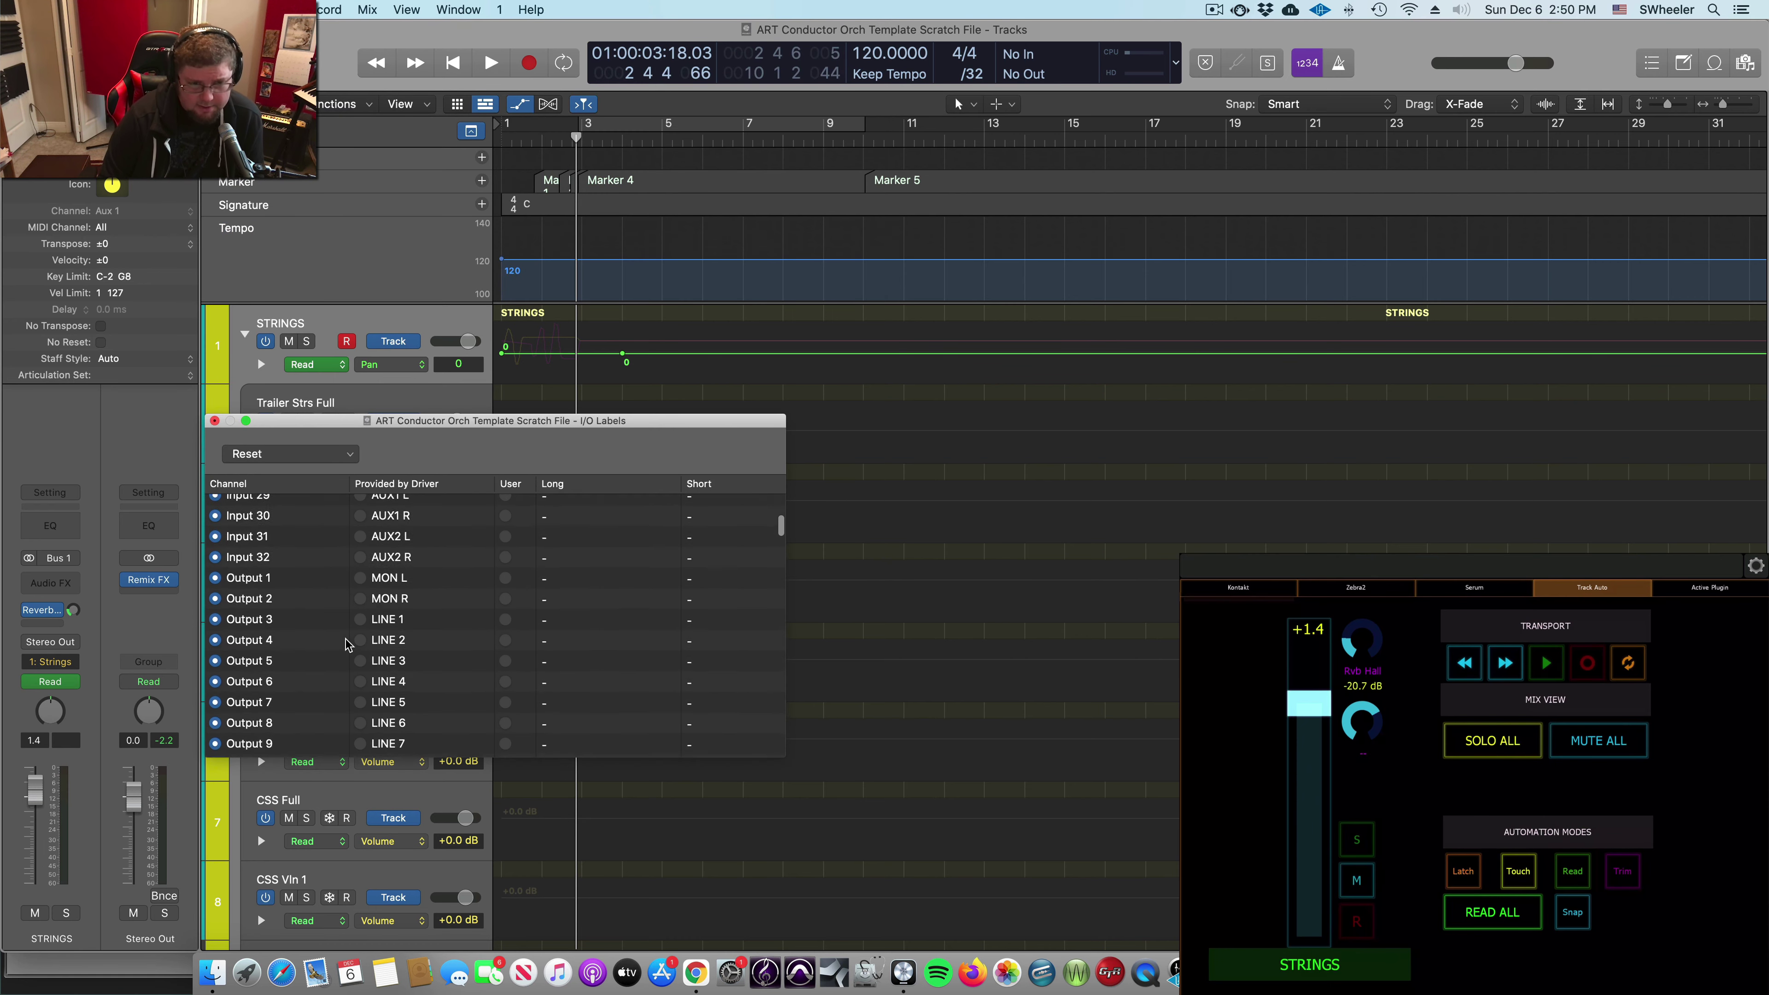
pyautogui.scroll(-10, 335, 613)
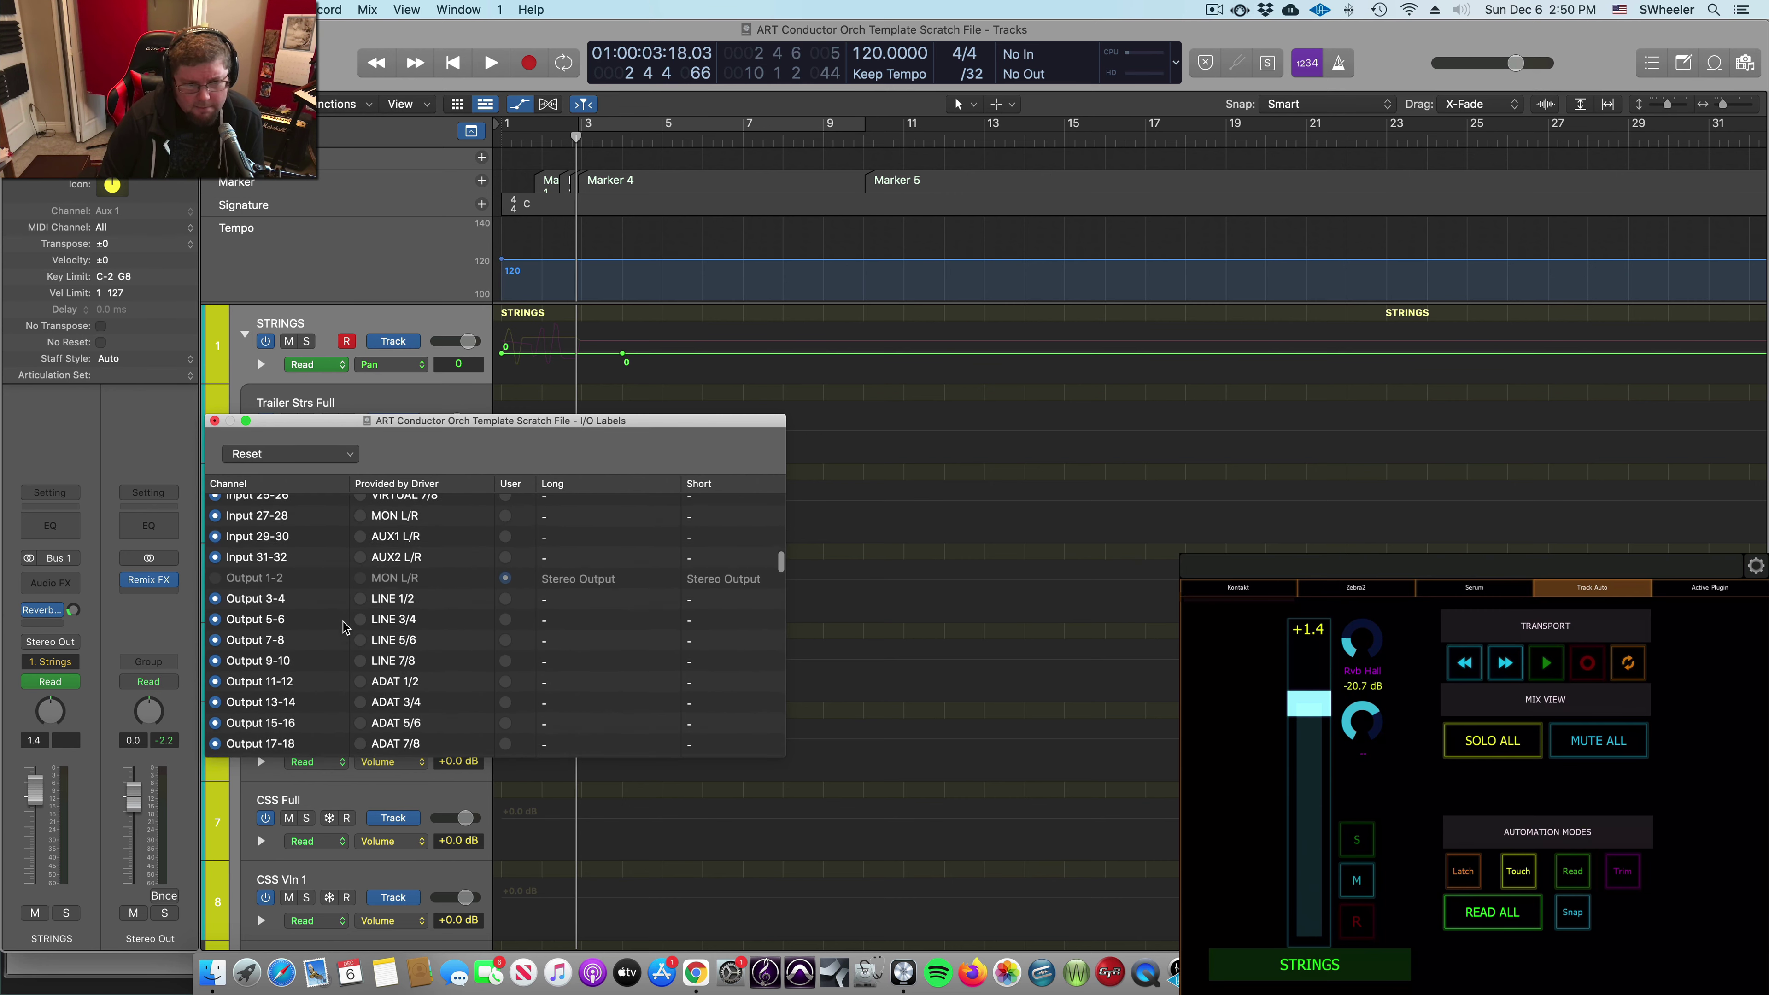
pyautogui.scroll(10, 306, 595)
pyautogui.scroll(-15, 306, 600)
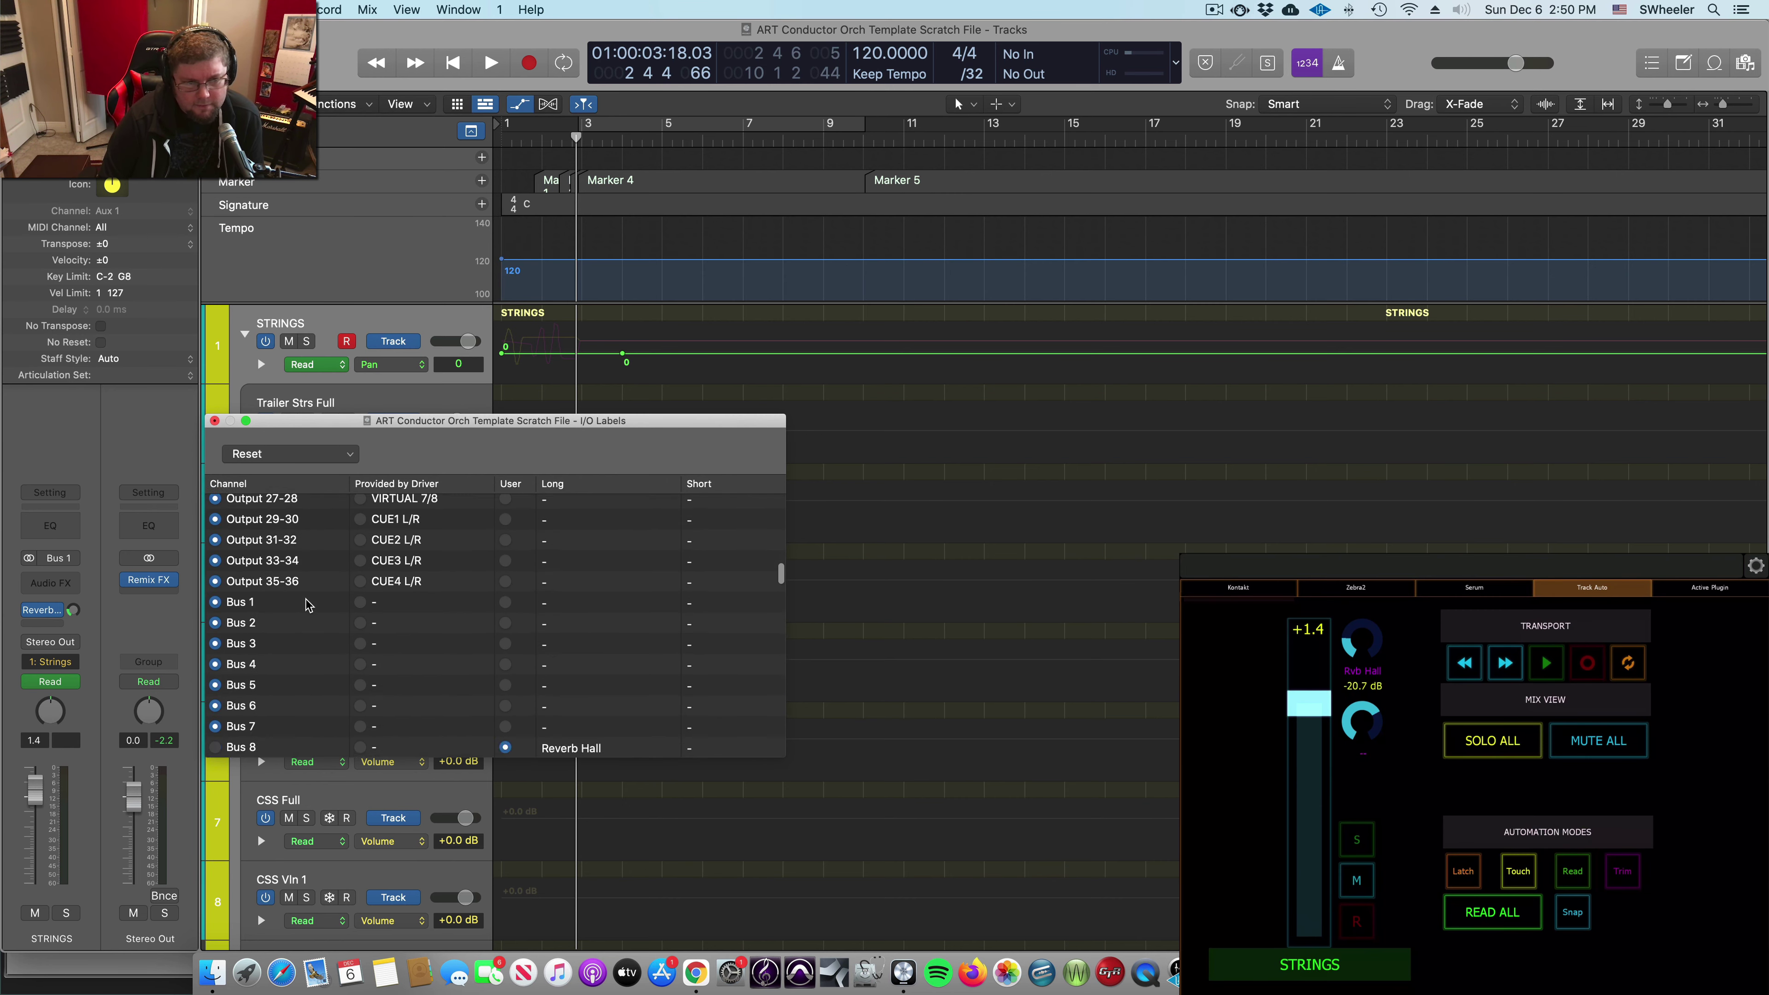
pyautogui.click(268, 526)
pyautogui.scroll(1, 348, 537)
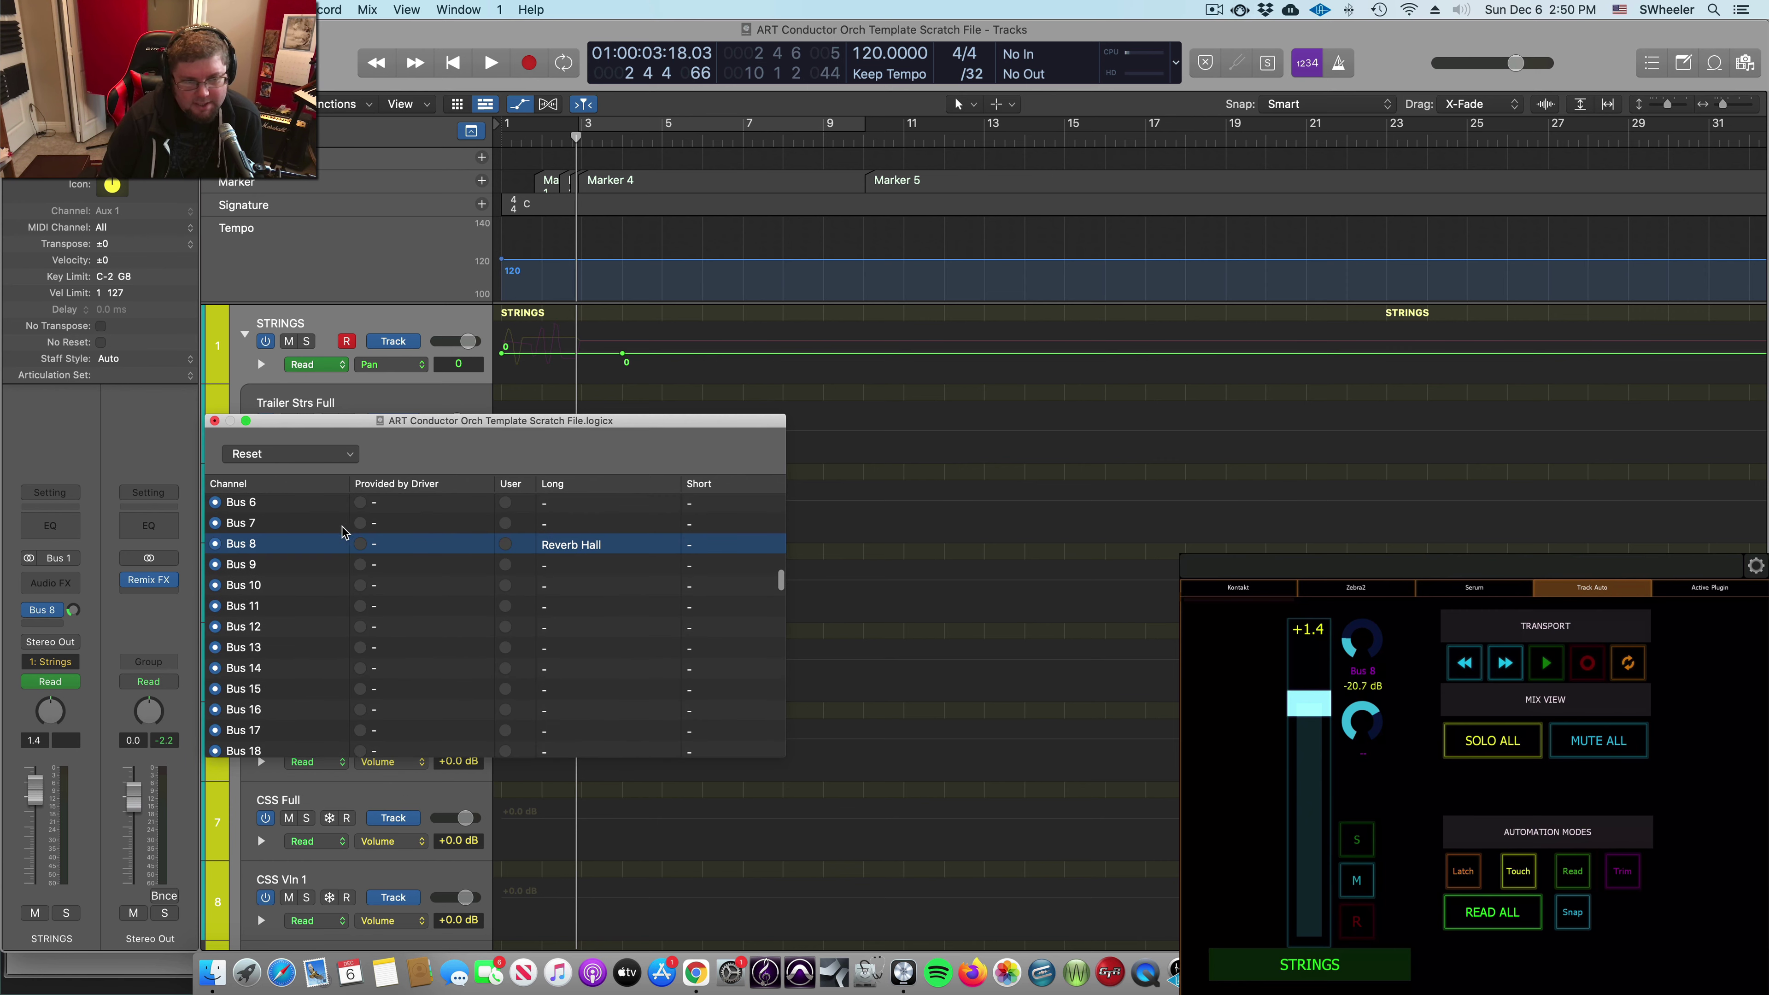
pyautogui.click(505, 544)
pyautogui.scroll(8, 372, 571)
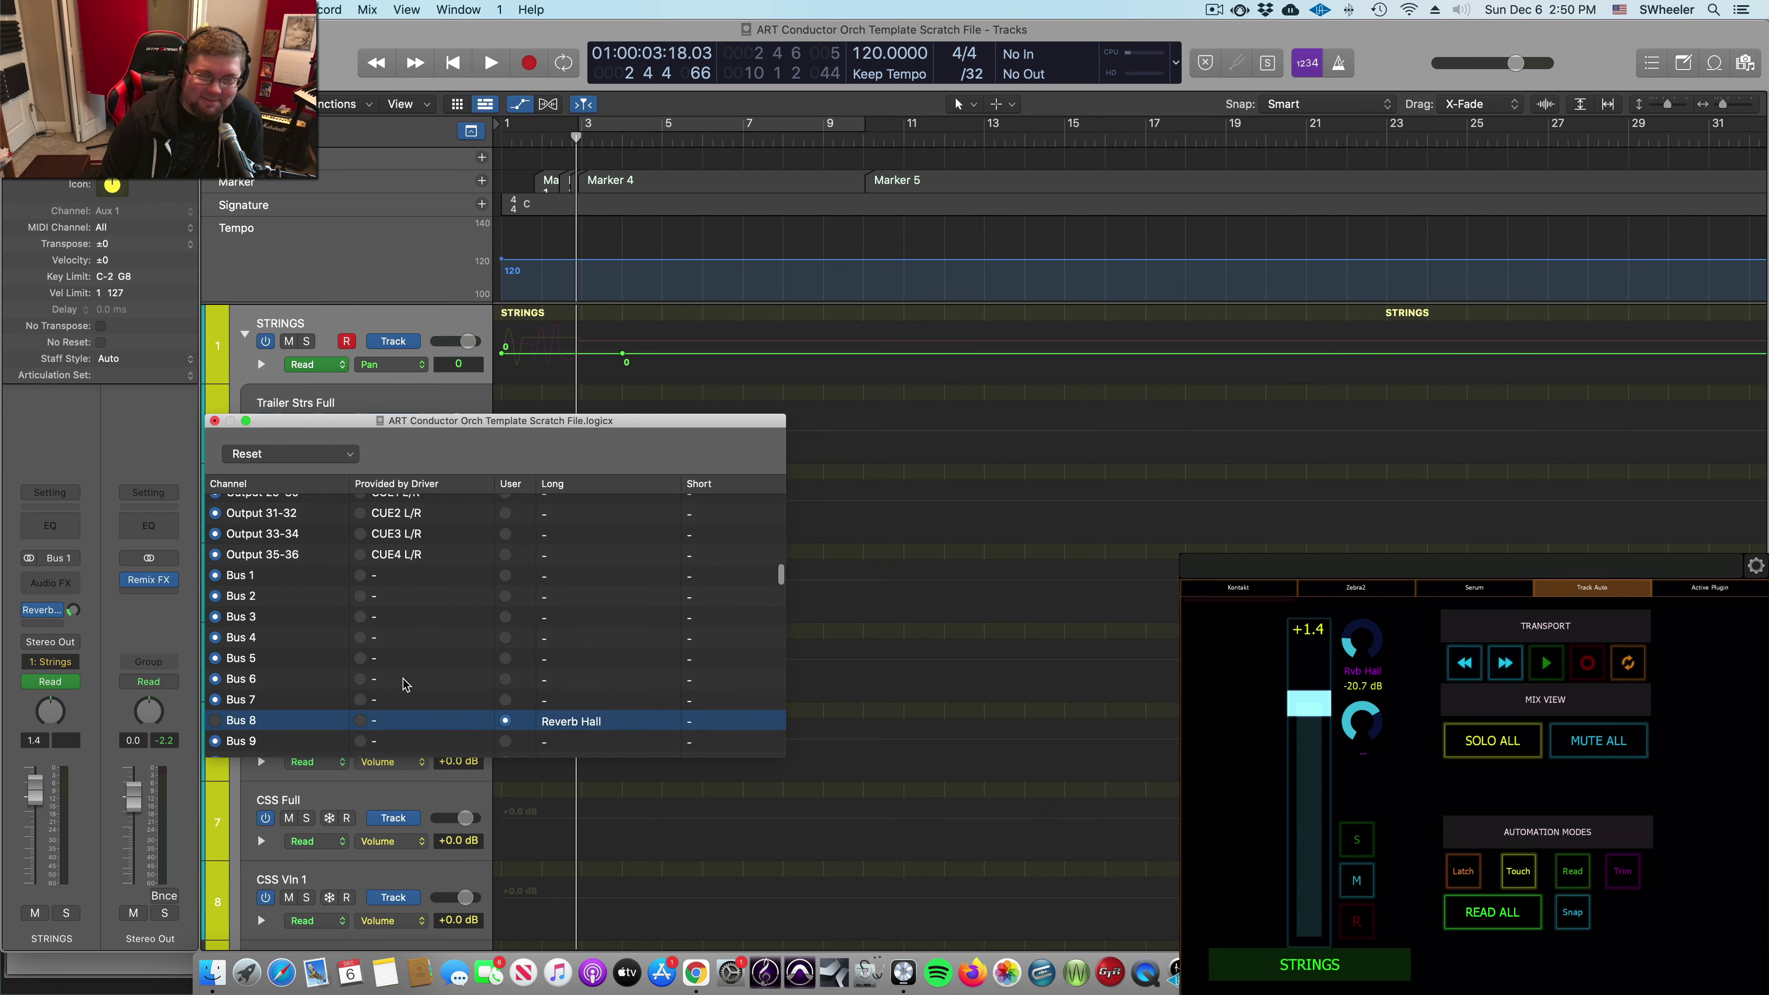
pyautogui.scroll(10, 464, 592)
pyautogui.scroll(10, 464, 592)
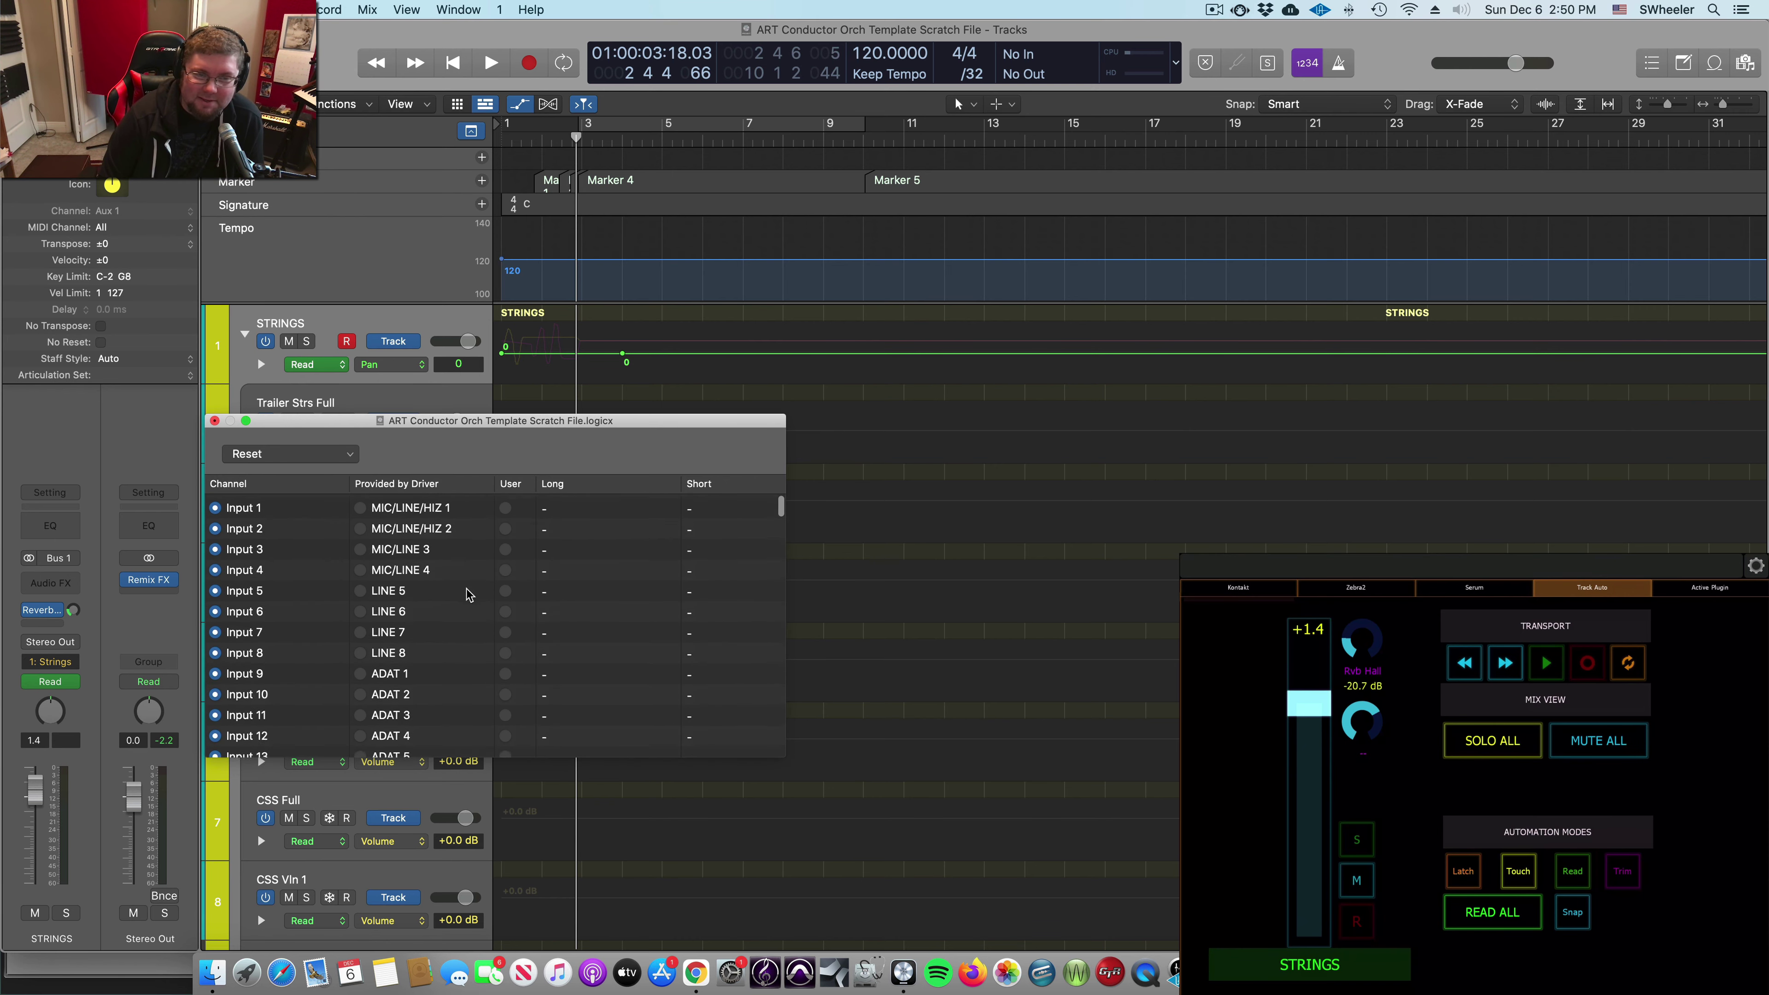
pyautogui.click(214, 421)
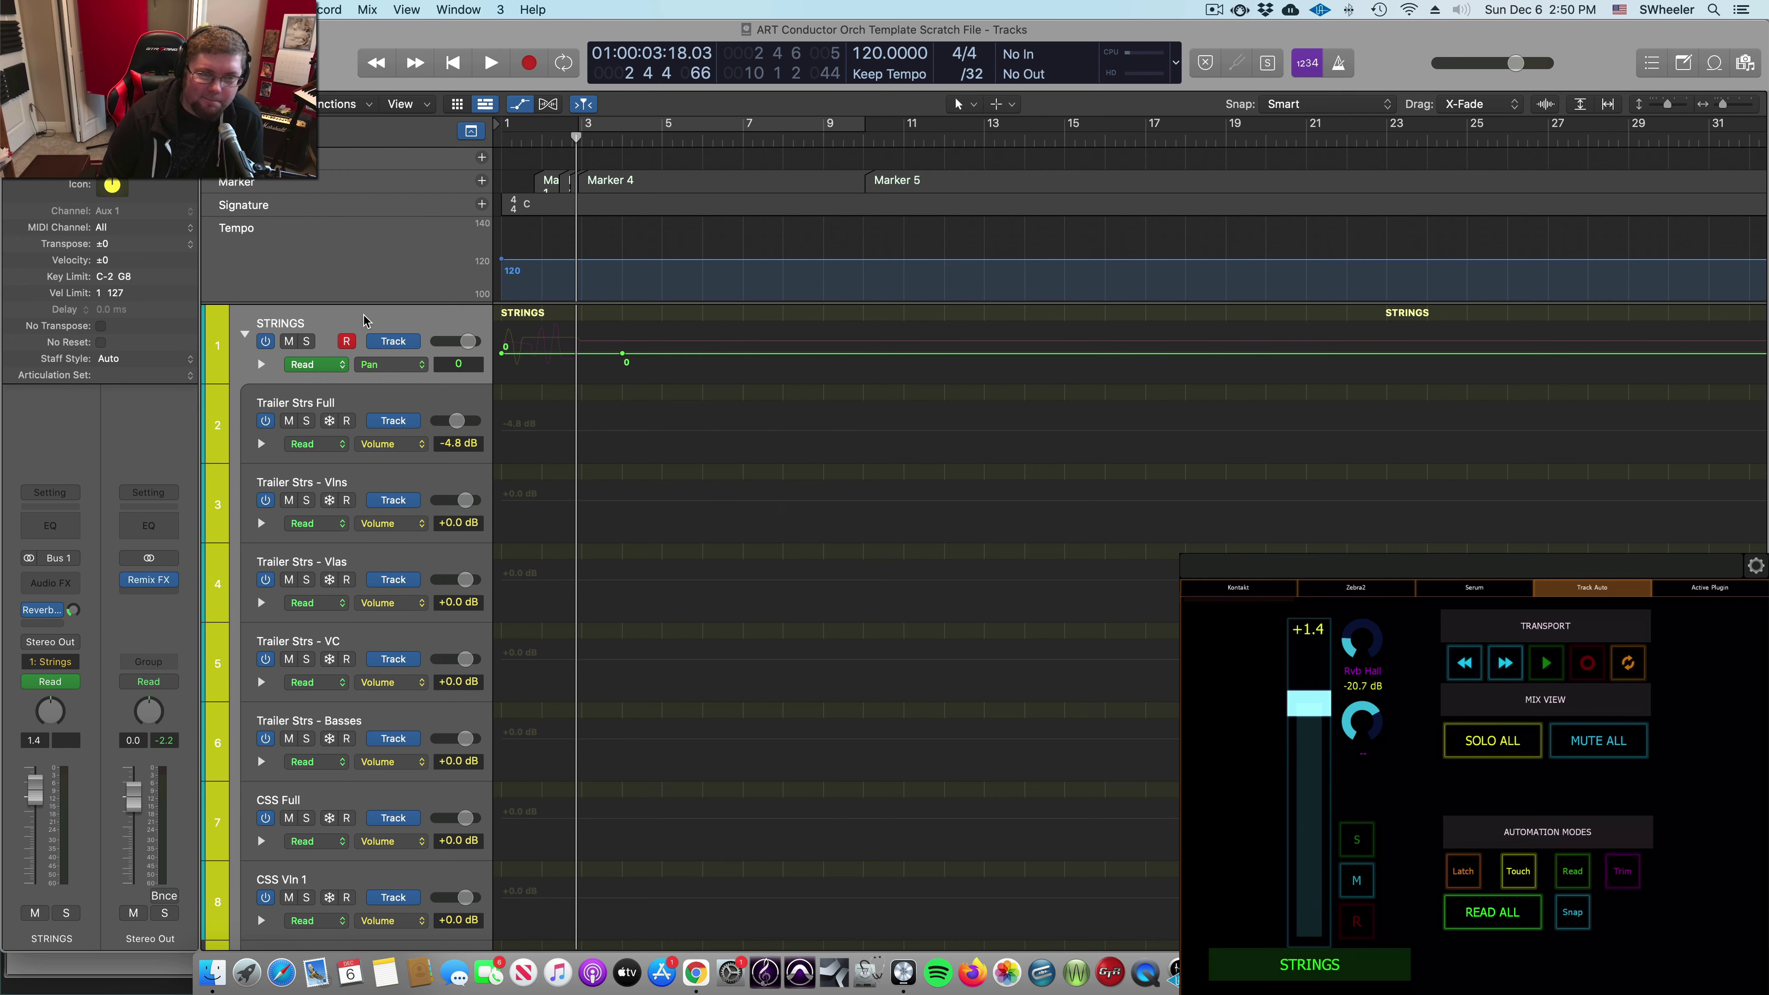
pyautogui.click(247, 335)
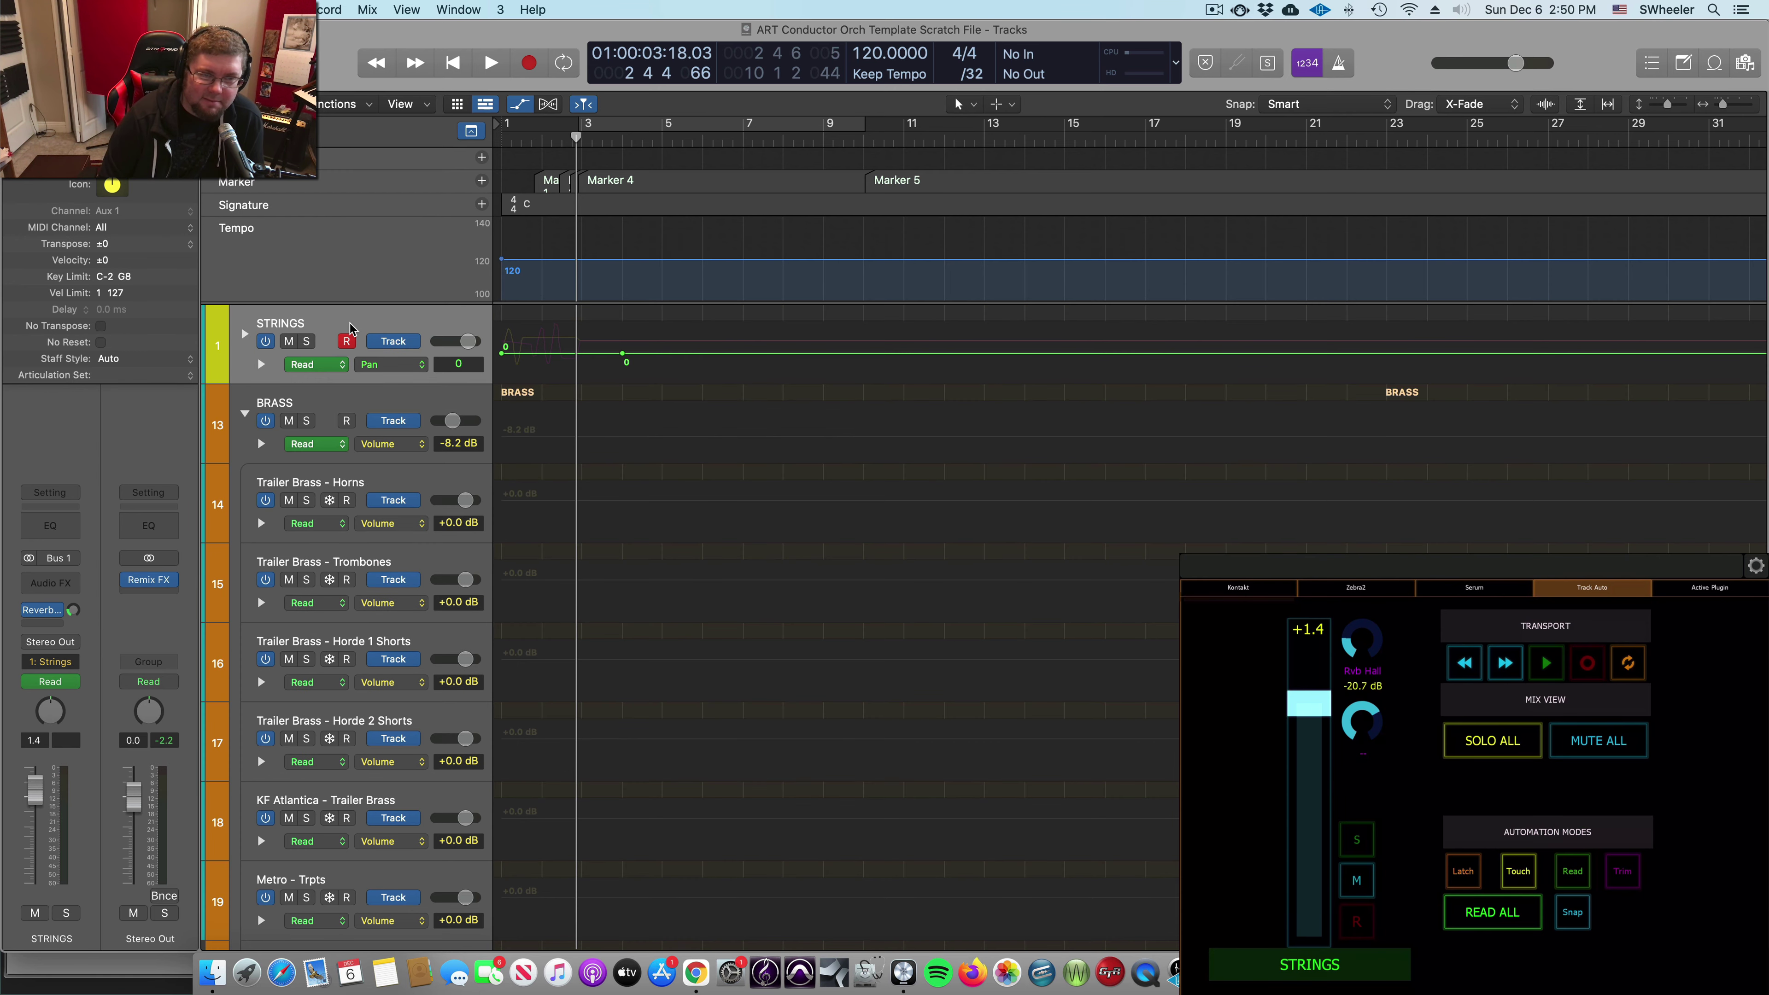
pyautogui.press('x')
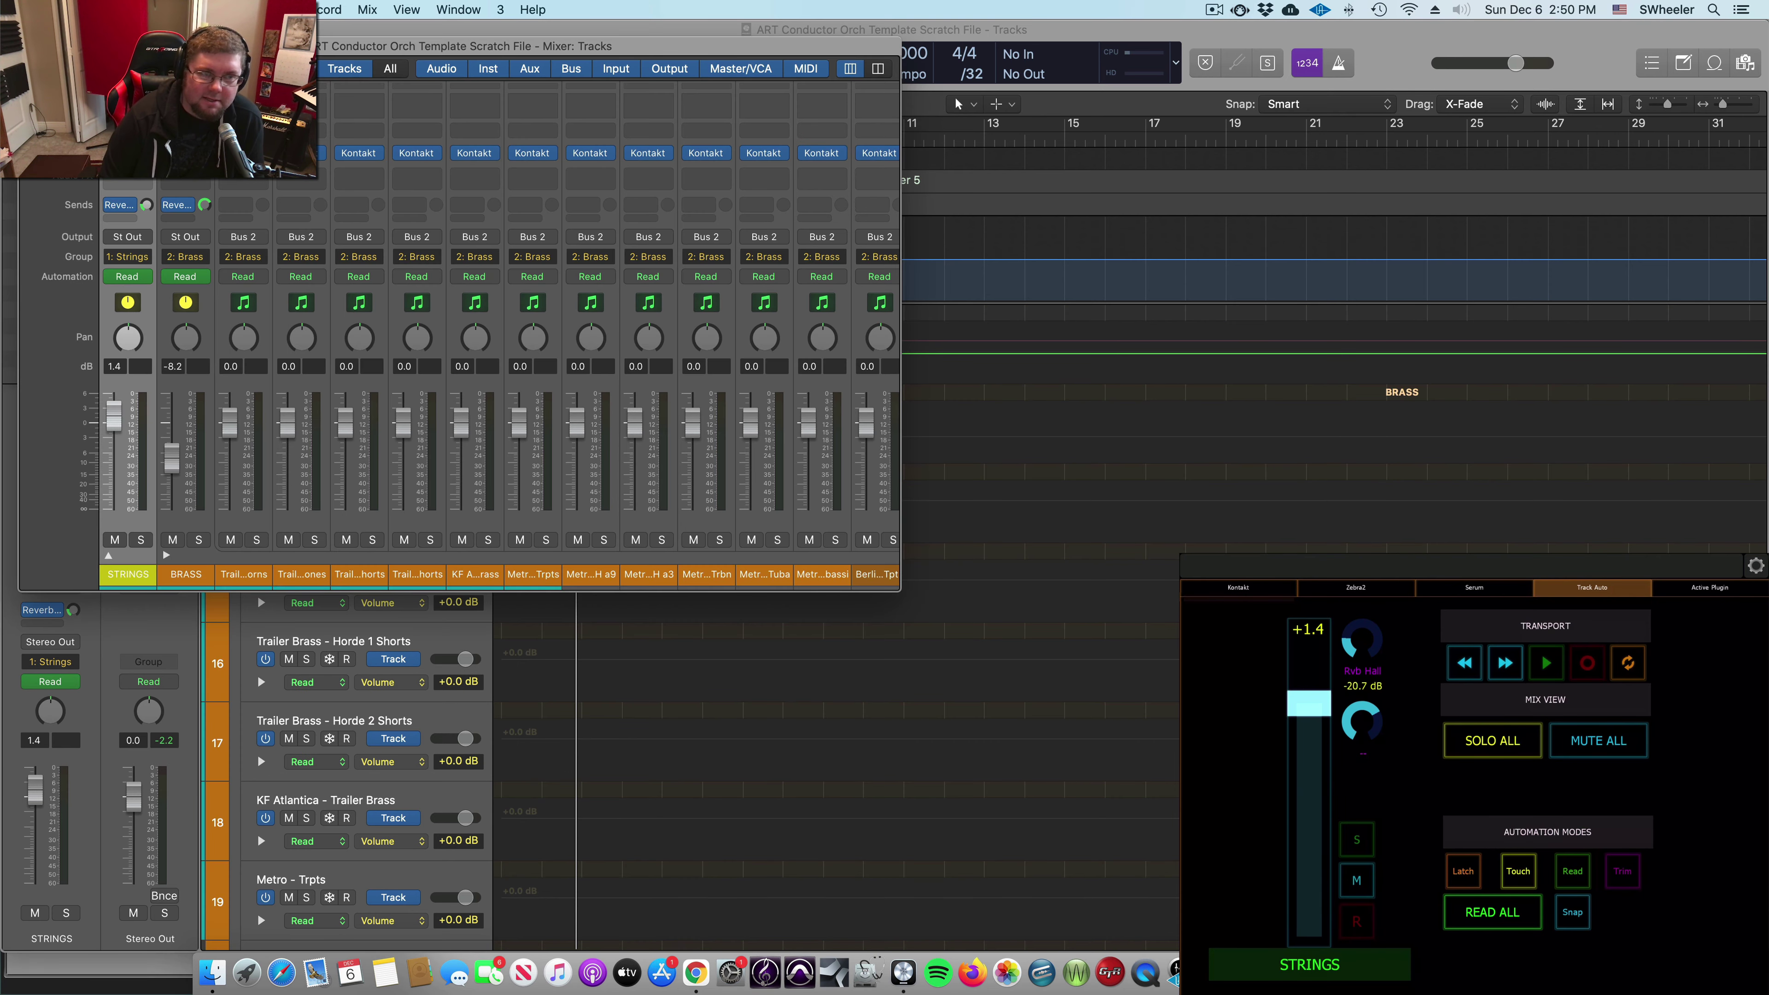
# Step: Reset the STRINGS fader to 0 dB and expand its stack in the Mixer
pyautogui.keyDown('alt'); pyautogui.click(113, 421); pyautogui.keyUp('alt')
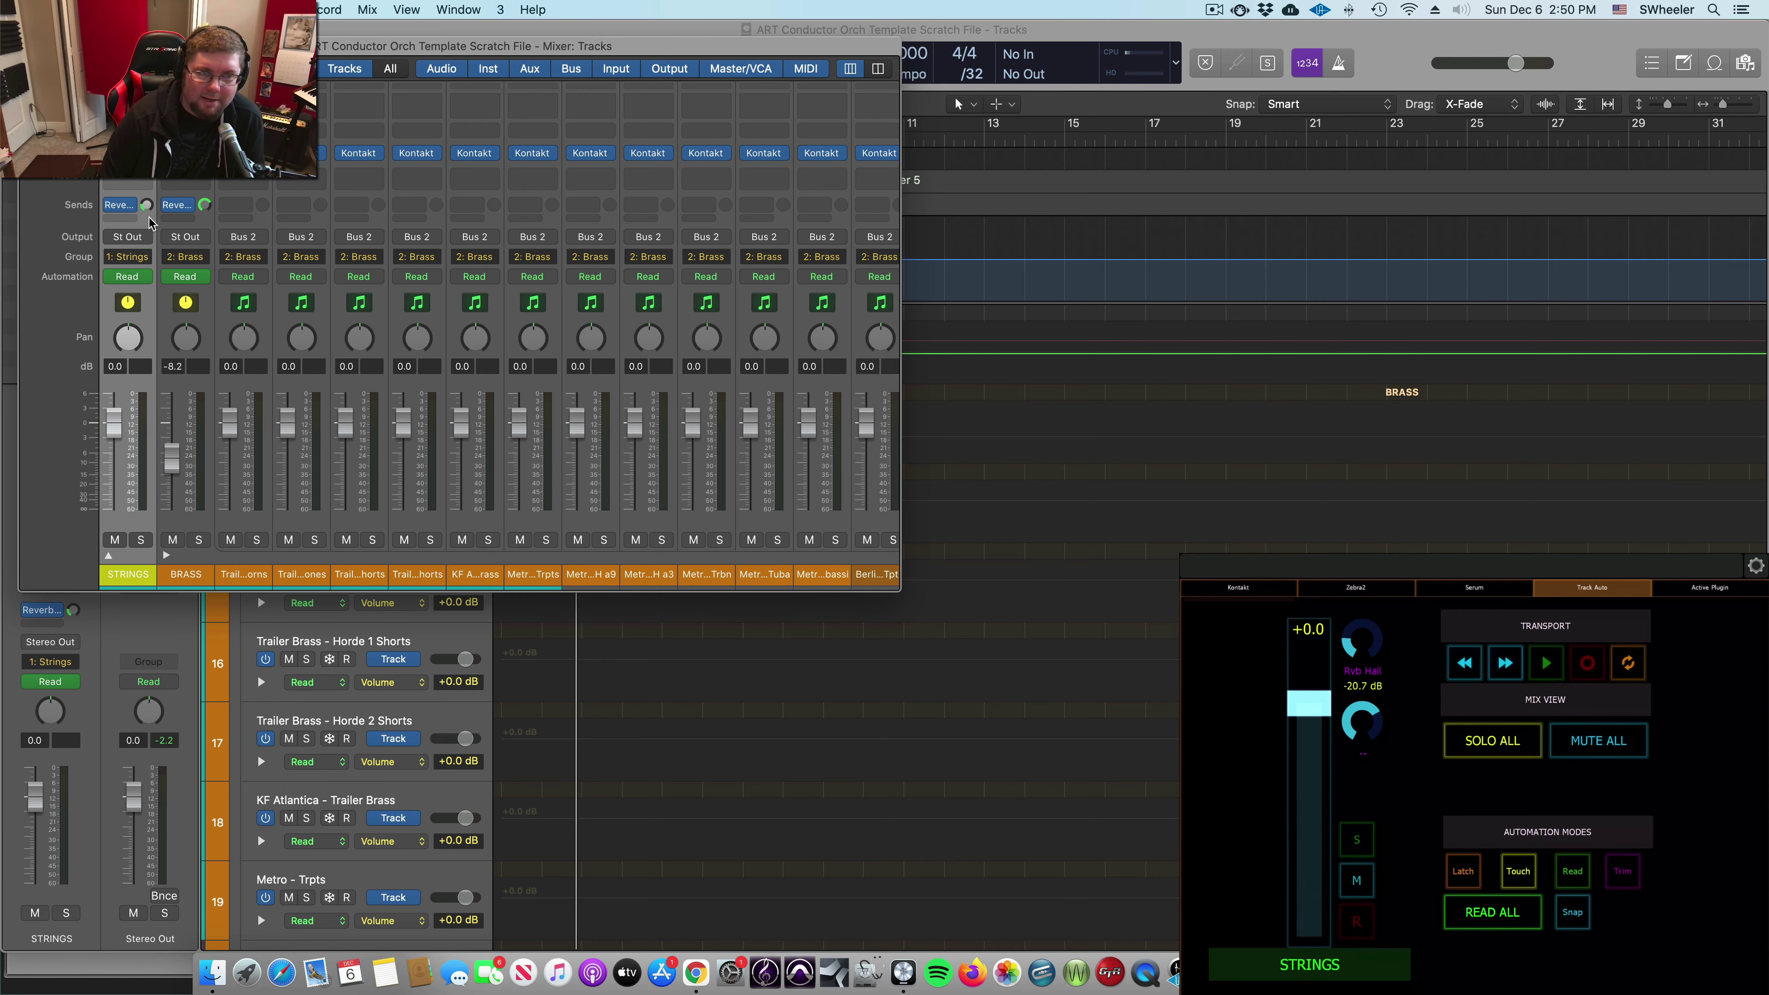
pyautogui.hscroll(5, 448, 251)
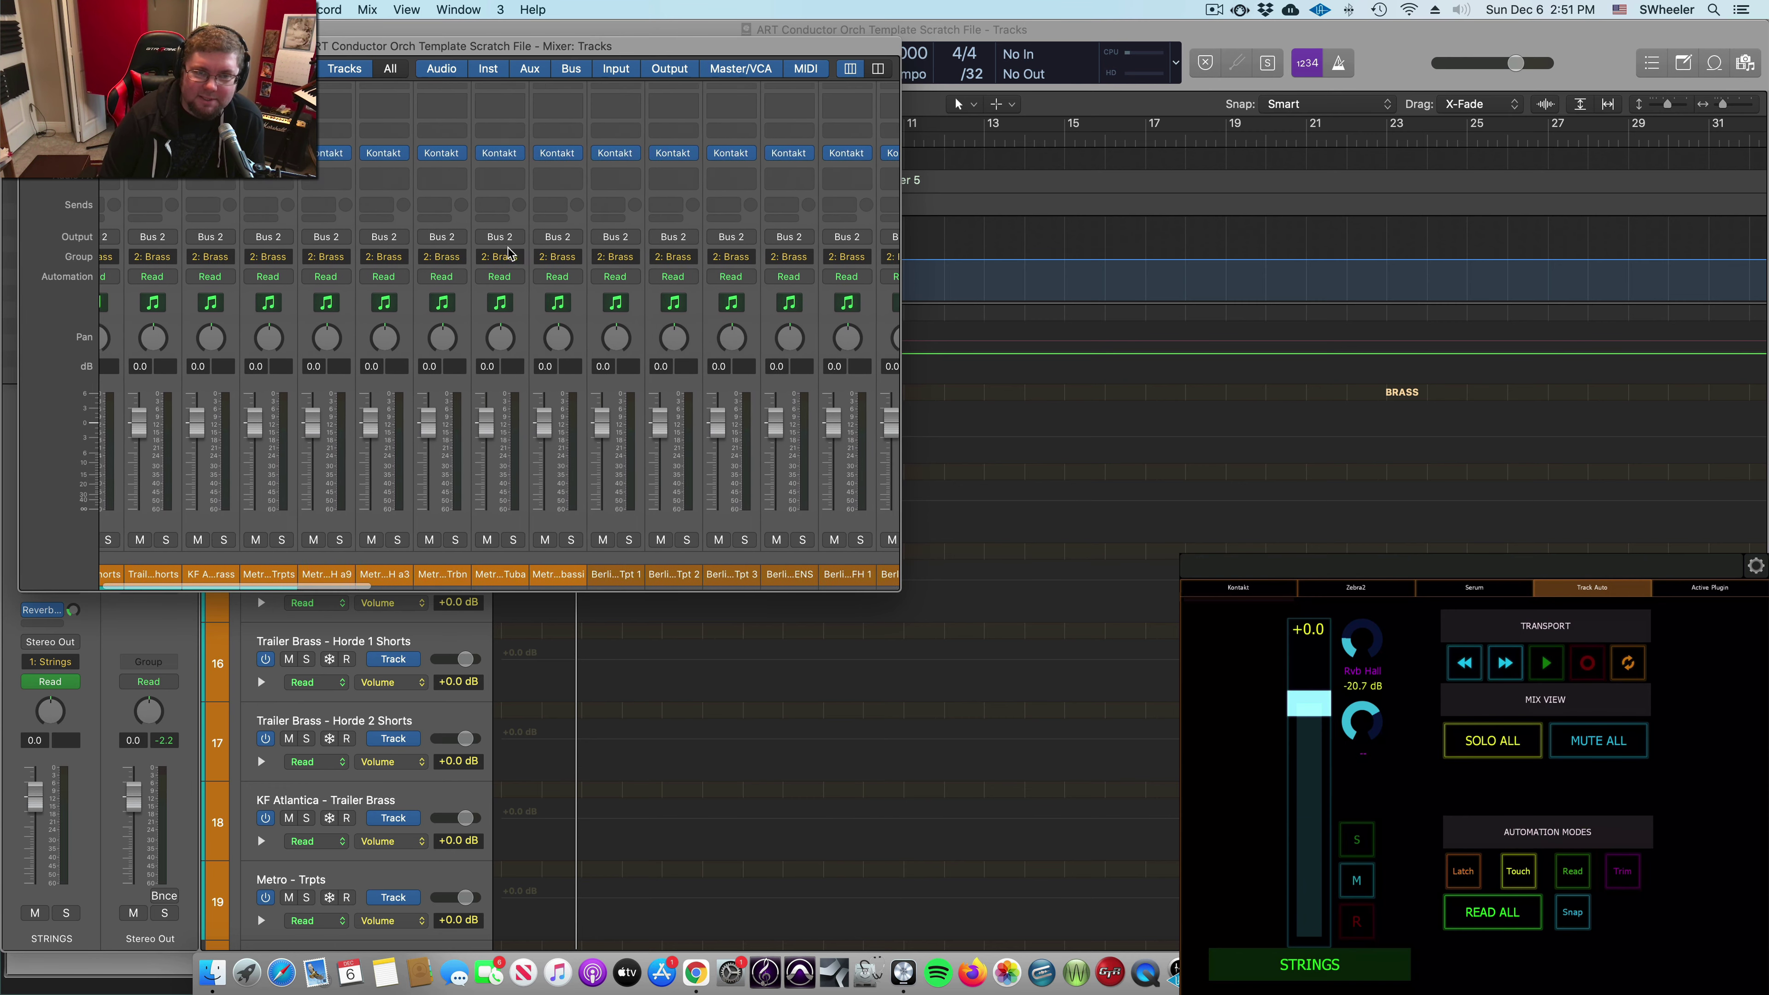
pyautogui.hscroll(-5, 509, 252)
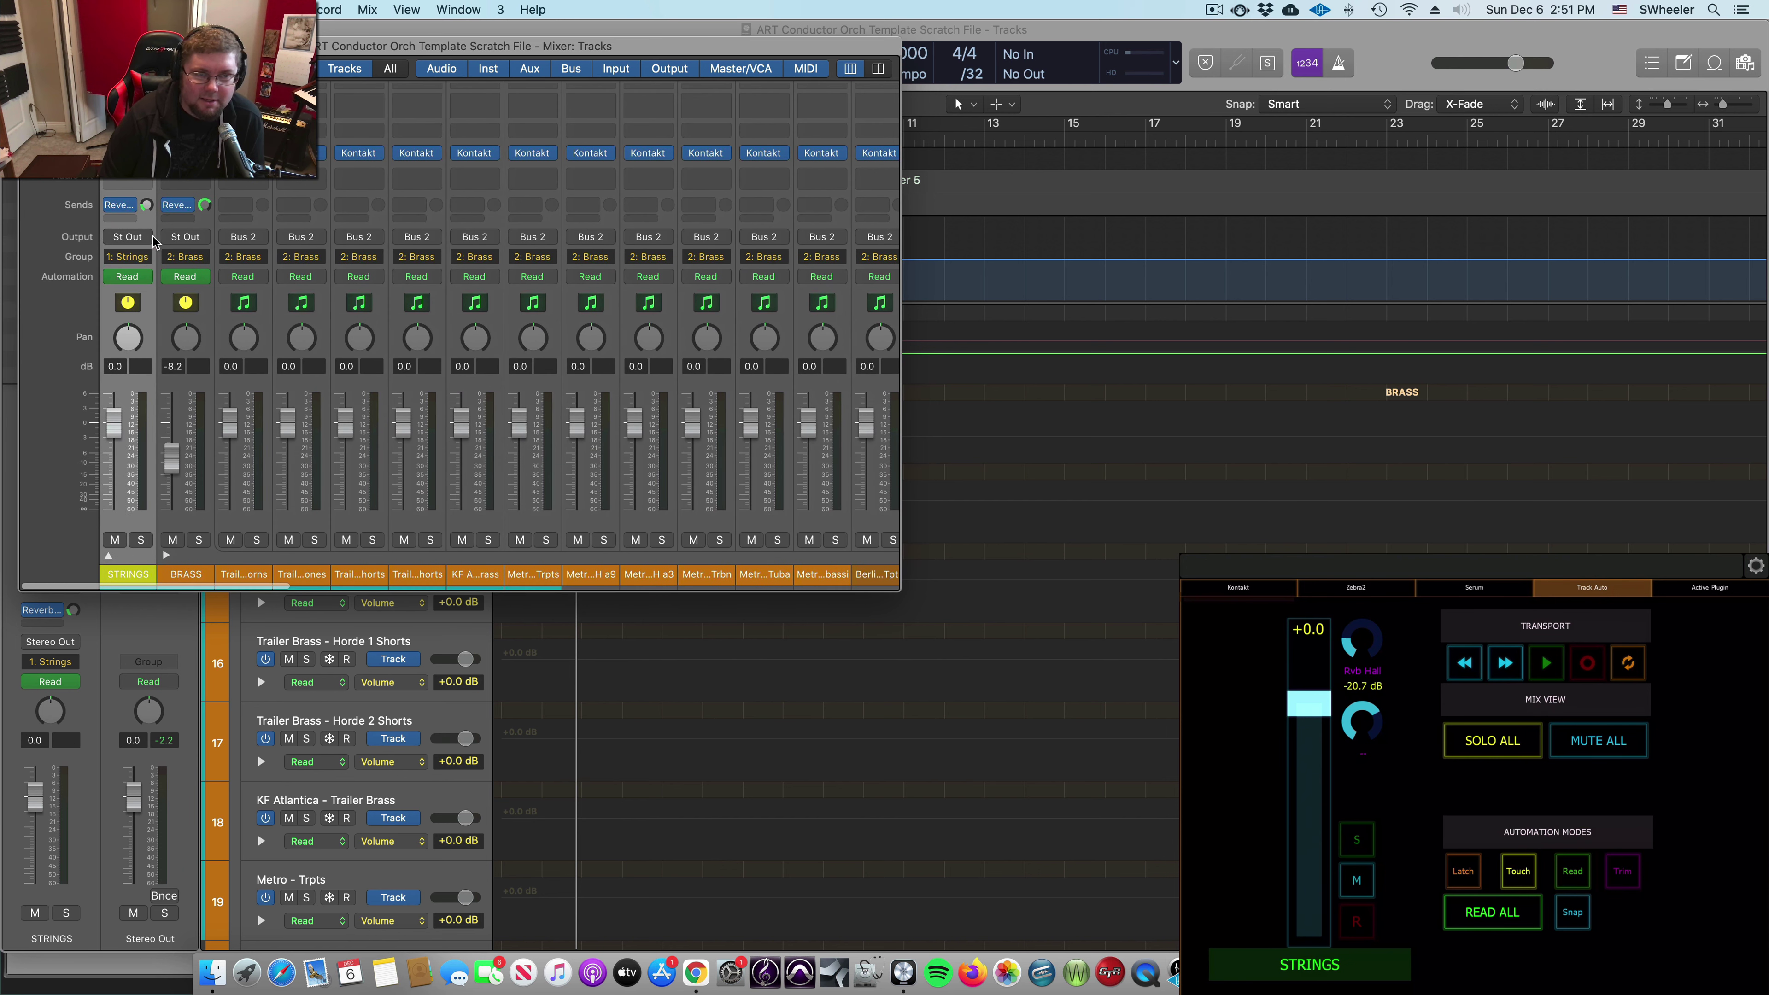
pyautogui.click(109, 558)
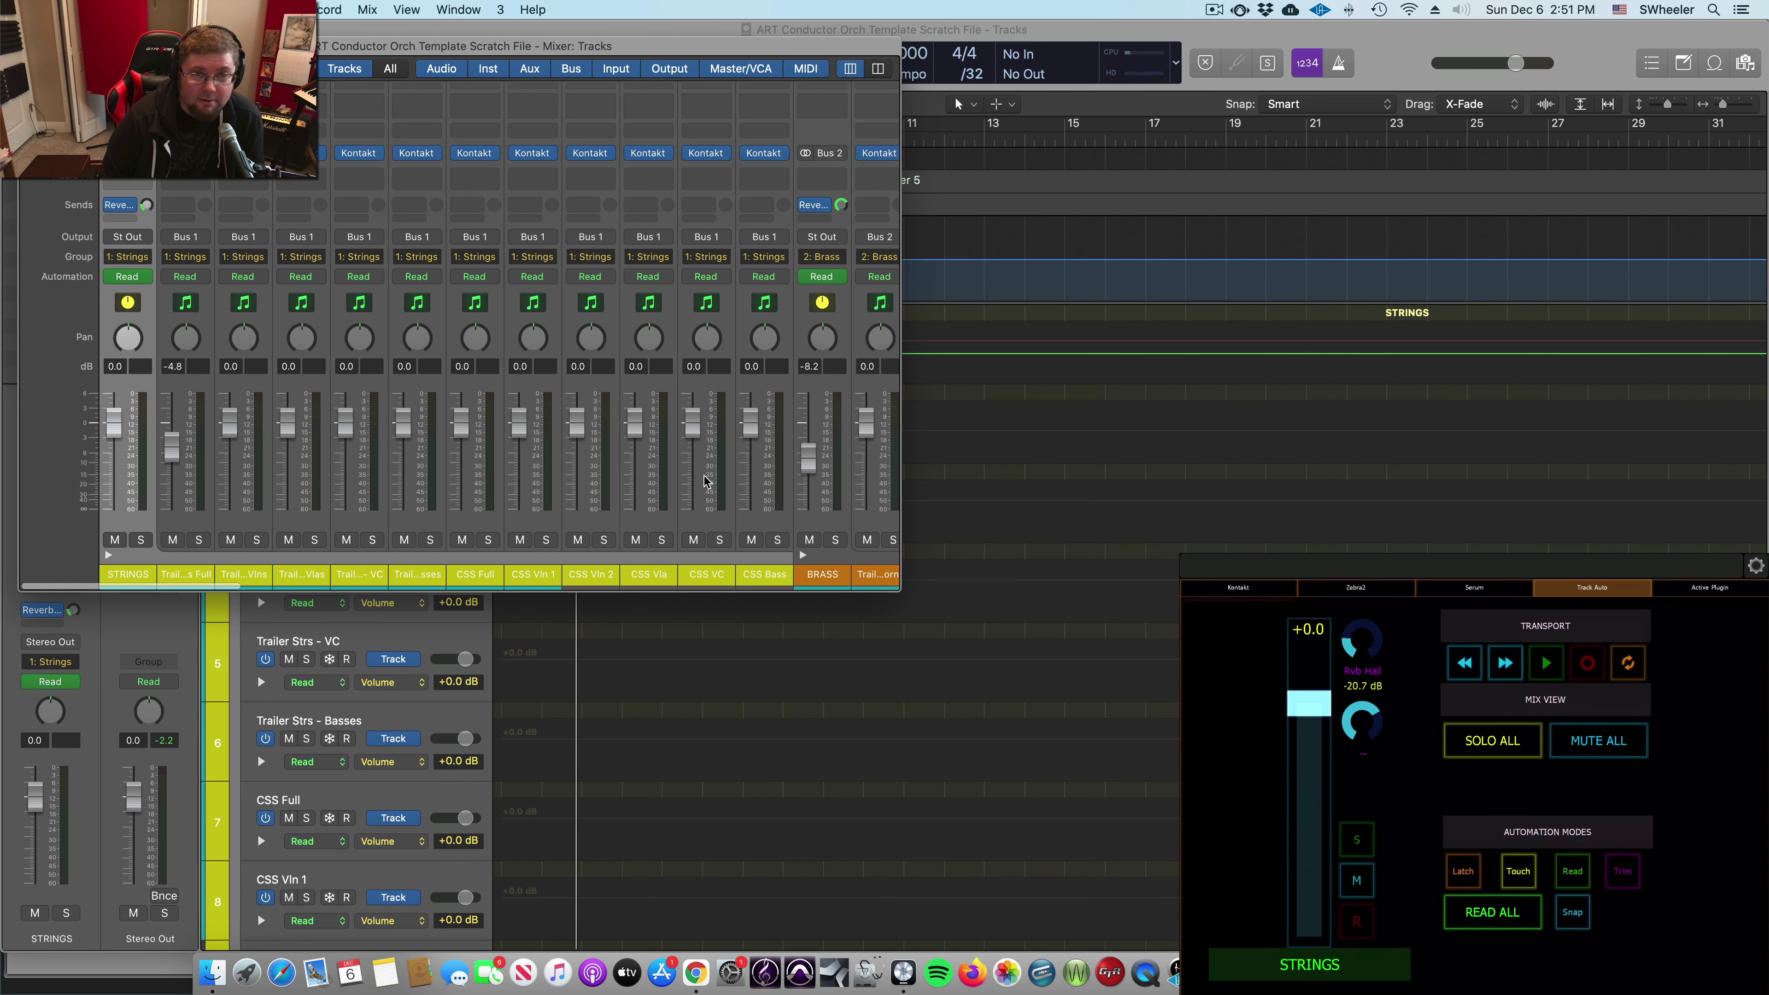
# Step: Remove the Remix FX plug-in from Stereo Out and close the Mixer
pyautogui.hscroll(5, 705, 481)
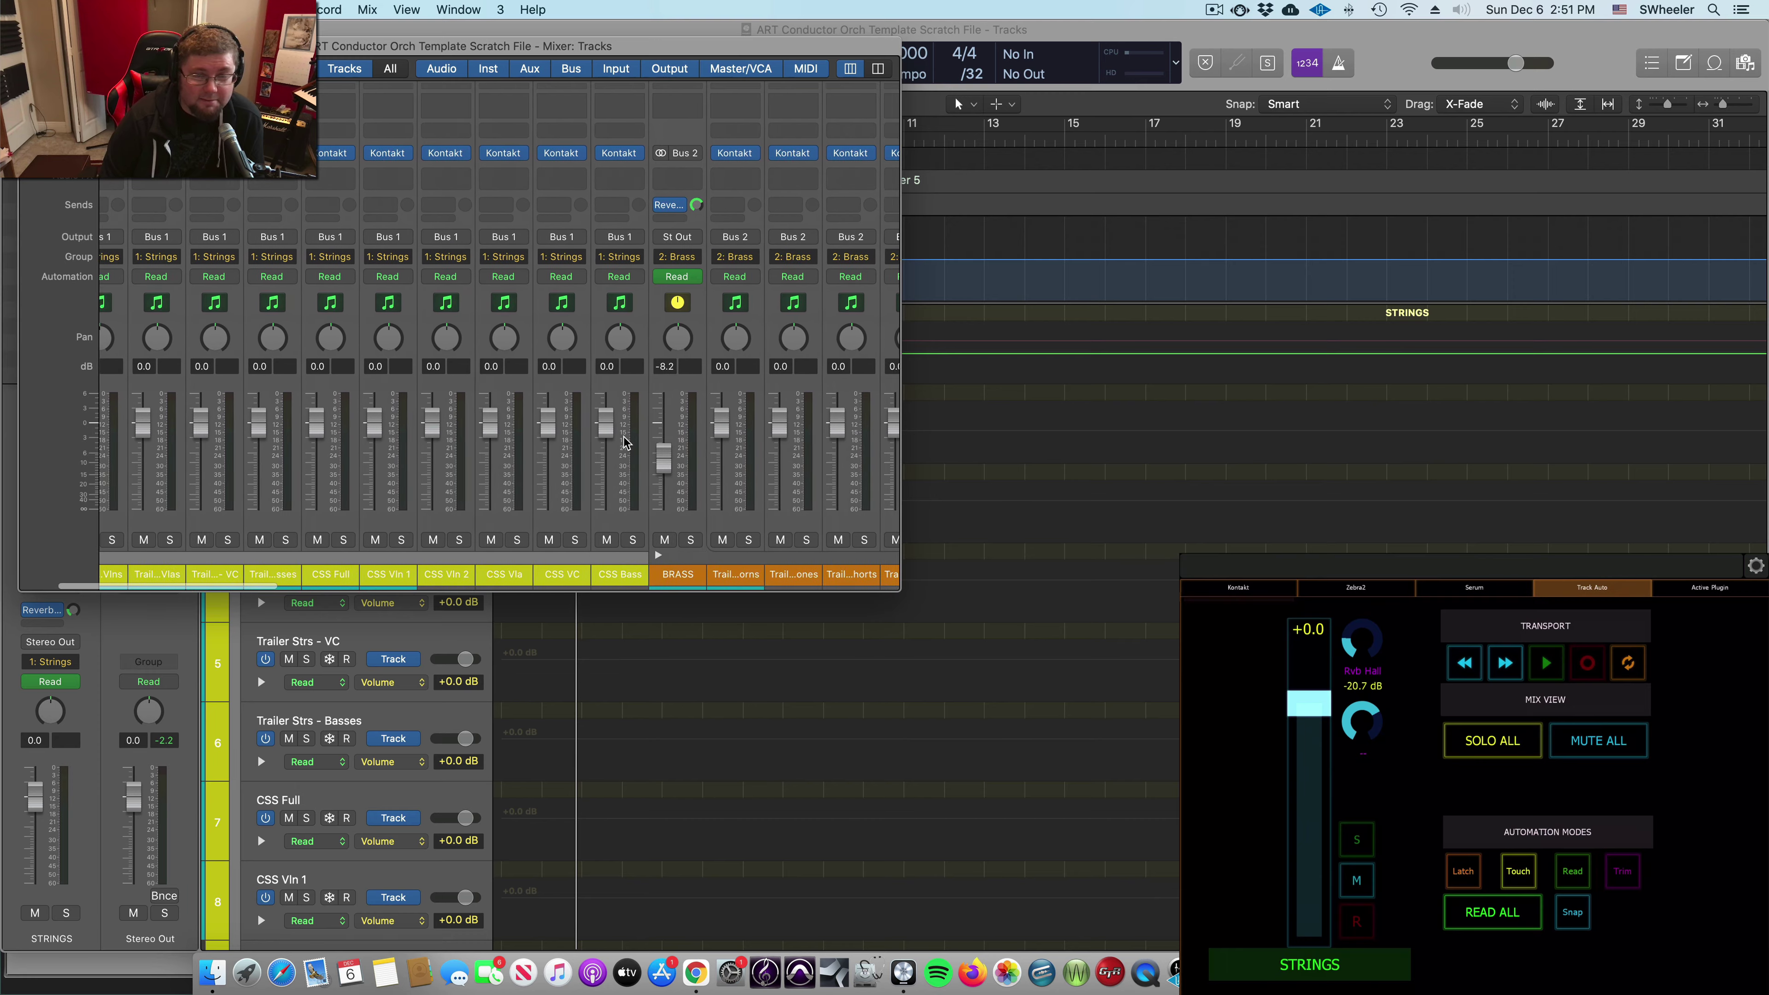
pyautogui.hscroll(15, 624, 441)
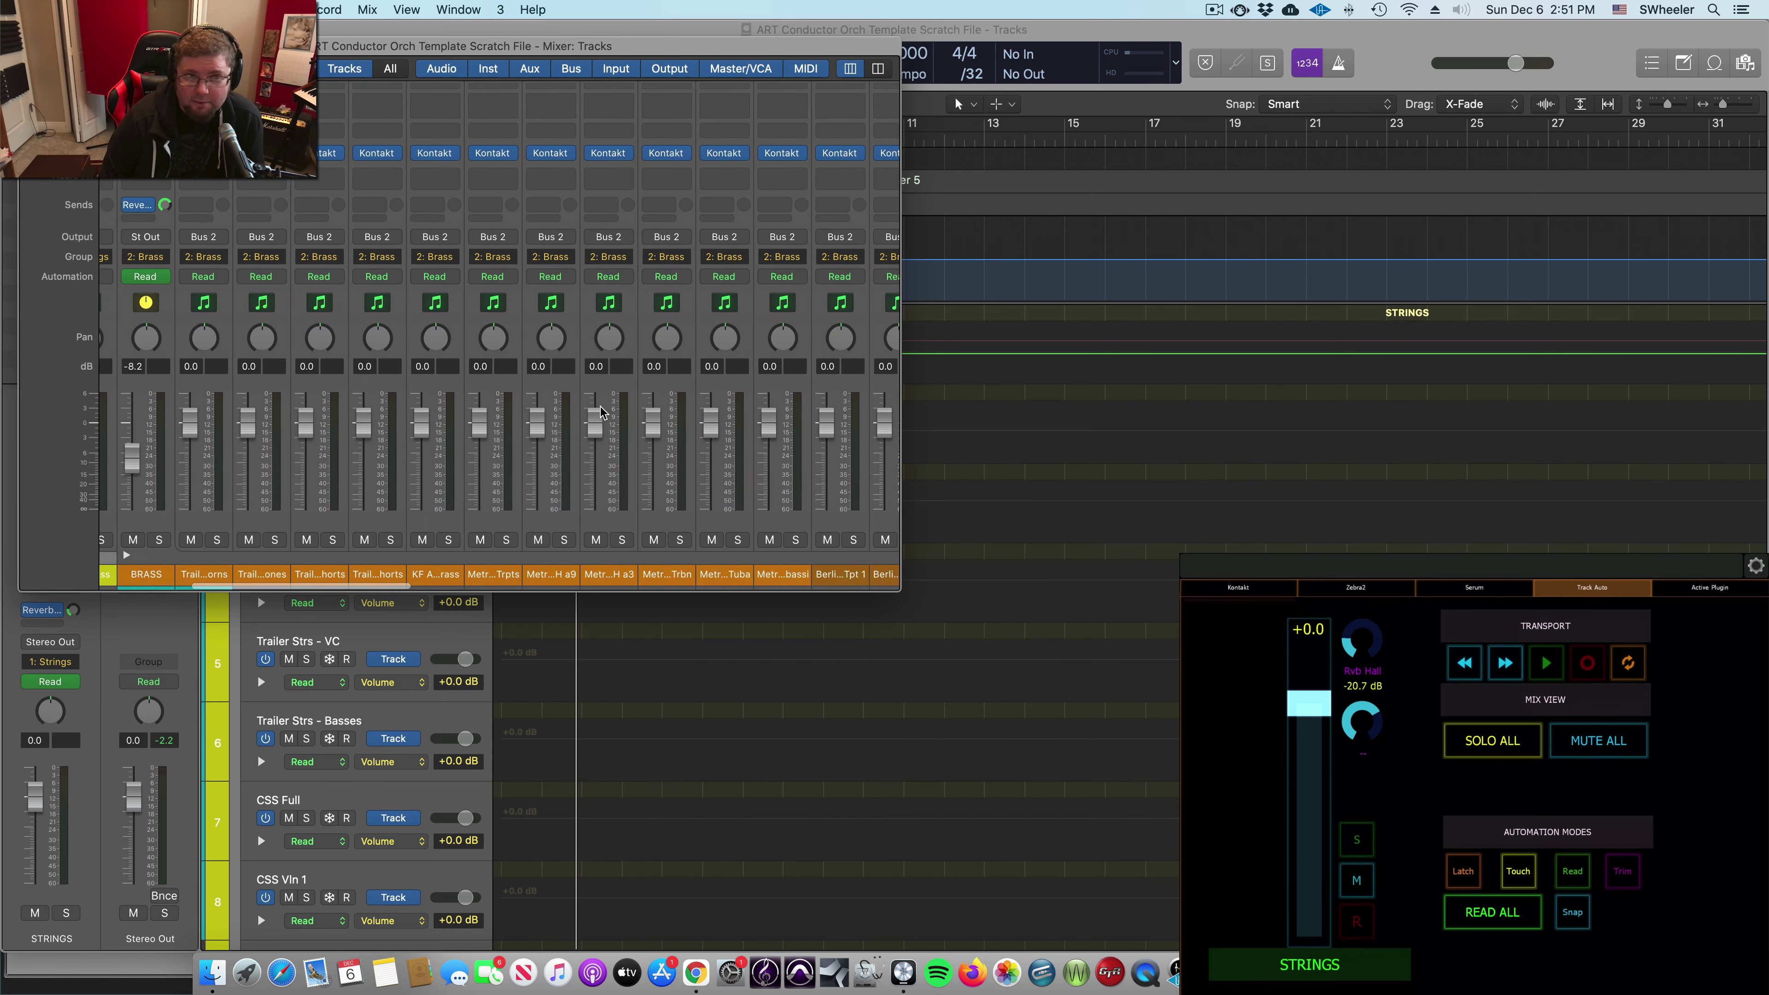
pyautogui.hscroll(15, 603, 411)
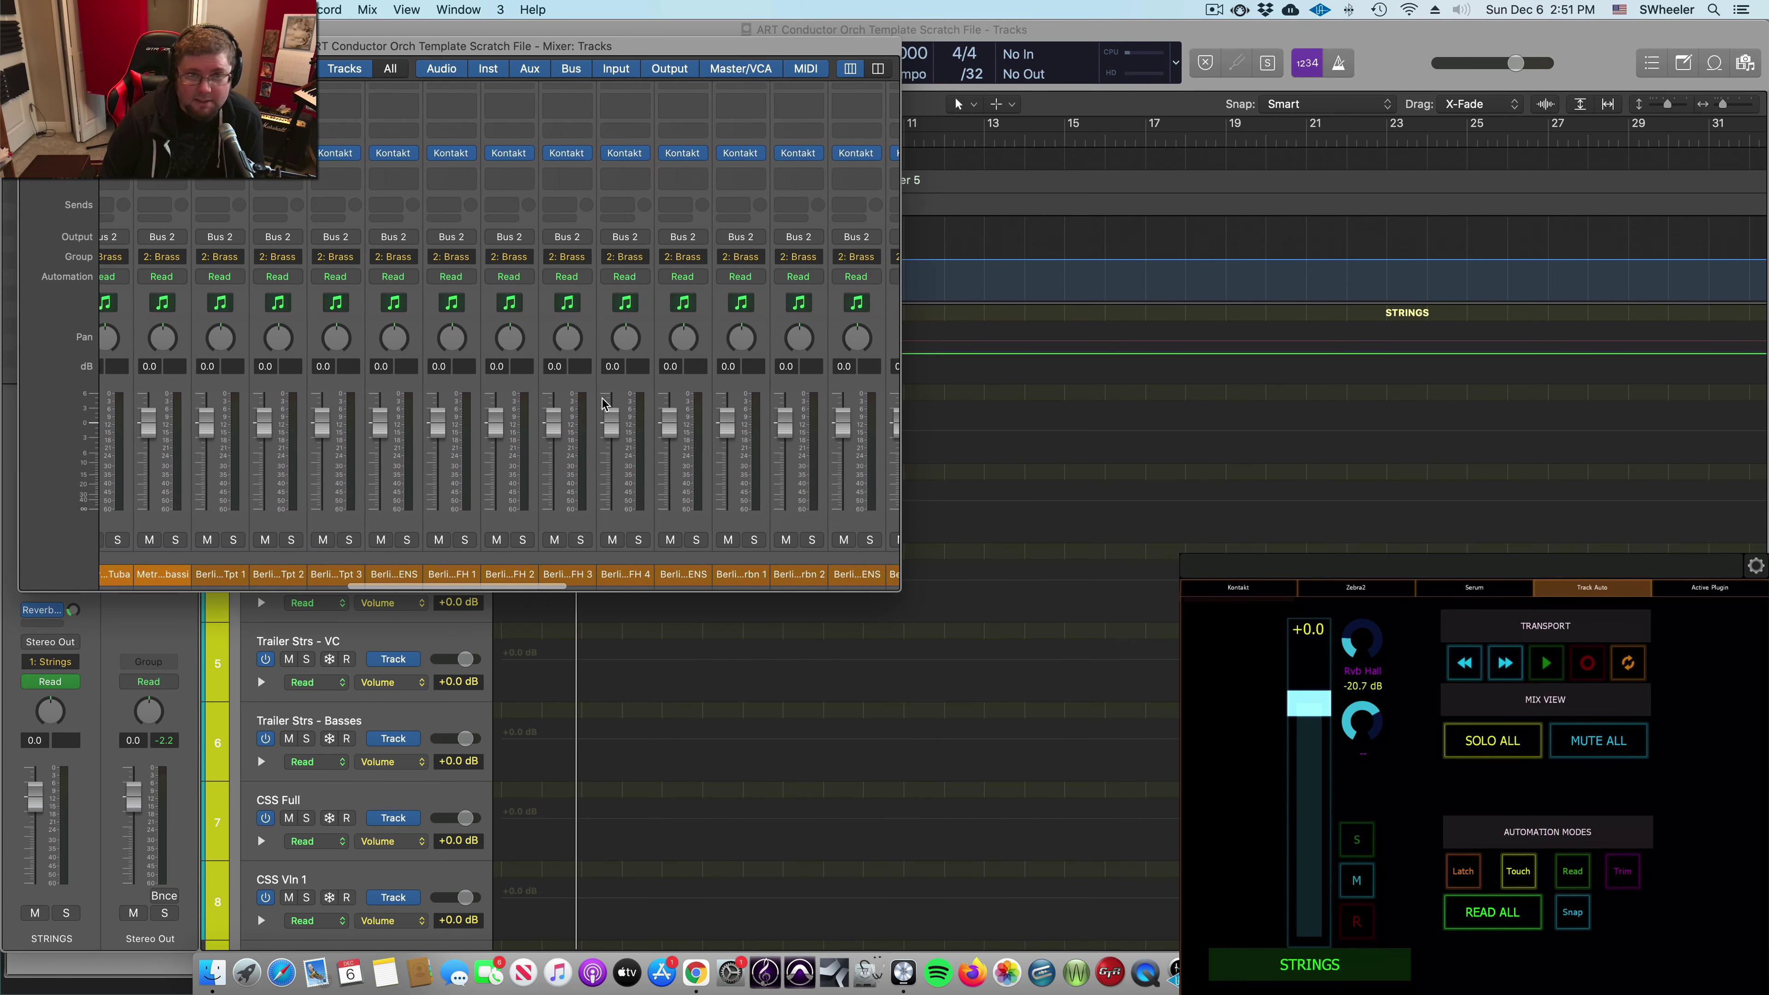
pyautogui.hscroll(15, 603, 403)
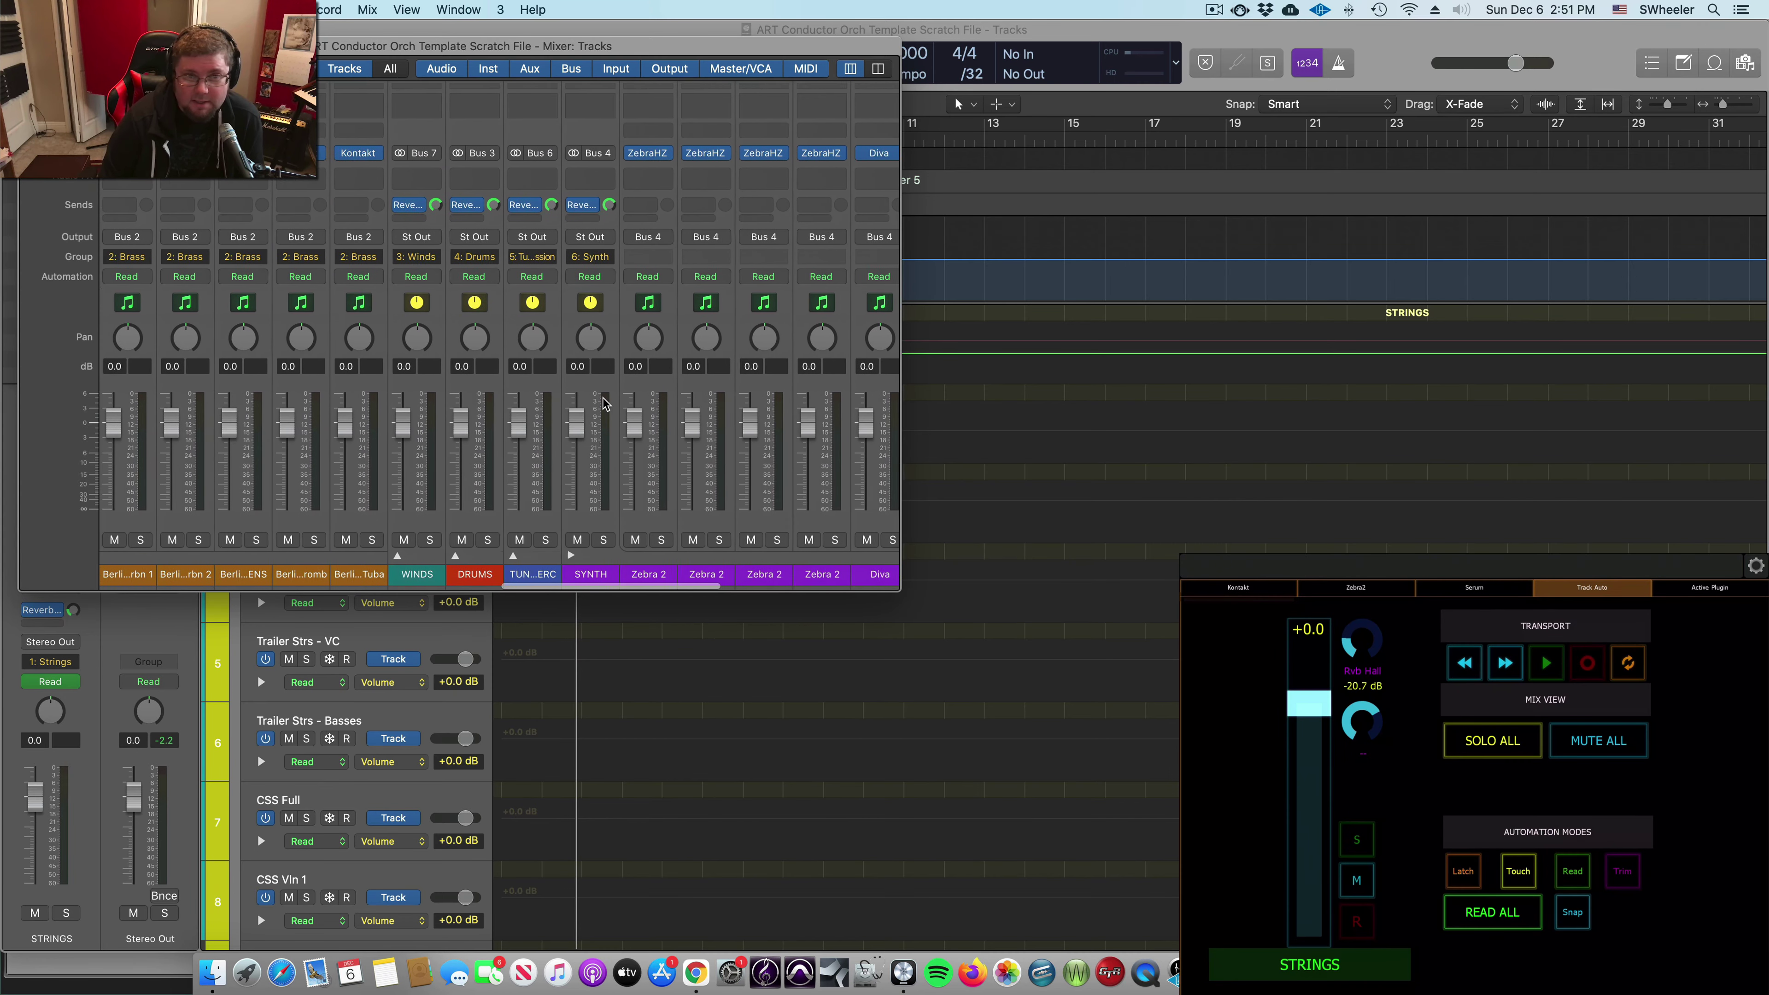
pyautogui.hscroll(10, 603, 402)
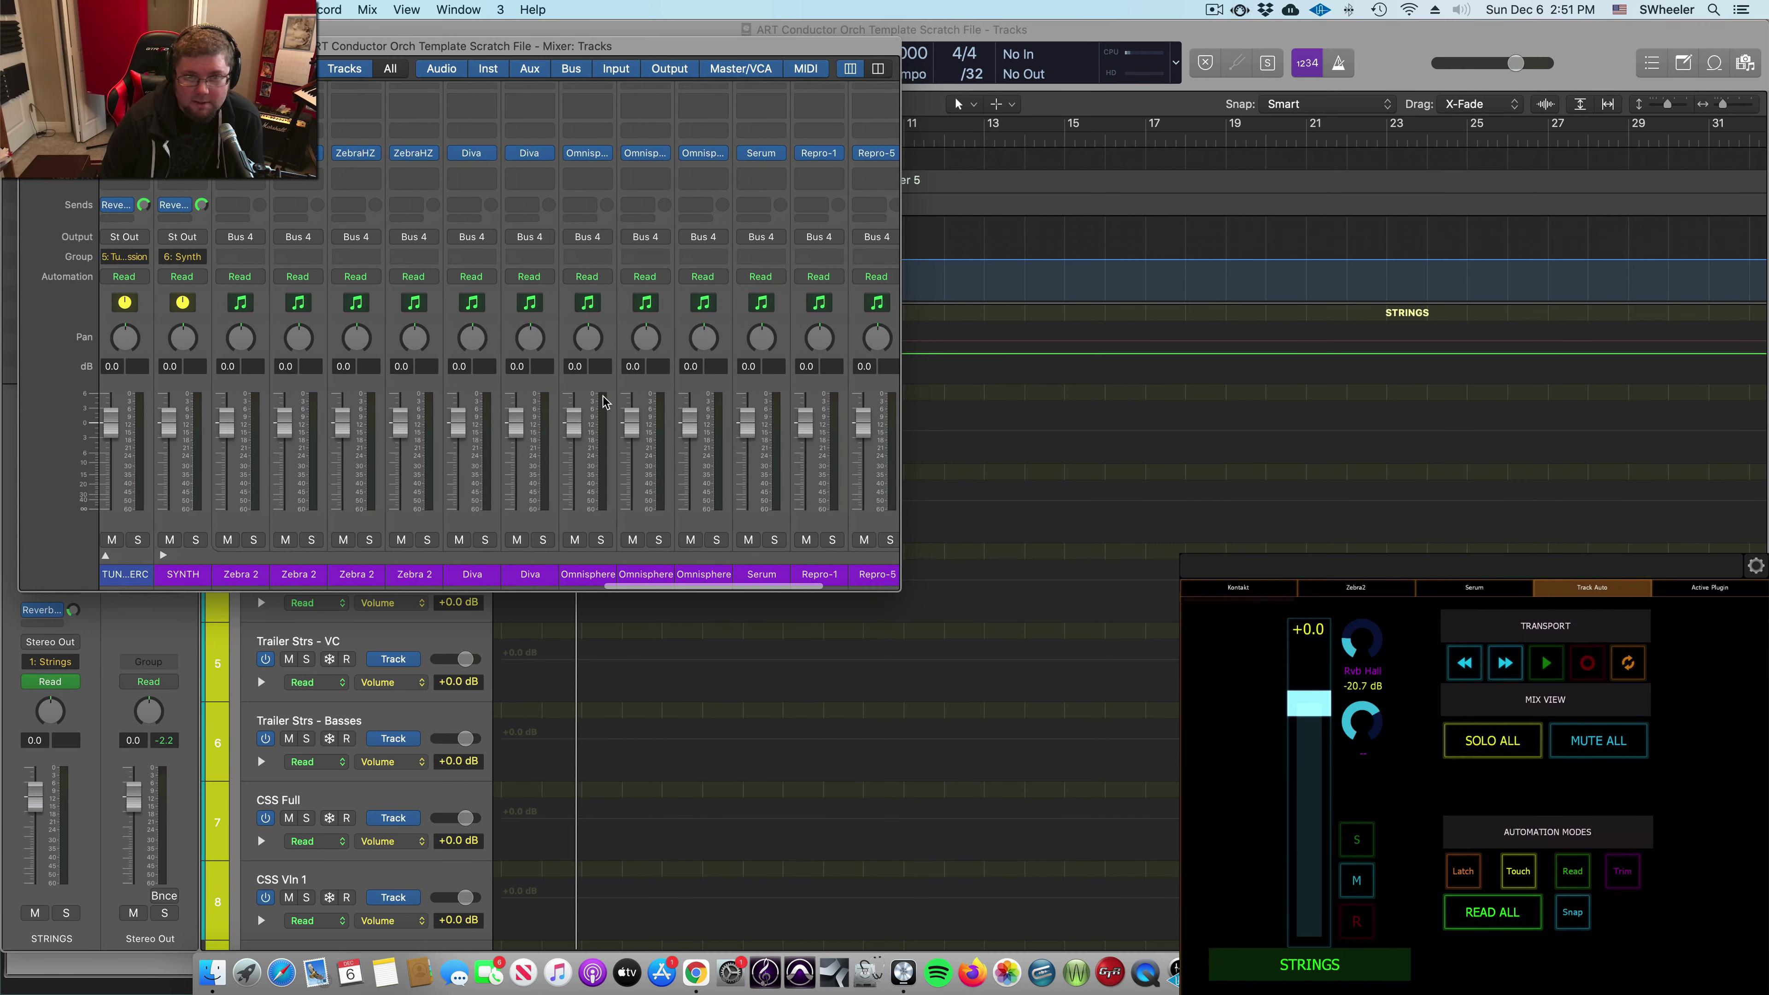
pyautogui.hscroll(3, 603, 402)
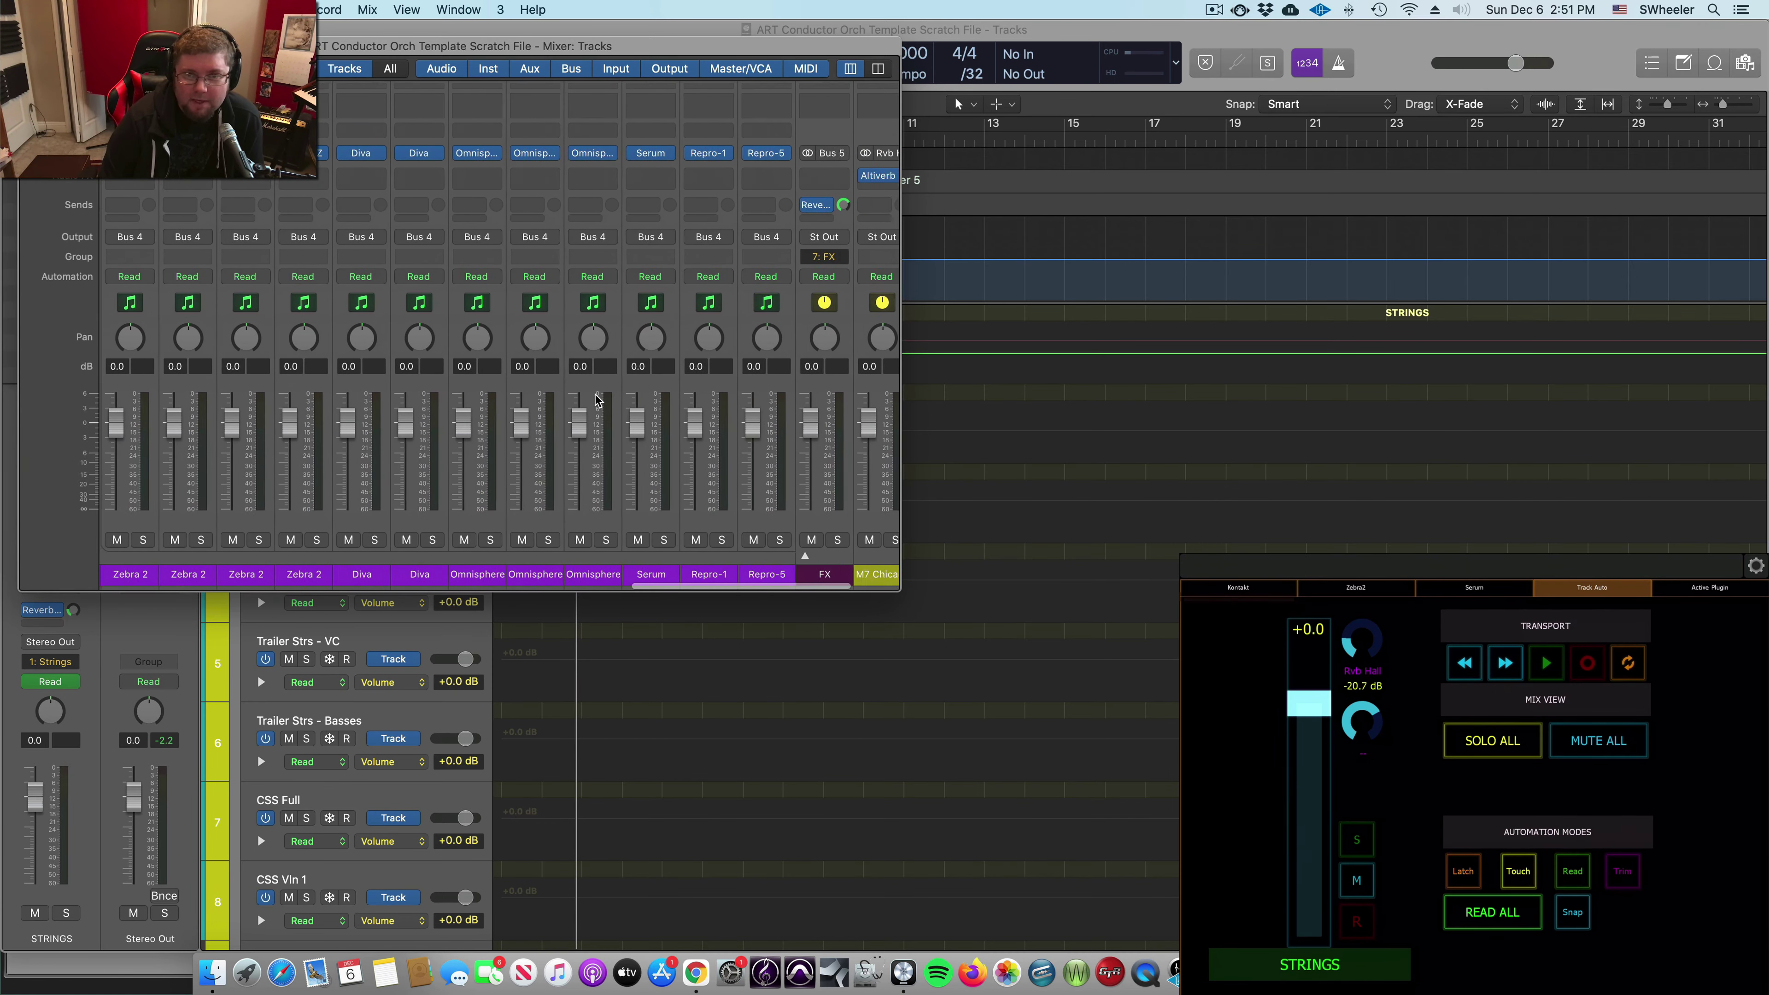
pyautogui.hscroll(4, 598, 400)
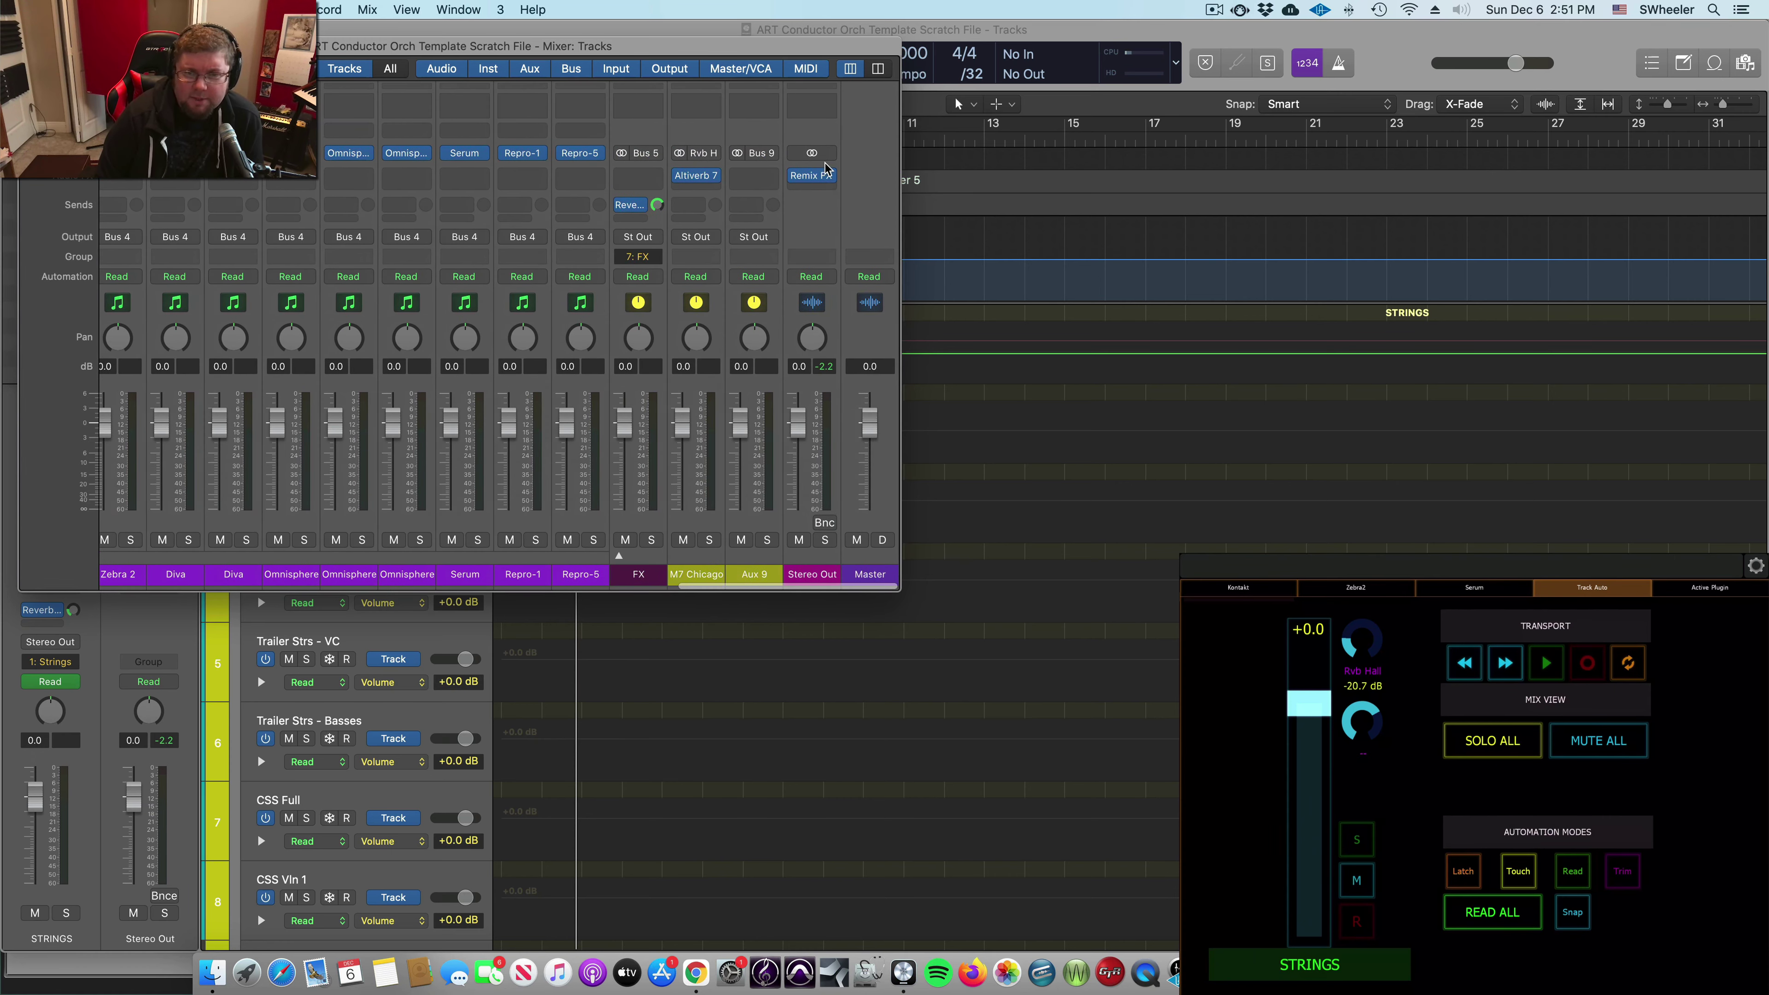
pyautogui.click(825, 169)
pyautogui.click(864, 197)
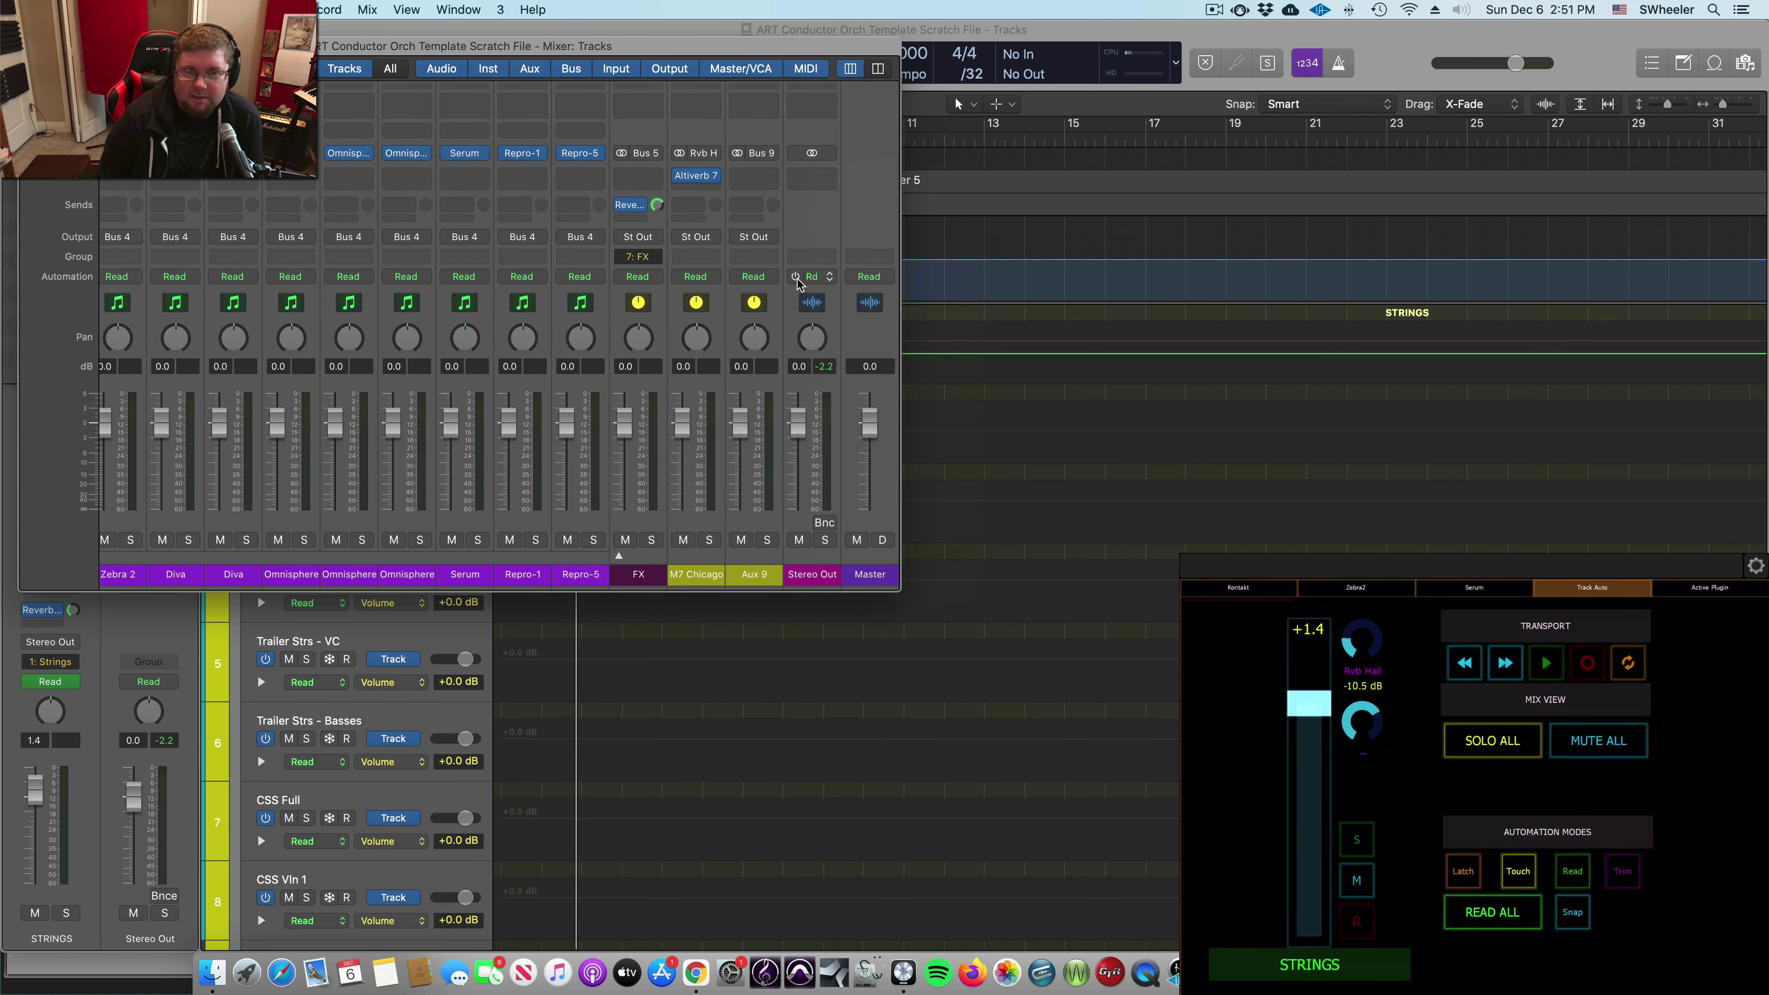
pyautogui.hscroll(2, 773, 294)
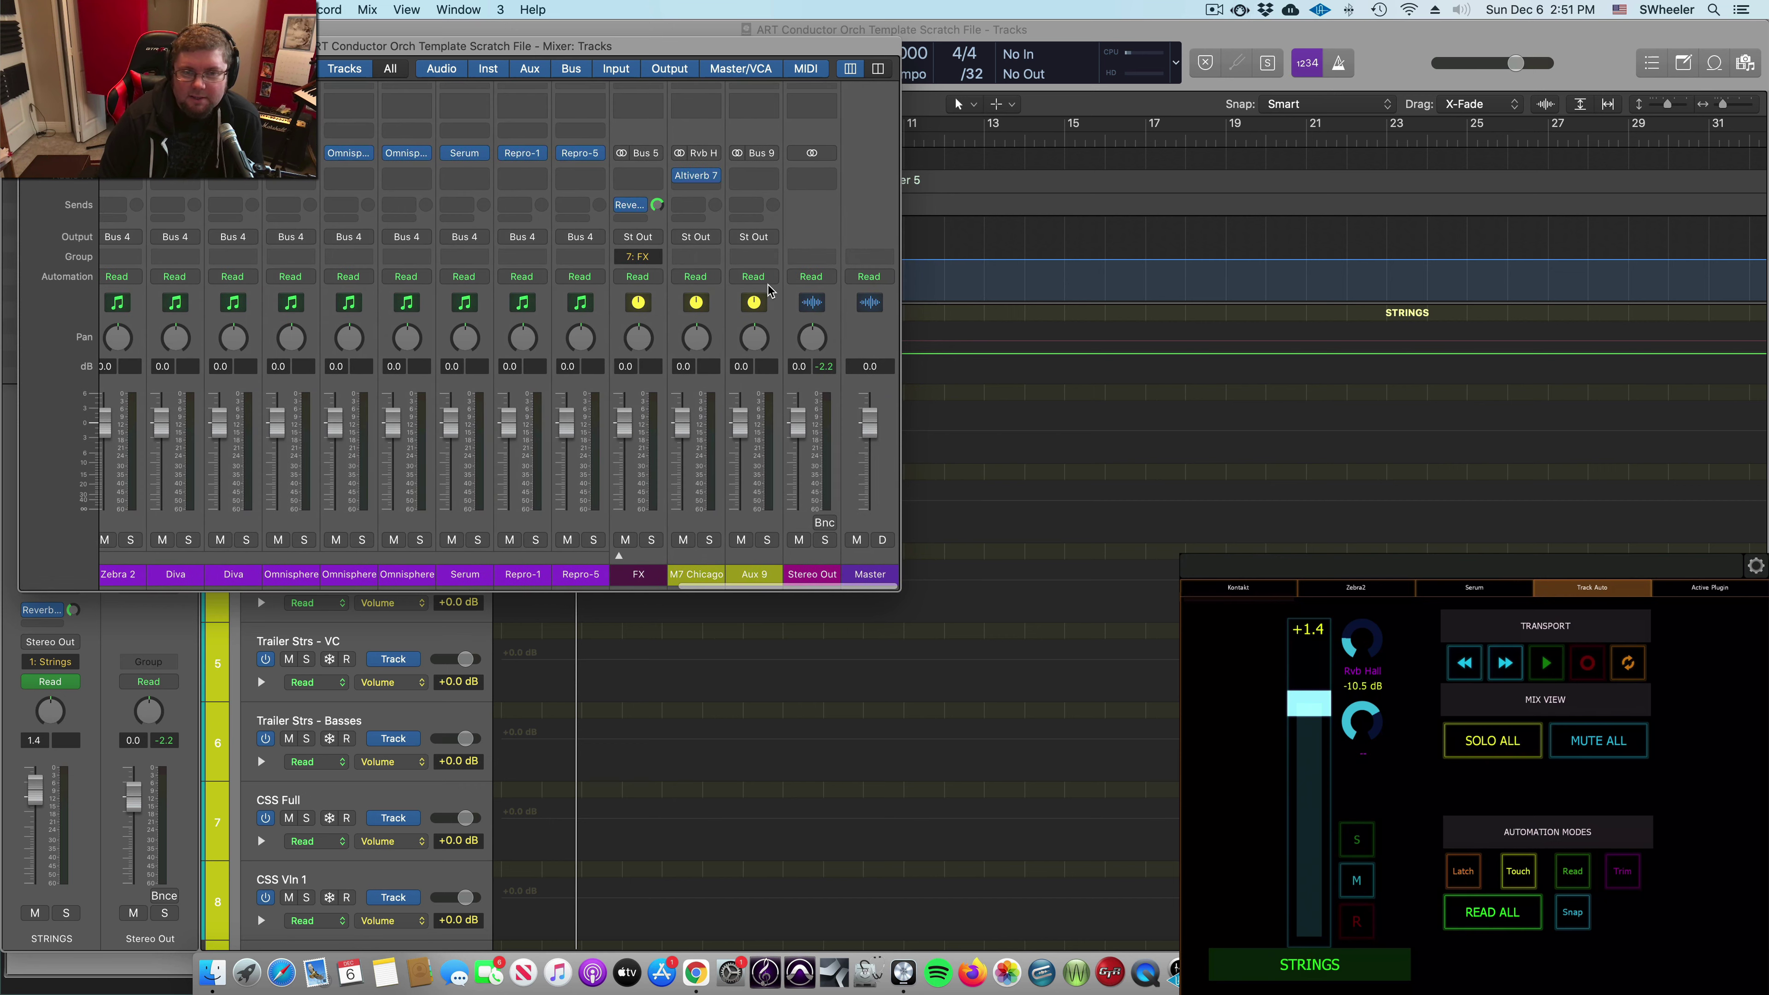
pyautogui.click(818, 224)
pyautogui.press('super+w')
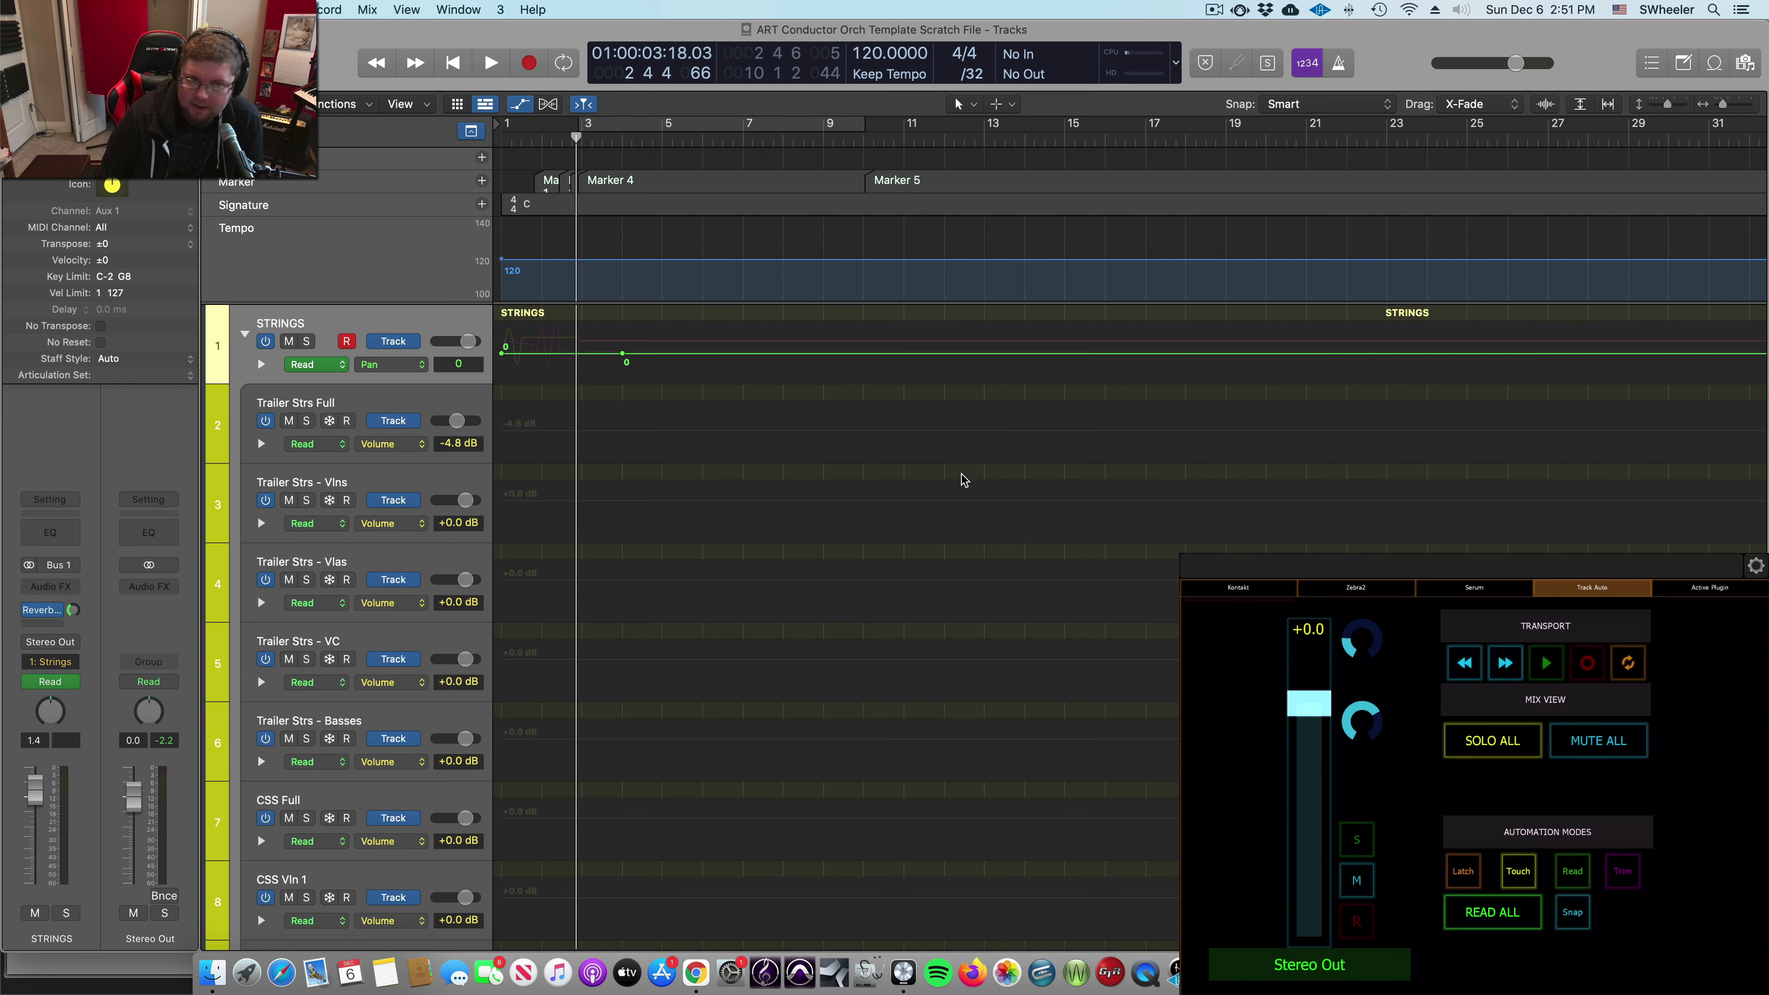
# Step: Collapse the STRINGS track stack and scroll through the BRASS stack's Trailer and Metro brass tracks
pyautogui.click(323, 339)
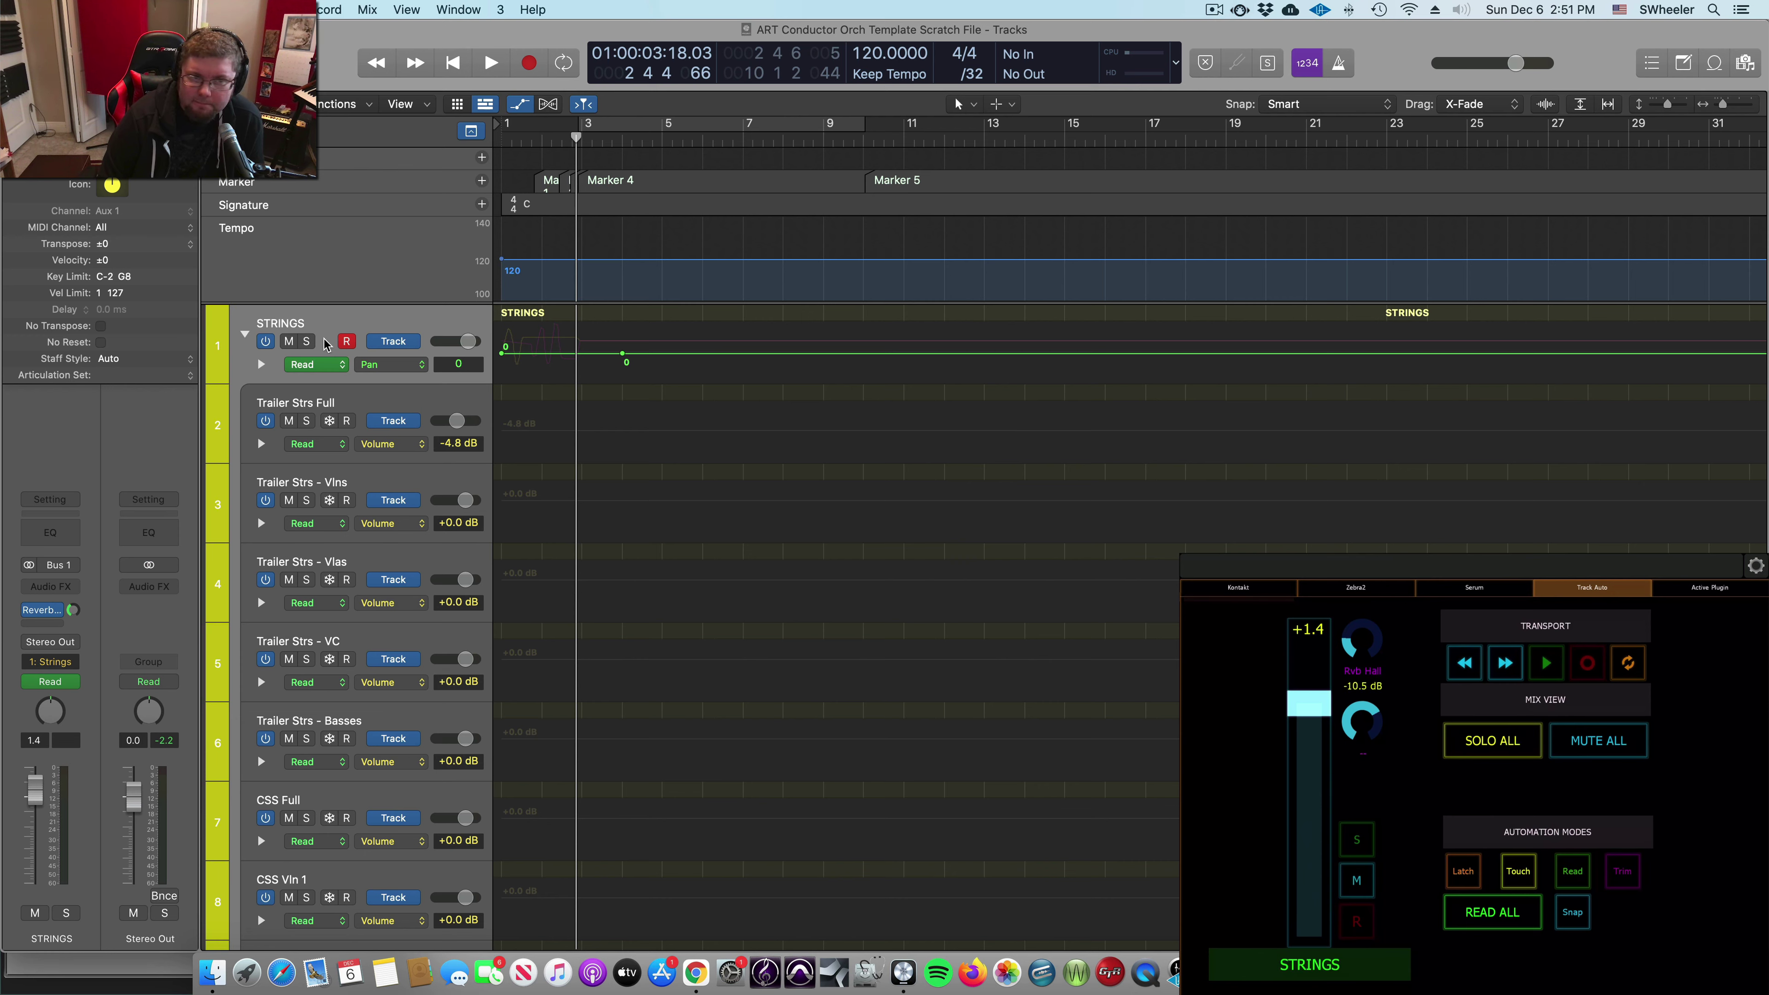
pyautogui.click(244, 336)
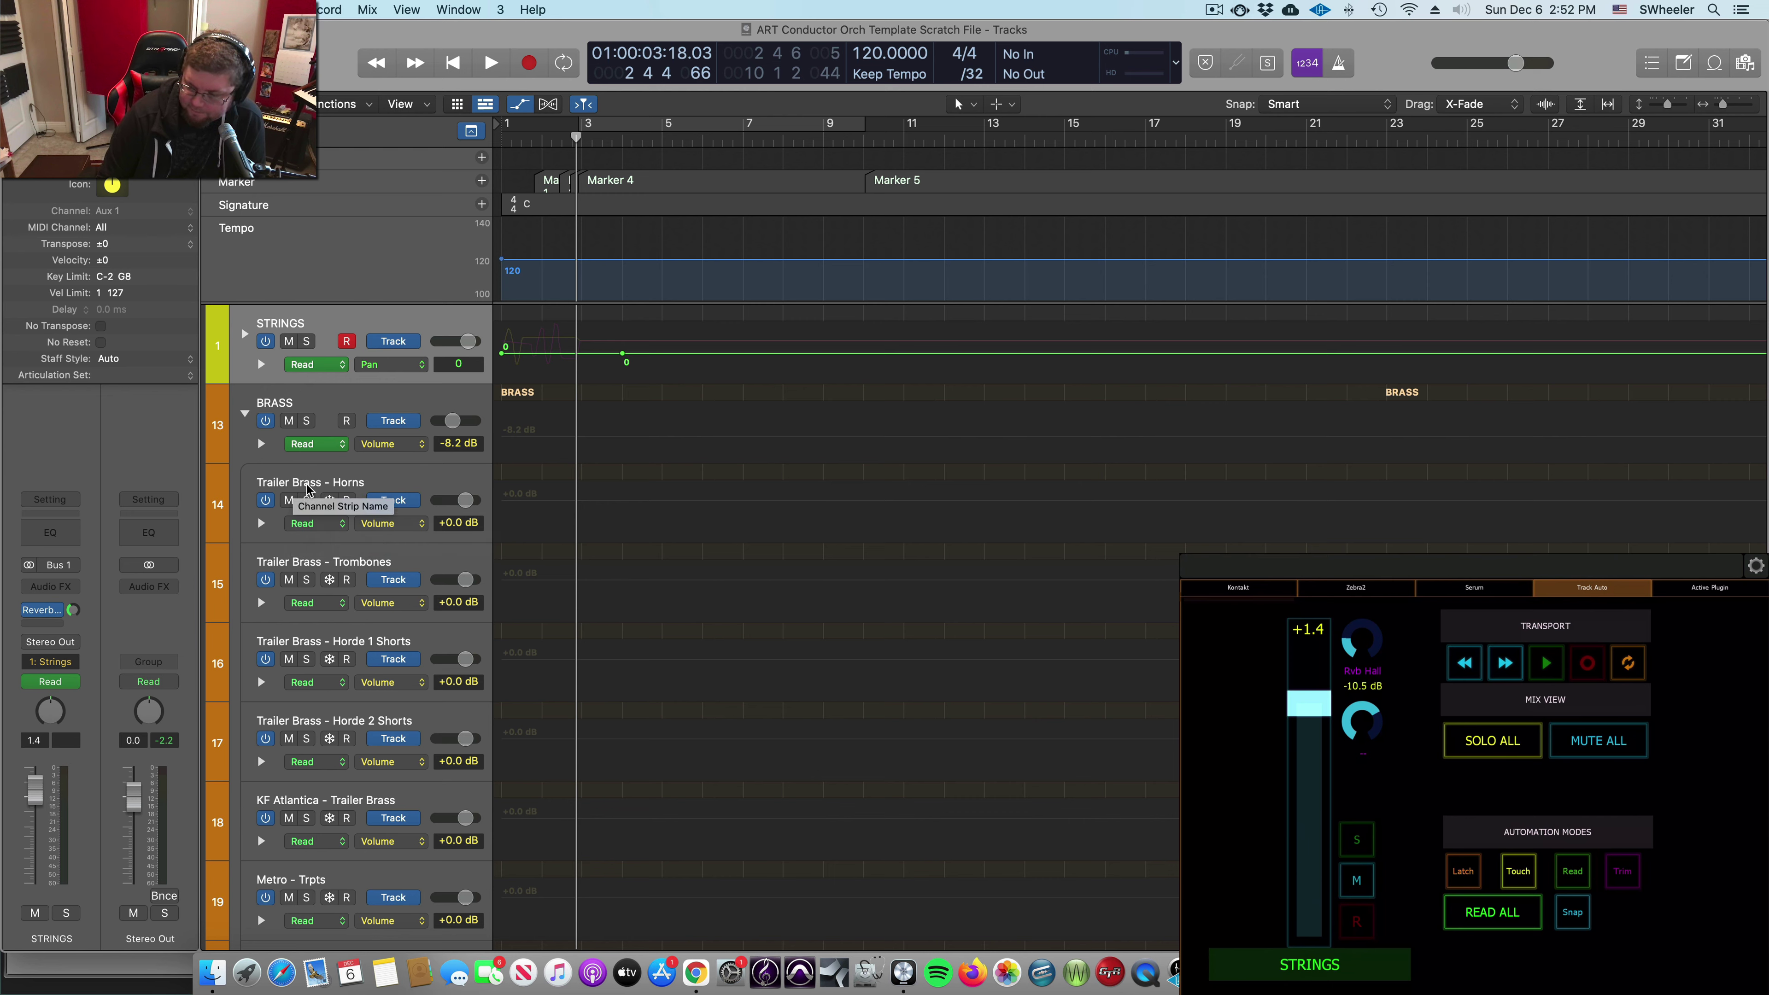
pyautogui.scroll(1, 328, 487)
pyautogui.scroll(-5, 342, 495)
pyautogui.scroll(-1, 353, 493)
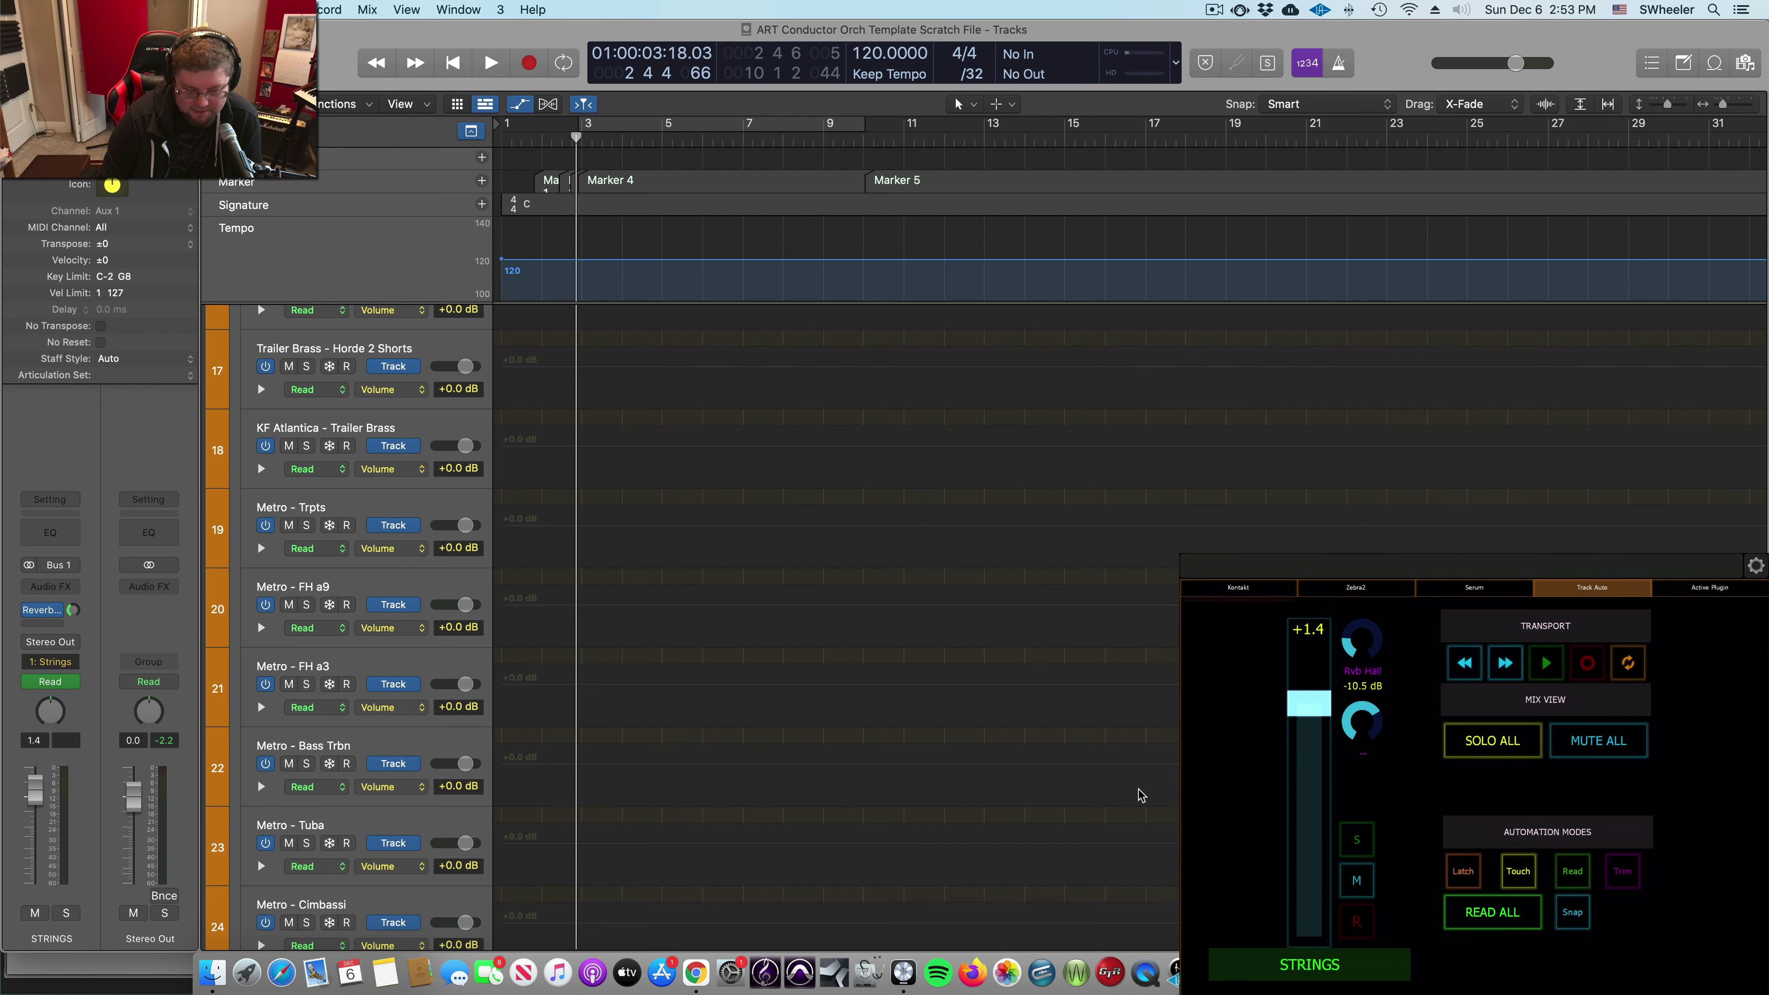
# Step: Hide automation lanes on all tracks and collapse the BRASS track stack
pyautogui.press('a')
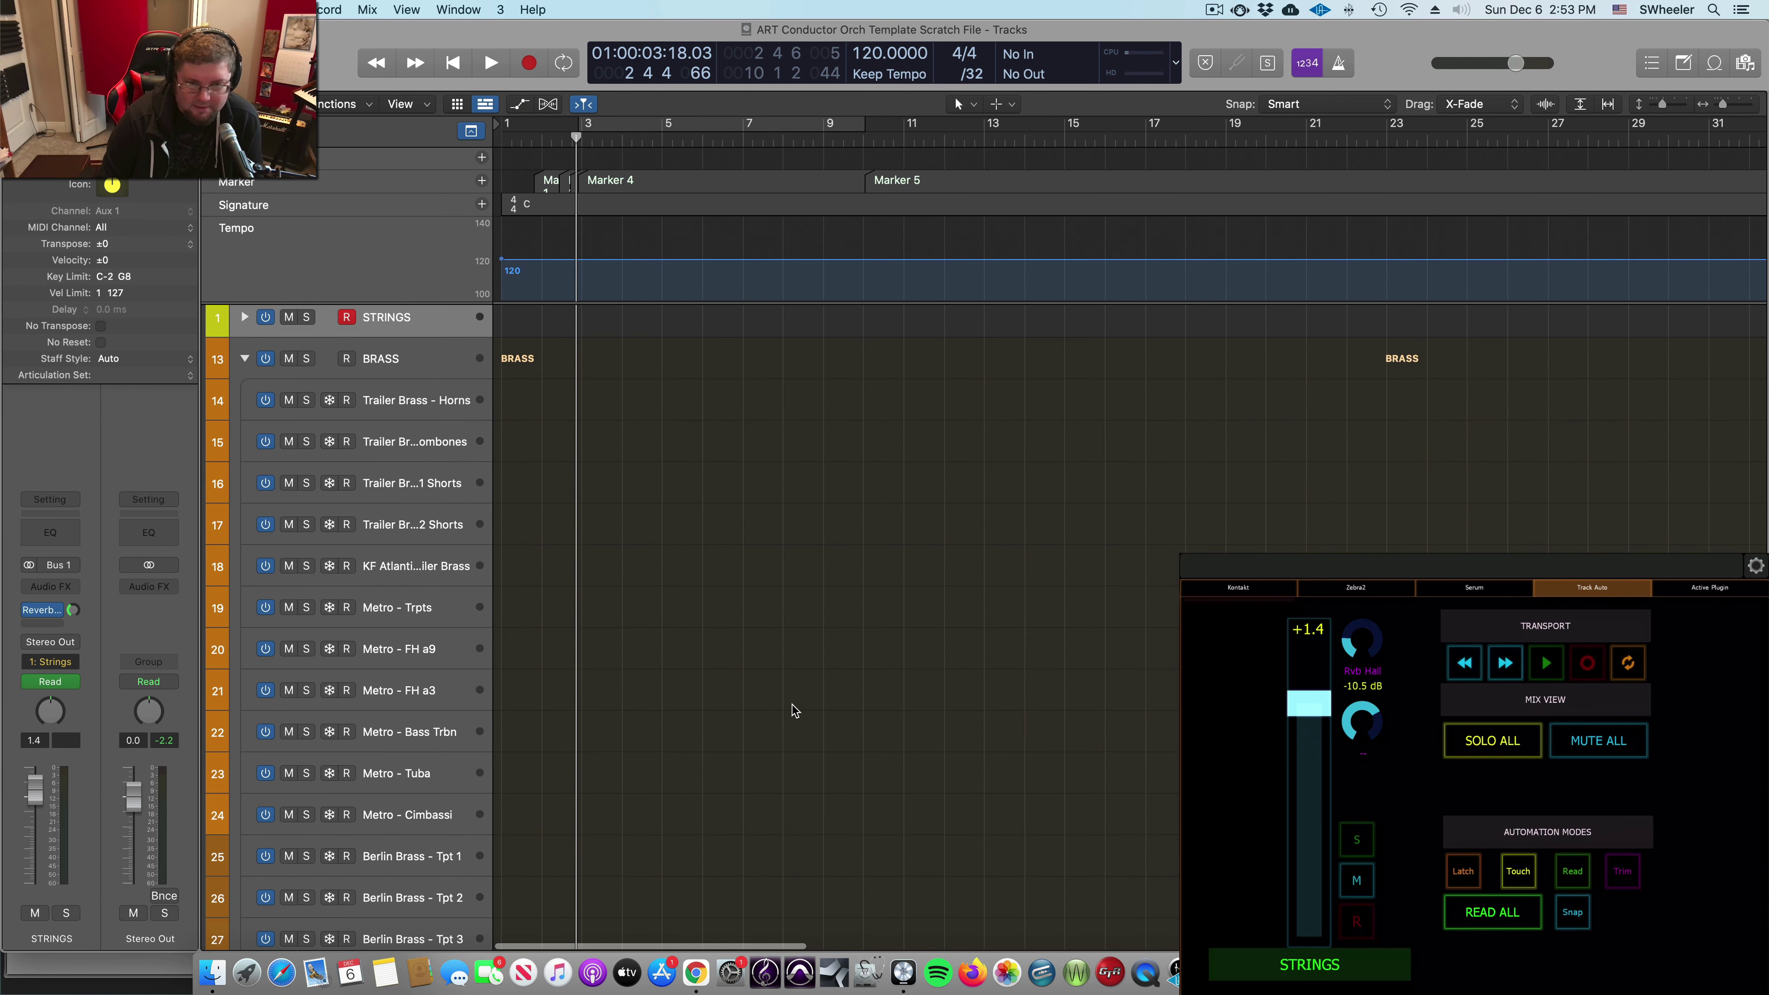
pyautogui.hscroll(-1, 771, 693)
pyautogui.scroll(1, 776, 704)
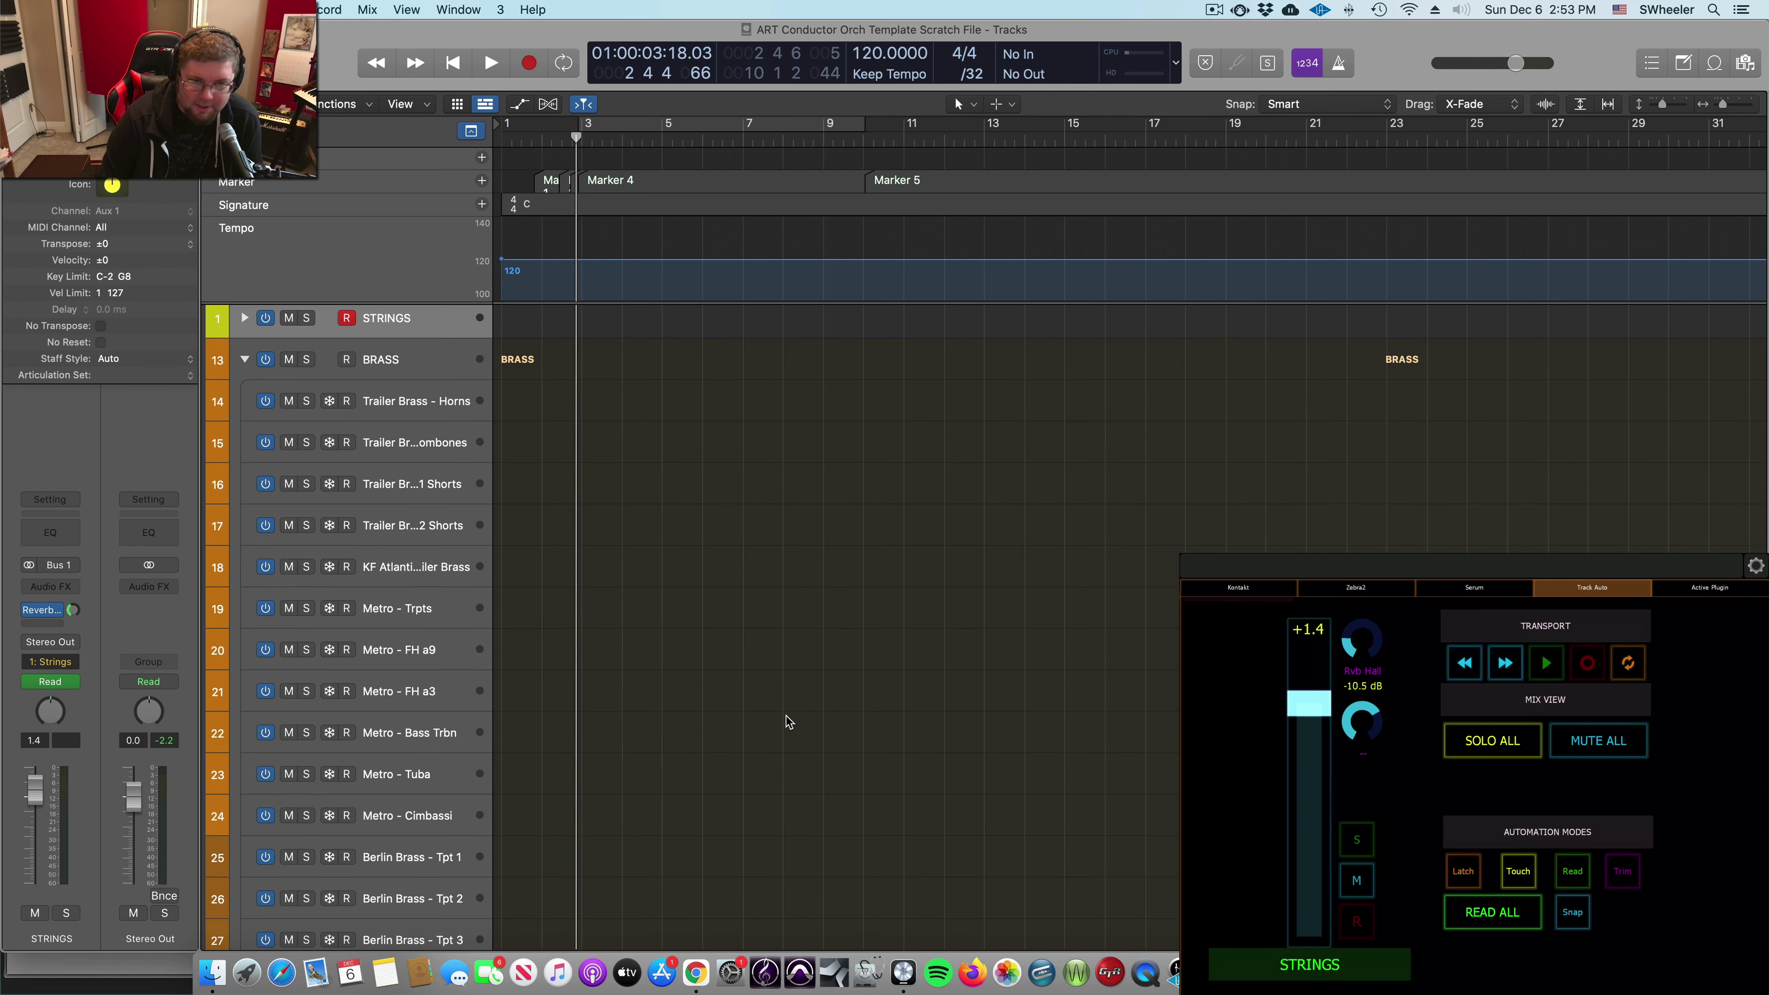
pyautogui.click(245, 368)
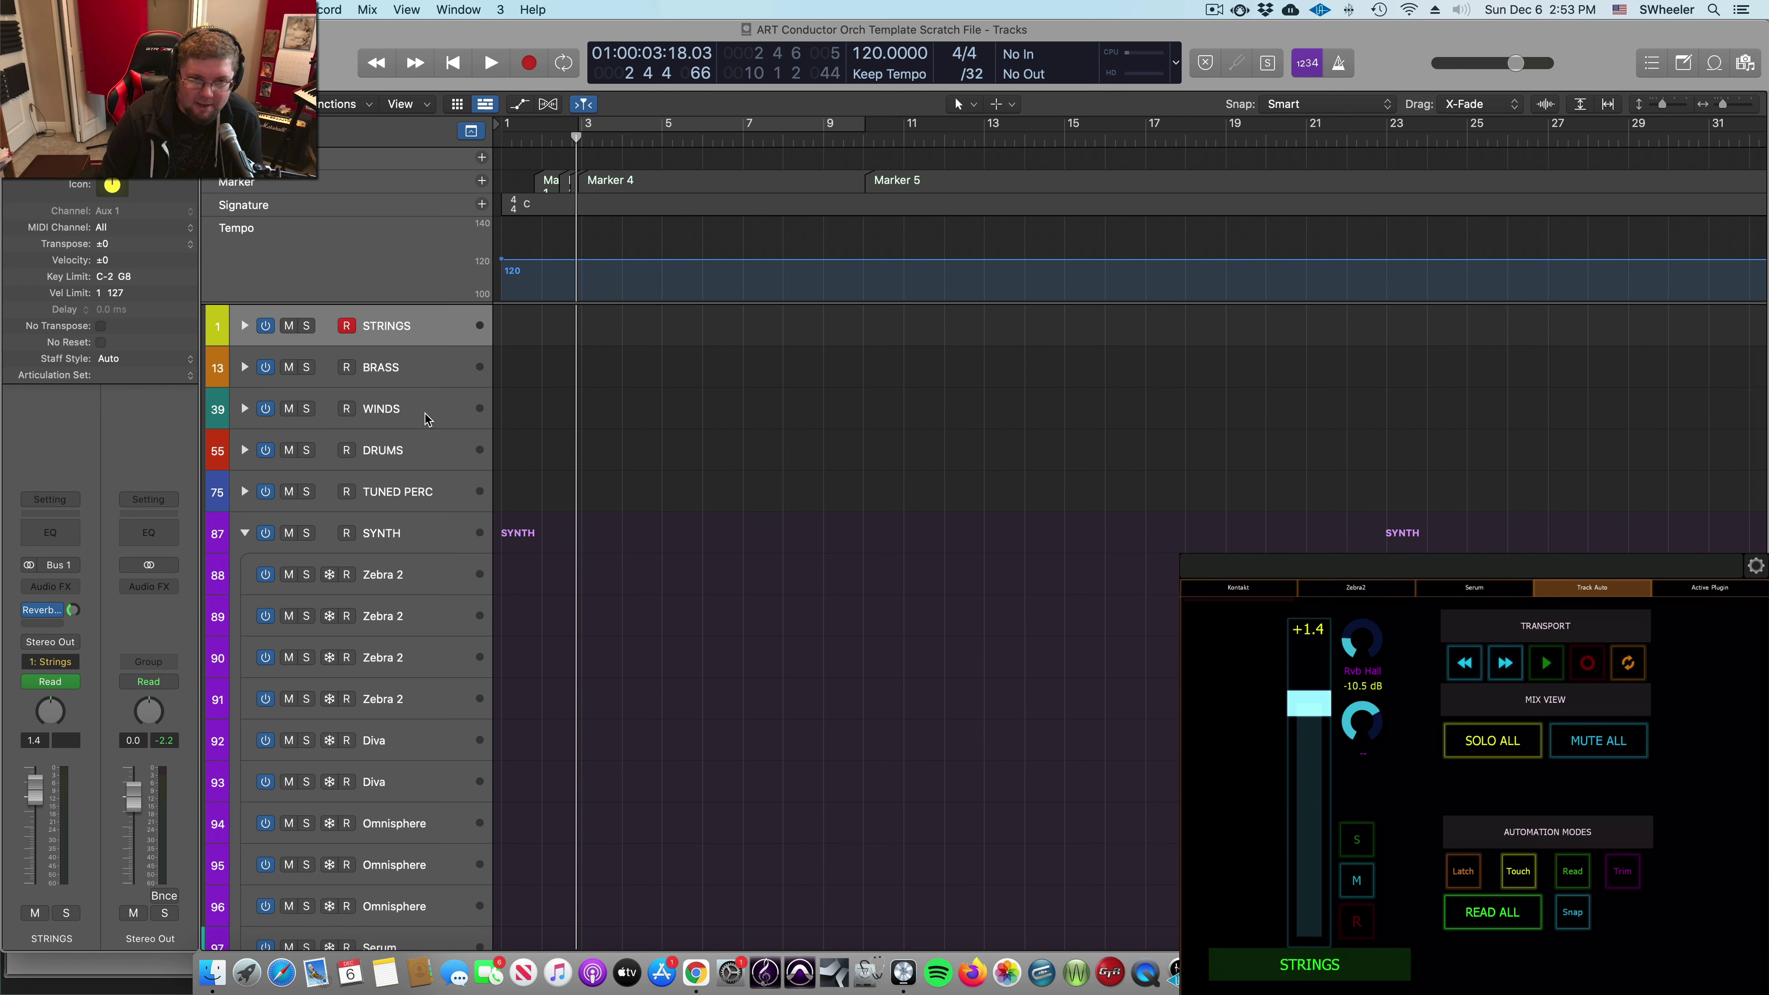